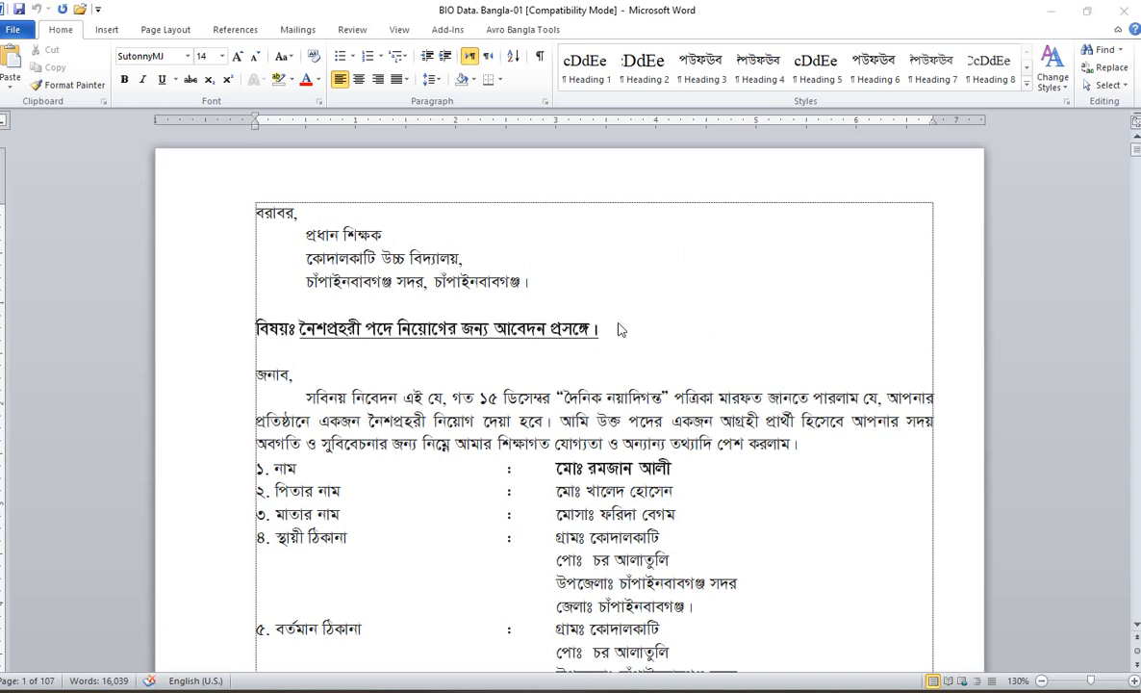
Step: Scroll through the BIO Data letter to its last page and back up to the name line
scroll(478, 385, "down", 20)
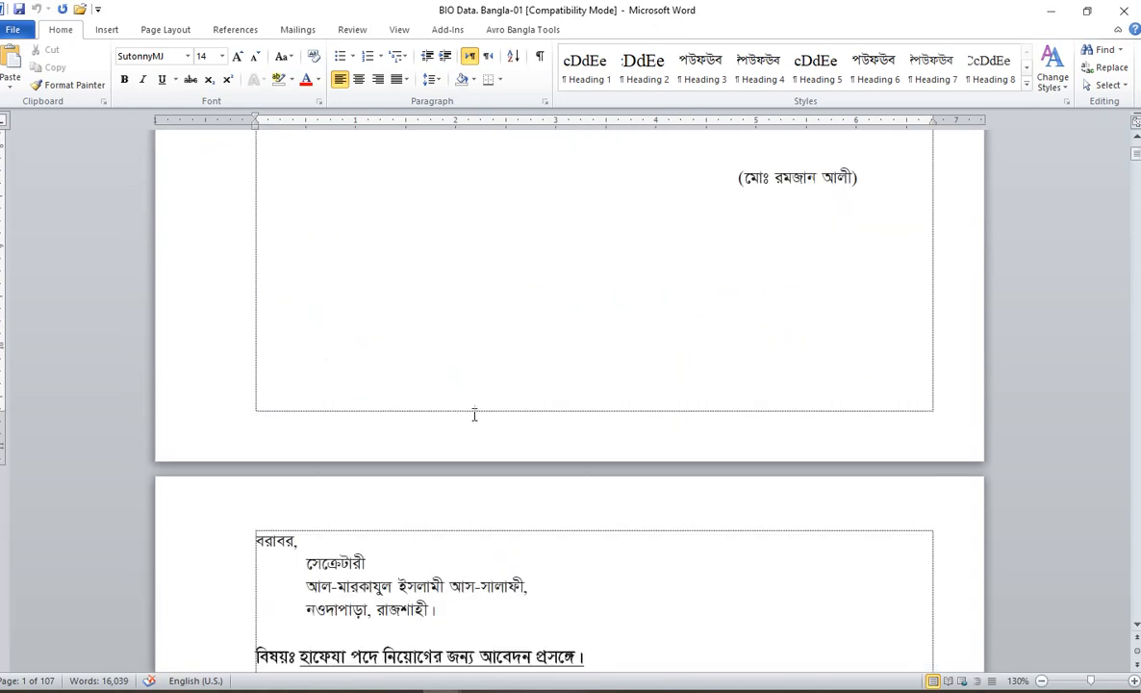
left_click(428, 379)
scroll(428, 379, "down", 20)
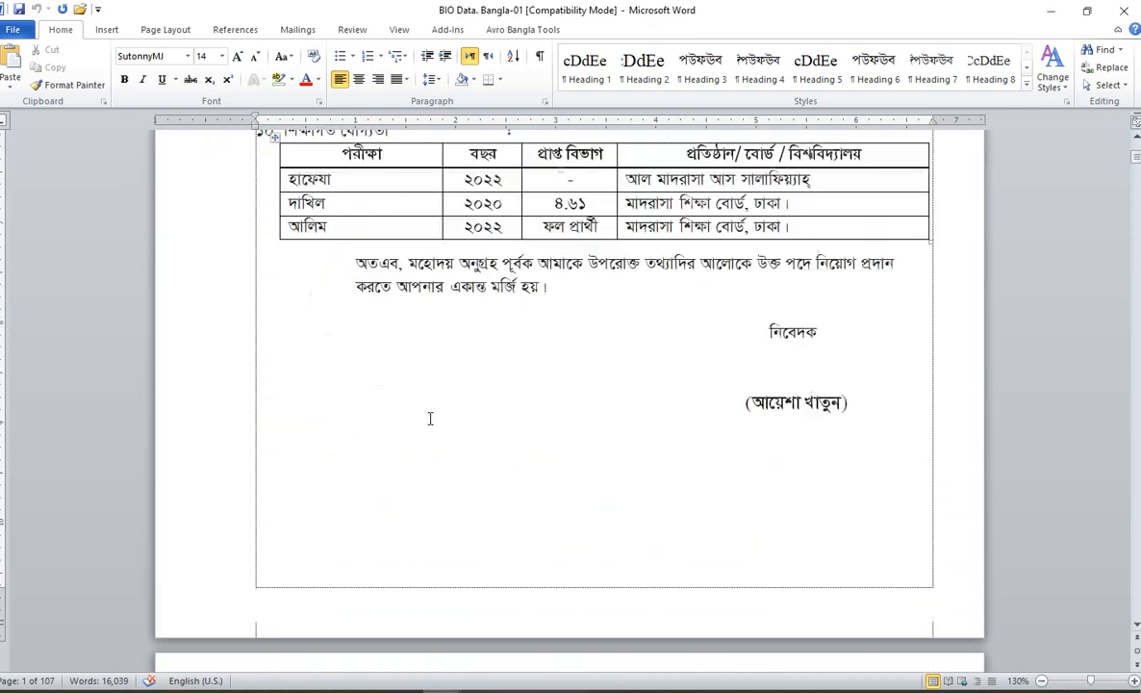
scroll(430, 423, "down", 20)
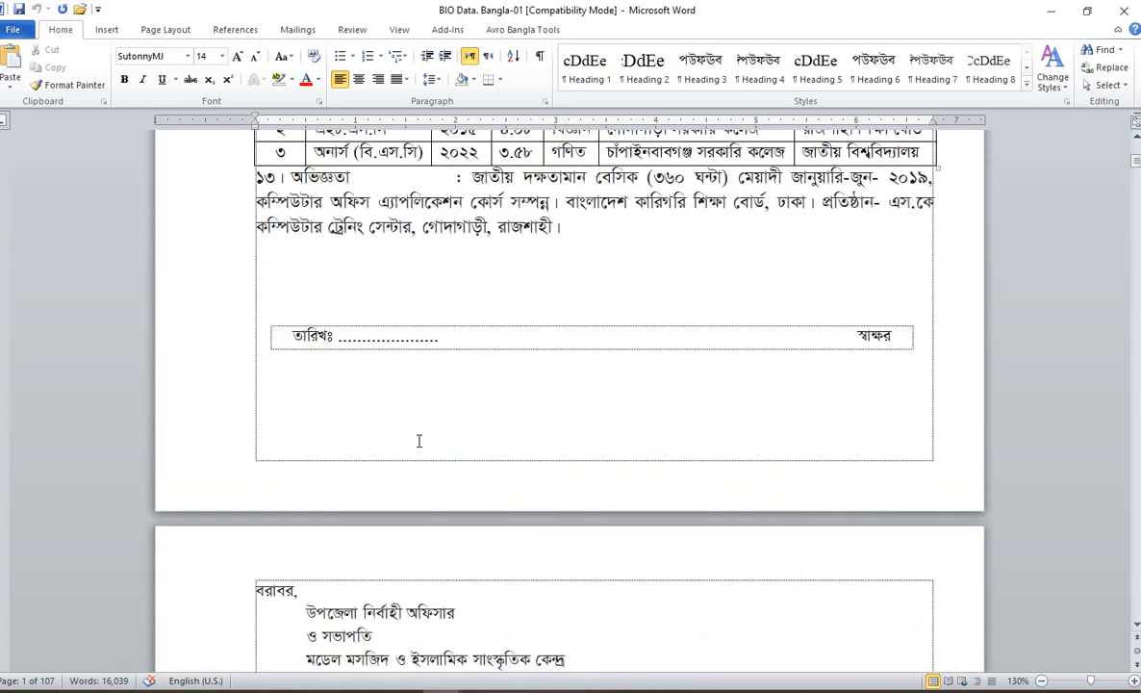
scroll(324, 376, "down", 20)
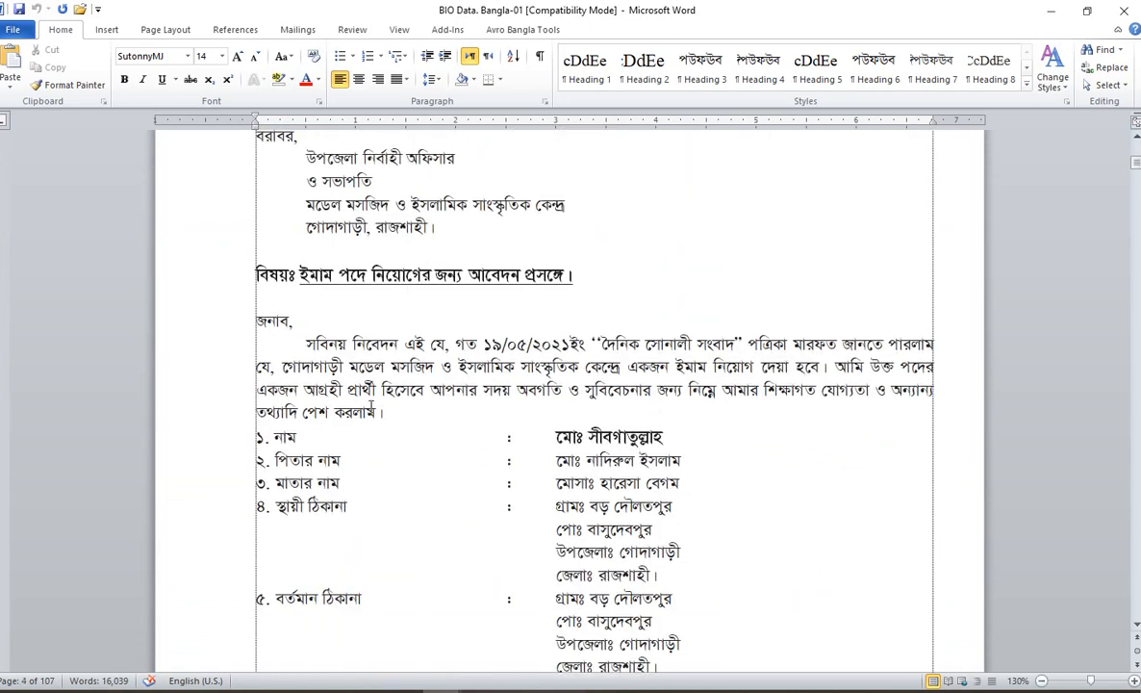
scroll(374, 430, "down", 4)
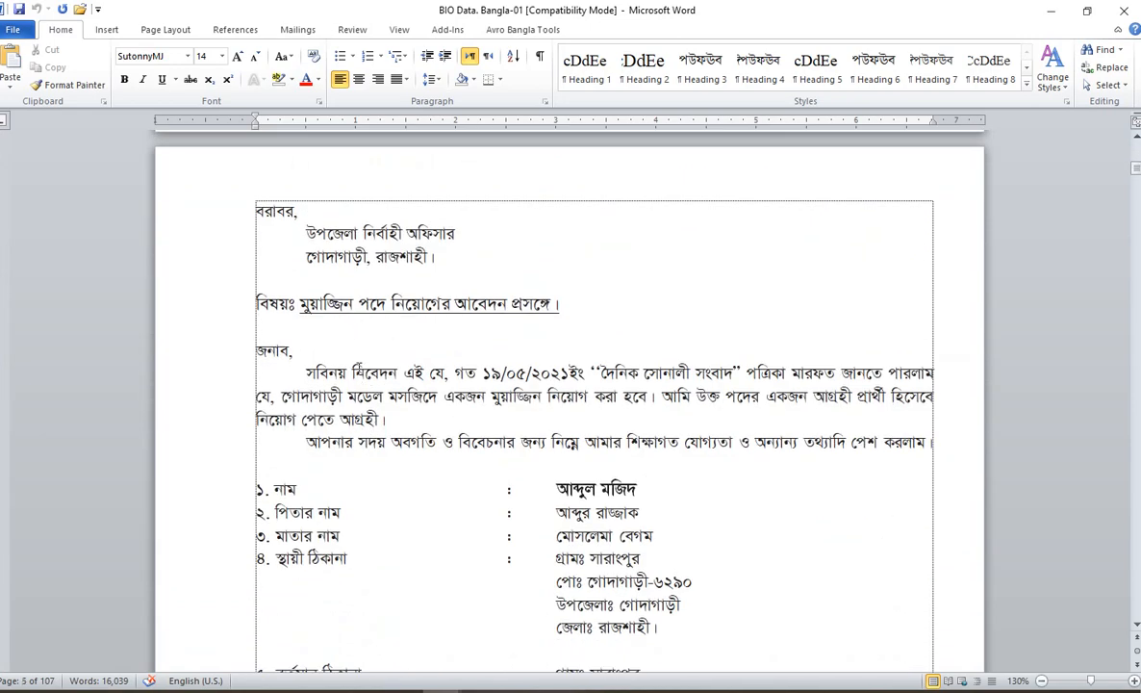
scroll(356, 372, "down", 20)
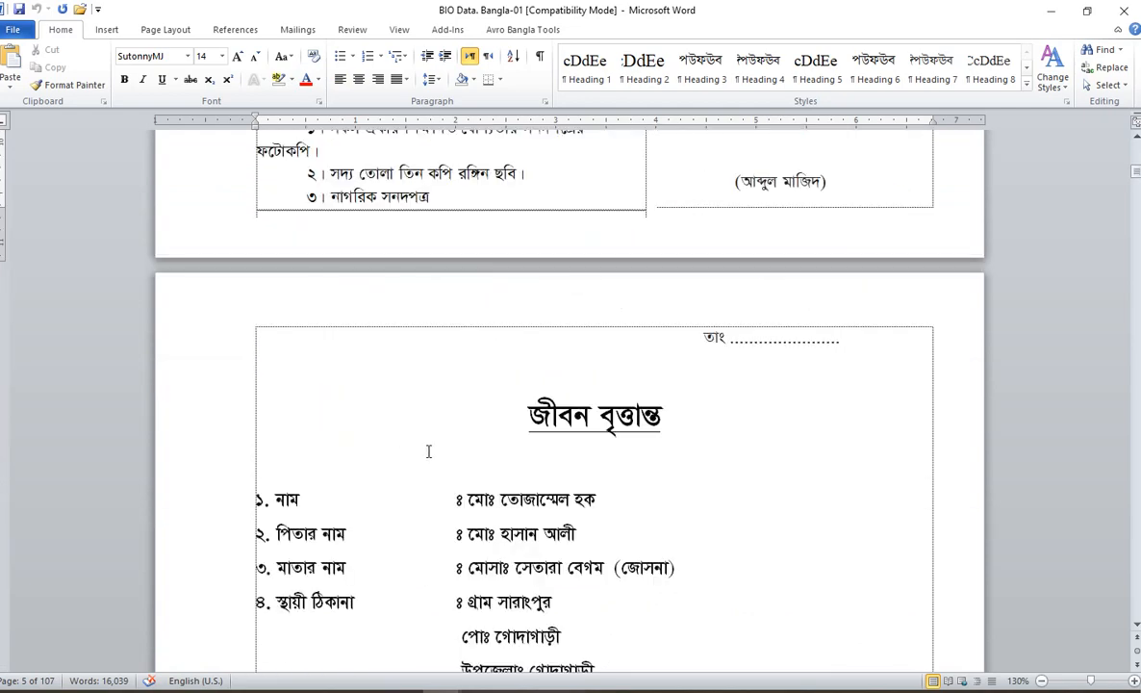
scroll(362, 433, "down", 20)
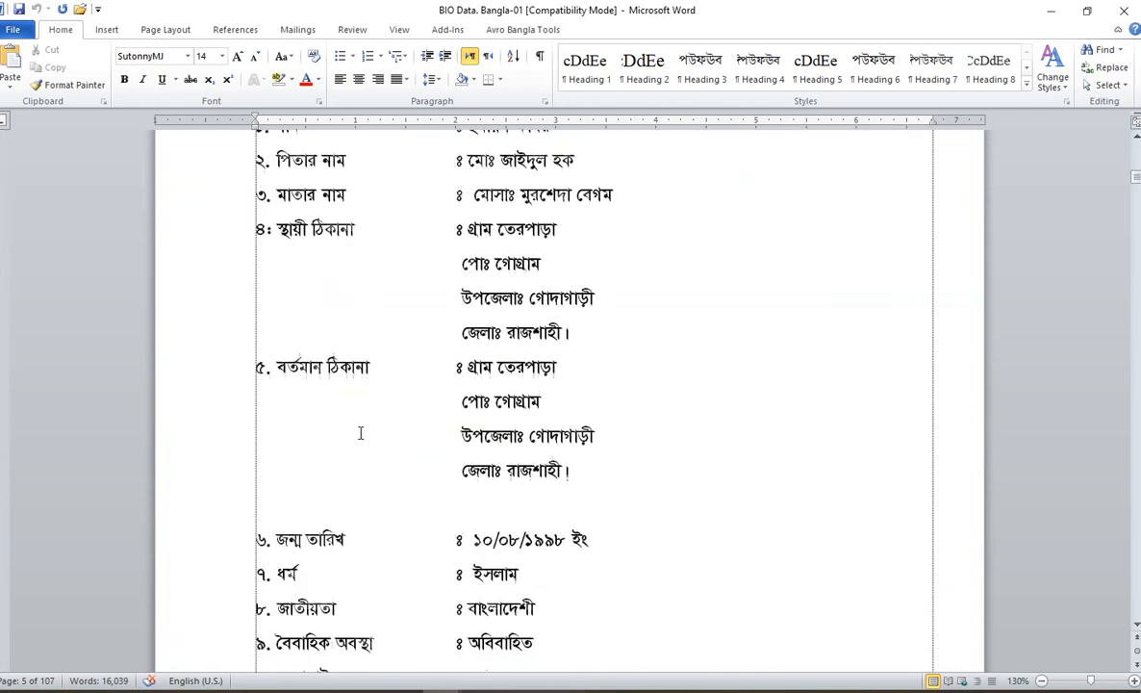
scroll(360, 433, "down", 18)
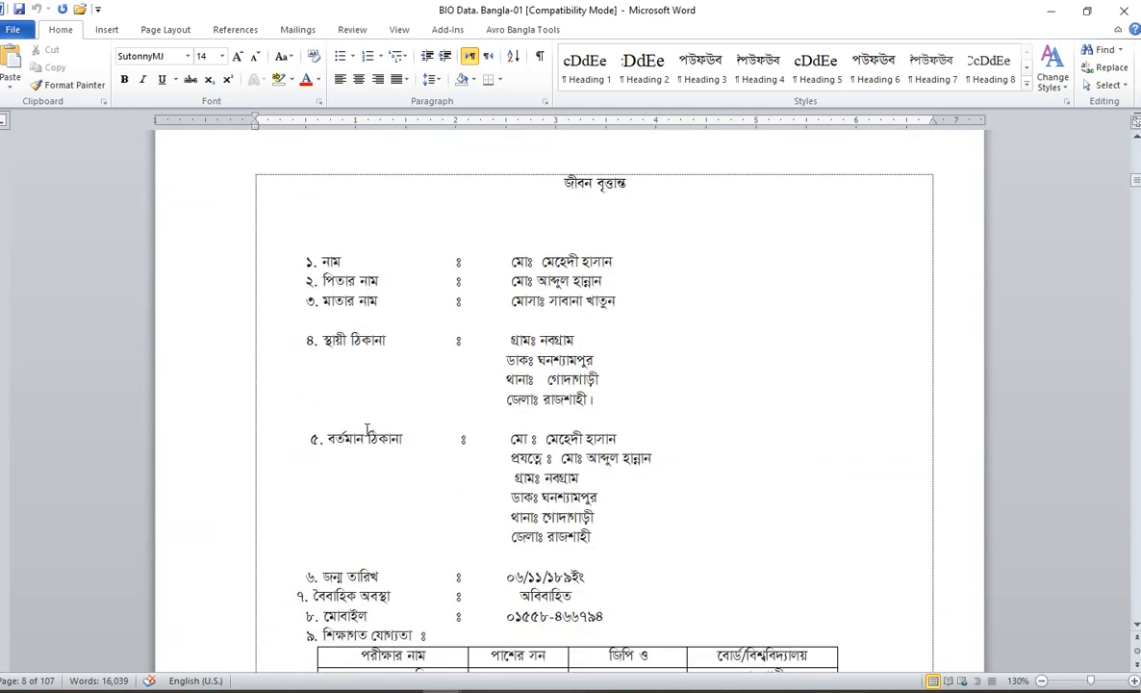
key("ctrl+End")
scroll(363, 429, "up", 12)
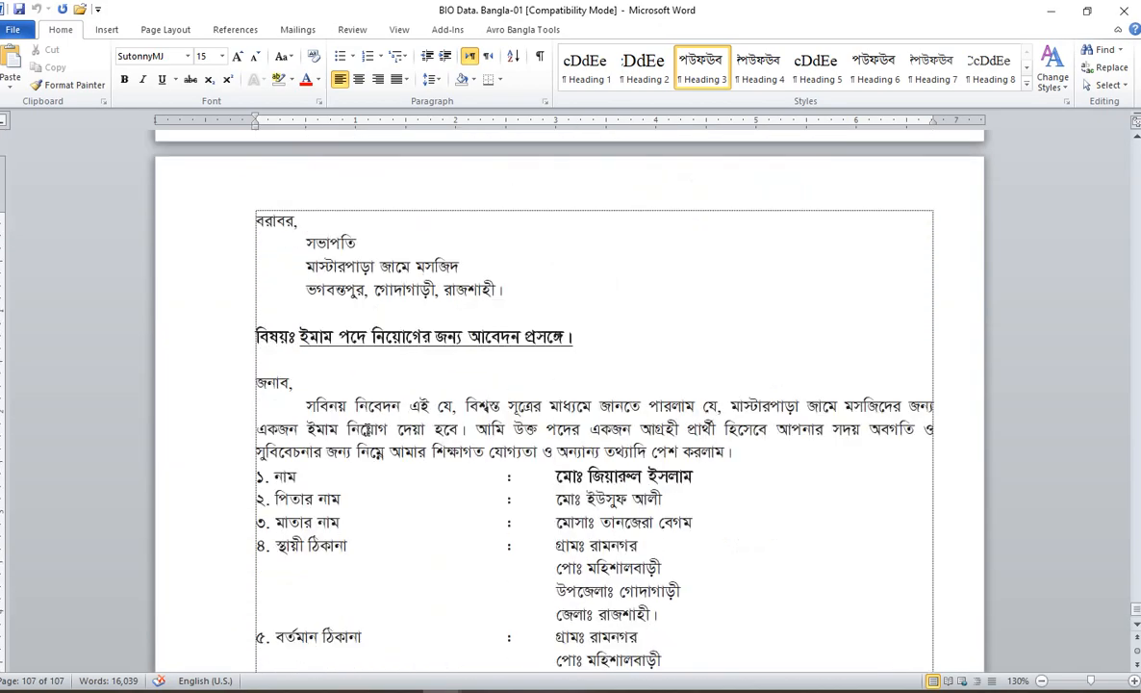
left_click(364, 323)
scroll(365, 326, "up", 15)
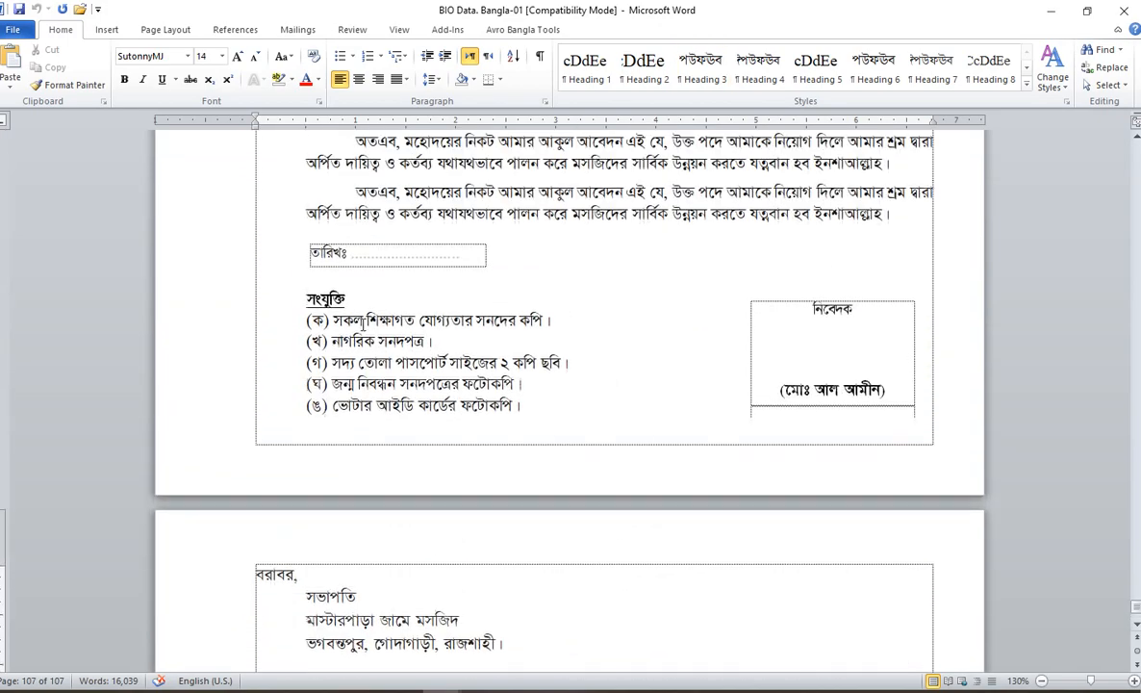
left_click(333, 288)
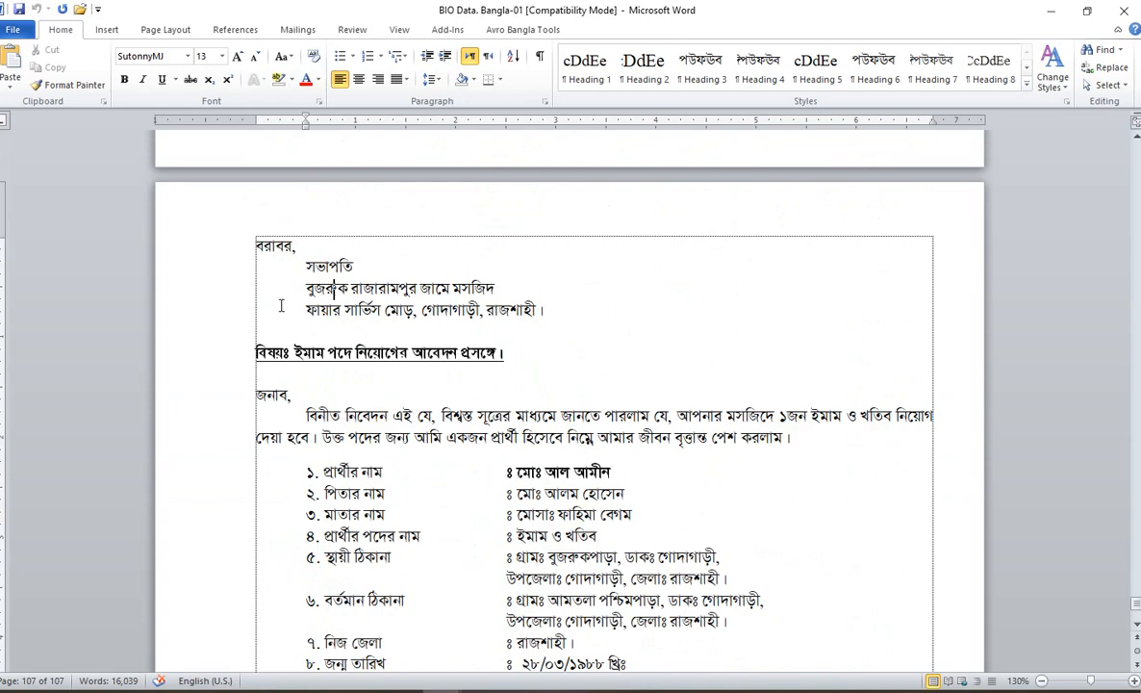
scroll(280, 307, "up", 15)
scroll(294, 307, "up", 20)
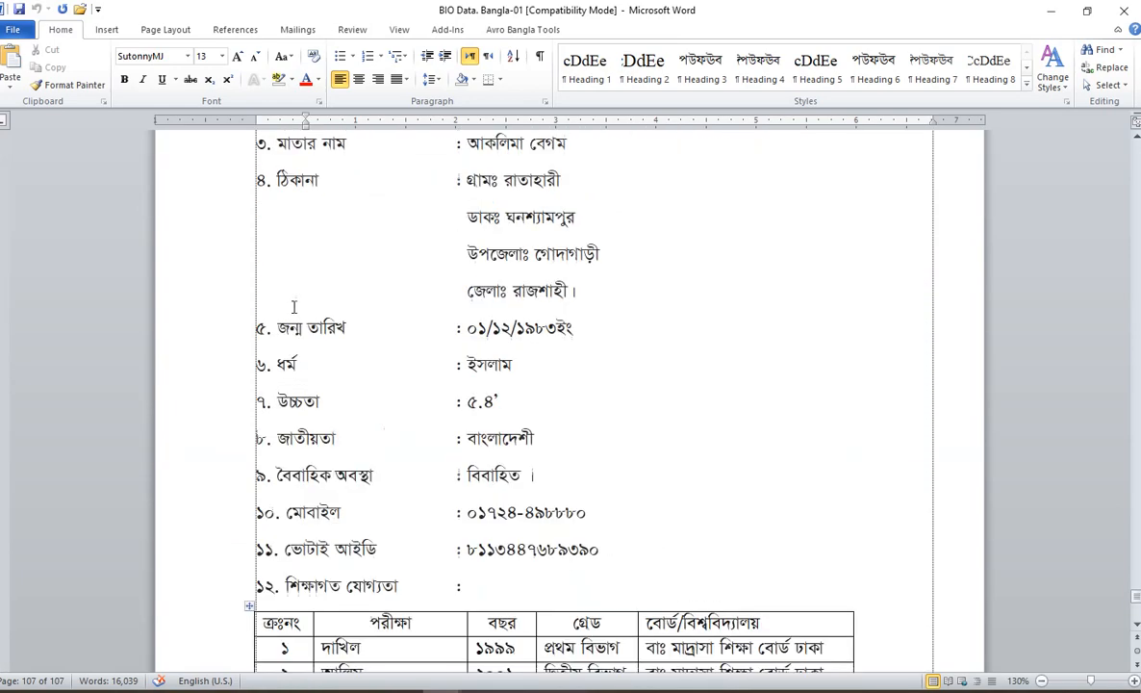
scroll(415, 325, "up", 10)
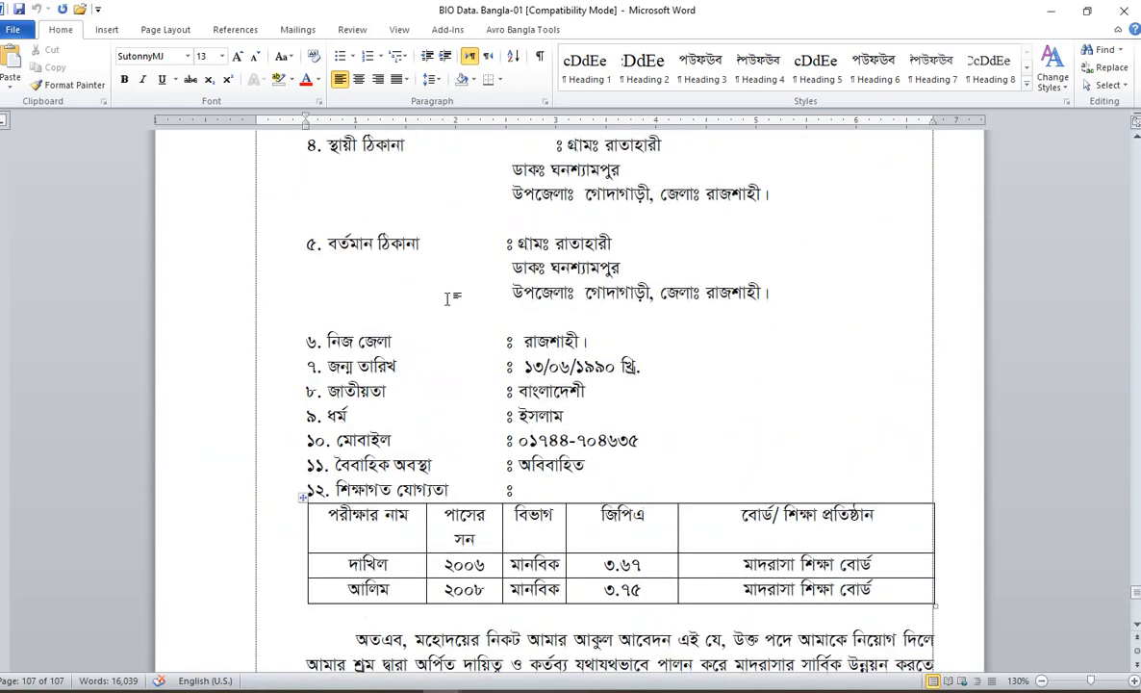
scroll(489, 325, "up", 20)
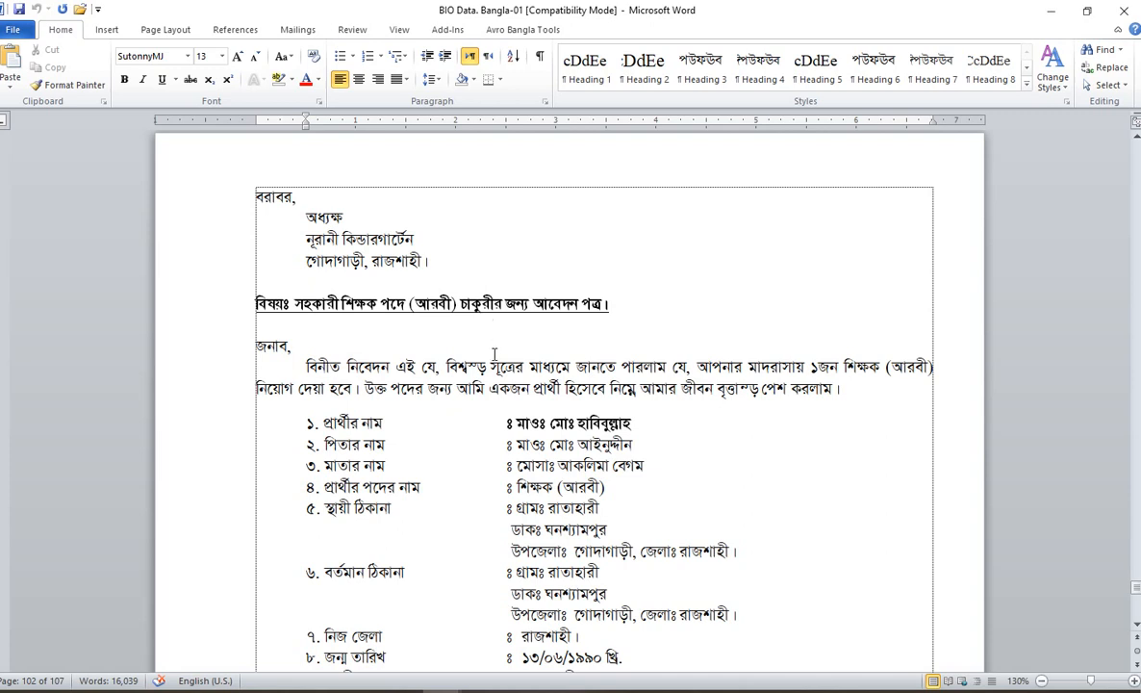
left_click(655, 432)
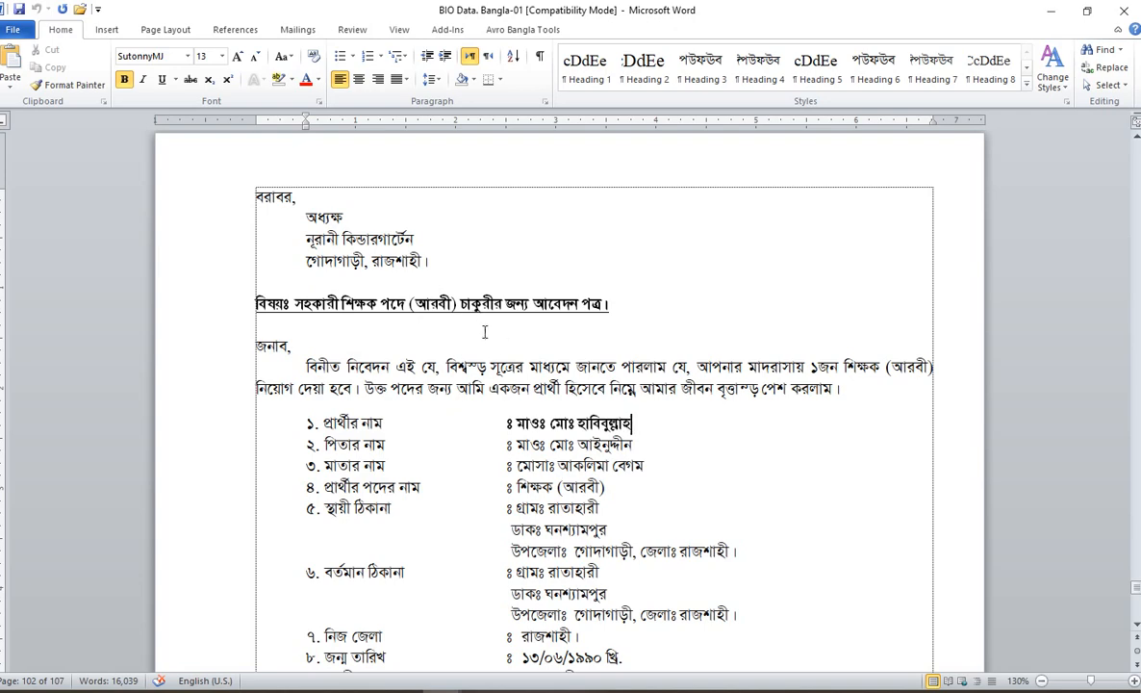
Step: Create a new blank document from File > New
left_click(12, 30)
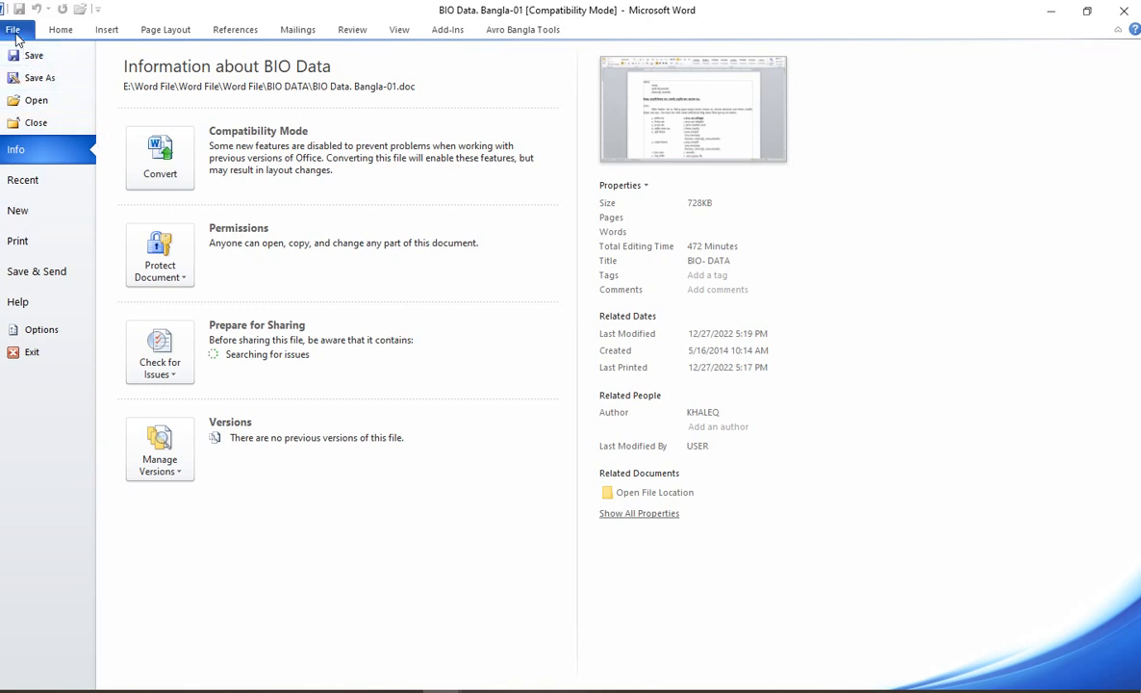
left_click(40, 220)
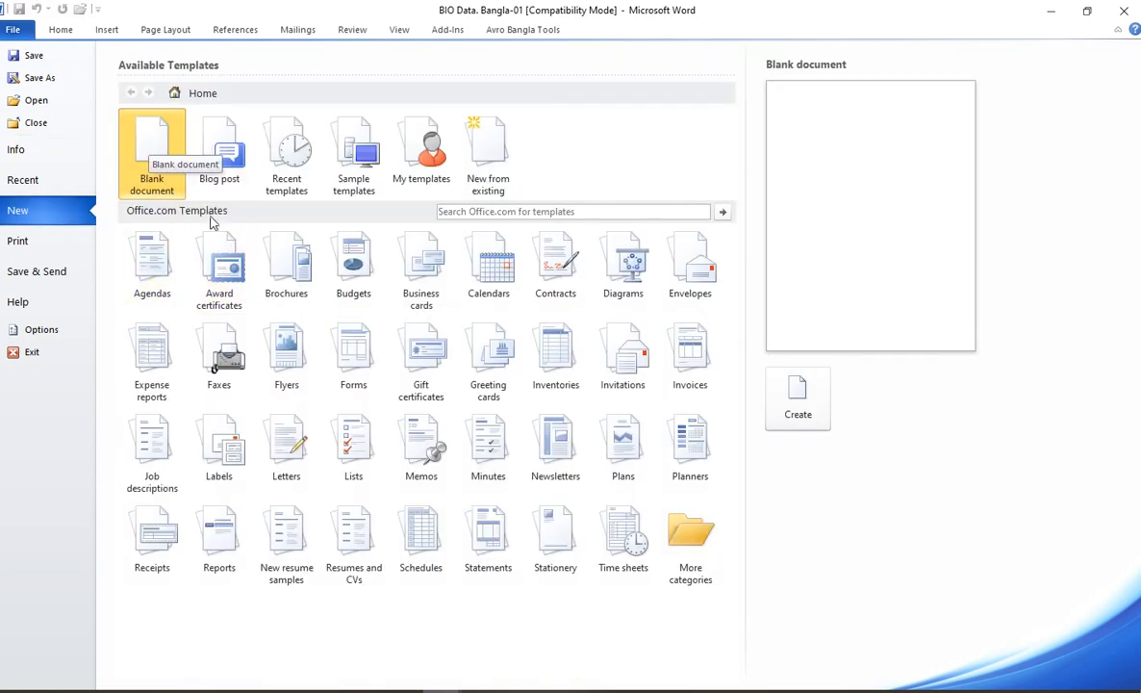
left_click(800, 409)
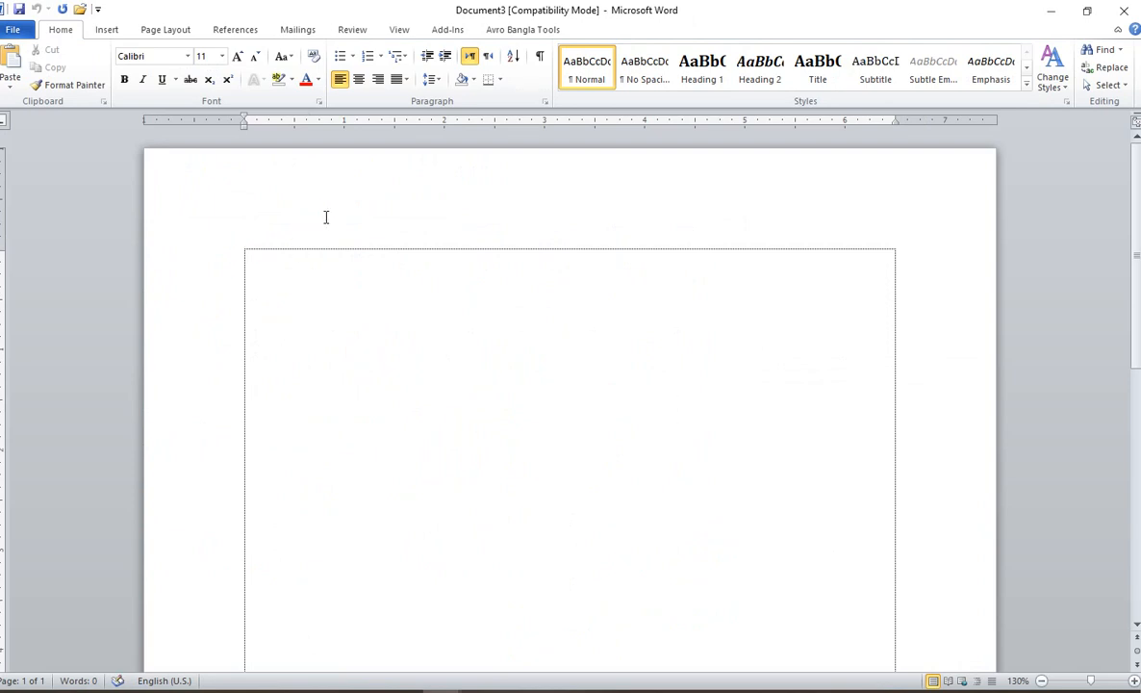
Step: Set the page to Legal (8.5 × 14 in) with a 1.5-inch left and 0.5-inch right margin
left_click(164, 30)
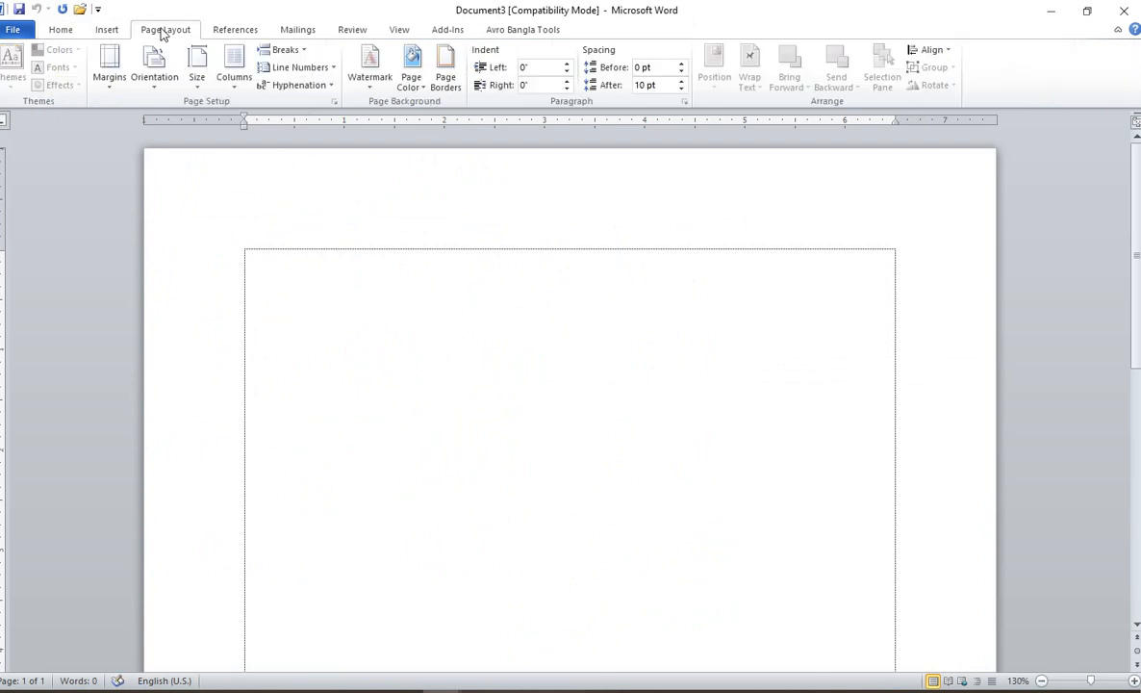
left_click(112, 85)
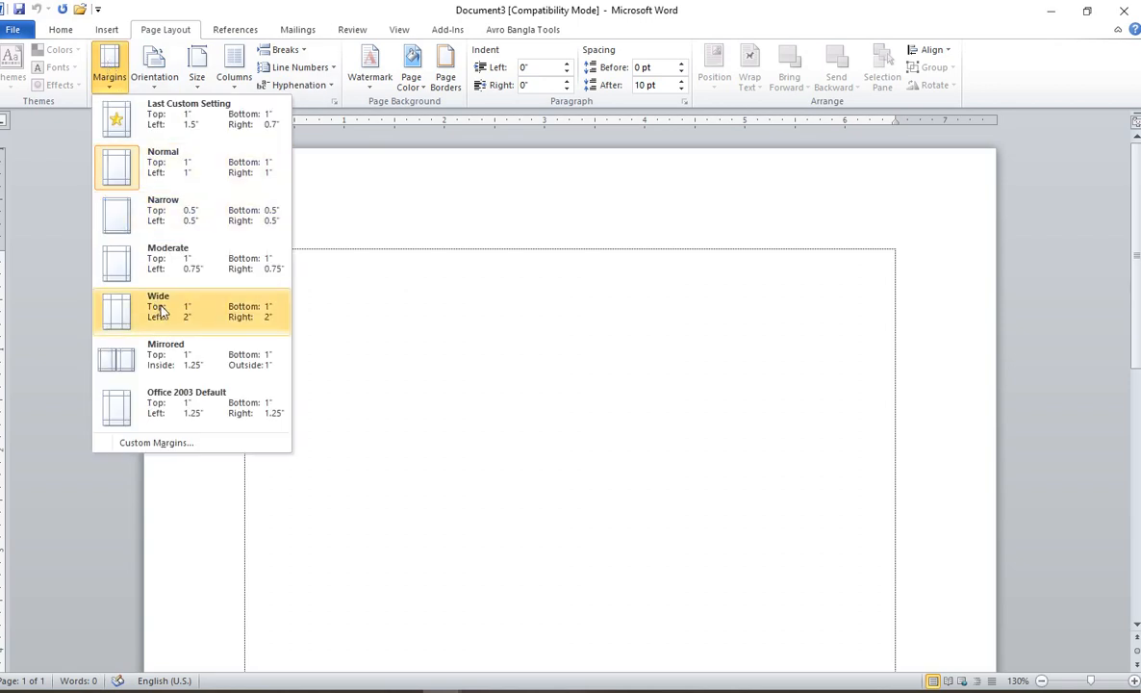
left_click(160, 443)
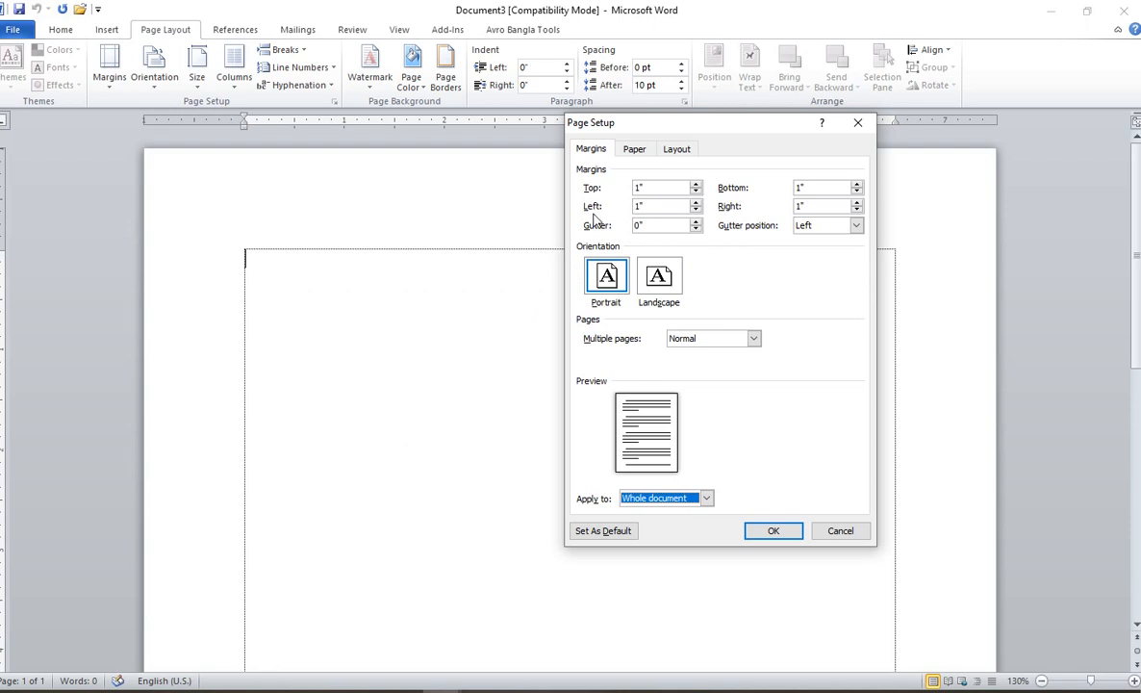
left_click(654, 206)
key("BackSpace")
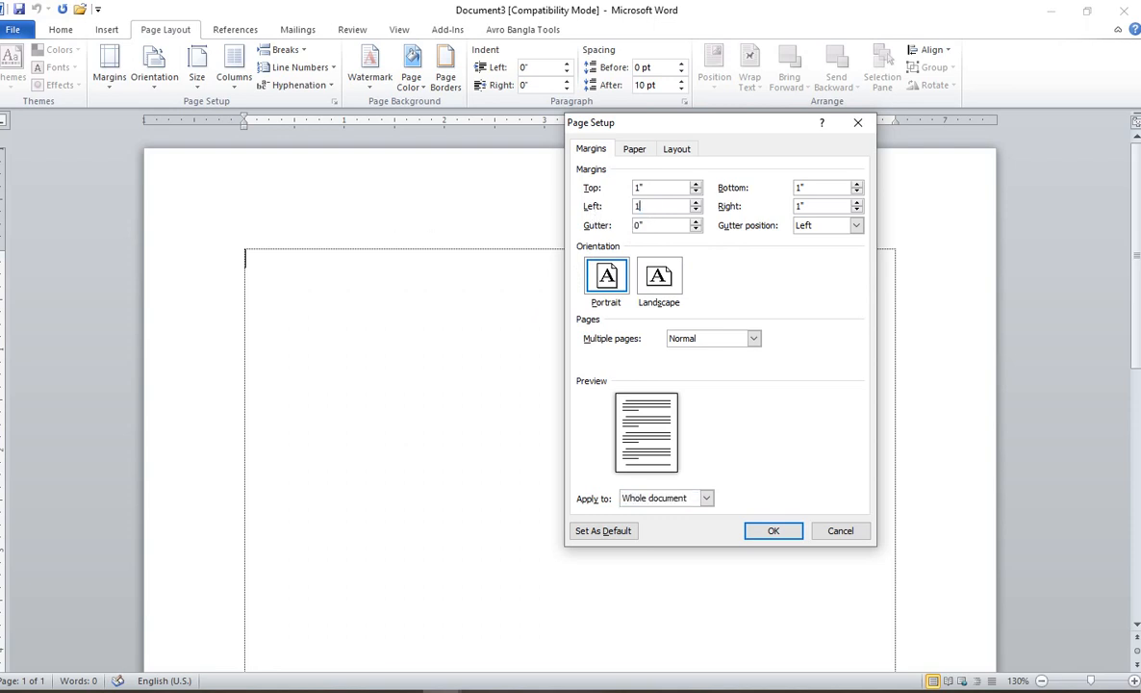
type(".5")
key("Tab")
type("0.")
left_click(634, 149)
left_click(612, 188)
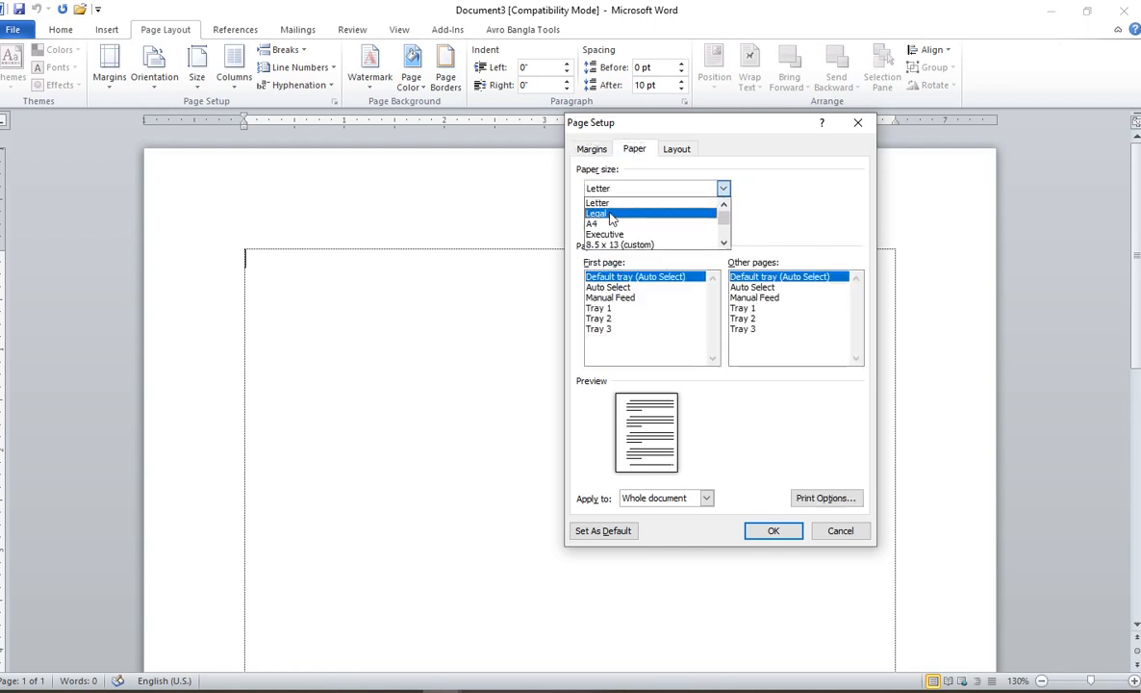
left_click(609, 213)
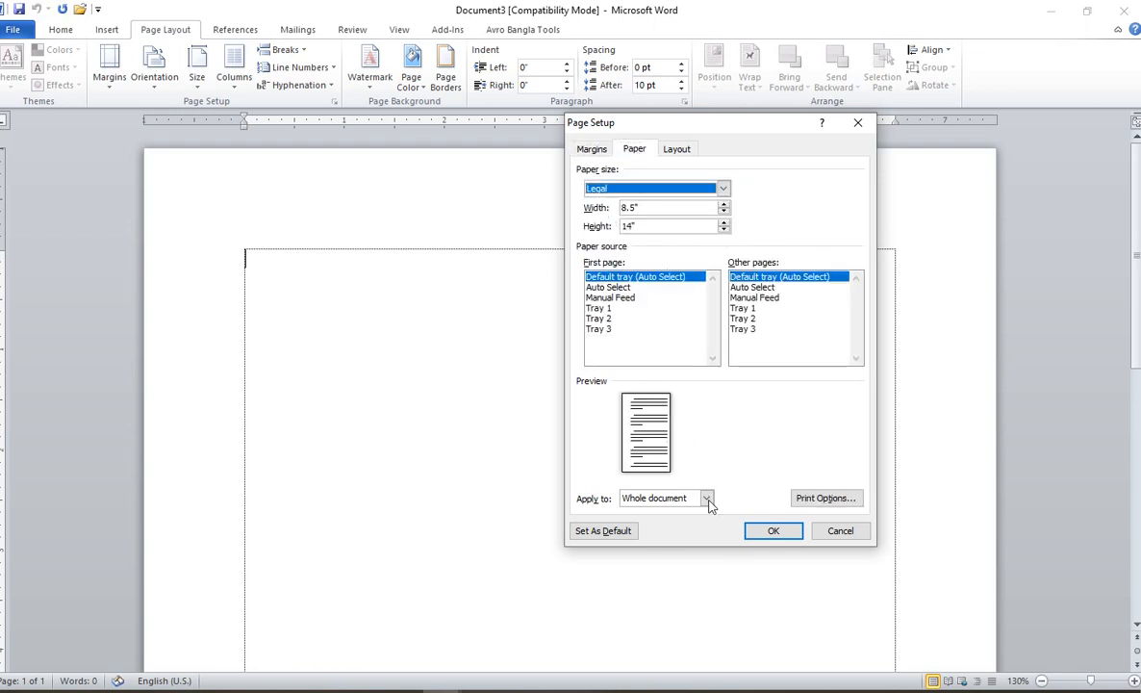
left_click(773, 540)
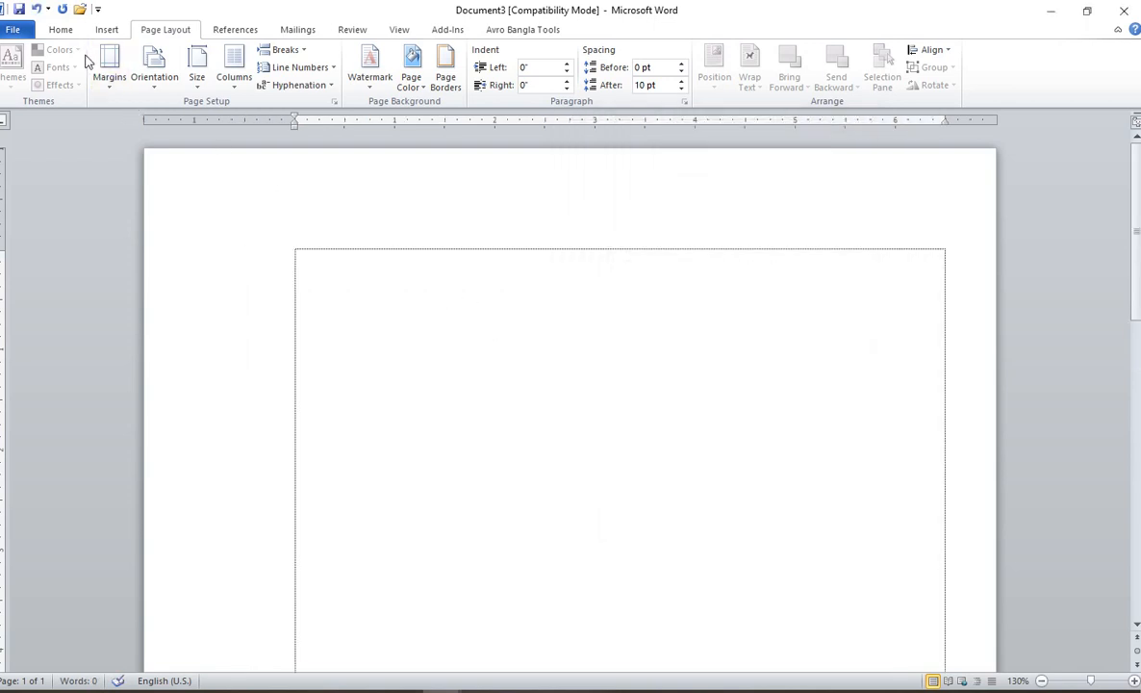
left_click(66, 32)
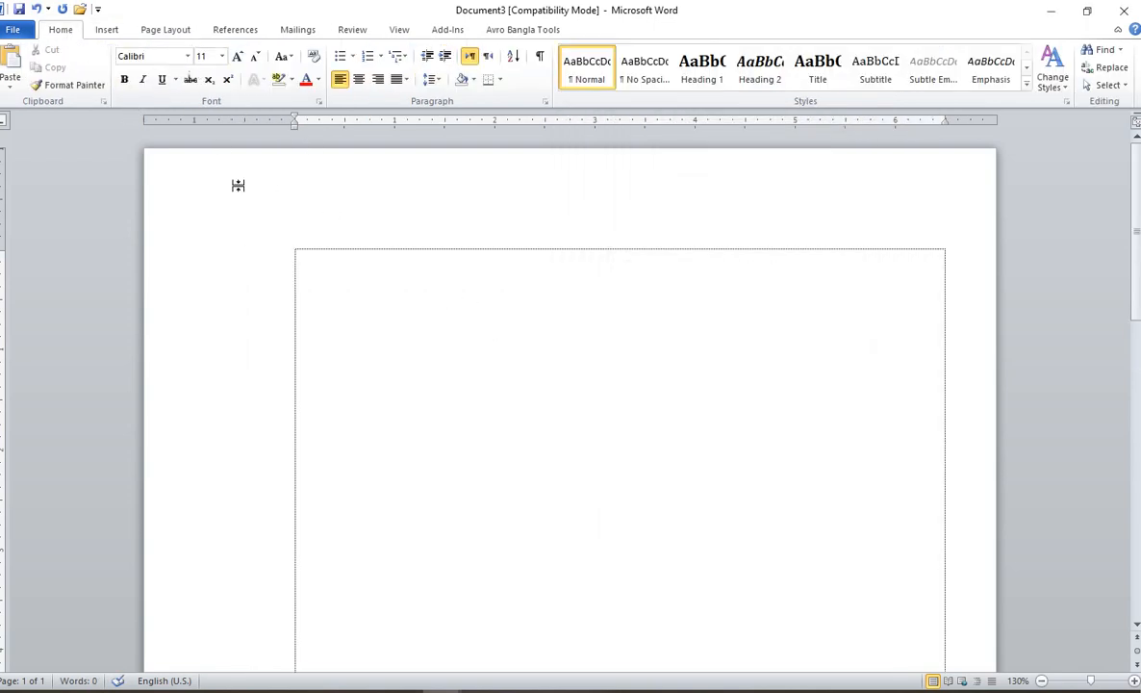
Step: Set the typing font to SutonnyMJ at 14 pt
left_click(213, 56)
type("14")
left_click(188, 57)
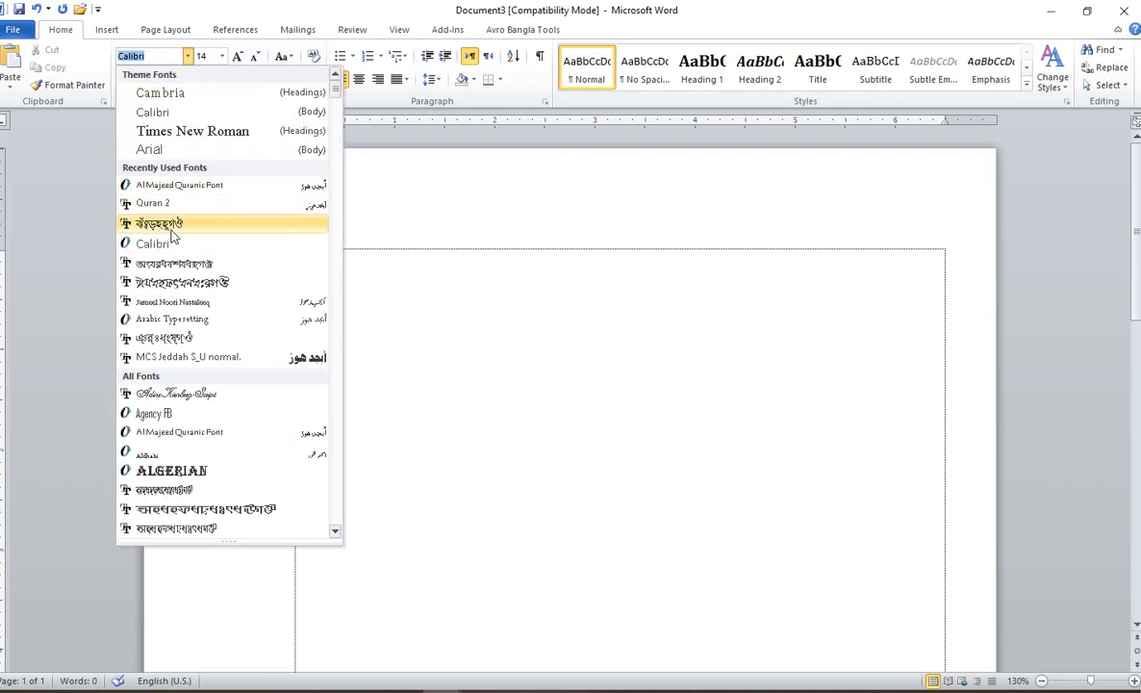
left_click(158, 223)
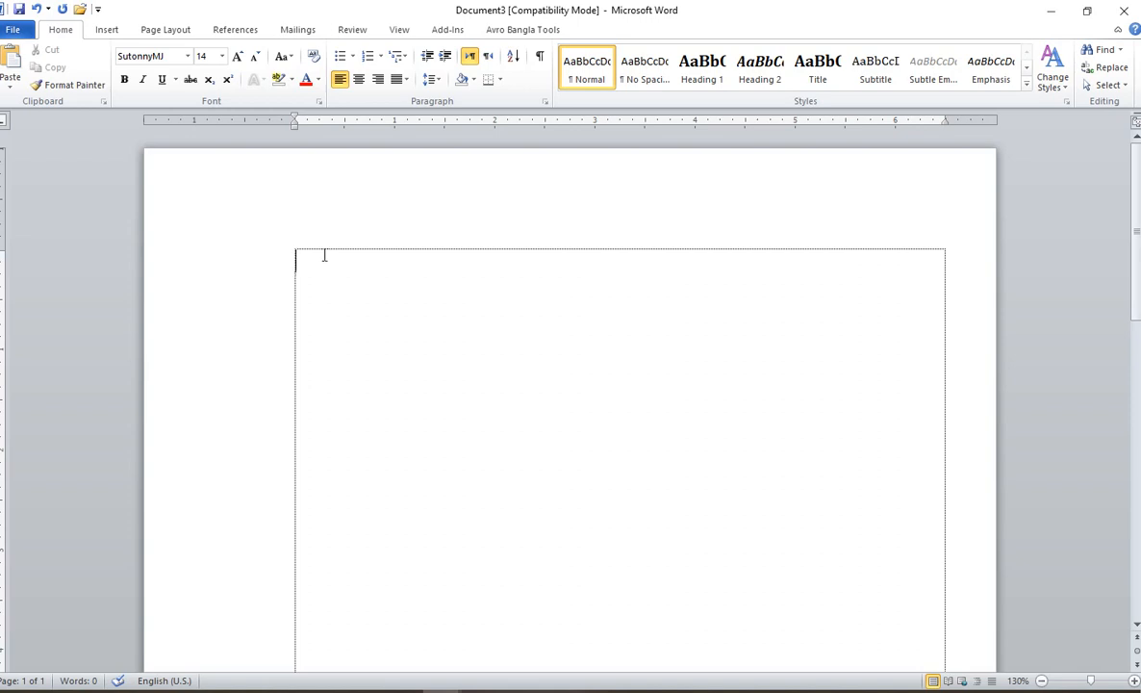
Step: Type the recipient block: বরাবর, প্রধান শিক্ষক, then the school's name and address on indented lines
type("বাত")
key("BackSpace")
key("BackSpace")
key("BackSpace")
type("বরাবর,")
key("Return")
key("Tab")
type("প্রধান শিক্ষক")
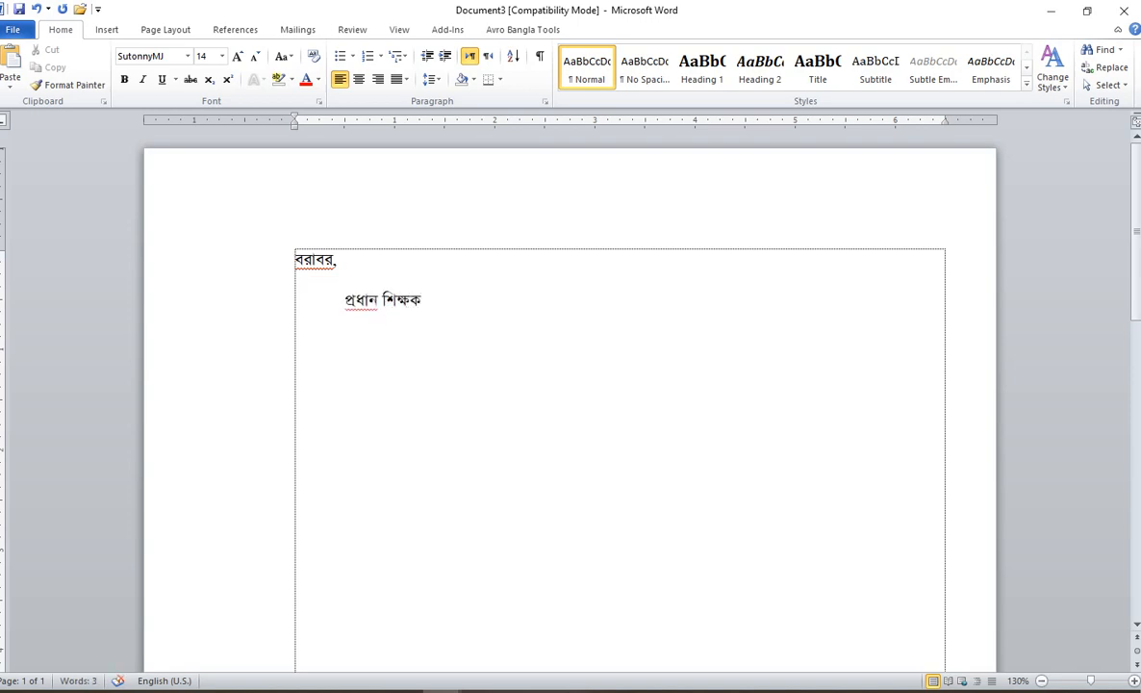
key("Return")
key("Tab")
type("নূরানী কি")
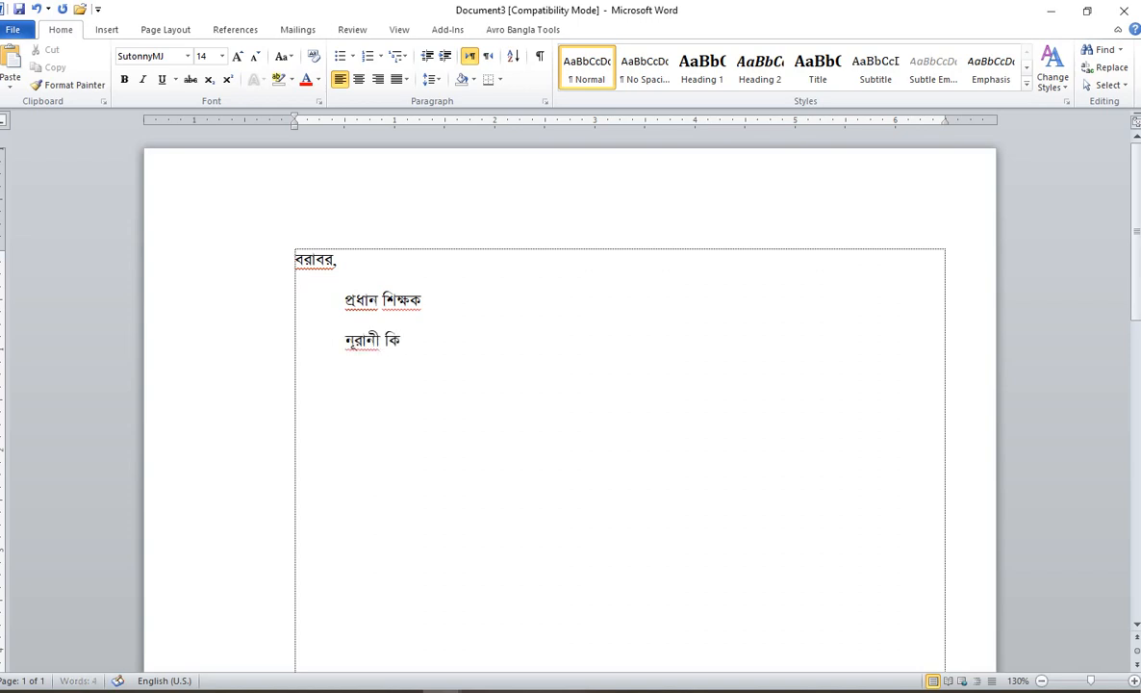
type("ন্ডারগার্টেন")
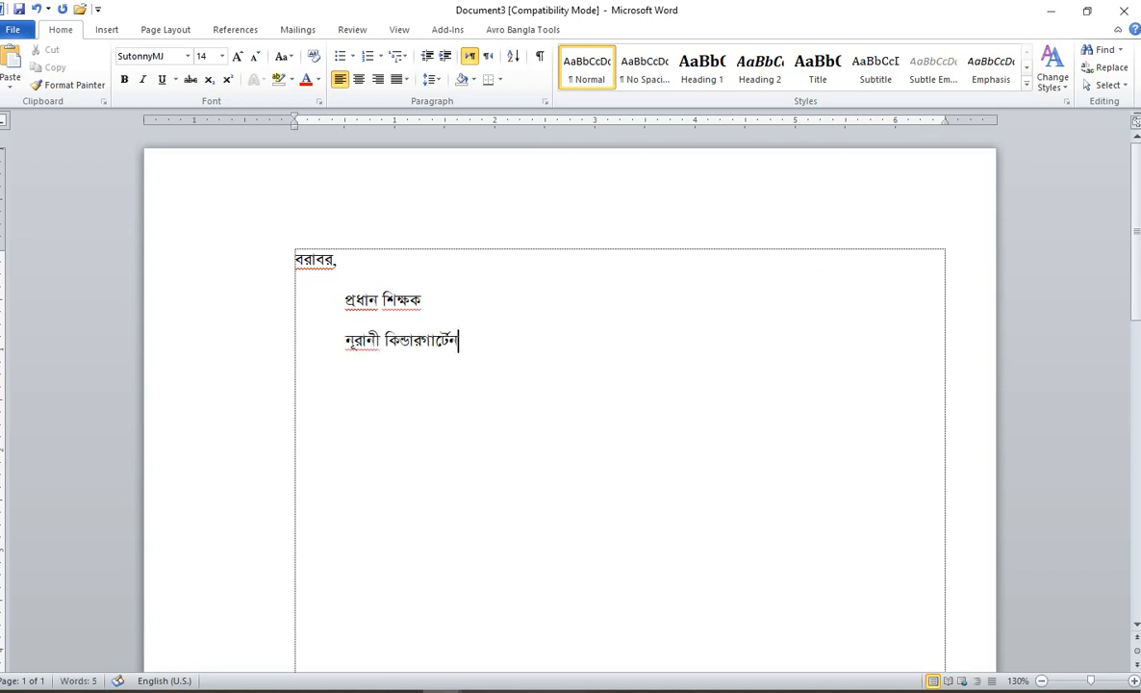
key("Return")
key("Tab")
type("গো")
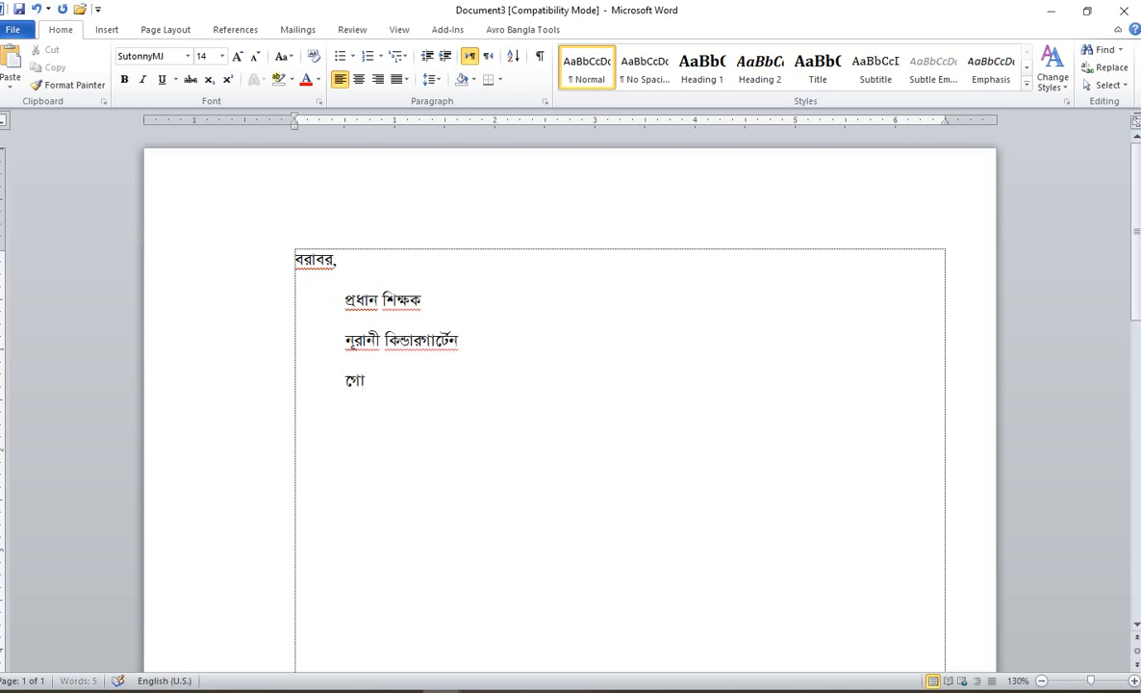
type("দাগাড়ী, রাজশাহ")
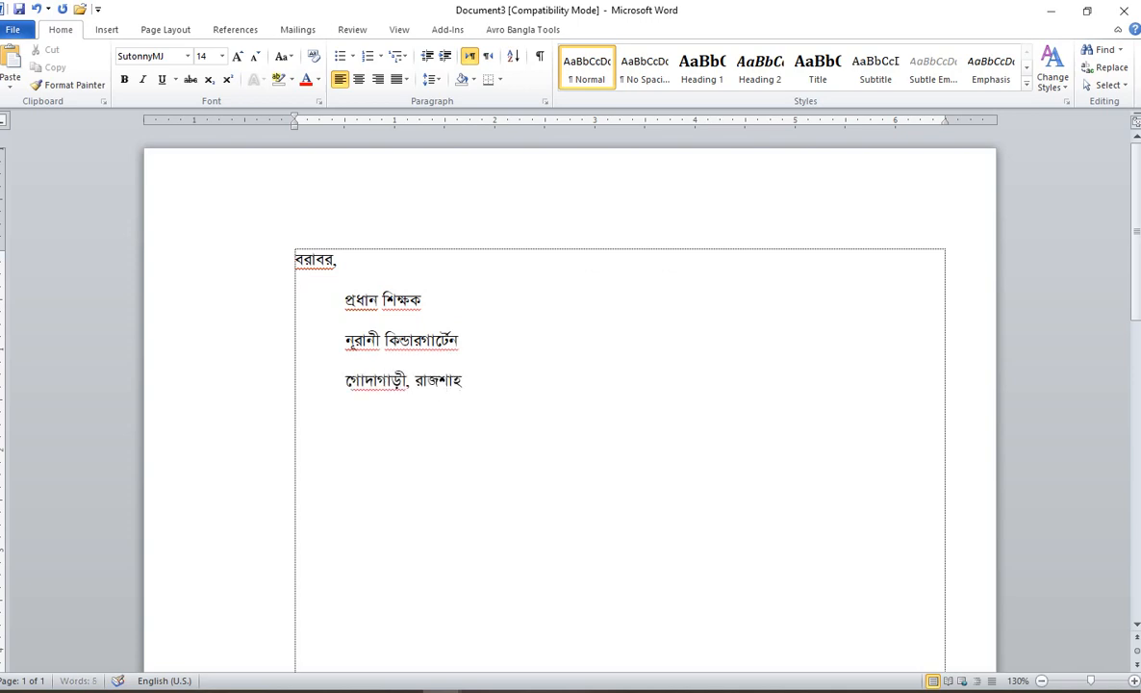
key("BackSpace")
key("BackSpace")
key("Return")
Step: Add the subject 'বিষয়ঃ চাকুরীর জন্য আবেদন প্রসঙ্গে।', salutation 'জনাব,' and begin the indented body
type("বিষয়ঃ চা")
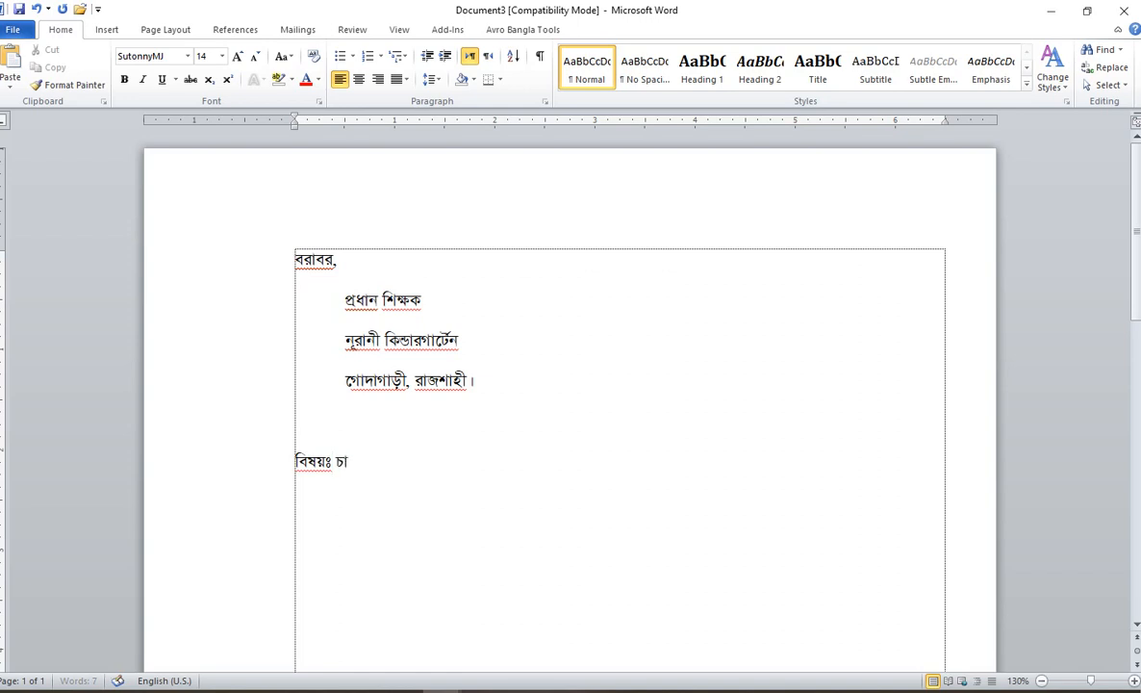
type("কুরীর জন")
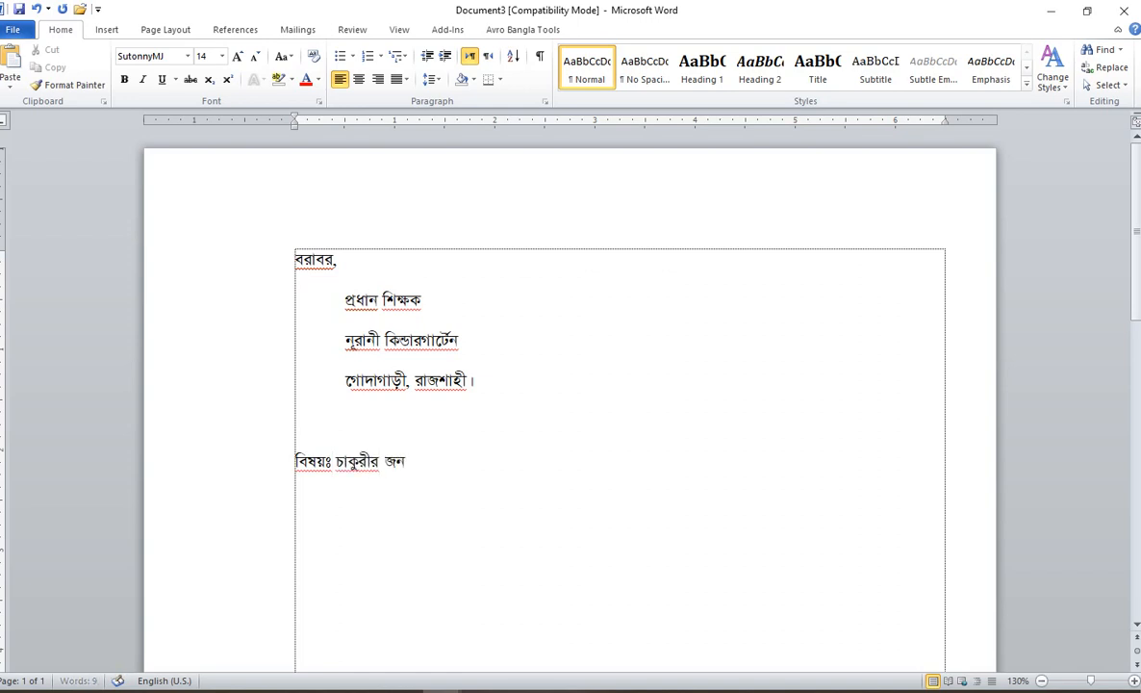
type("্য আবেদন প্র")
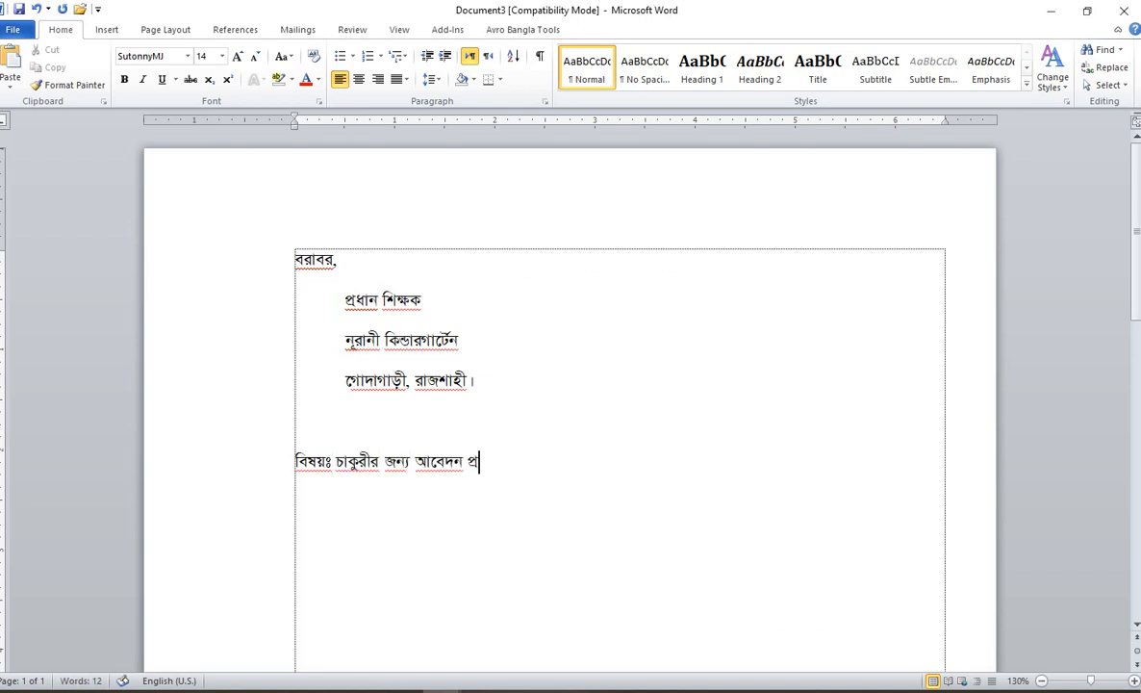
type("সঙ্গে।")
key("Return")
key("Return")
type("জনাব,")
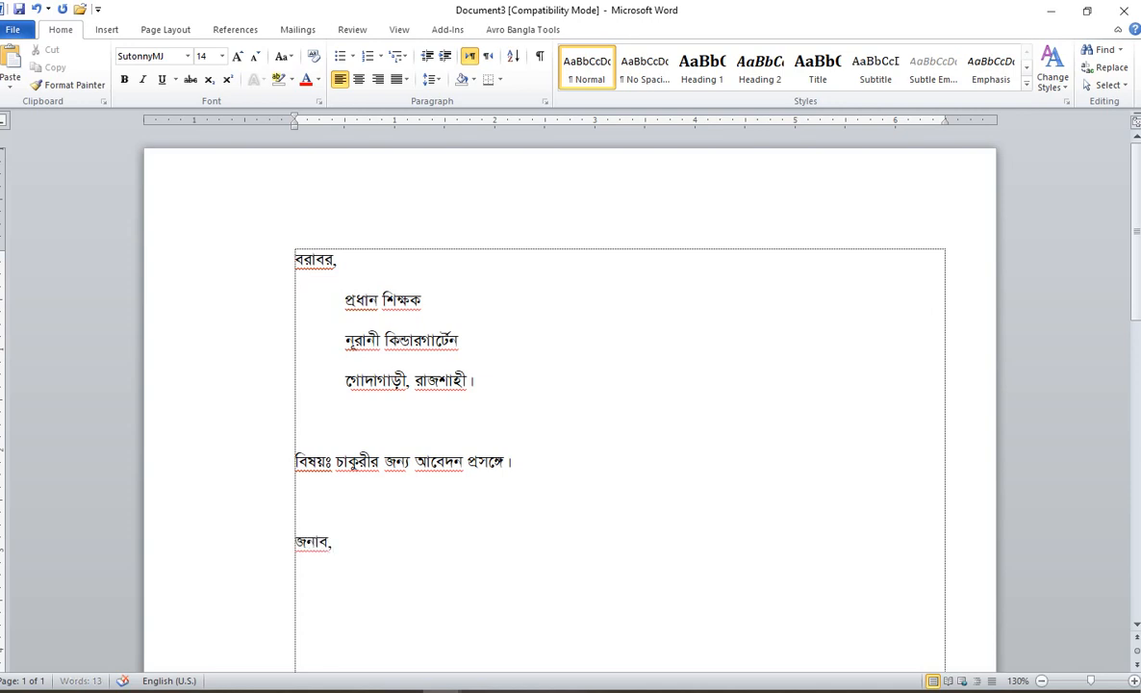
key("Return")
key("Tab")
type("সবিনয় বিনীত নিবে")
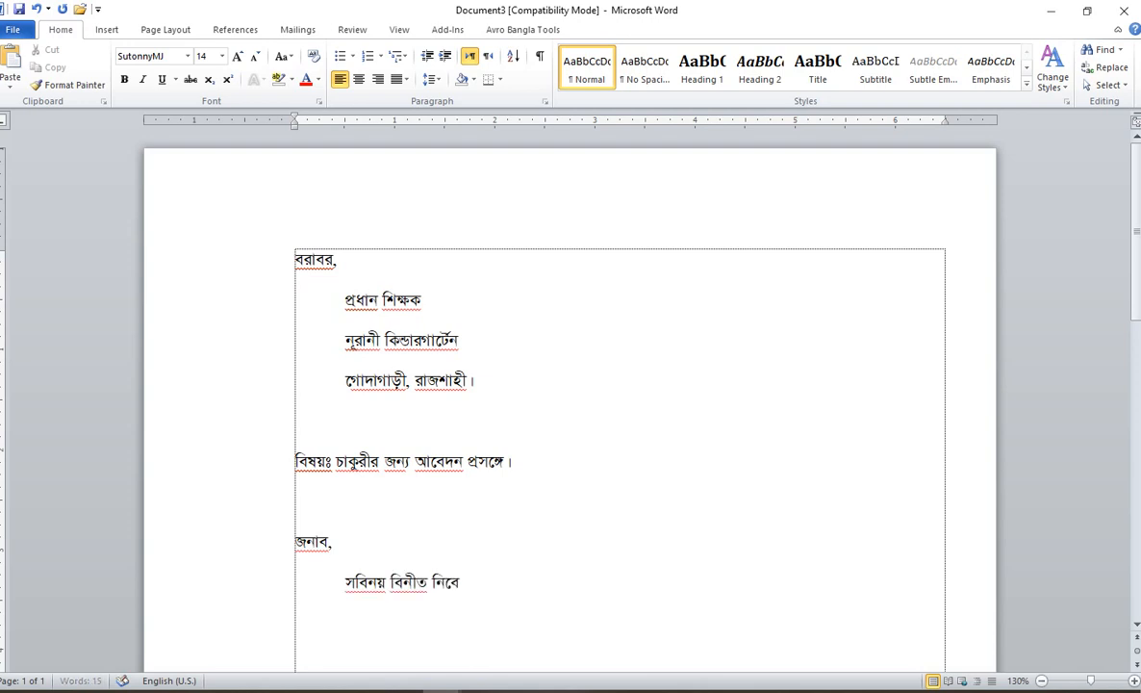
type("দন এই ে")
type("যে")
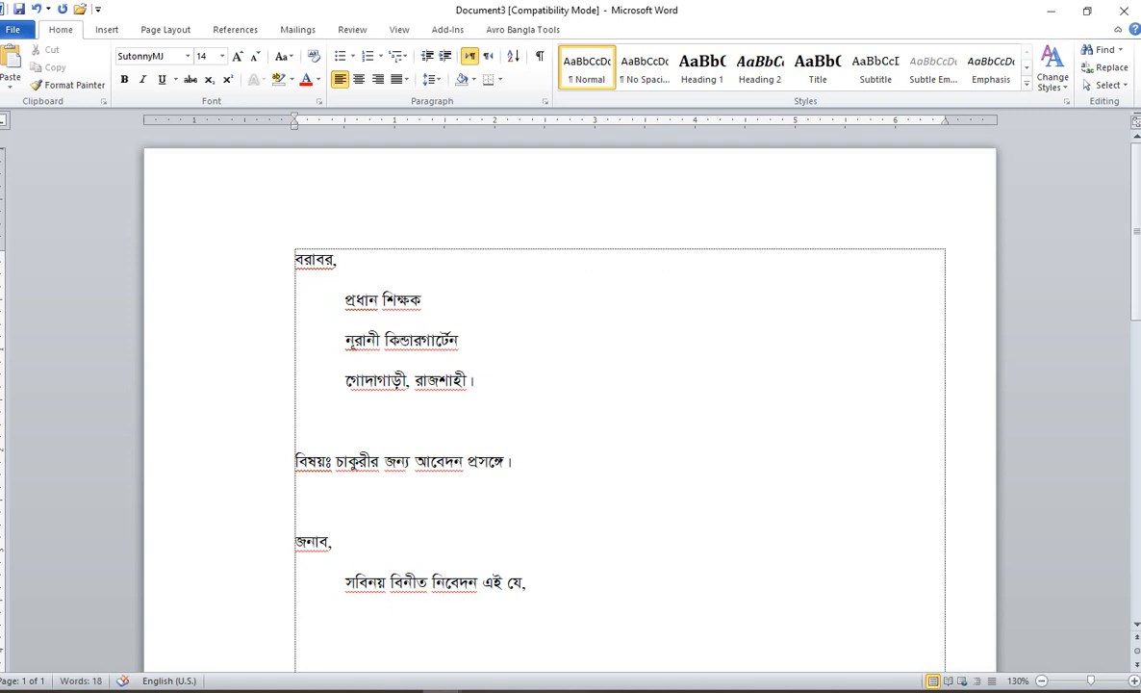
type(", গত")
Step: Make all paragraphs single-spaced with 0 pt spacing after
left_click_drag(258, 234, 288, 577)
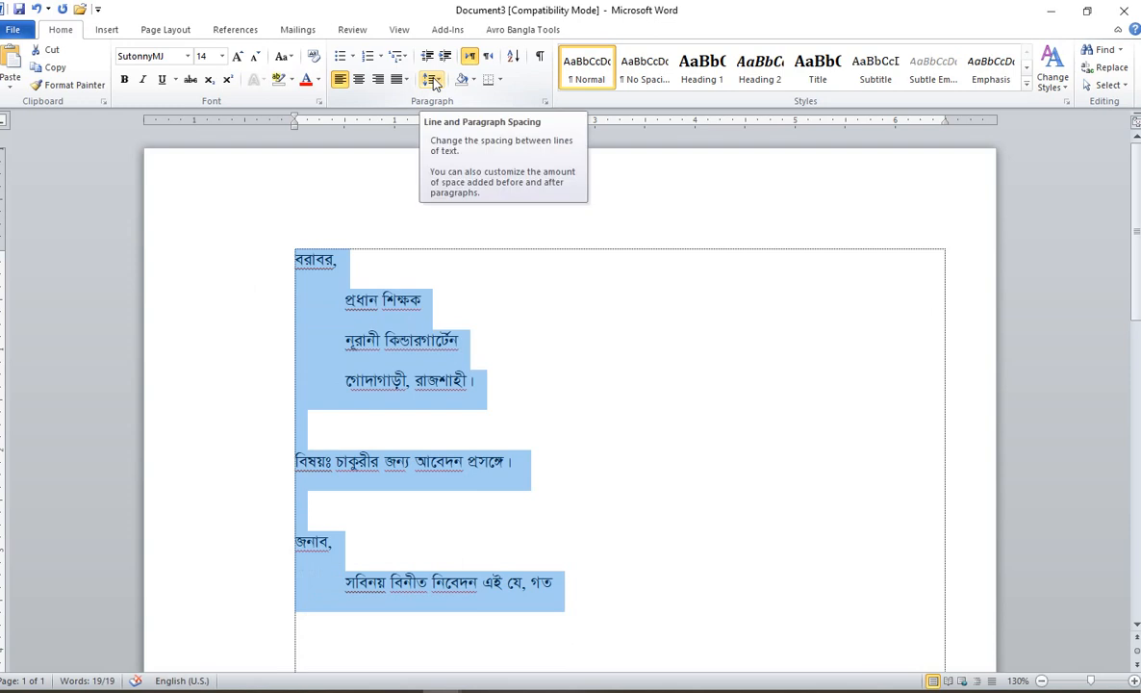
left_click(433, 80)
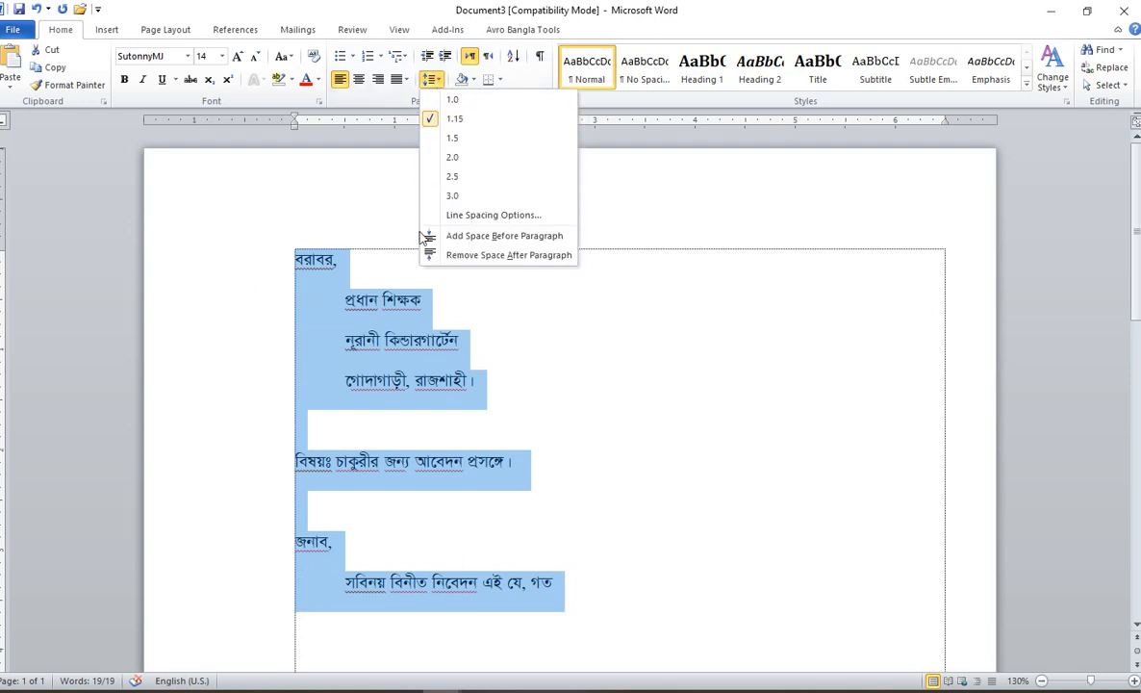
left_click(457, 216)
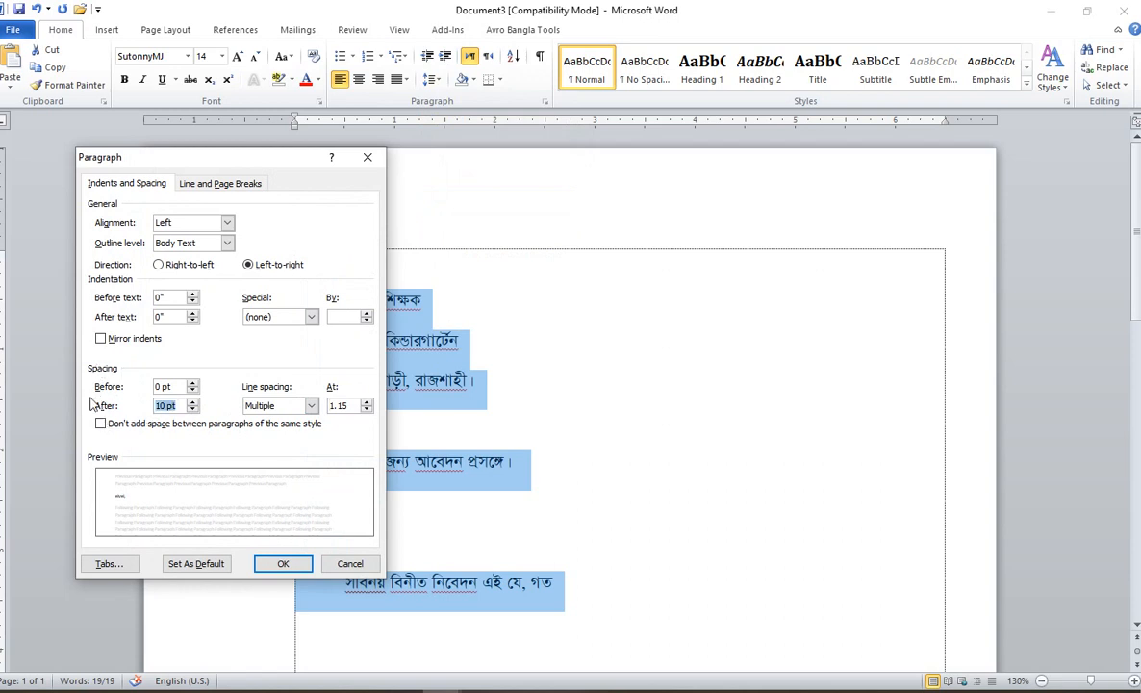
type("0")
left_click(310, 405)
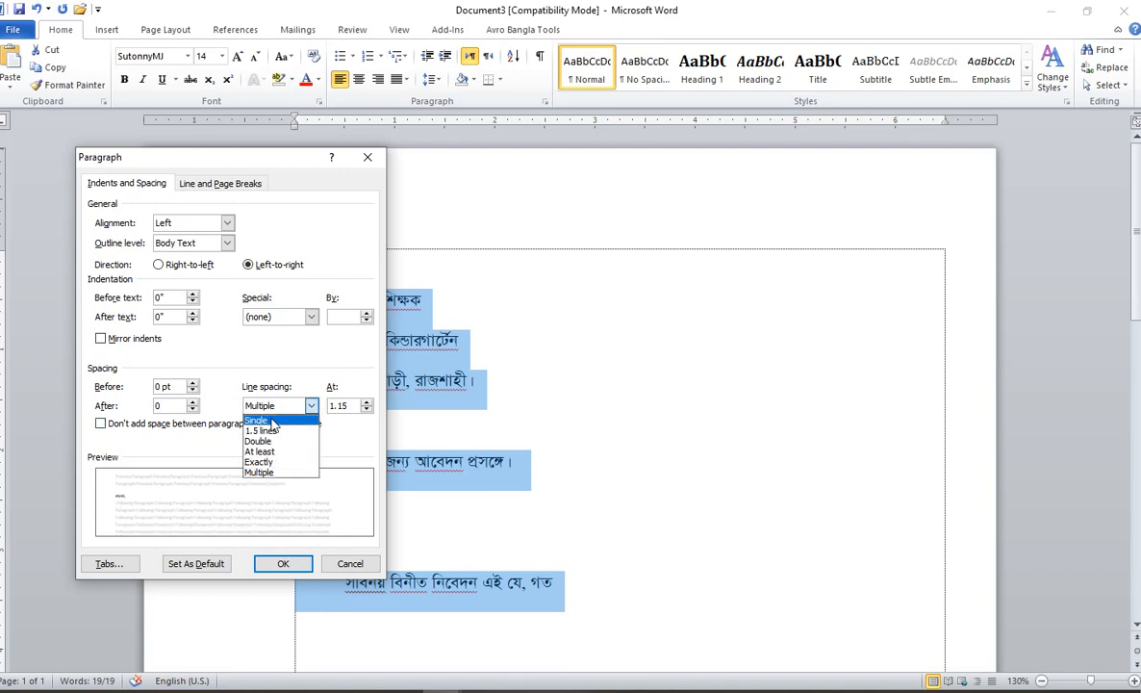
left_click(272, 424)
left_click(283, 563)
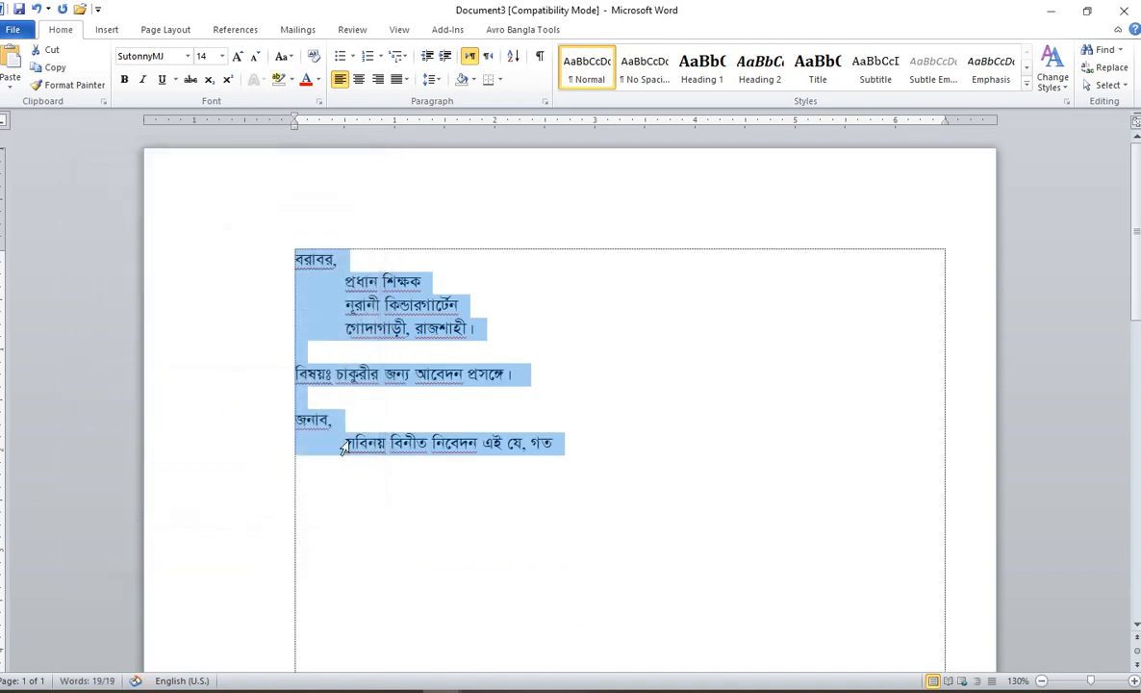
Step: Make the subject line bold and underlined
left_click(506, 377)
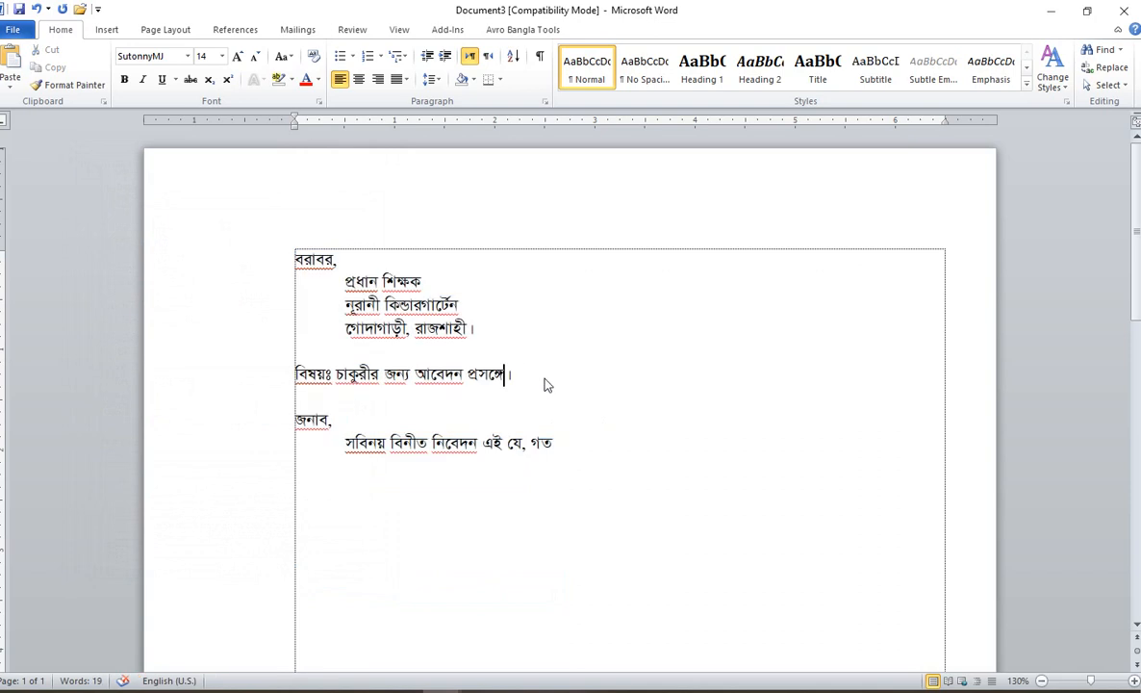
left_click_drag(544, 382, 290, 377)
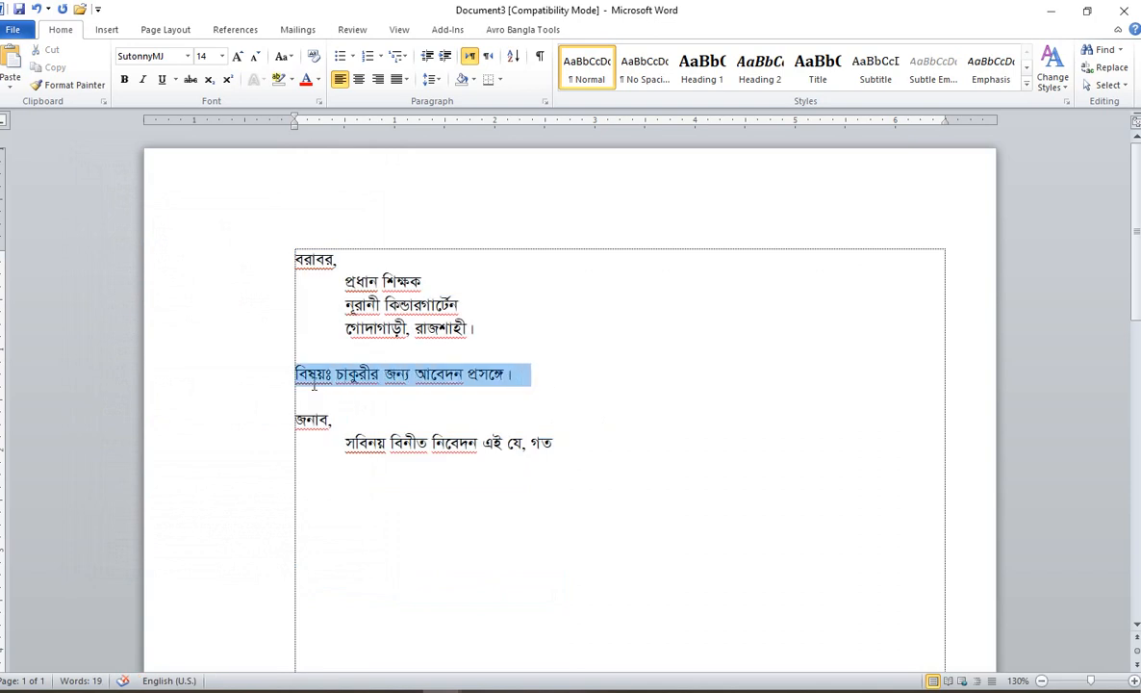
left_click(125, 80)
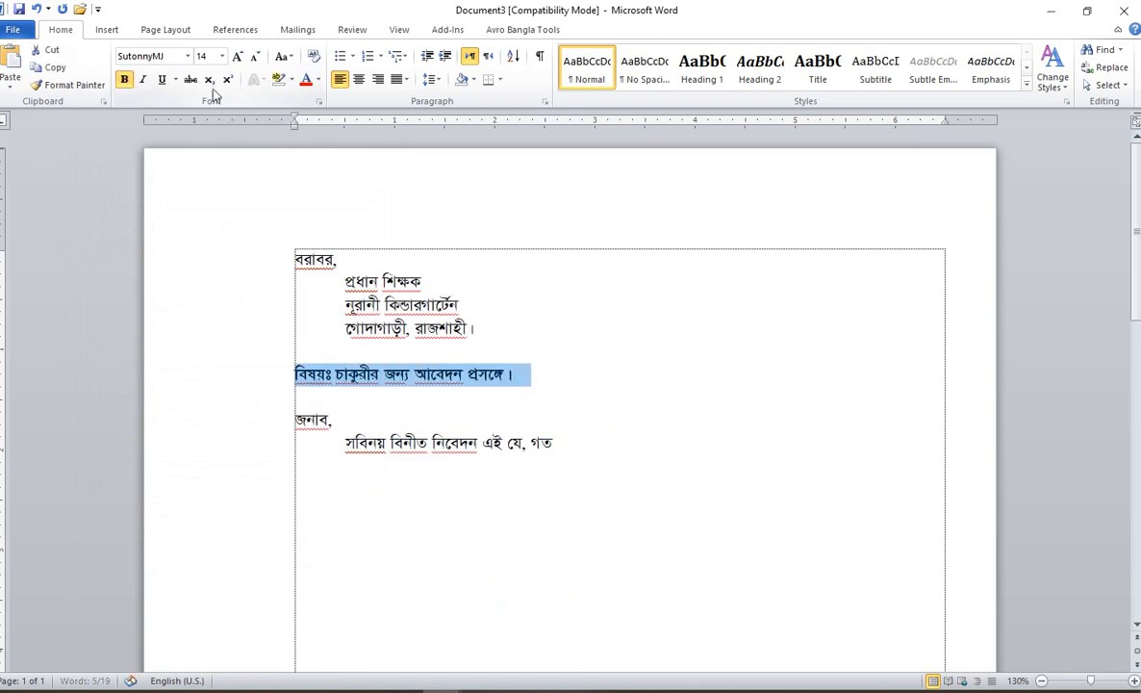
left_click(163, 80)
left_click(591, 448)
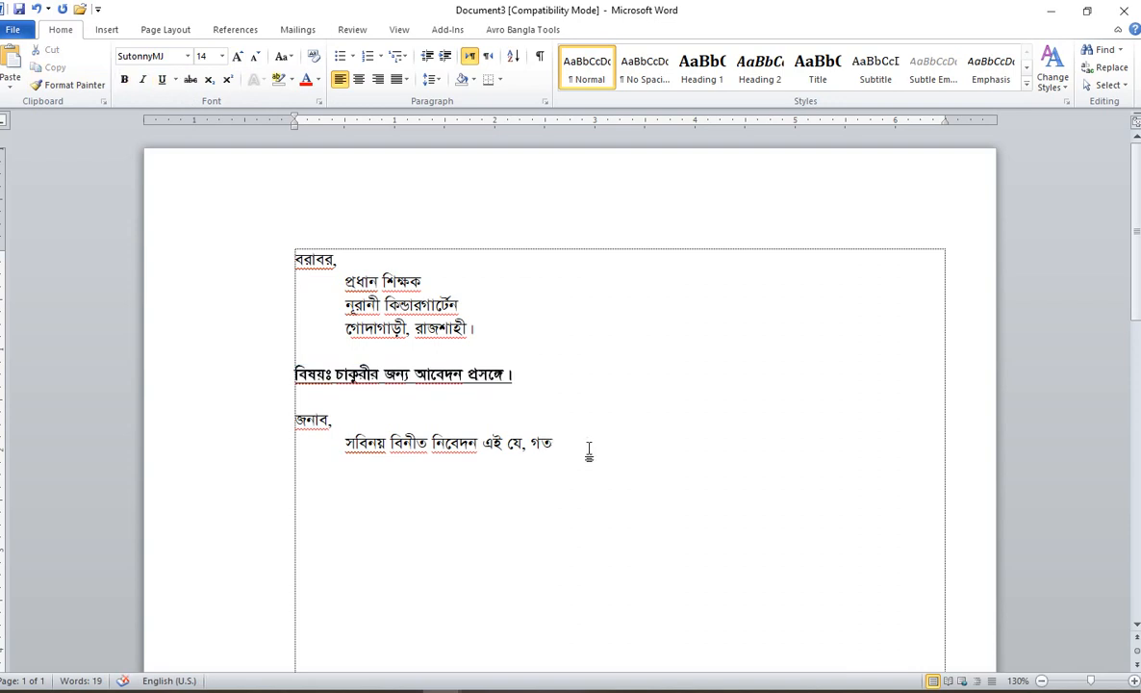
Step: Type the sentence citing the ২৫/১২/২০২২ daily Ittefaq teacher recruitment notice
type("গত ২৫/")
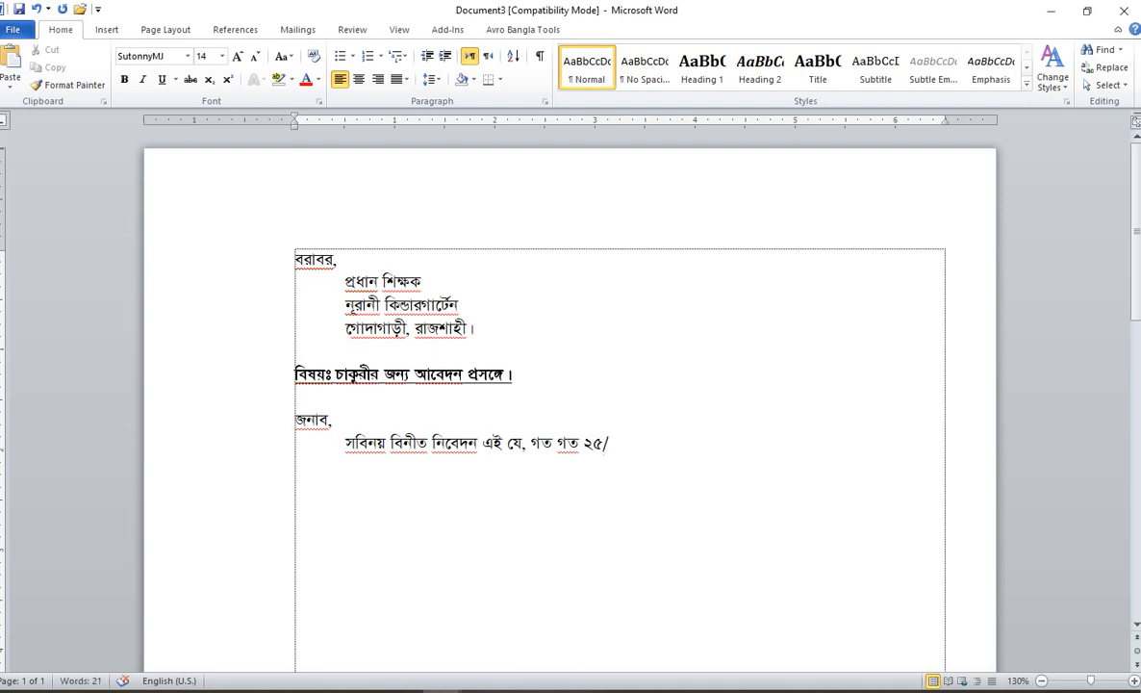
type("১২/২০২২ খ্রি. তারি")
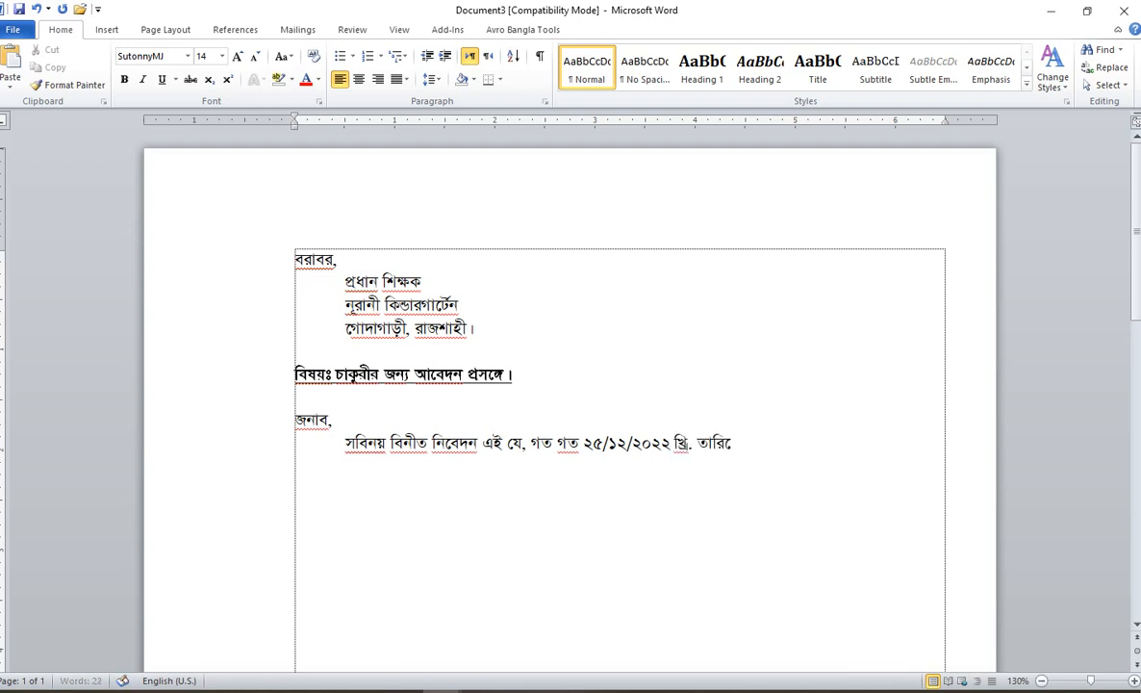
type("খের দৈনিক")
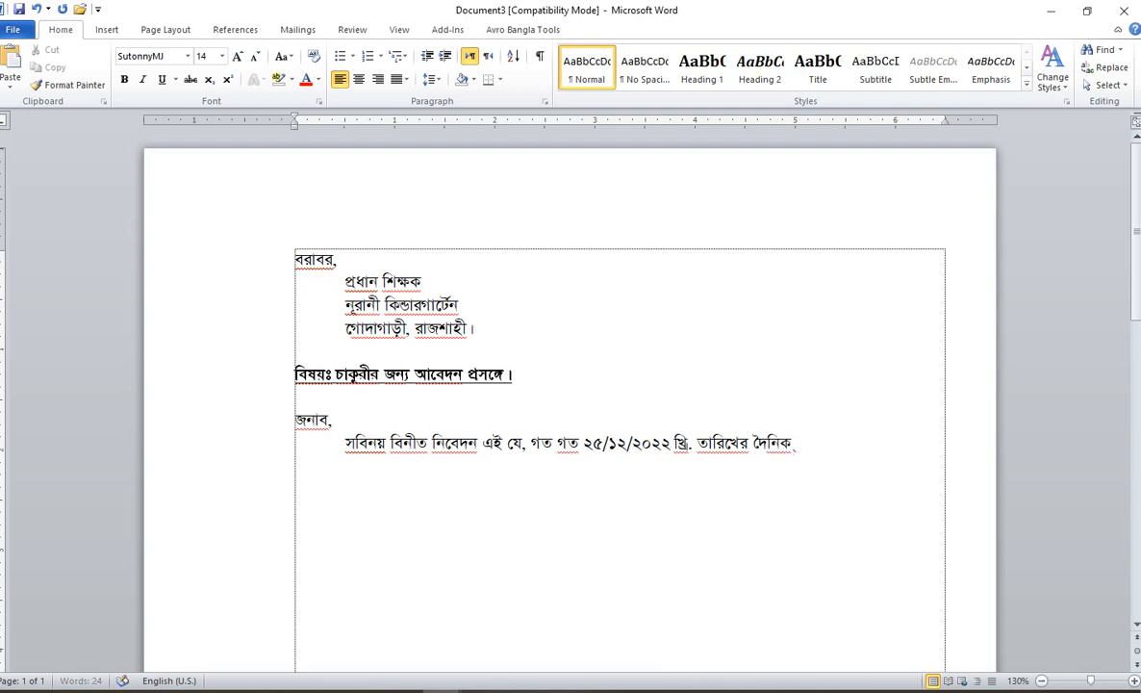
type(" উত্তেফা")
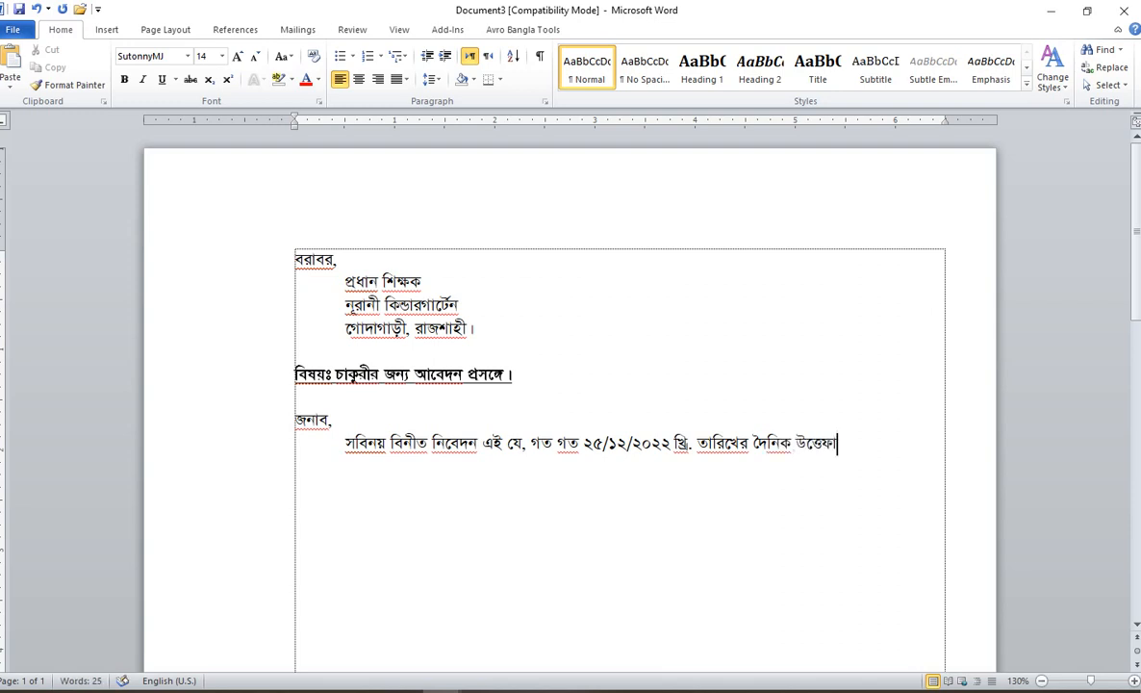
type("ক পত্রিকার")
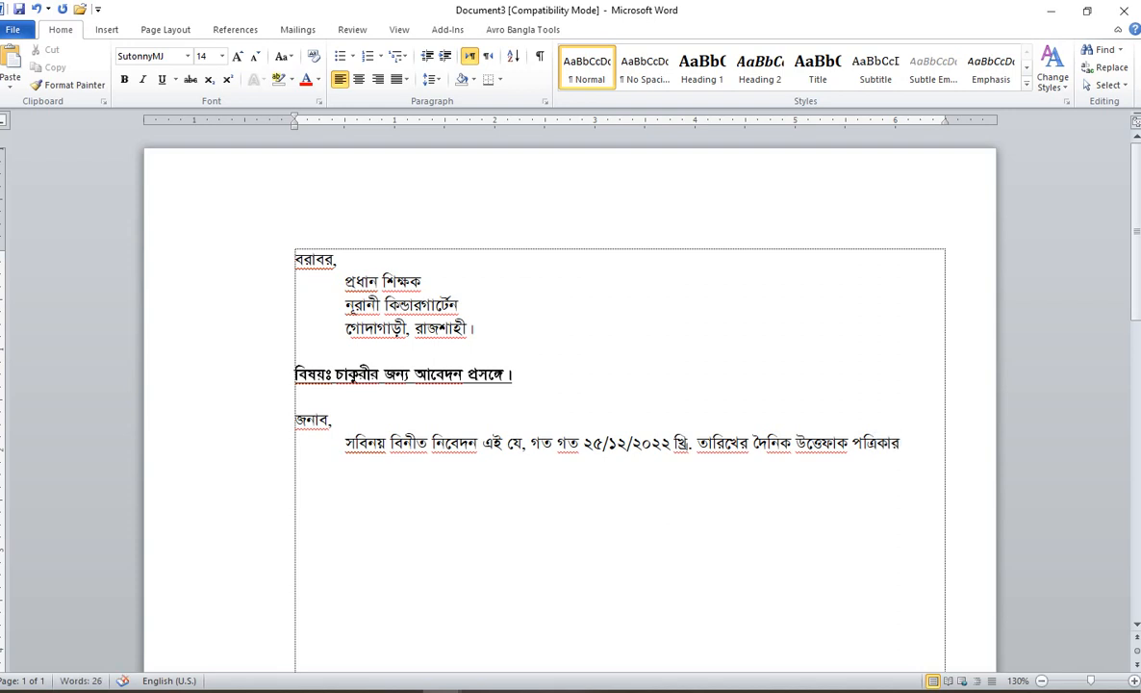
key("BackSpace")
type("য় প্রকাশি")
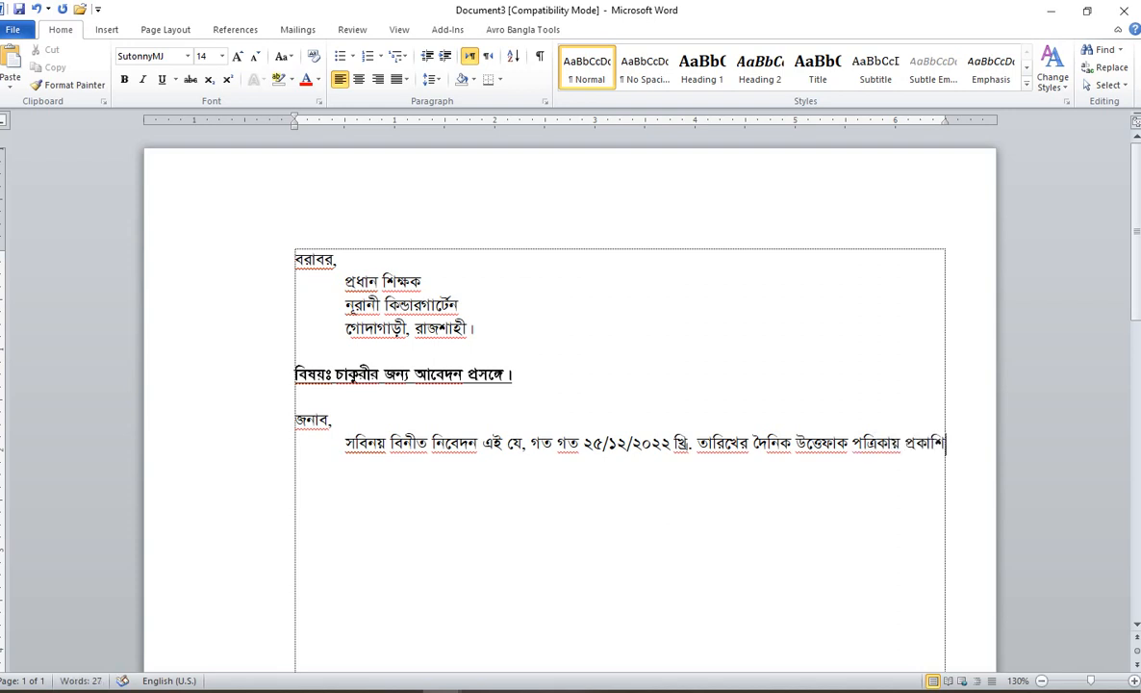
type("ত নিয়োগ")
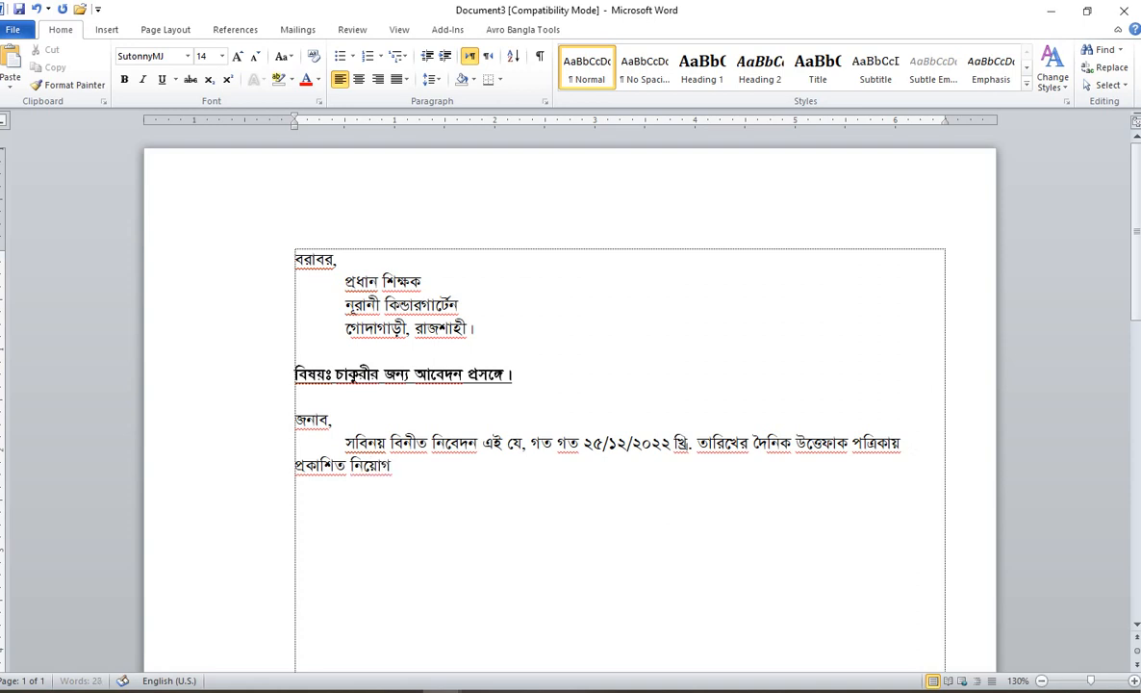
type(" বিজ্ঞপ্তি")
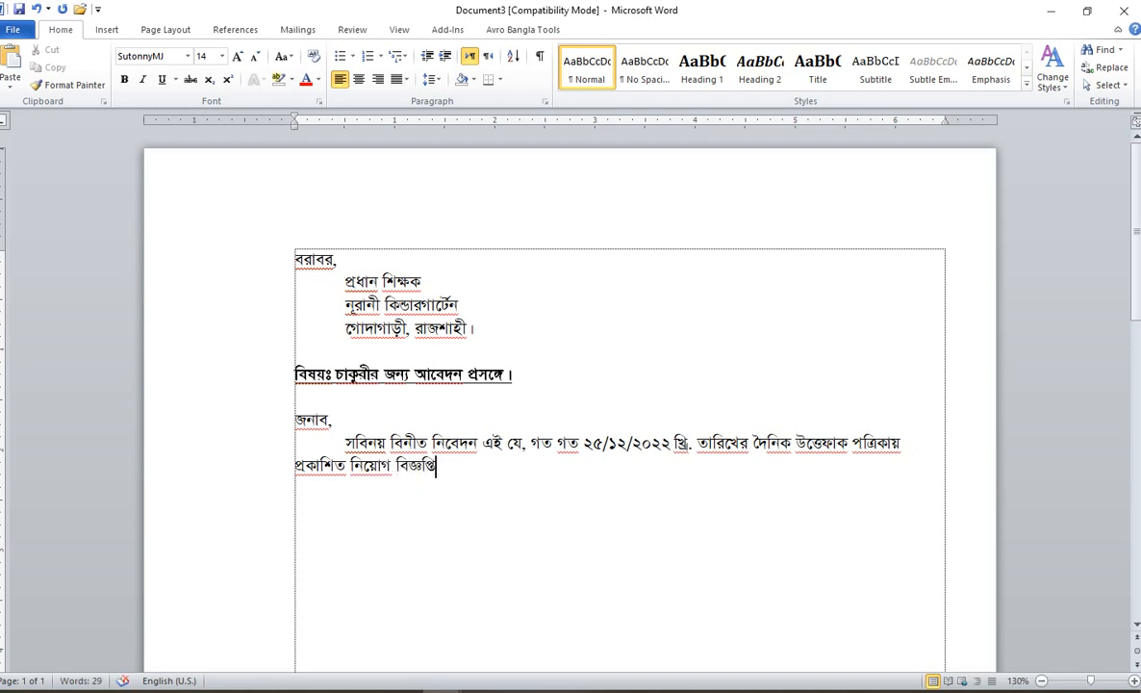
type(" মারফত জানতে পারলাম")
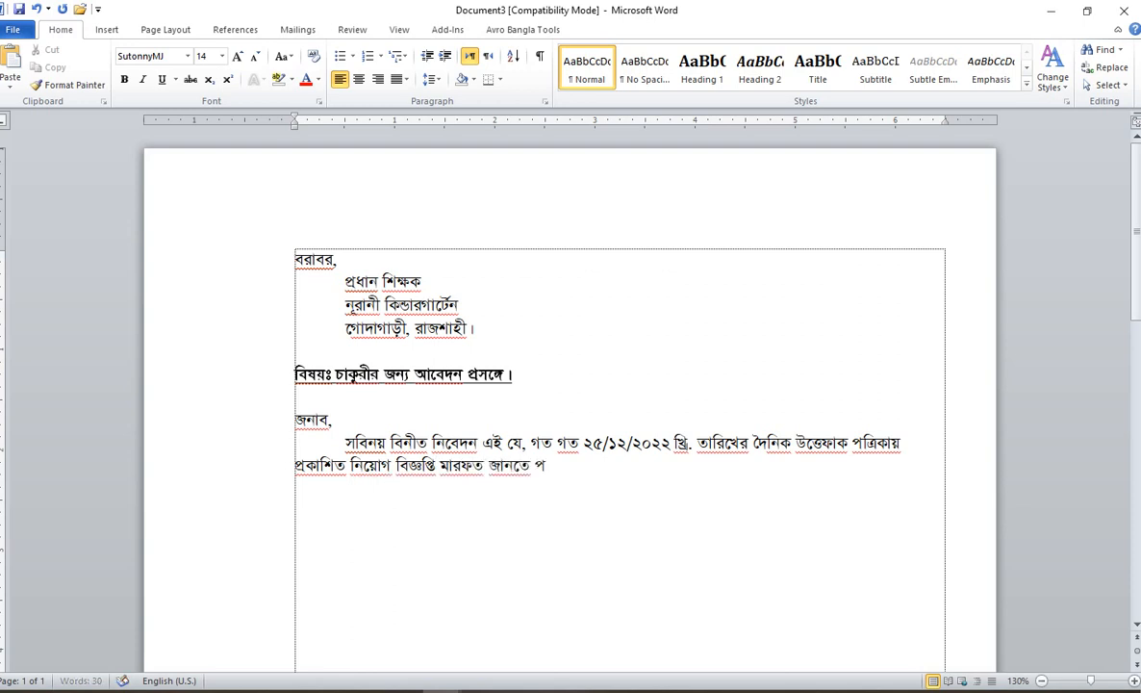
type(" যে, আপনার অধ")
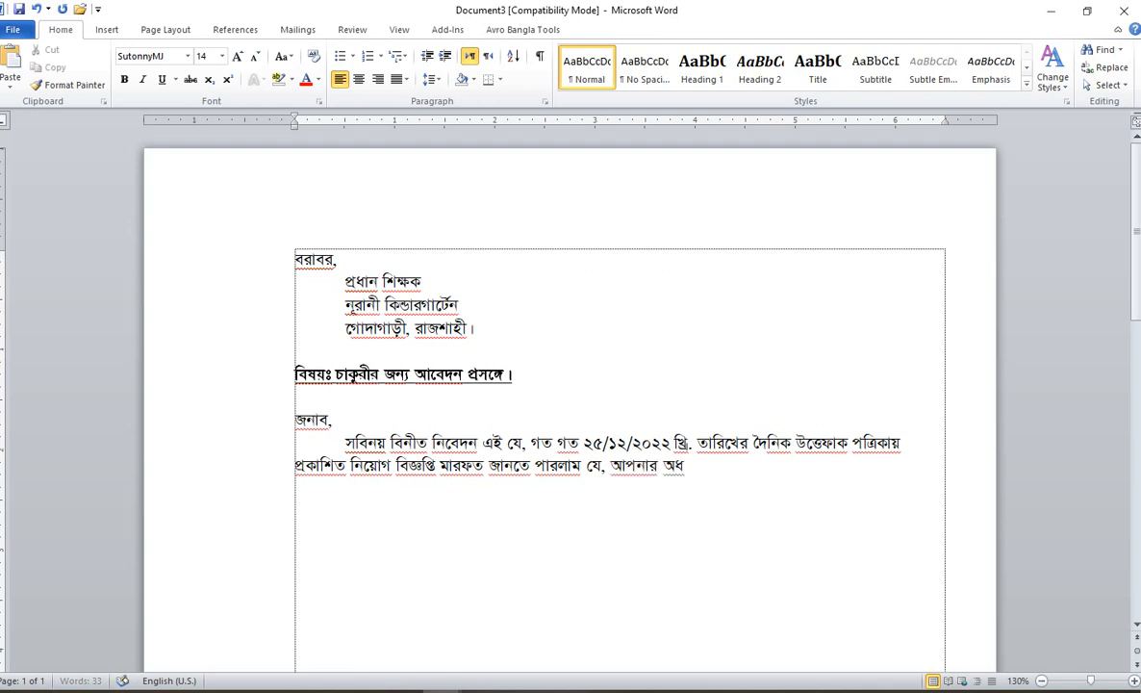
type("ীনে কিছু সংখ্য")
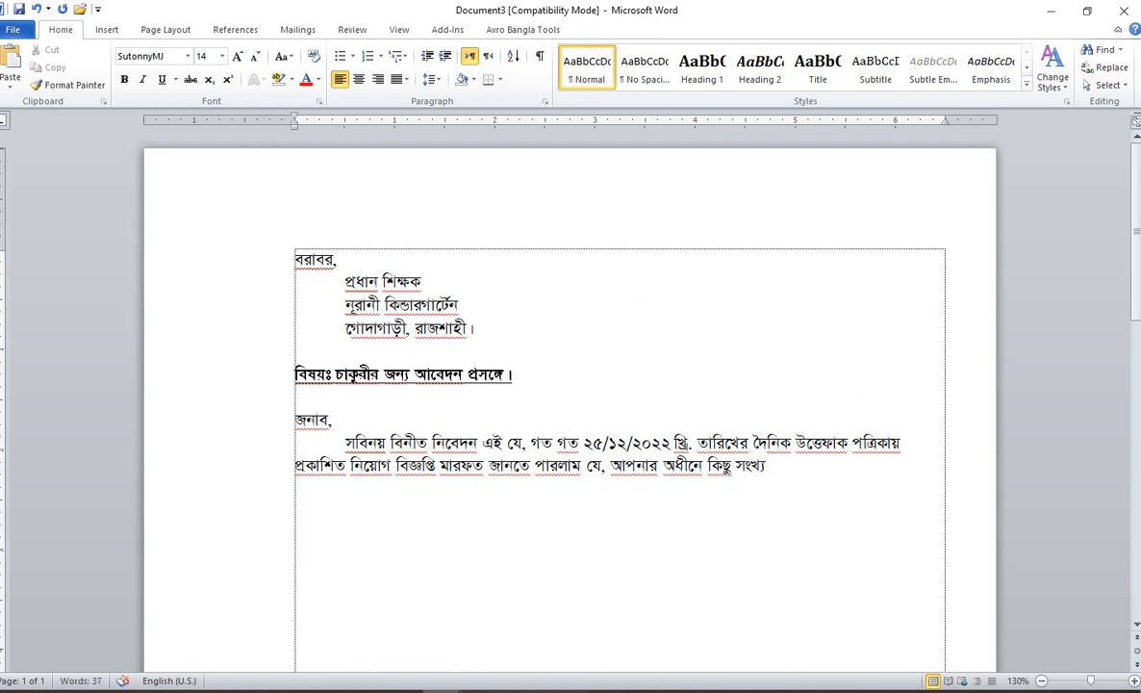
type("ক শিক্ষ")
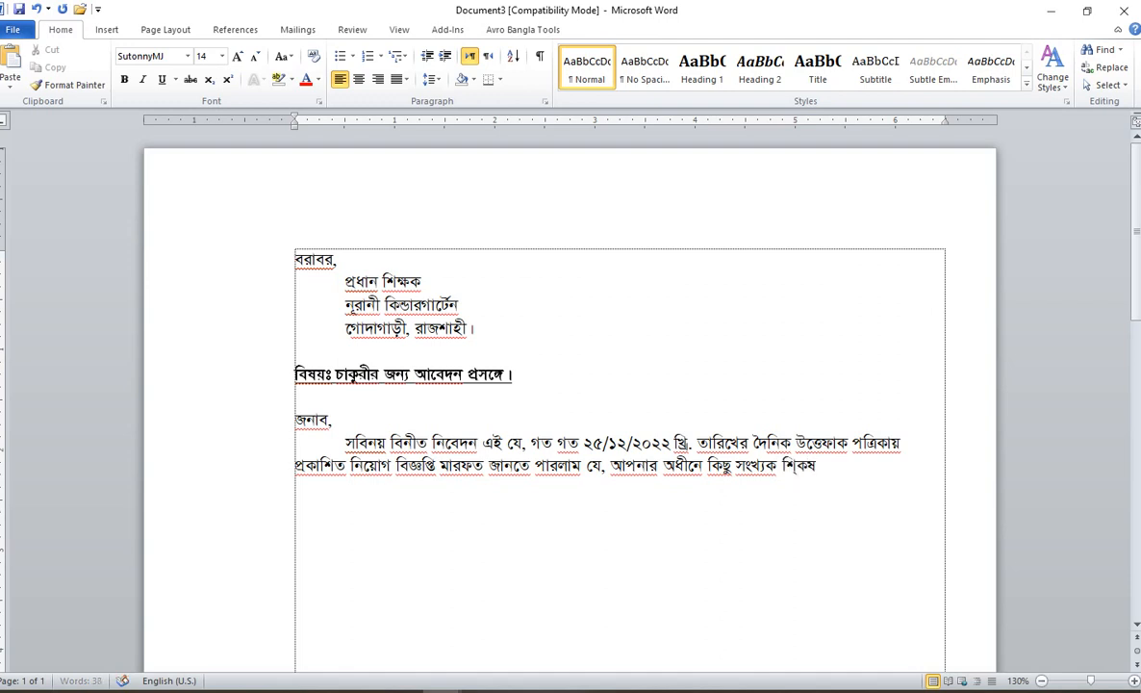
key("BackSpace")
key("BackSpace")
key("BackSpace")
type("ক নিয়োগ দেয়া")
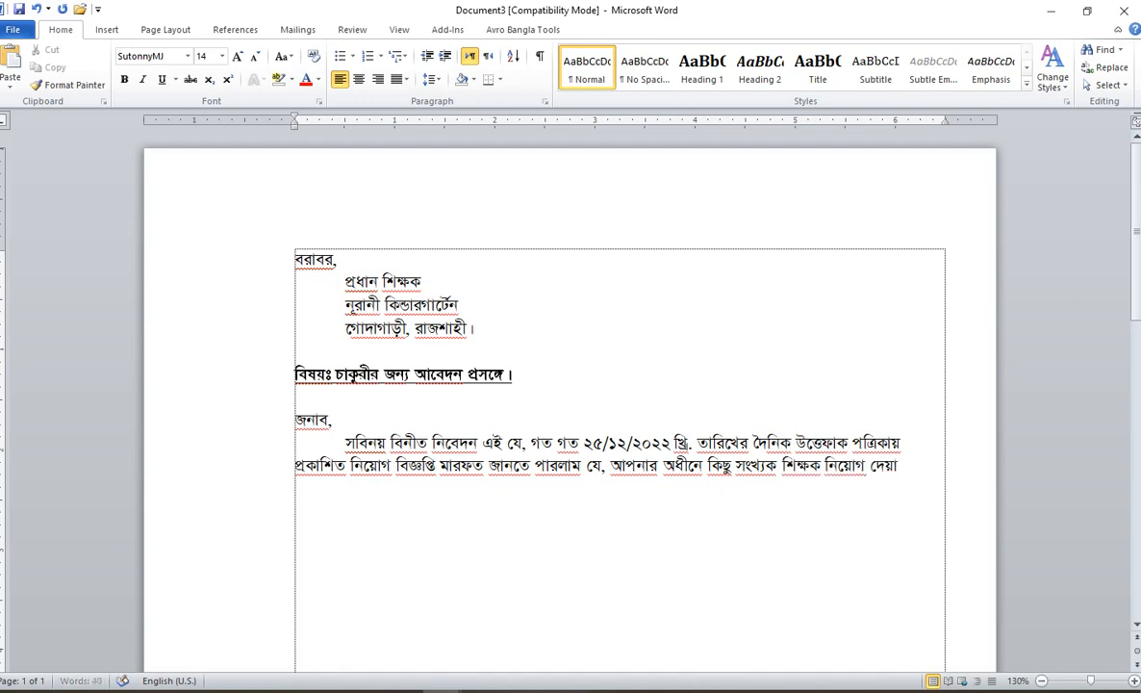
type(" হবে।")
Step: Add the sentence ending 'জীবন বৃত্তান্ত পেশ করলাম।' and justify the paragraph with Ctrl+J
key("Return")
type("আমি উক্ত পদের জন্য")
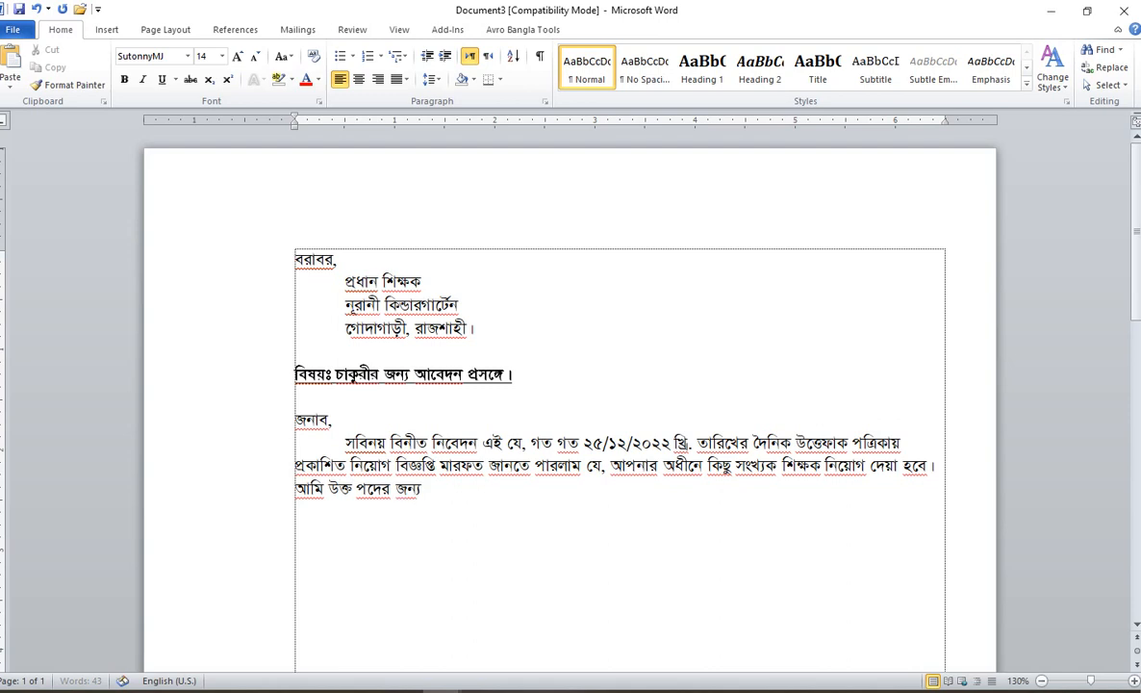
type(" একজন আগ্রহী প্রা")
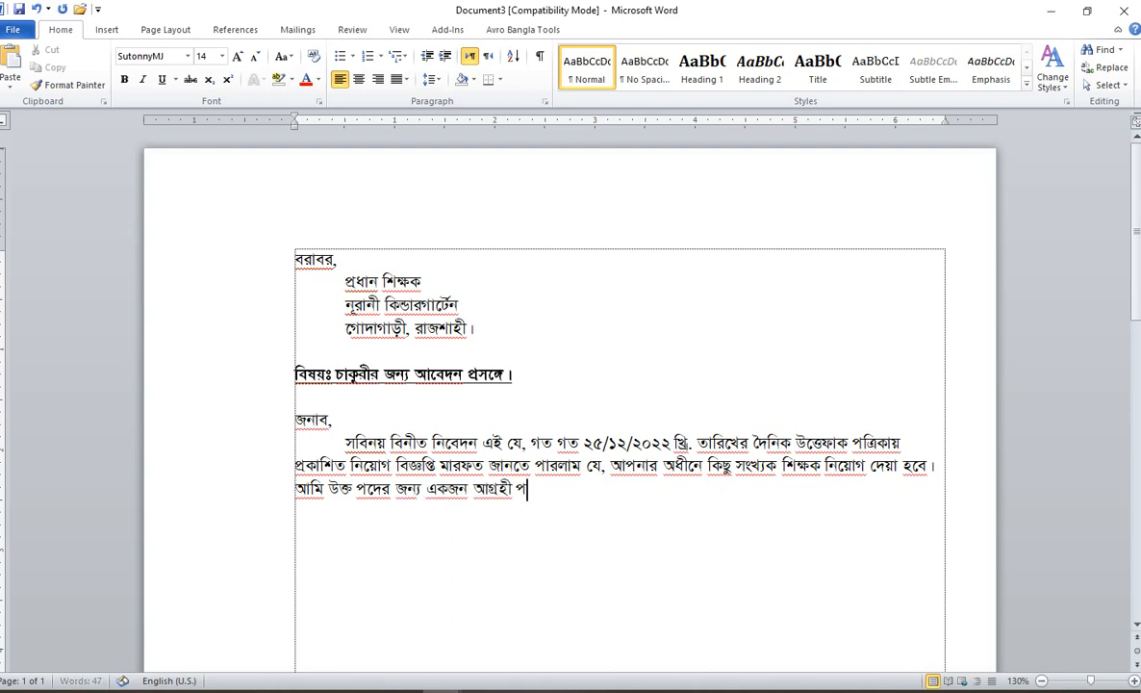
type("র্থী হিসেবে")
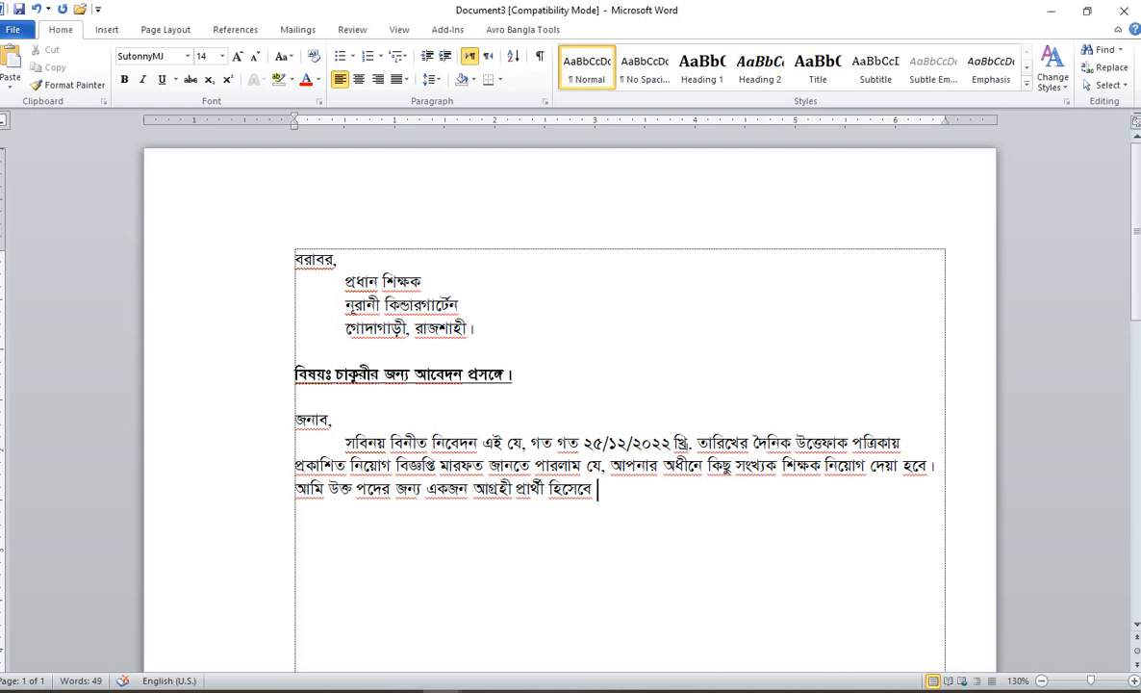
type(" মহোদয়ের")
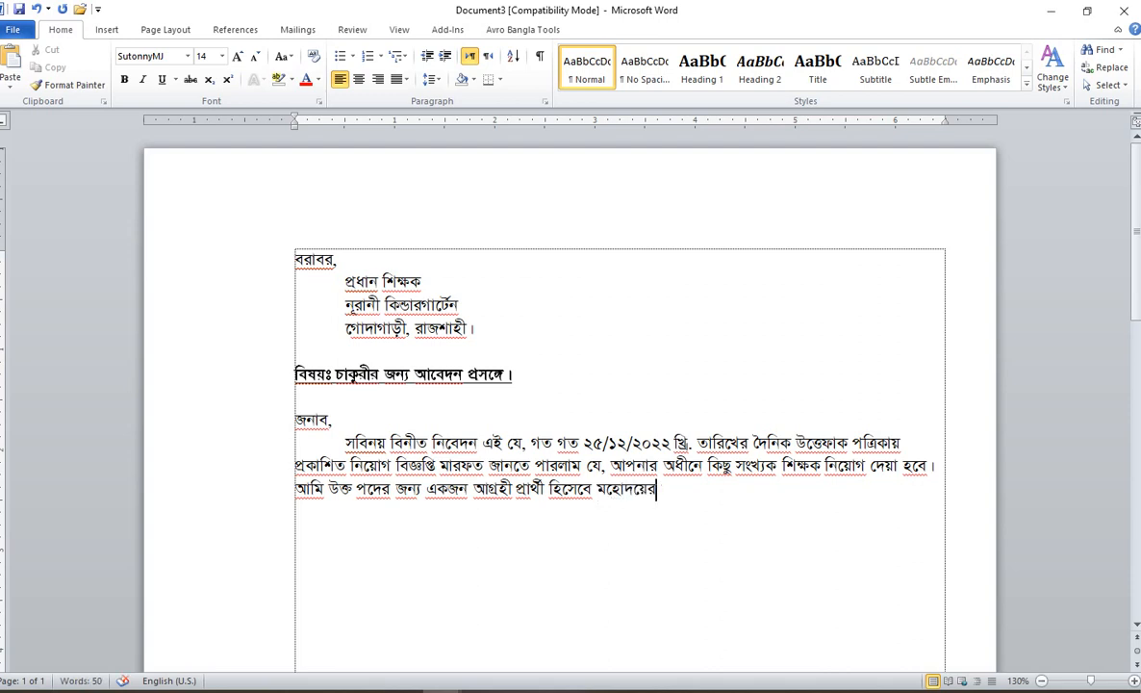
type(" সদদ")
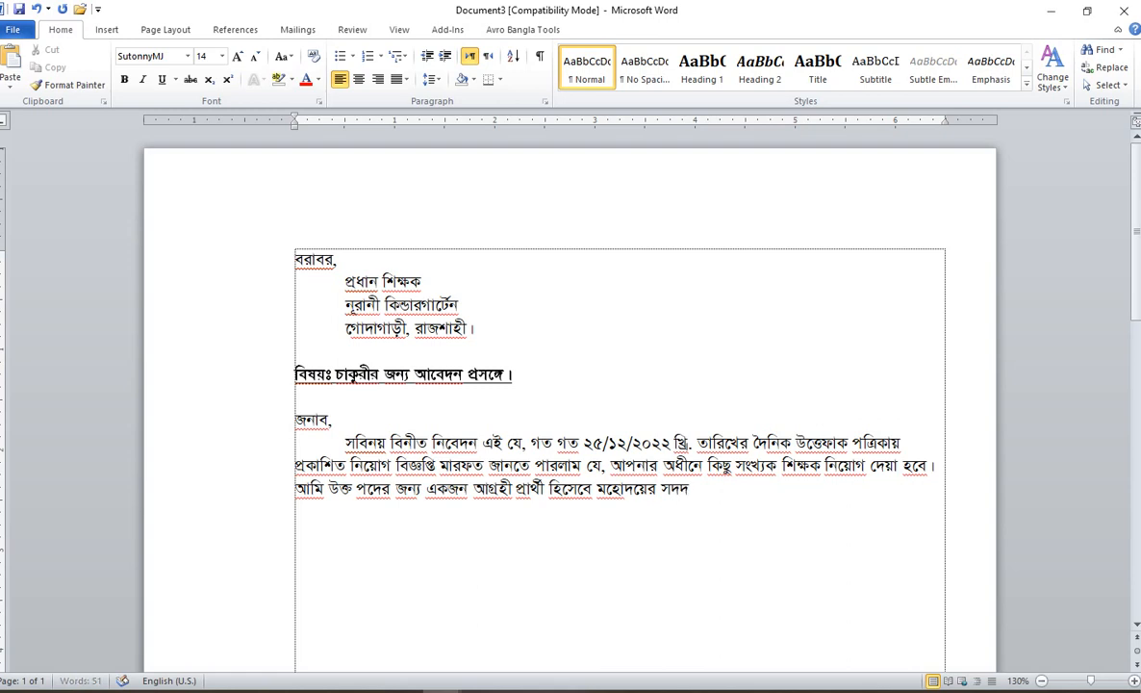
key("BackSpace")
type("য় অবগতি")
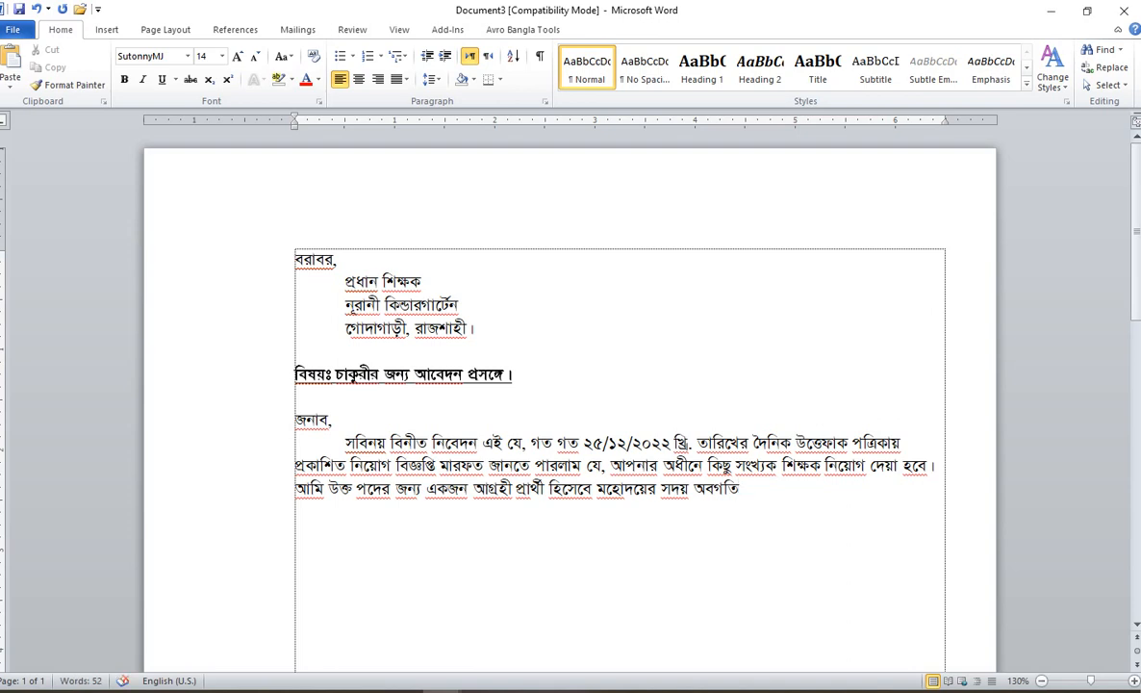
type("র জন্য নি")
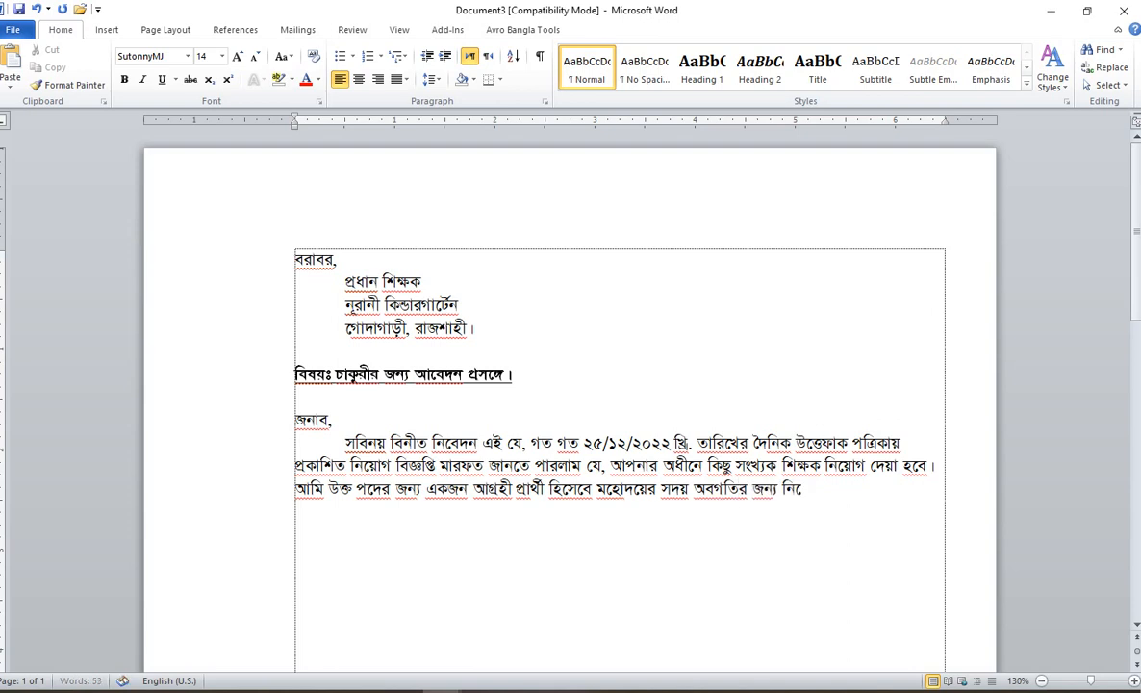
type("ম্নে আমার জীবন")
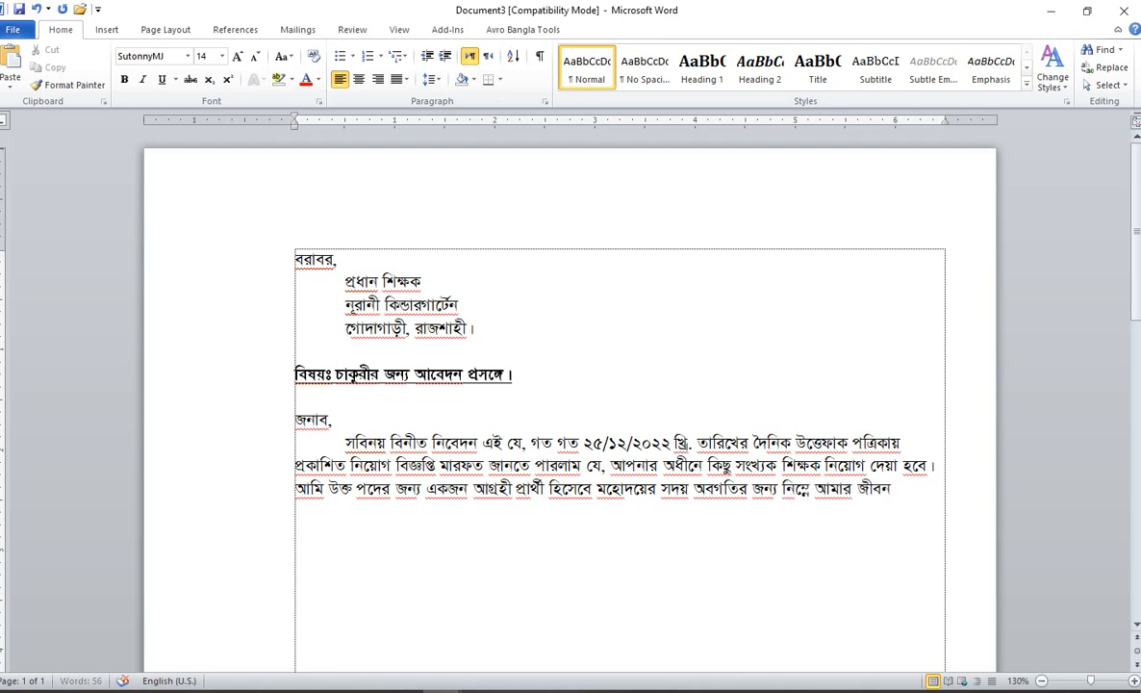
type(" বৃত্তান্ত ে")
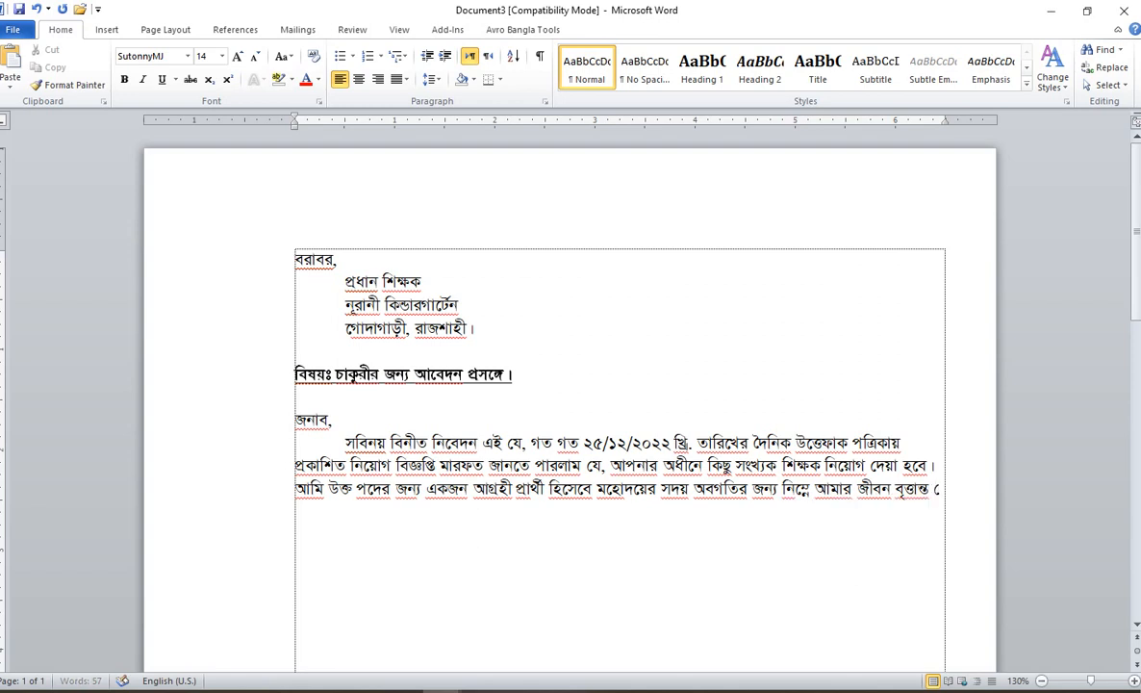
type("পেশ করলাম।")
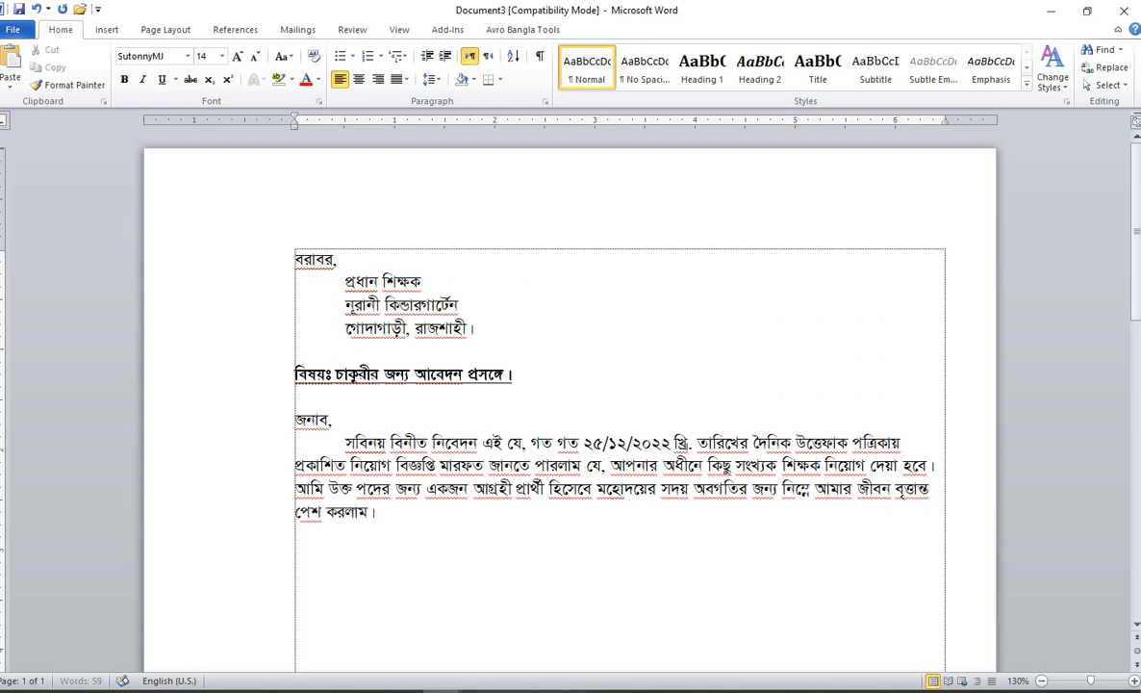
key("ctrl+j")
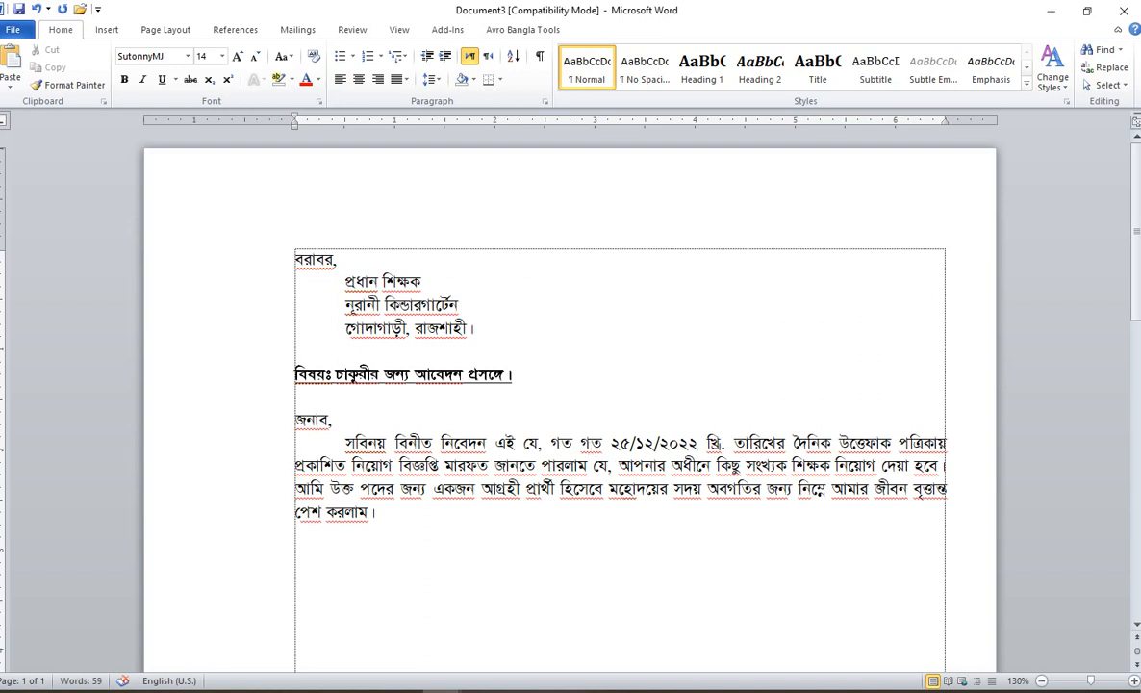
Step: Type items ১–৩ with the applicant's, father's and mother's names, Tab-aligned at the colon
key("Return")
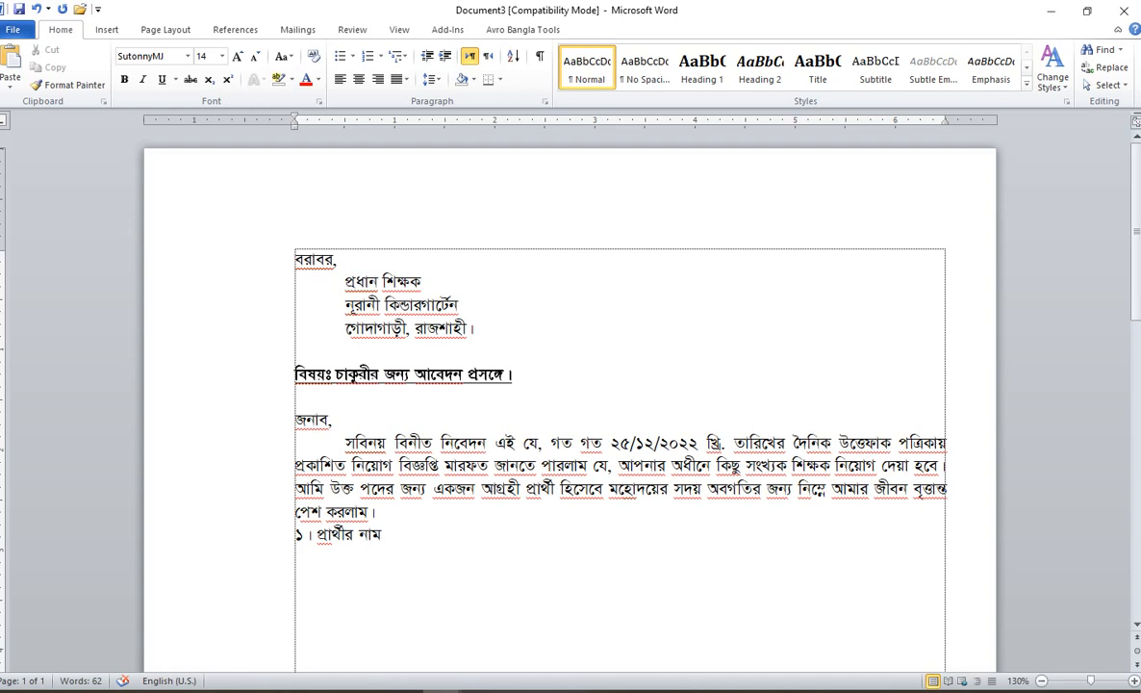
key("Tab")
key("Tab")
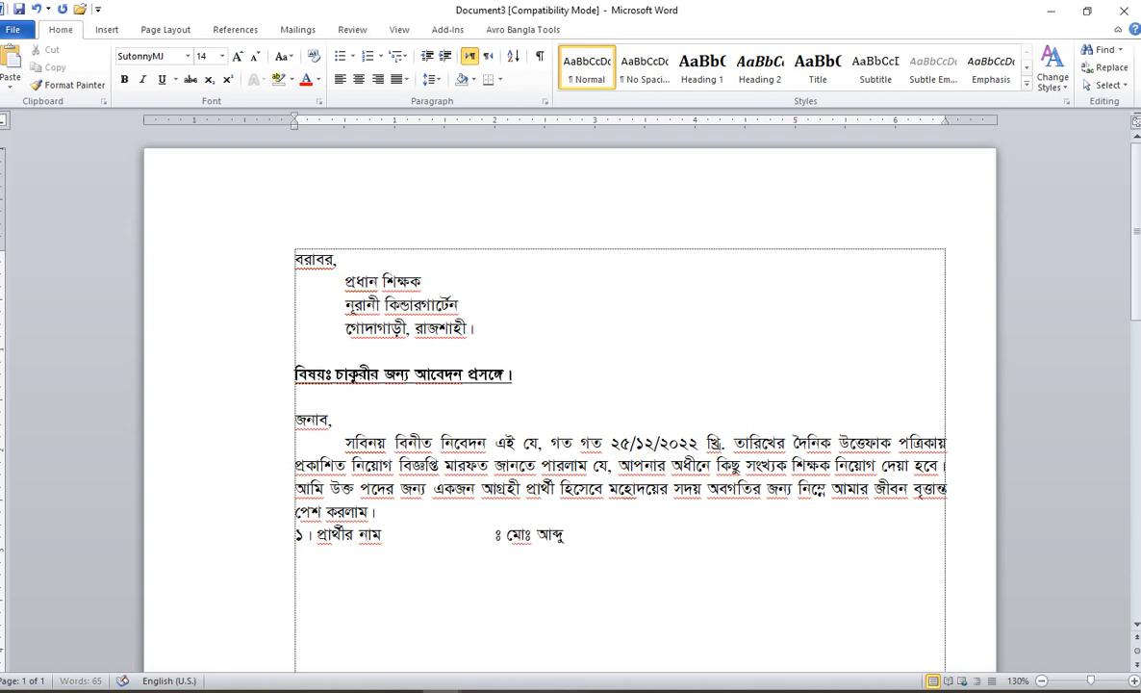
key("Return")
key("BackSpace")
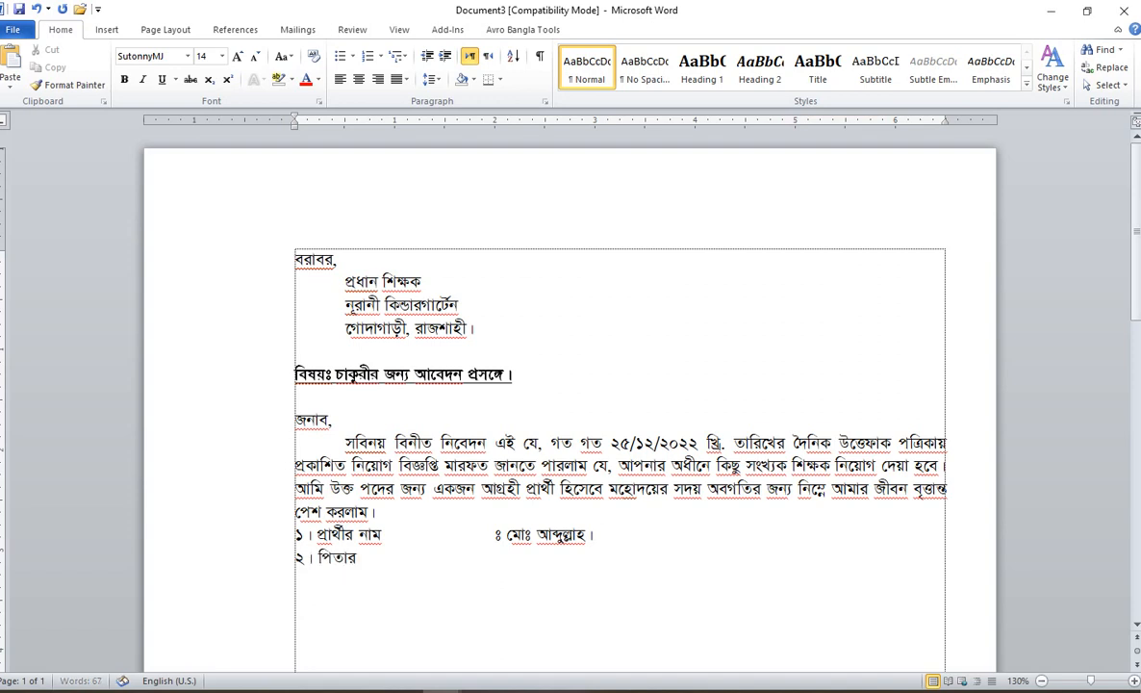
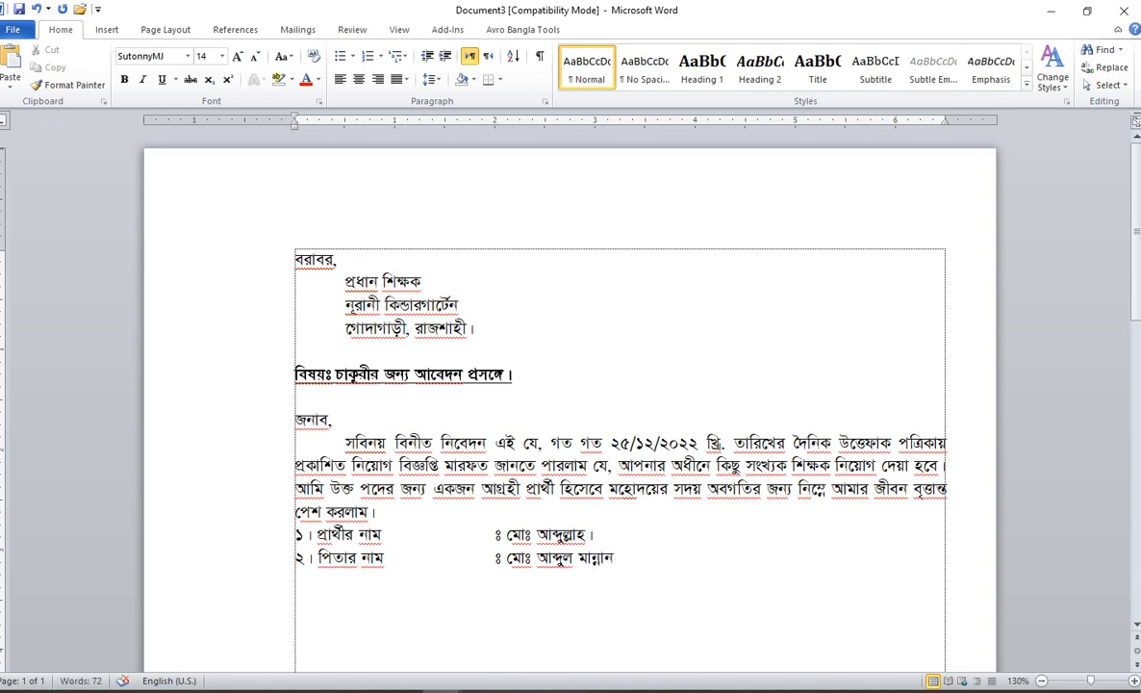
key("Return")
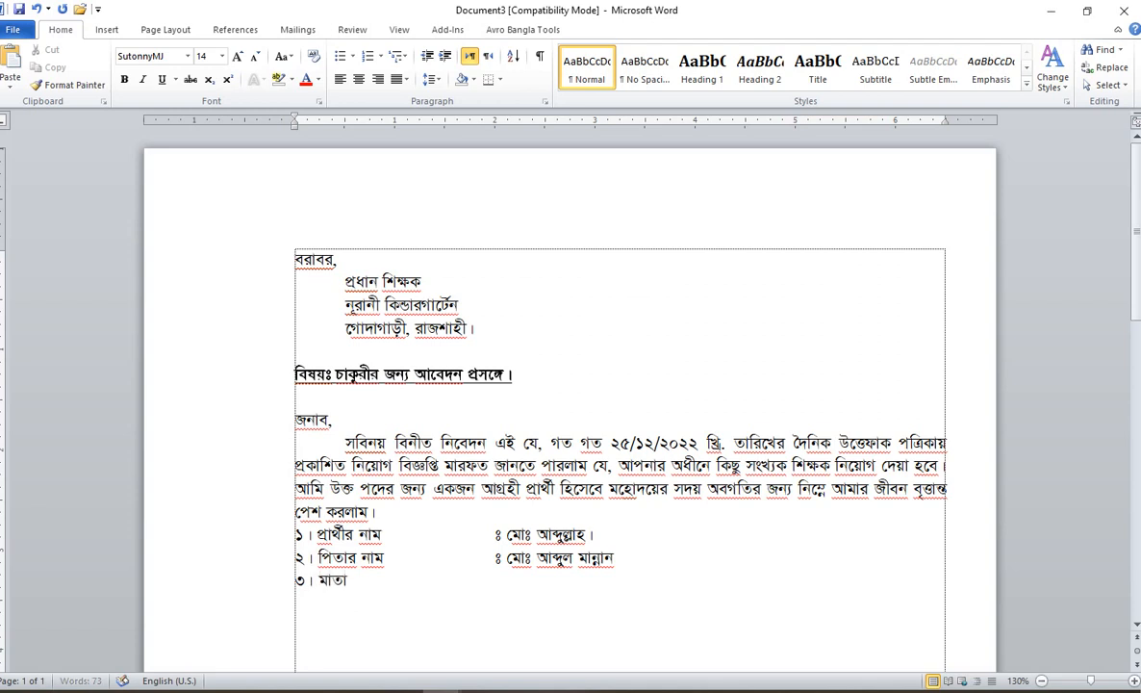
key("Tab")
key("Tab")
key("Tab")
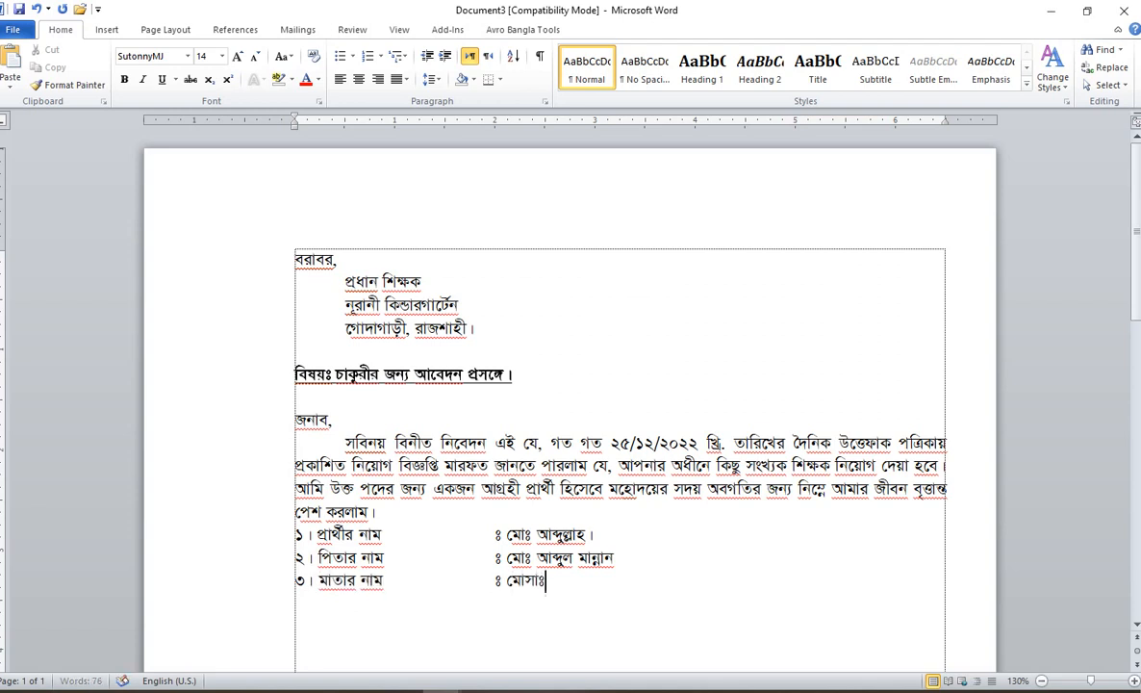
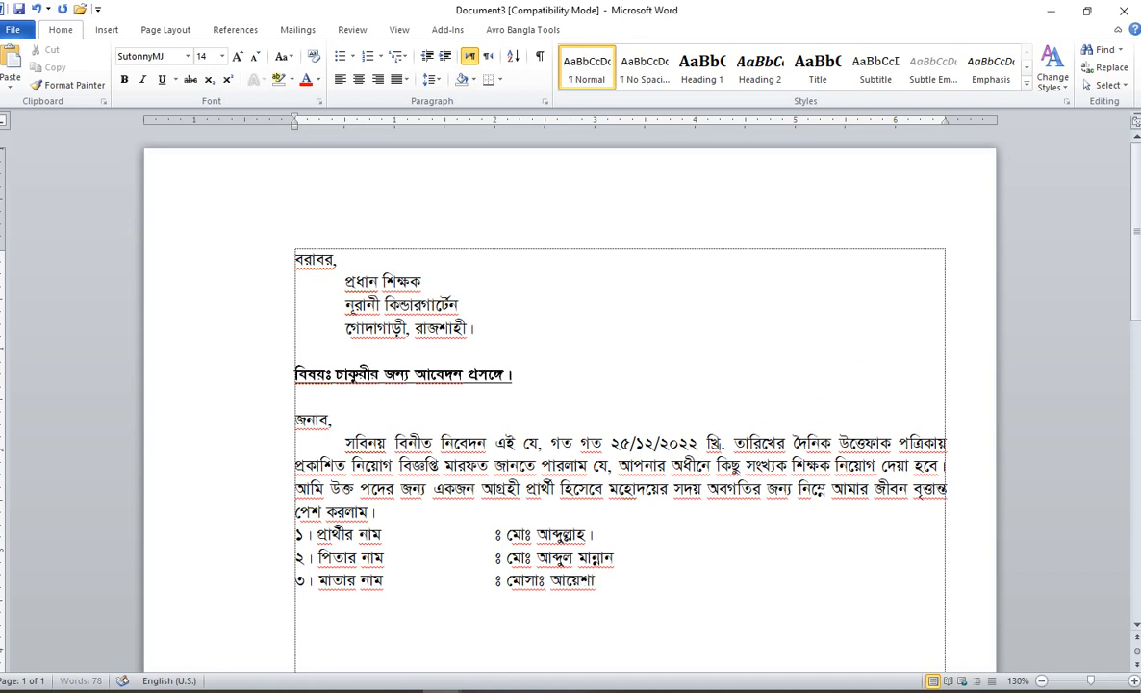
Step: Add item ৪ with the village, post office, upazila and district, then start item ৫ 'বর্তমান ঠিকানা'
key("Return")
type("৪। স্থা")
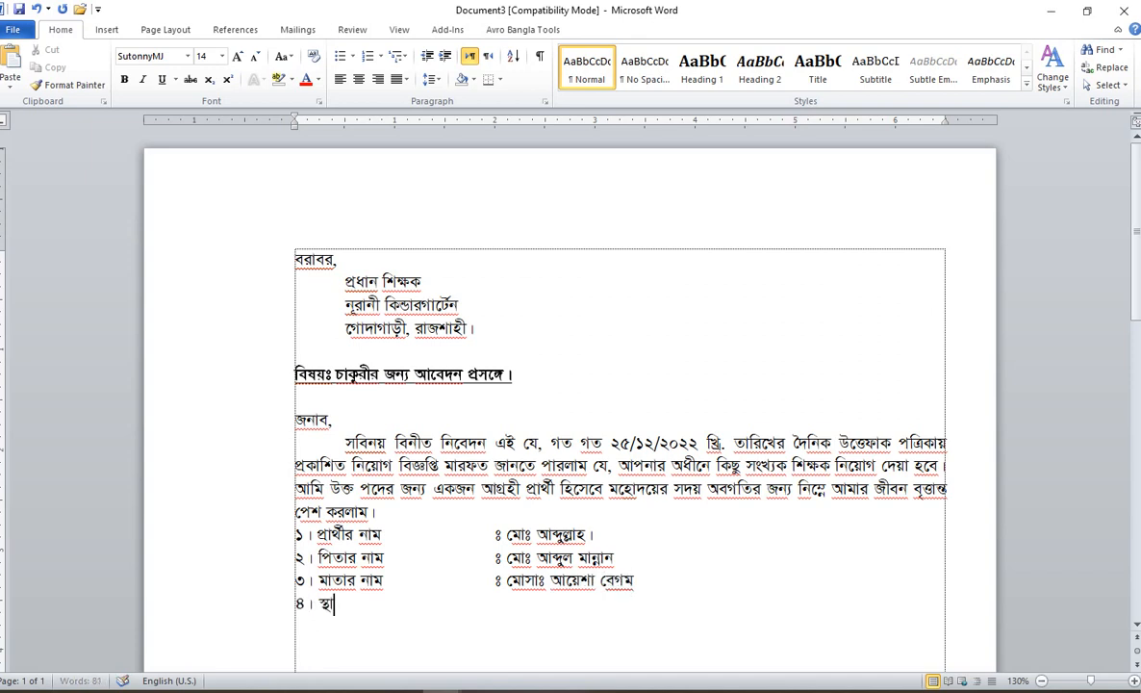
type("য়ী ঠিকানা")
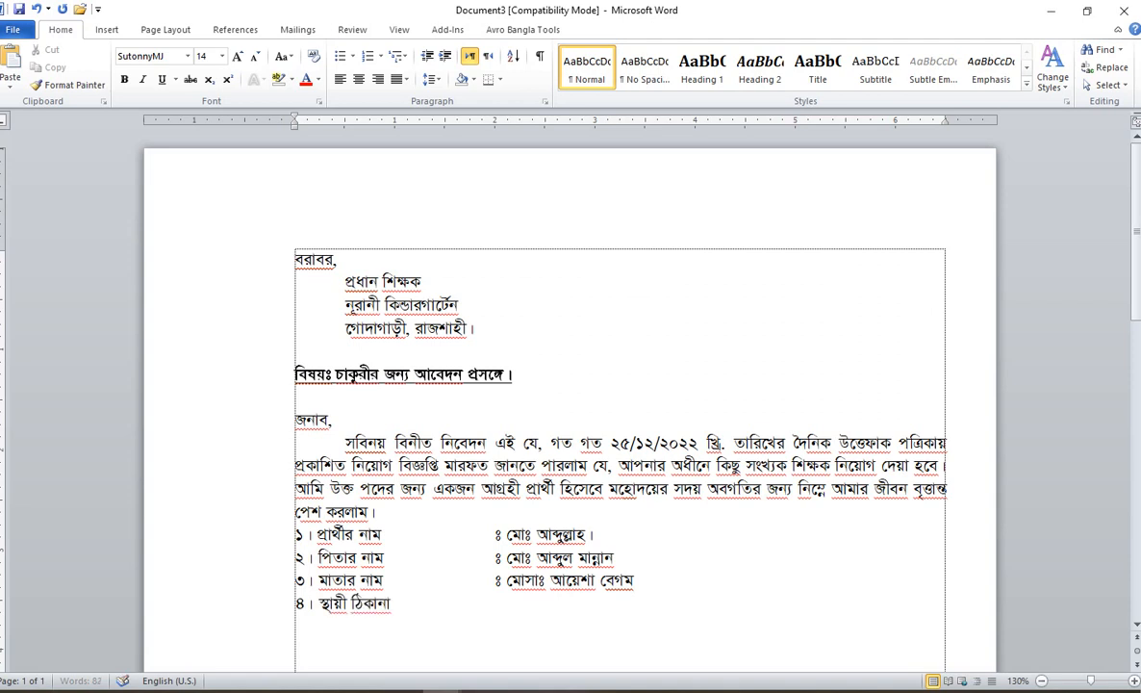
key("Tab")
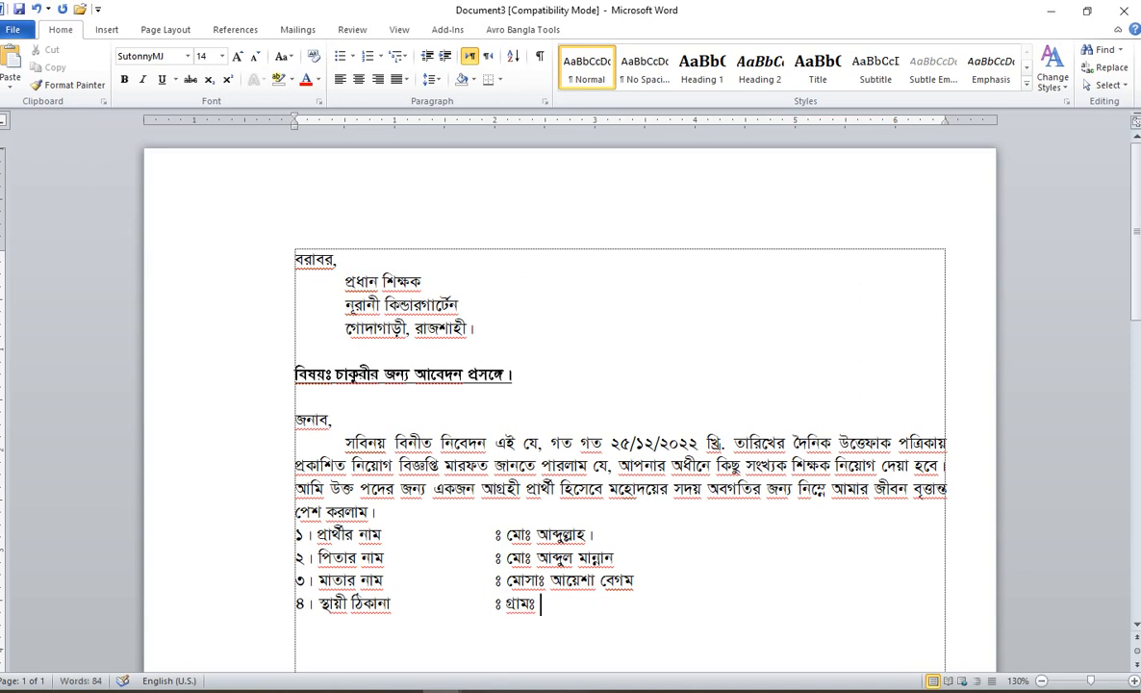
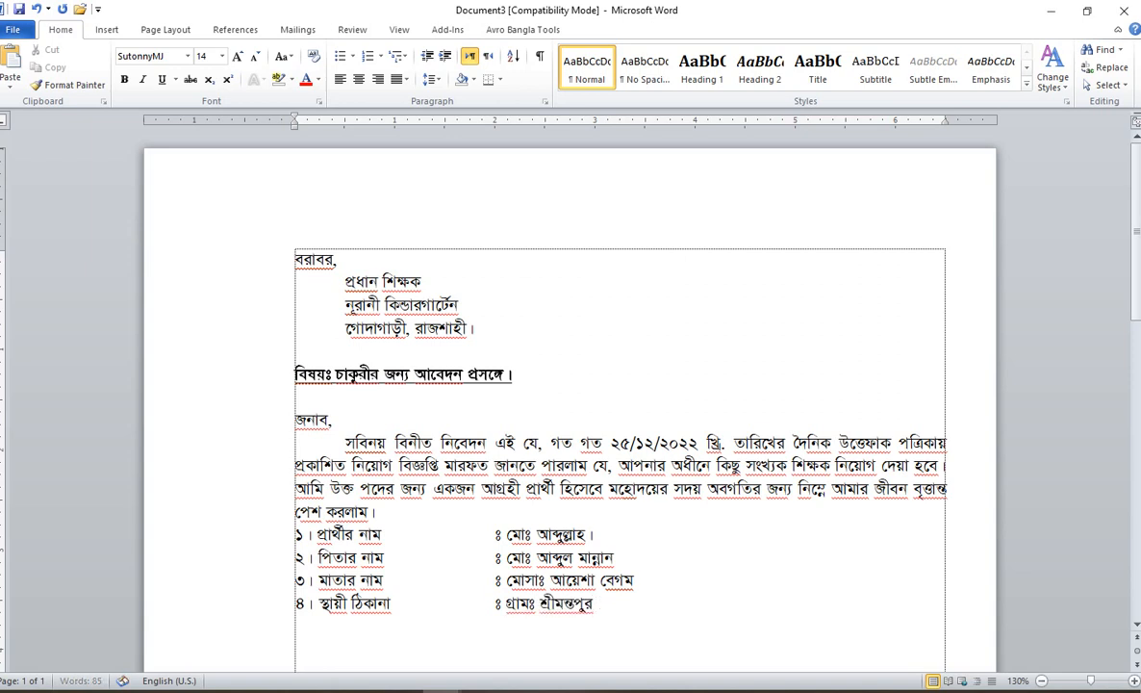
key("Tab")
key("Tab")
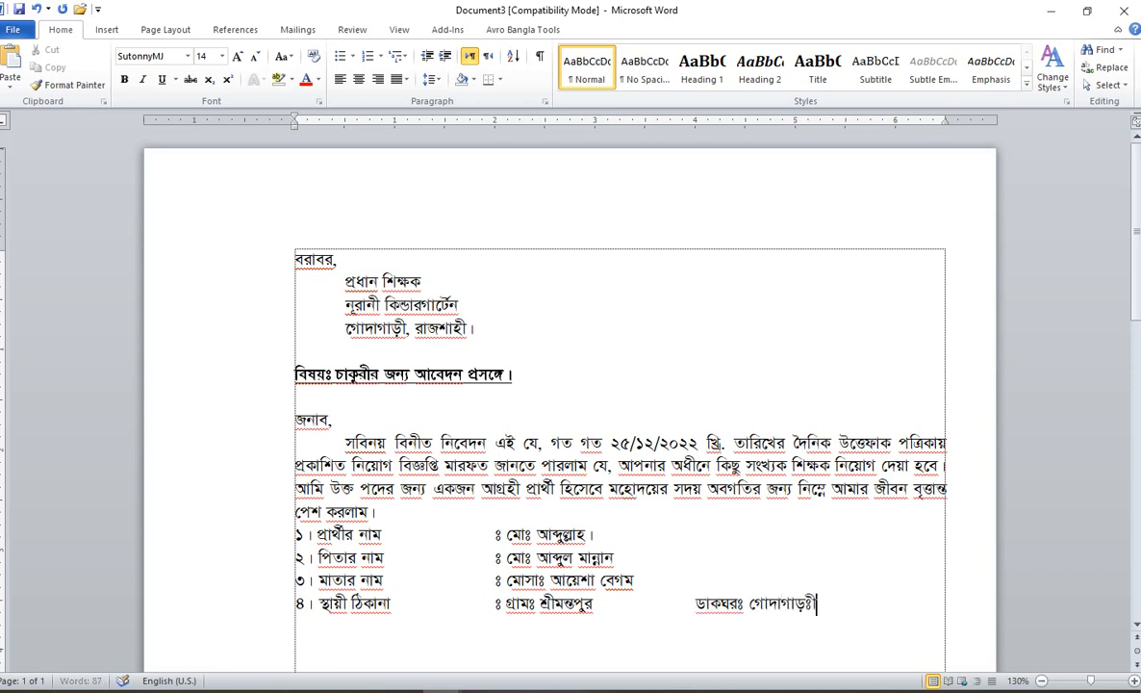
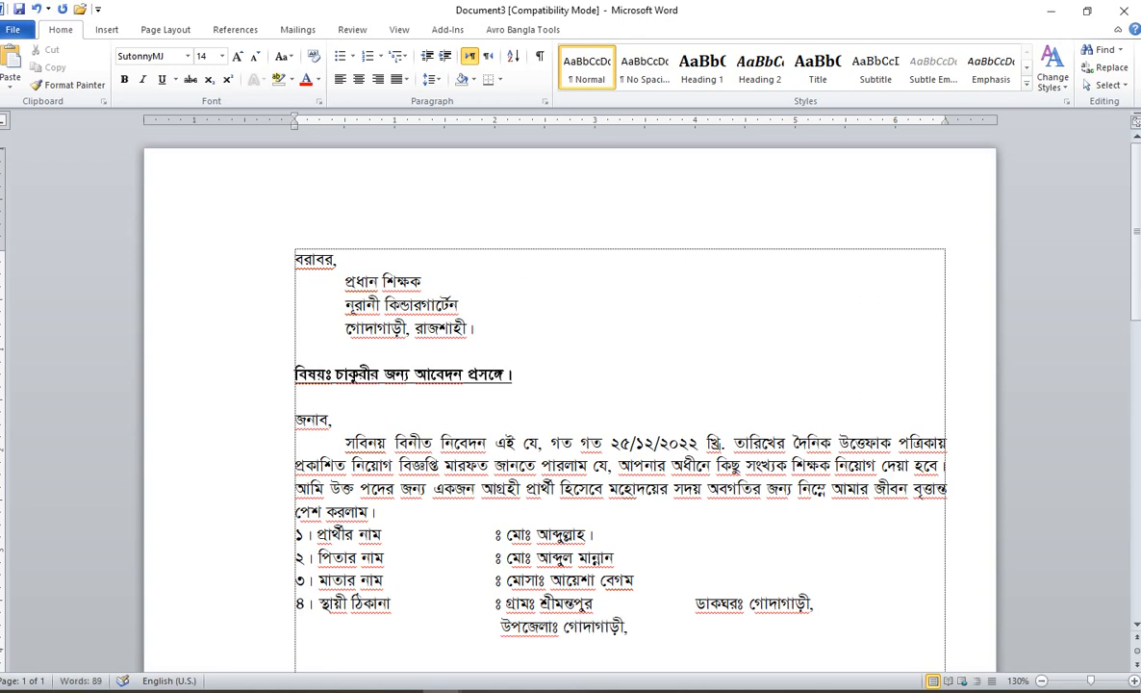
key("Tab")
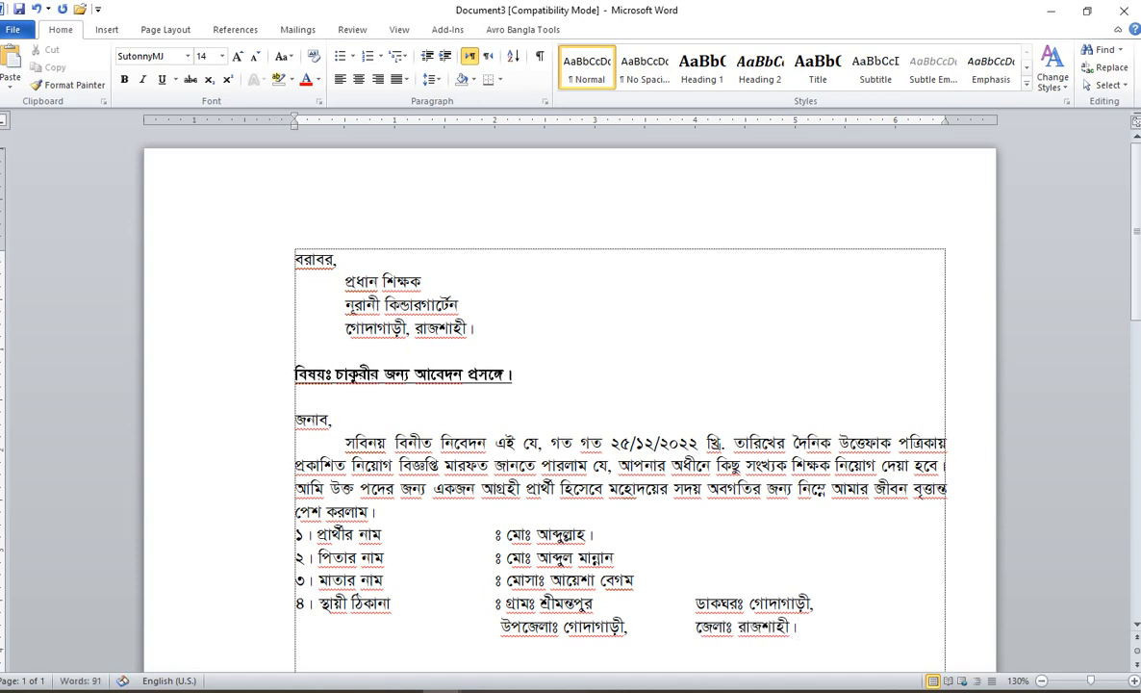
type("৫। বর্তমান ঠিকানা")
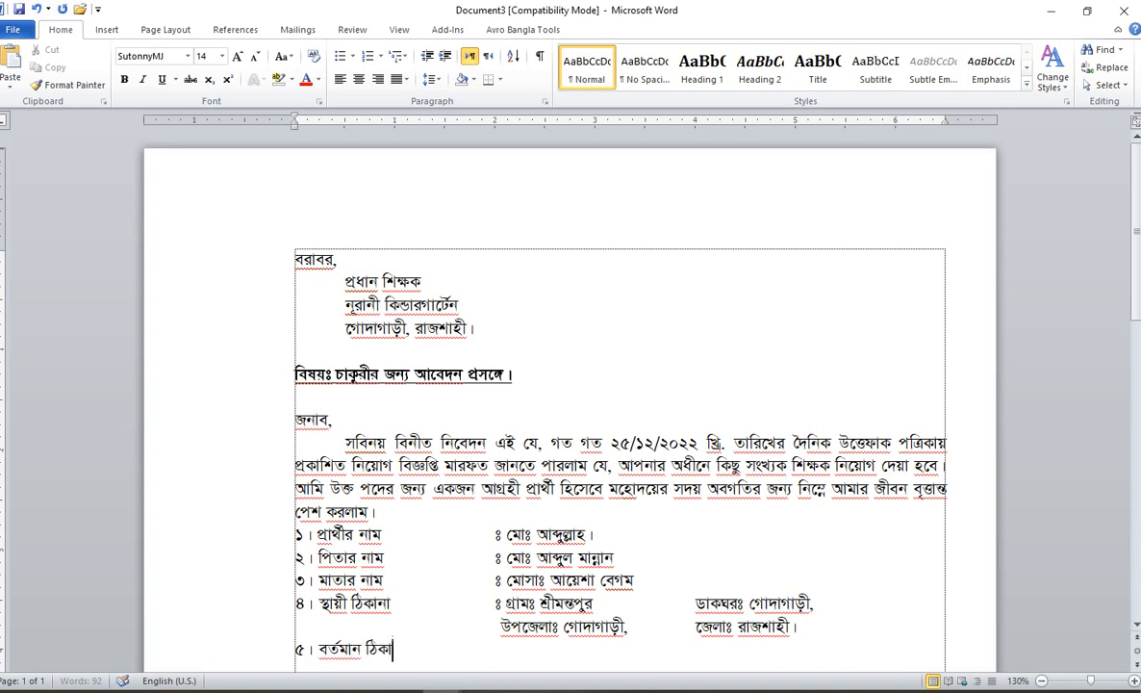
key("Tab")
key("Tab")
type("ঃ")
scroll(474, 524, "down", 1)
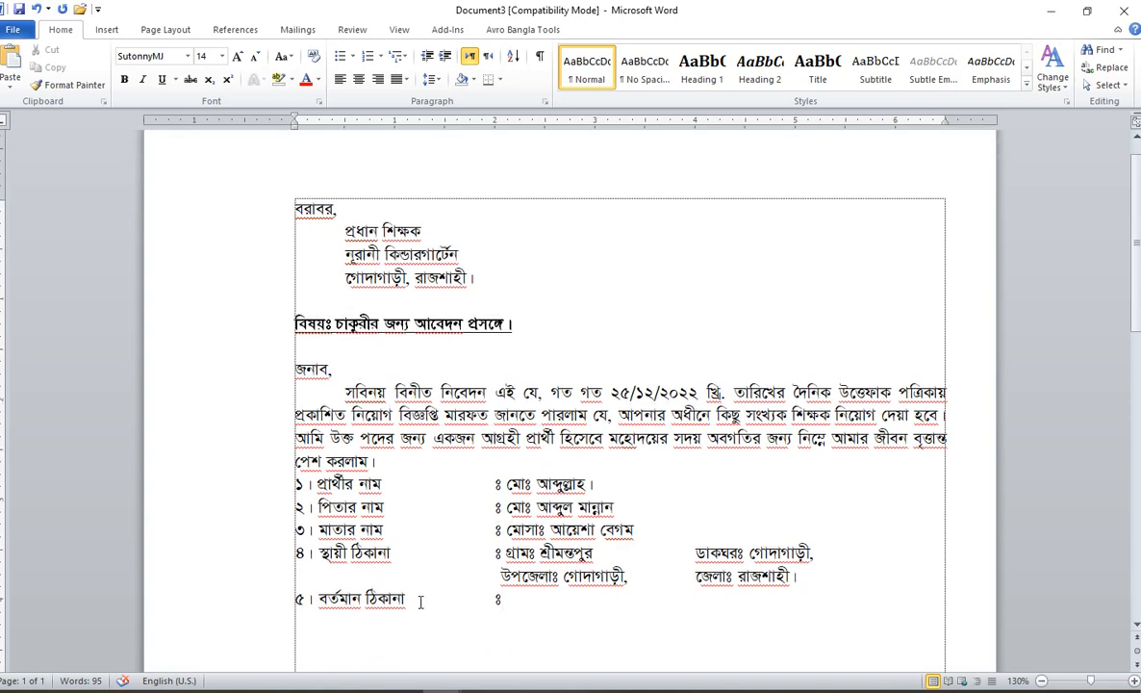
Step: Copy the permanent address lines and paste them after item ৫'s colon
left_click_drag(795, 575, 495, 552)
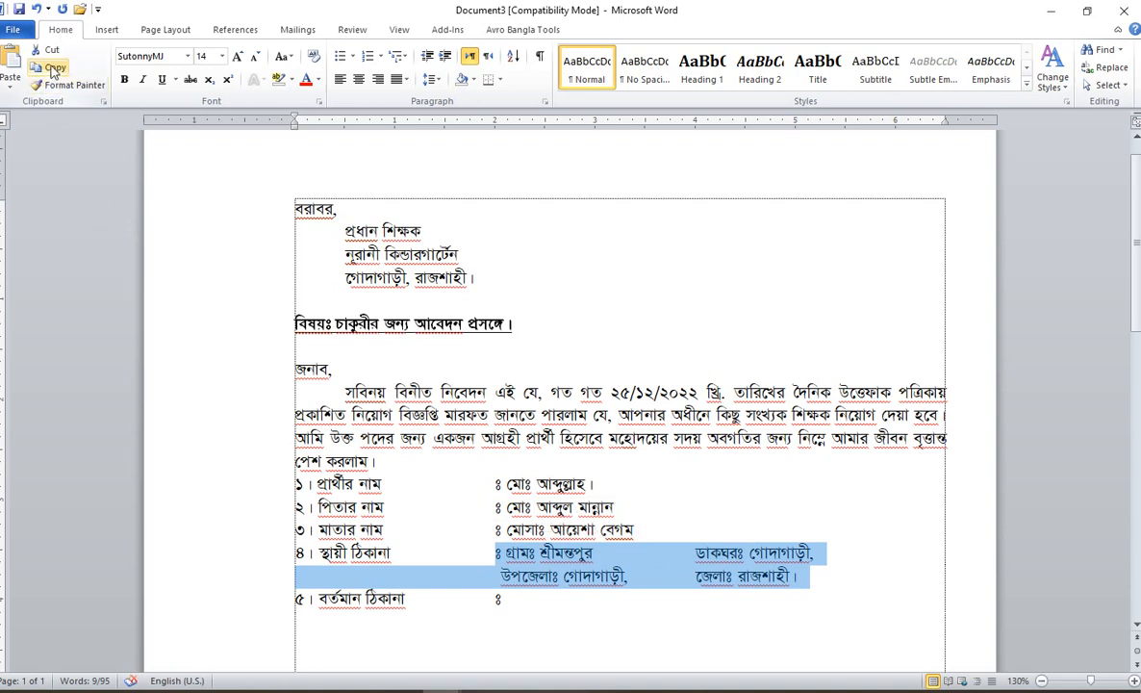
left_click(53, 68)
left_click(533, 600)
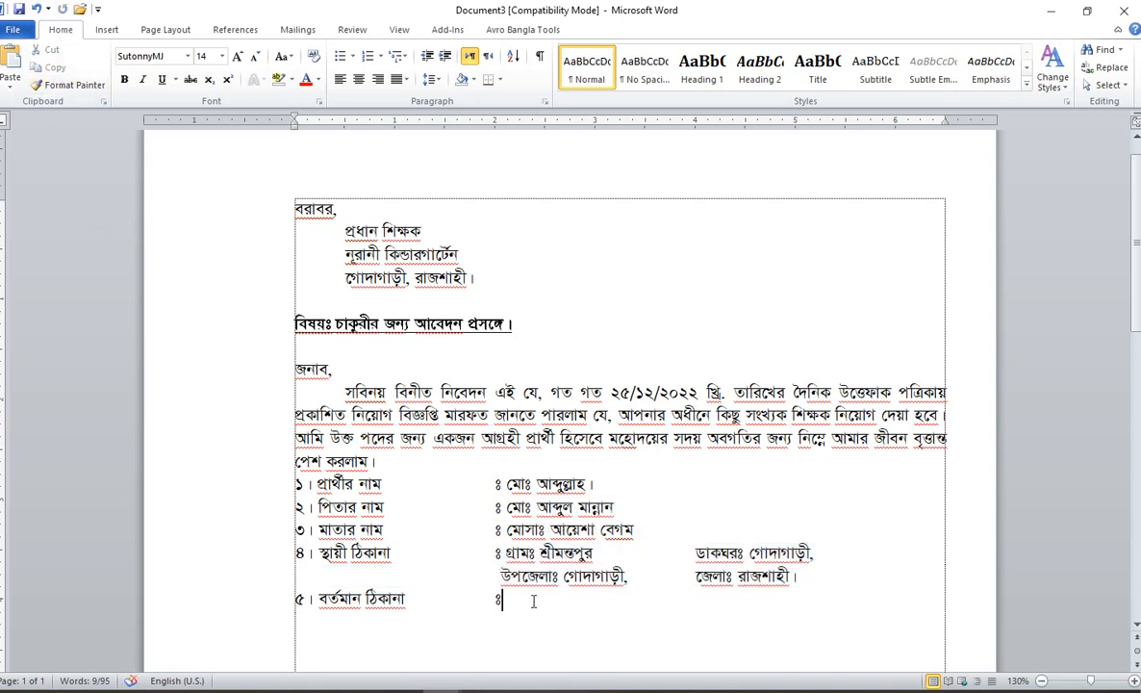
left_click(11, 62)
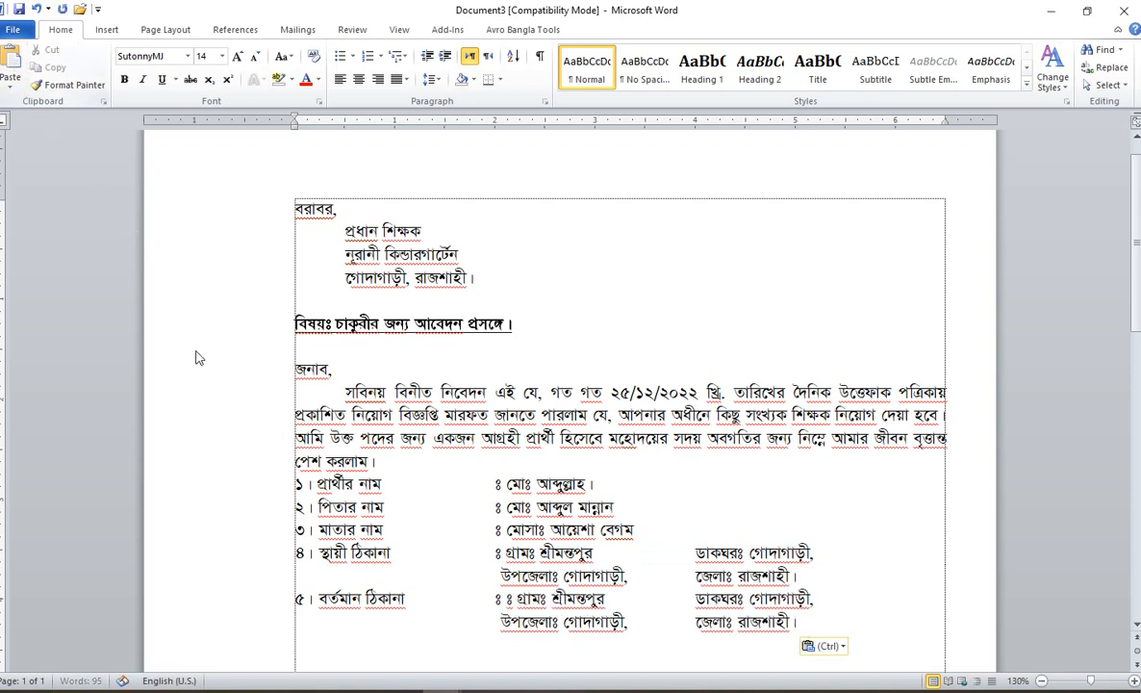
scroll(622, 539, "down", 1)
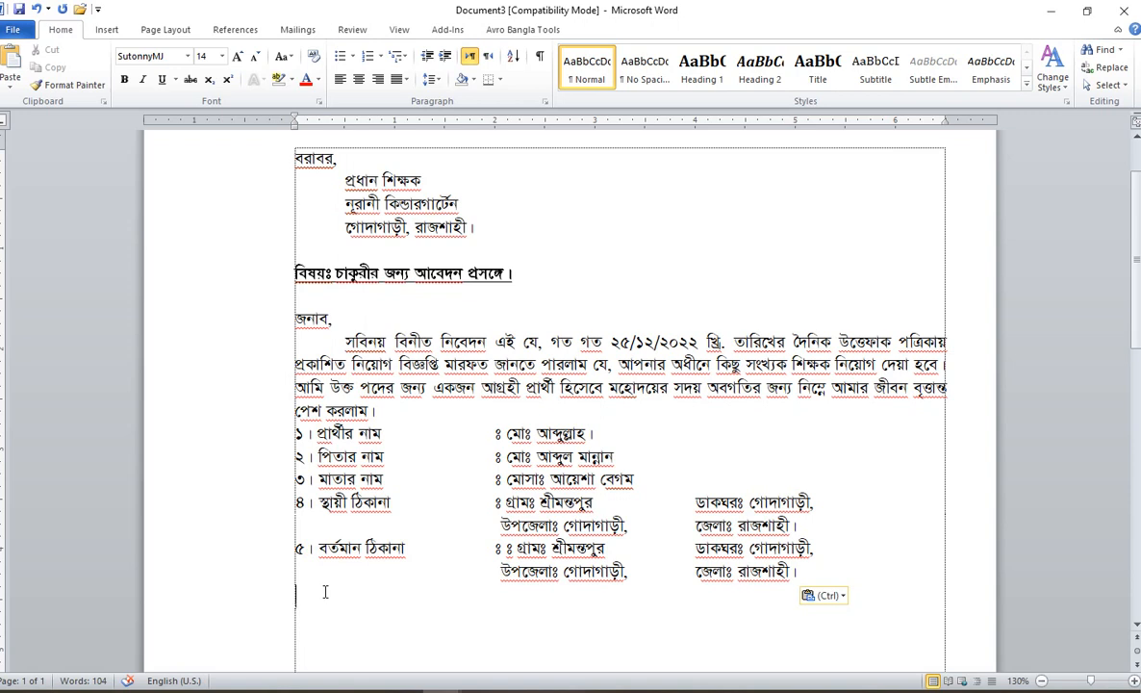
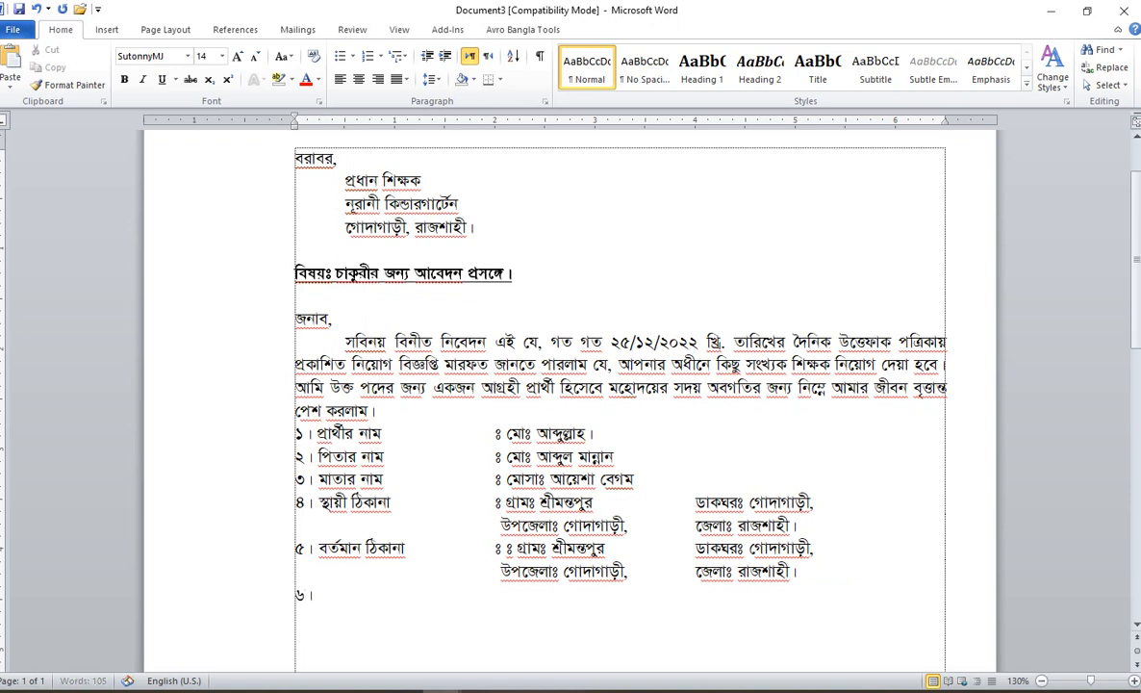
Step: Add Tab-aligned items ৬–৯: home district, birth date, a blank 'বয়স' entry and nationality বাংলাদেশী
key("Tab")
key("Tab")
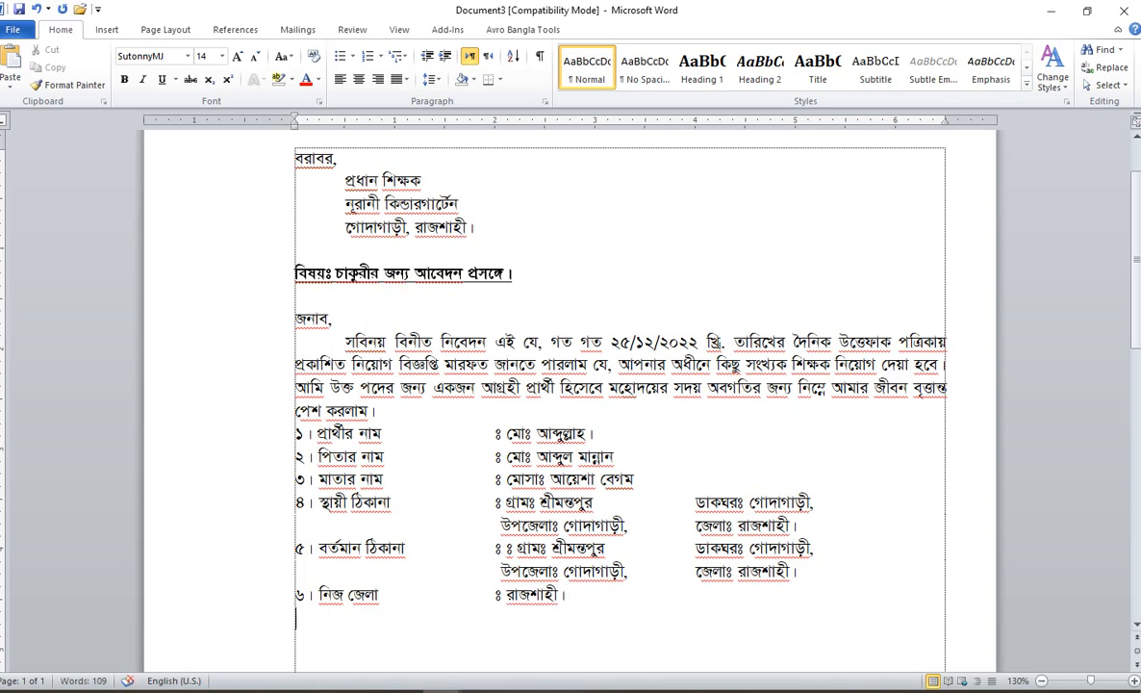
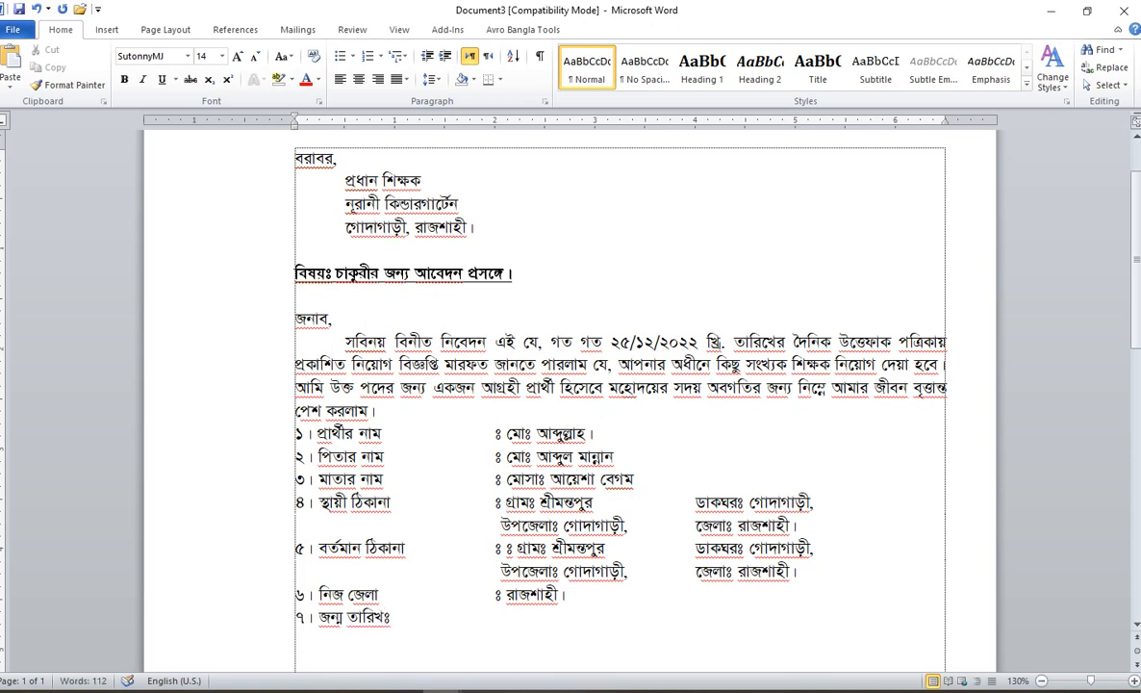
key("BackSpace")
key("Tab")
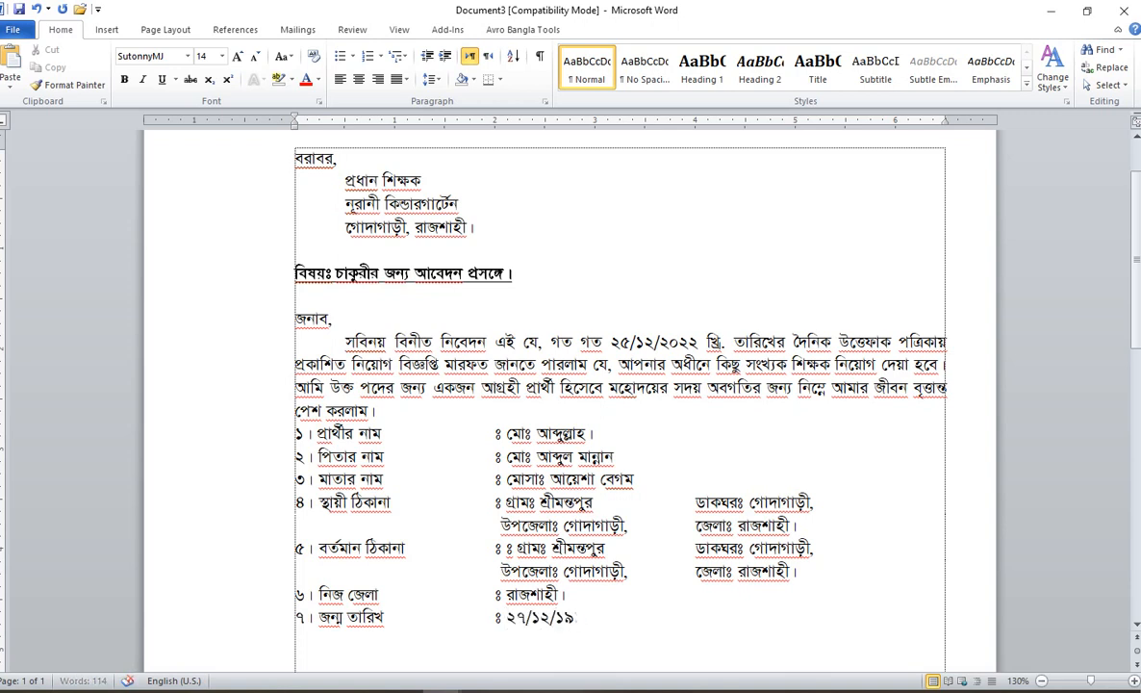
key("Return")
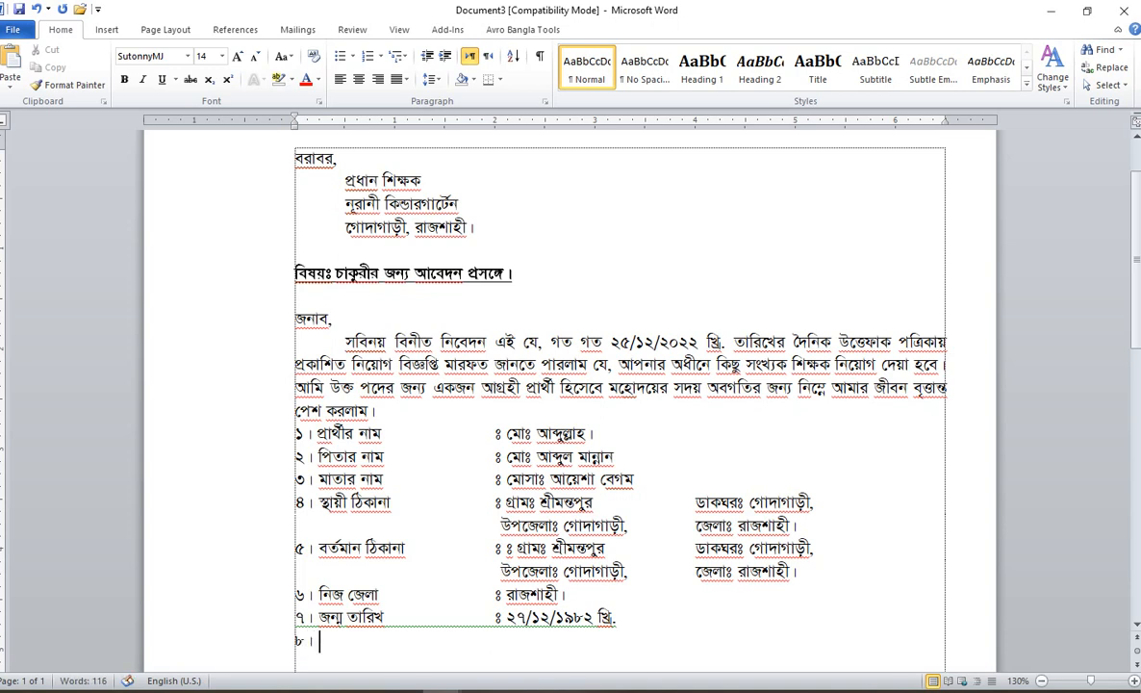
key("BackSpace")
key("BackSpace")
key("BackSpace")
key("BackSpace")
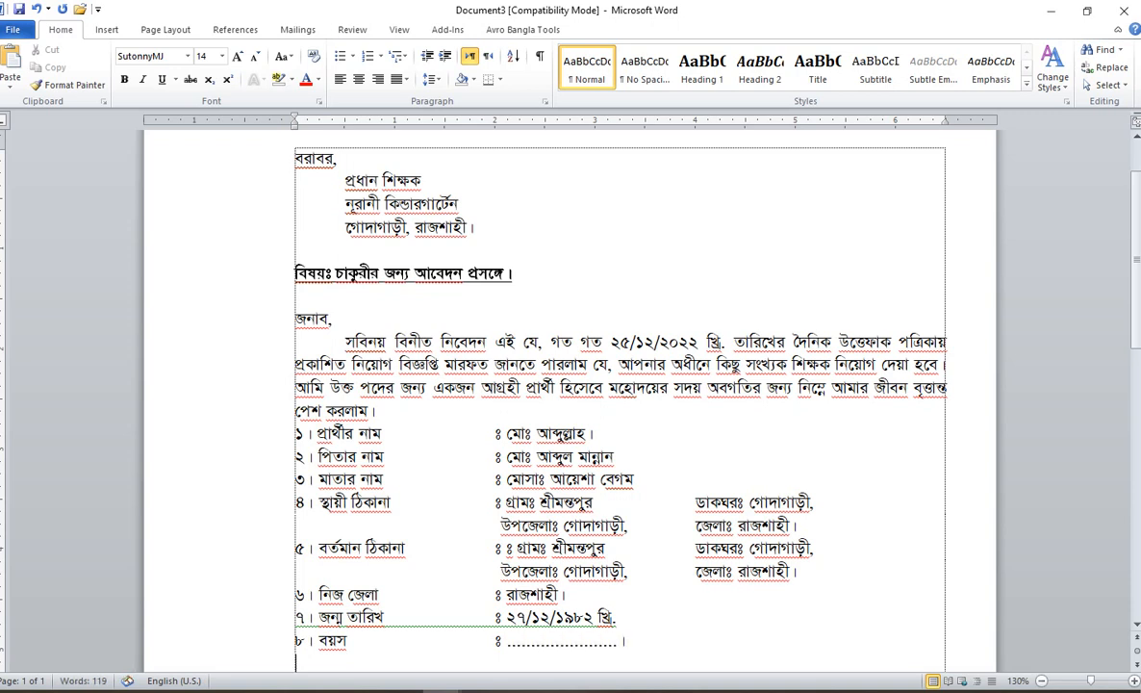
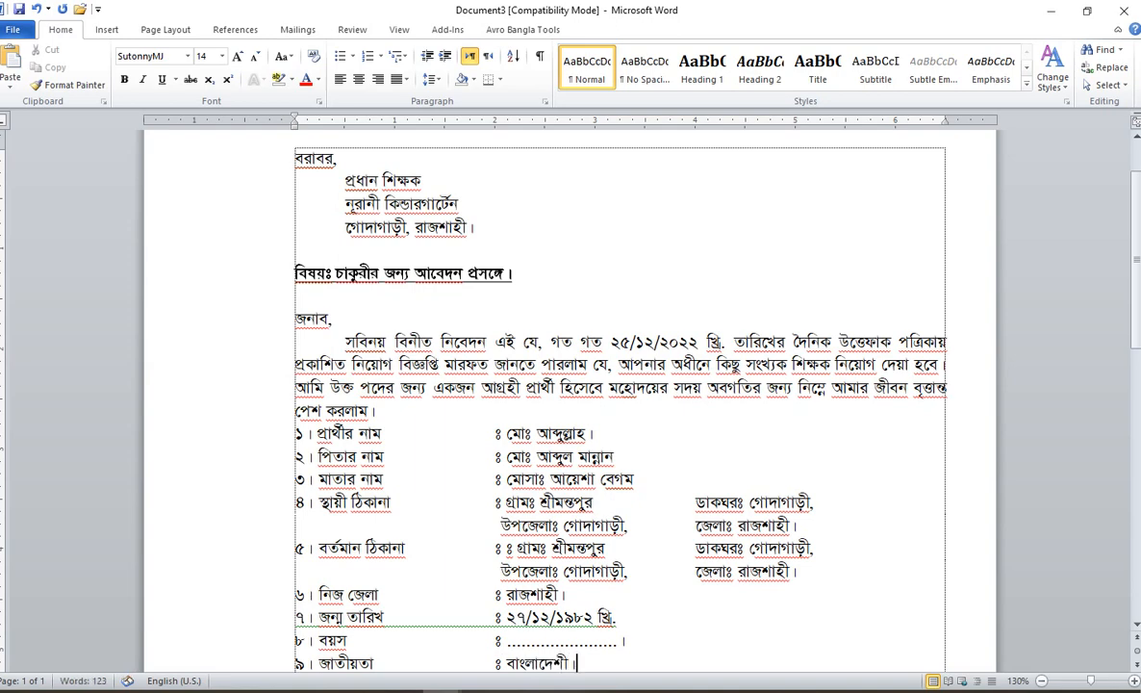
key("Return")
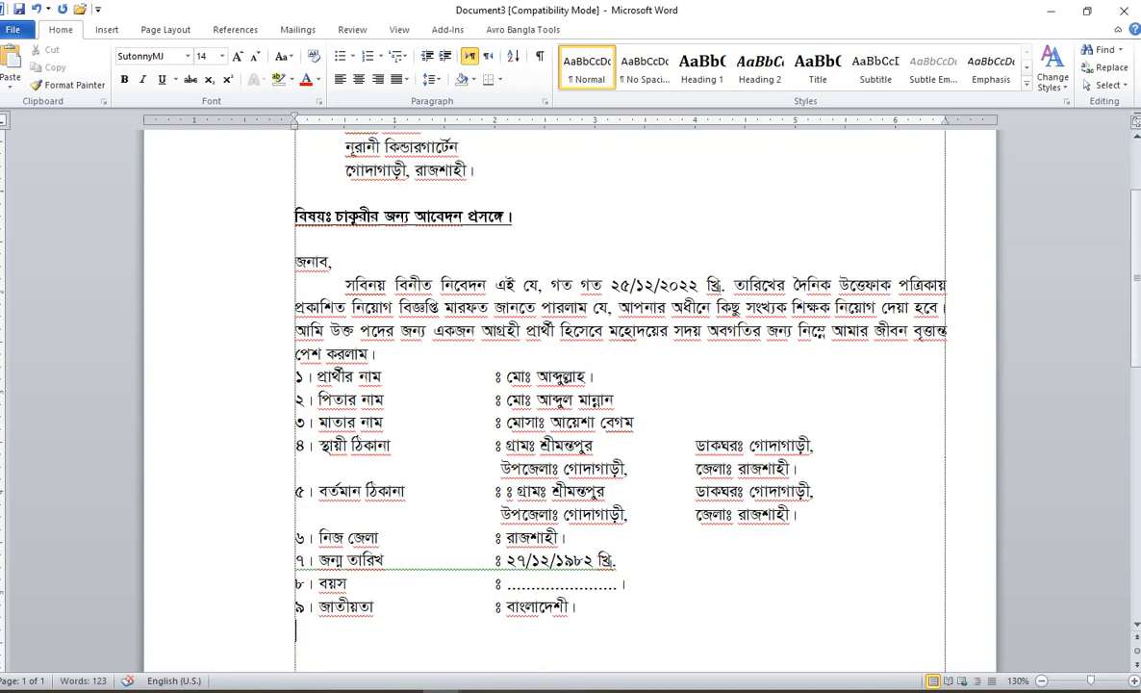
Step: Add item ১০ religion ইসলাম (সুন্নি) and item ১১ height ৫.৫ ইঞ্চি, colons tab-aligned
type("১০। ধর্ম")
key("Tab")
key("Tab")
key("Tab")
type("ঃ ইস")
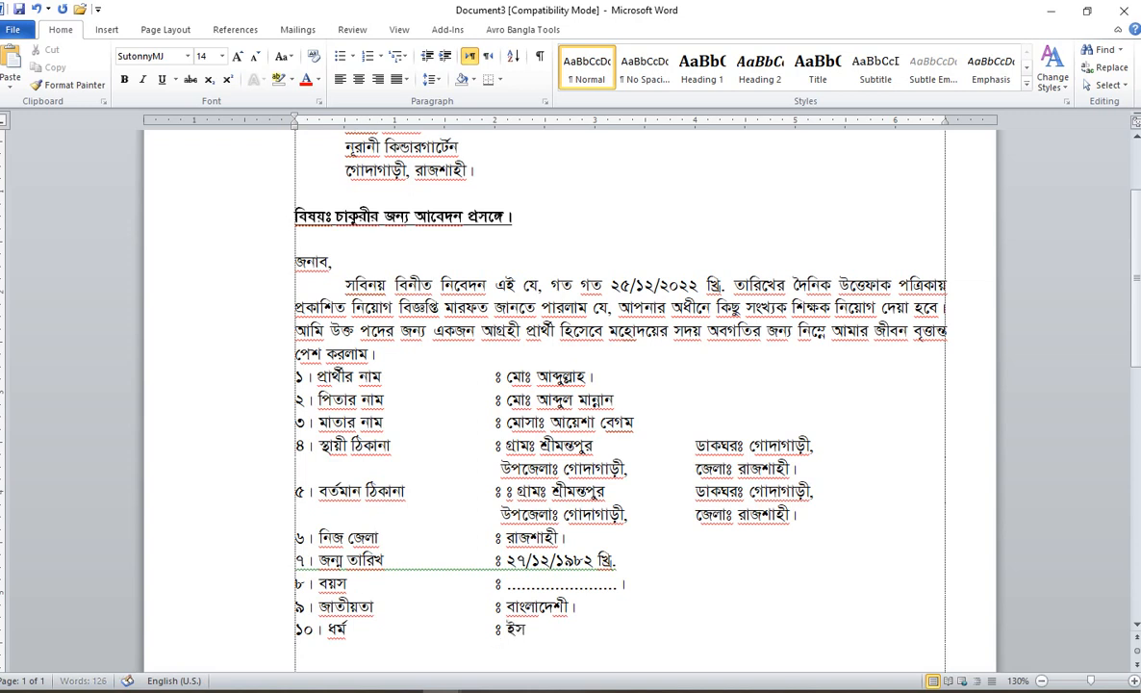
type("লাম (সুন্নি")
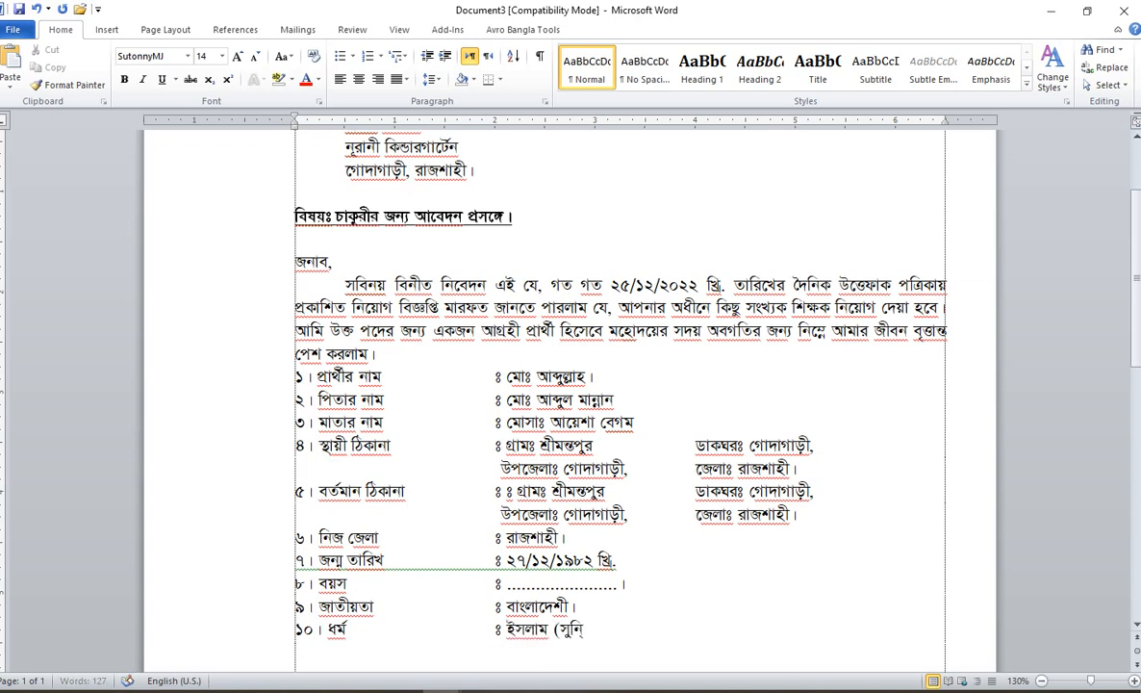
type("ini)")
key("Return")
type("11.uccota")
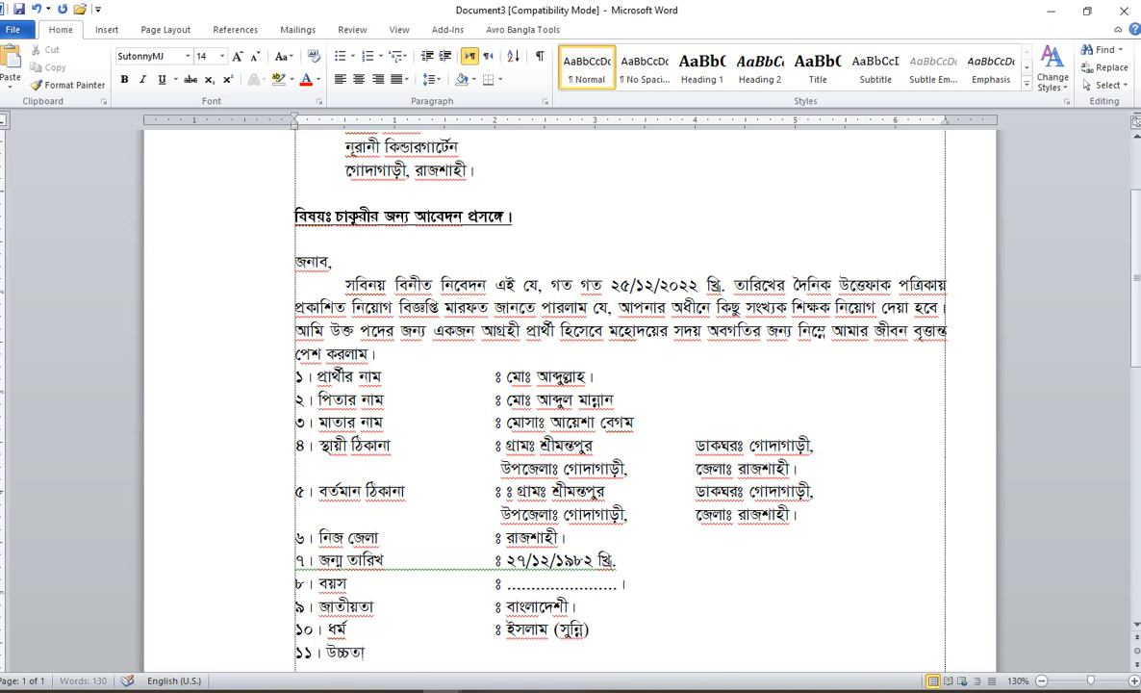
key("Tab")
key("BackSpace")
type(":")
type(" 5")
type(".5 inchi")
type("চি")
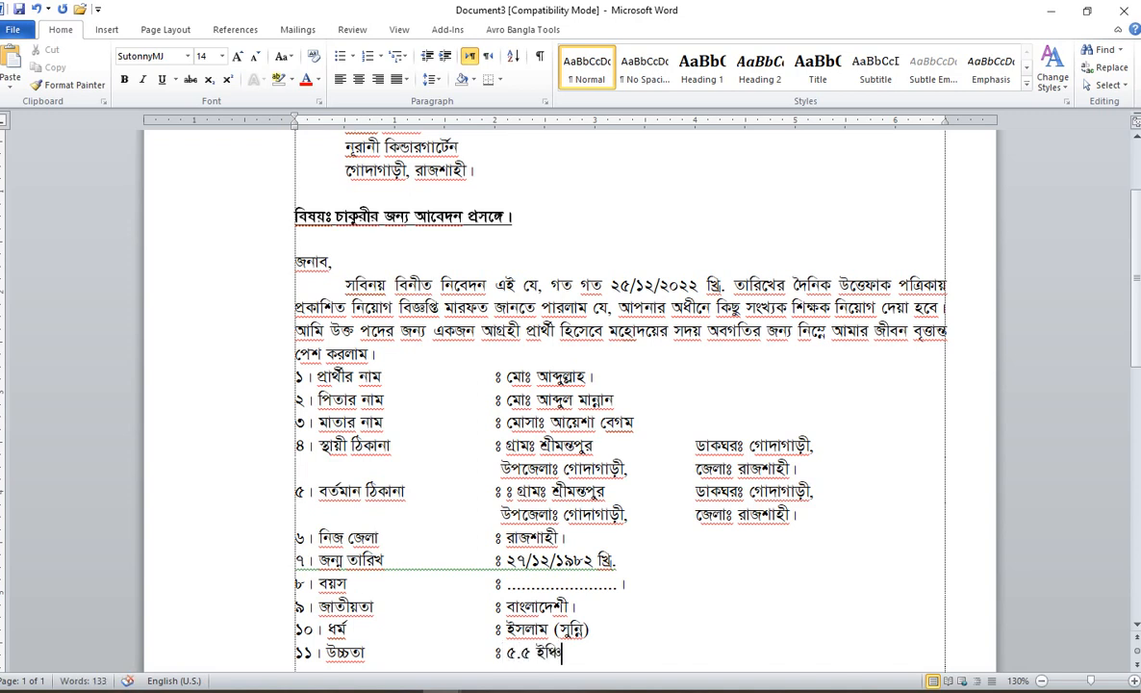
type(".")
key("Return")
Step: Add item ১২ blood group এ+ and a শিক্ষাগত যোগ্যতা line ending in a colon
type("1")
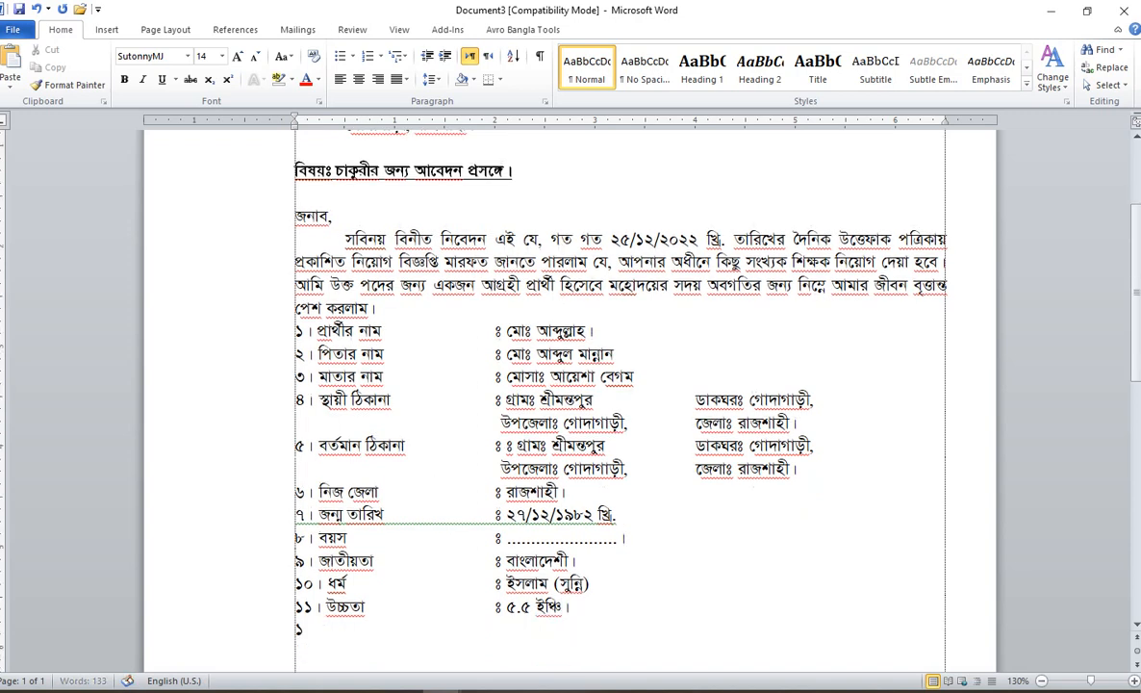
type("2. roktekte")
key("Tab")
type(":")
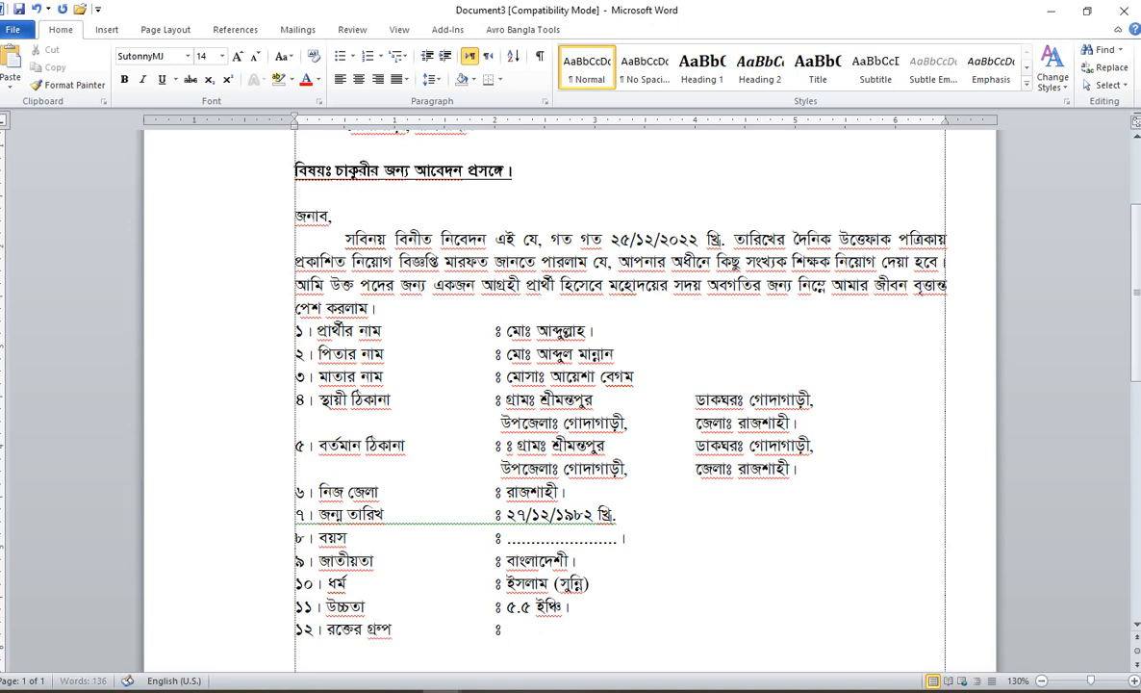
type(" e+shikkhagoto zo")
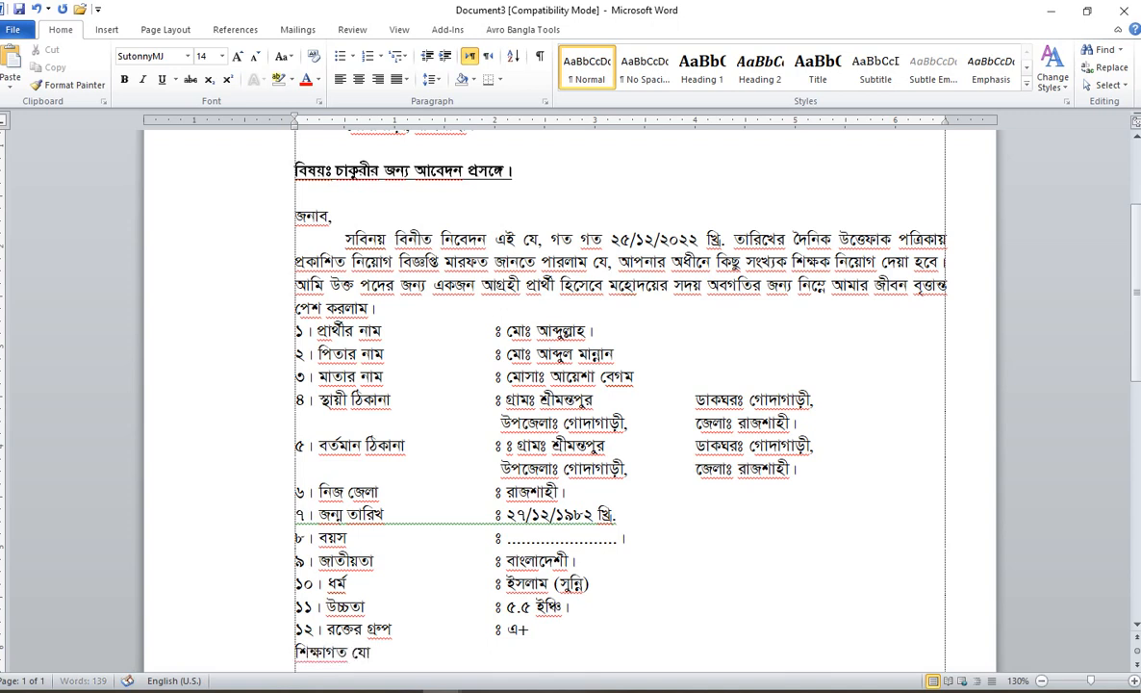
type("গ্যতা")
key("Tab")
key("Tab")
type("ঃ")
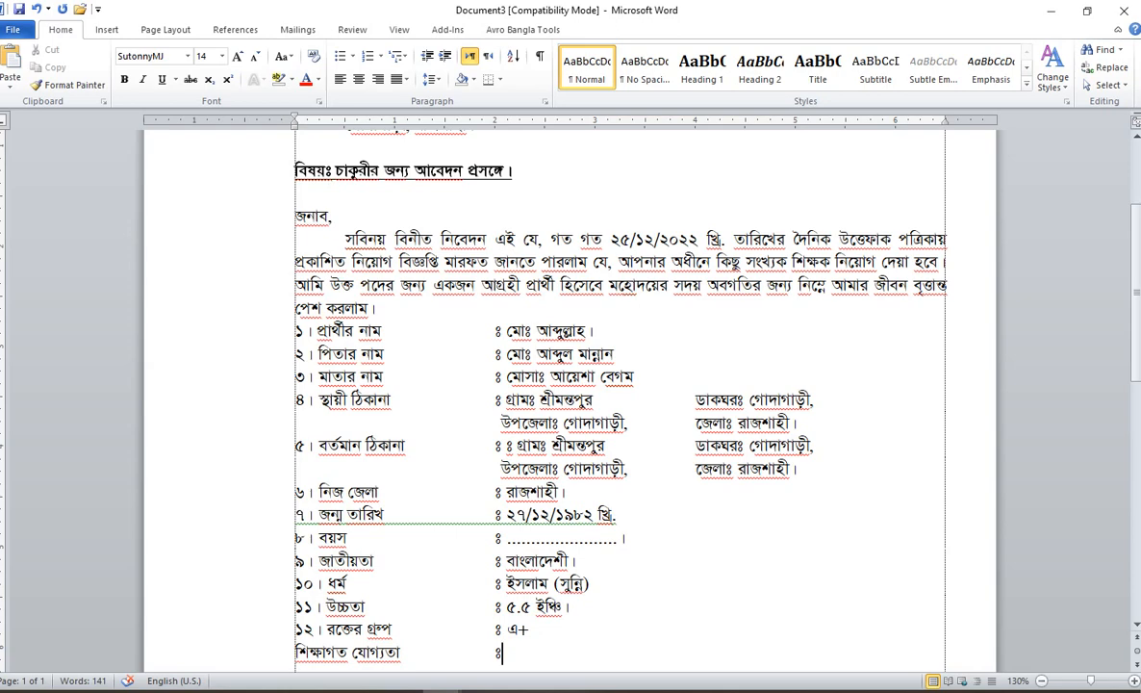
scroll(70, 631, "down", 1)
left_click(108, 30)
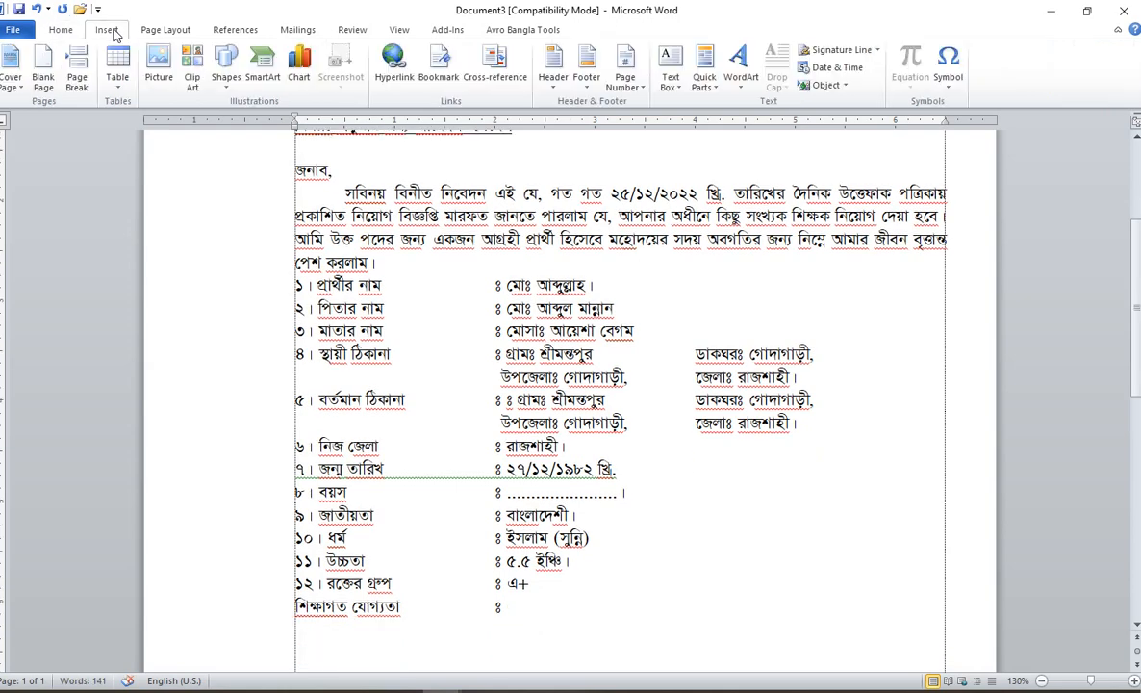
Step: Insert a 5-column, 4-row table and type 'পরীক্ষার নাম' in its first cell
left_click(117, 73)
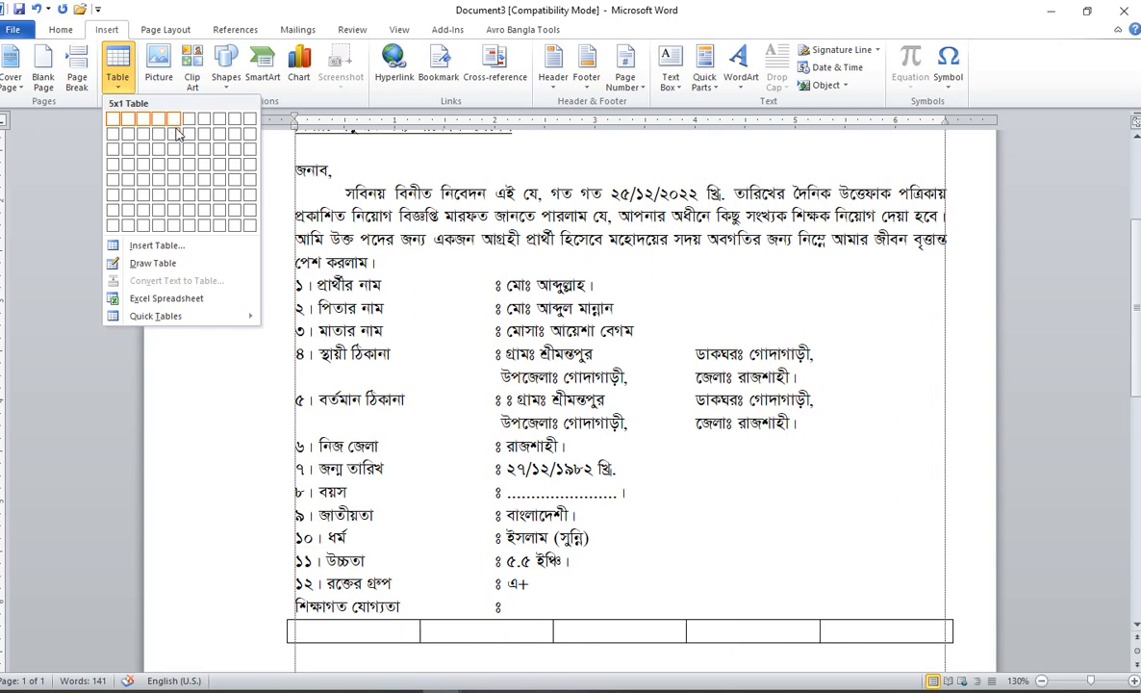
left_click(174, 164)
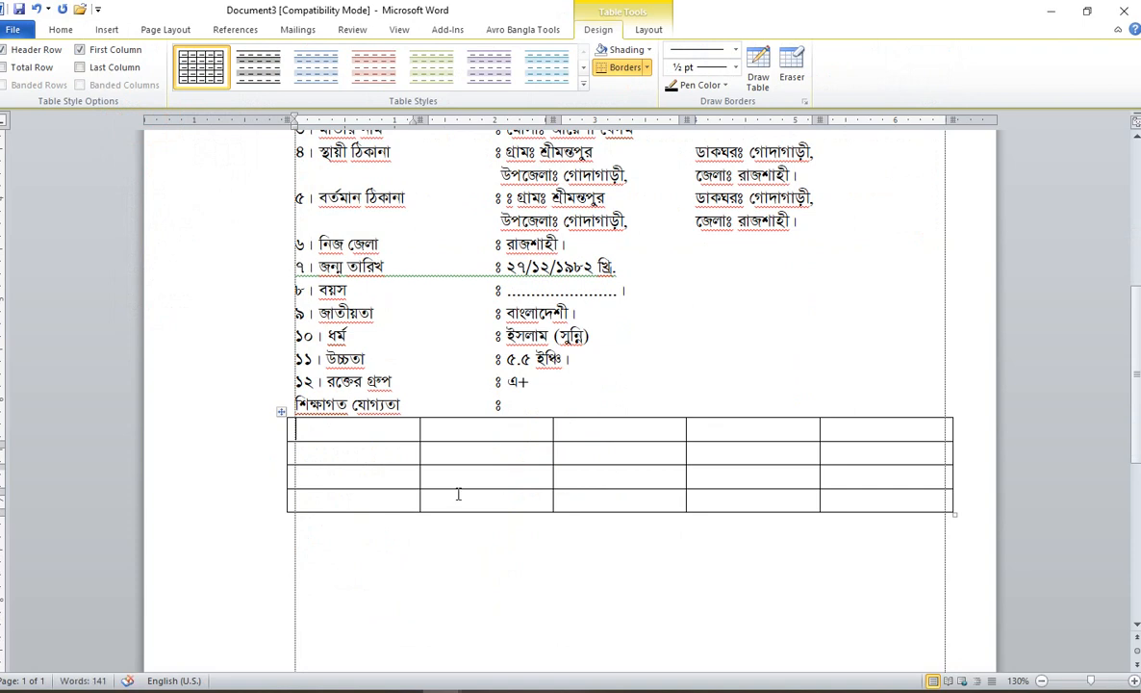
type("পরীক্ষা")
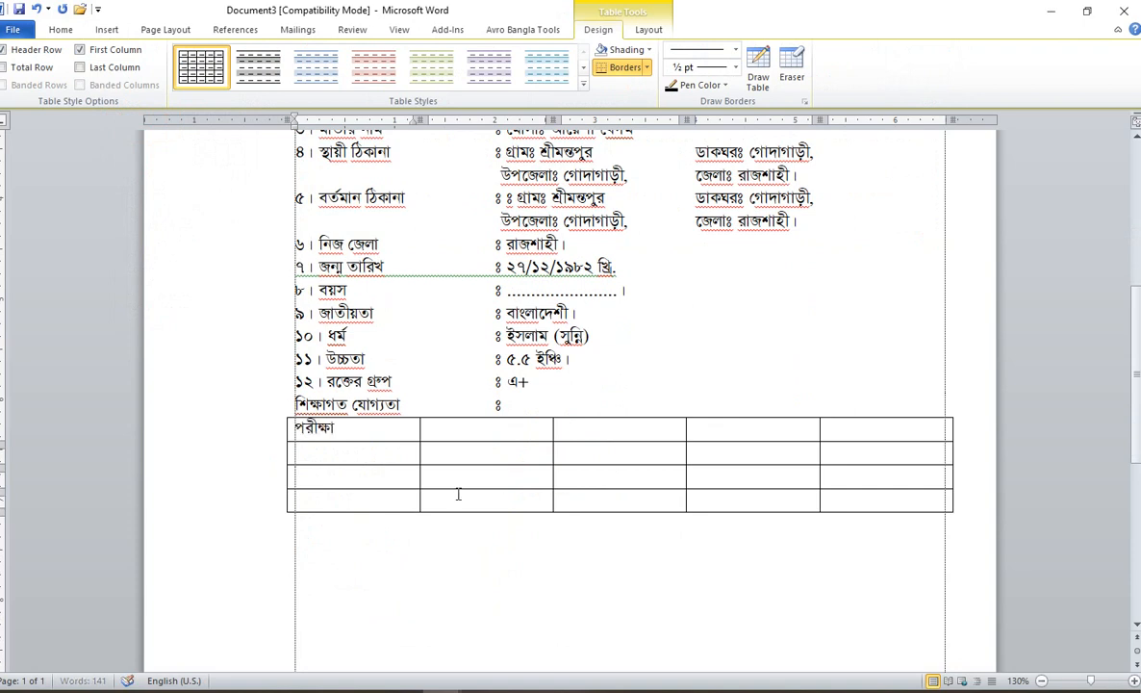
type("র নাম")
Step: Fill headers পাসের সন, বিভাগ, জিপিএ, বোর্ড/ বিশ্ববিদ্যালয়, and enter দাখিল in row two
key("Tab")
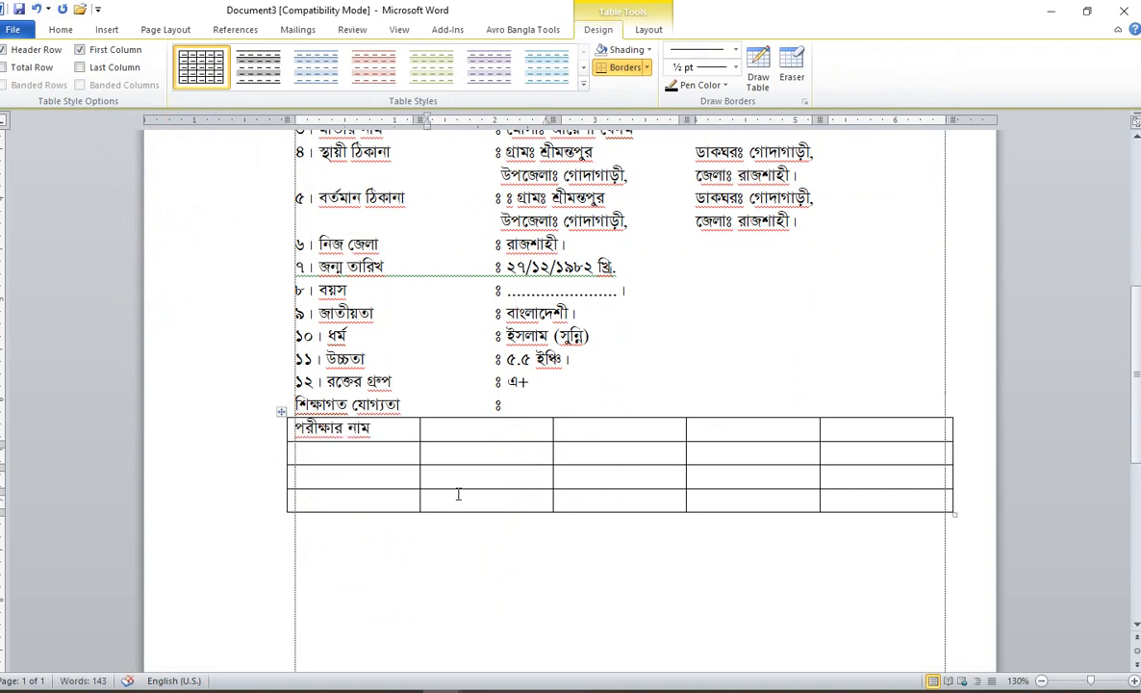
type("পাসের সন")
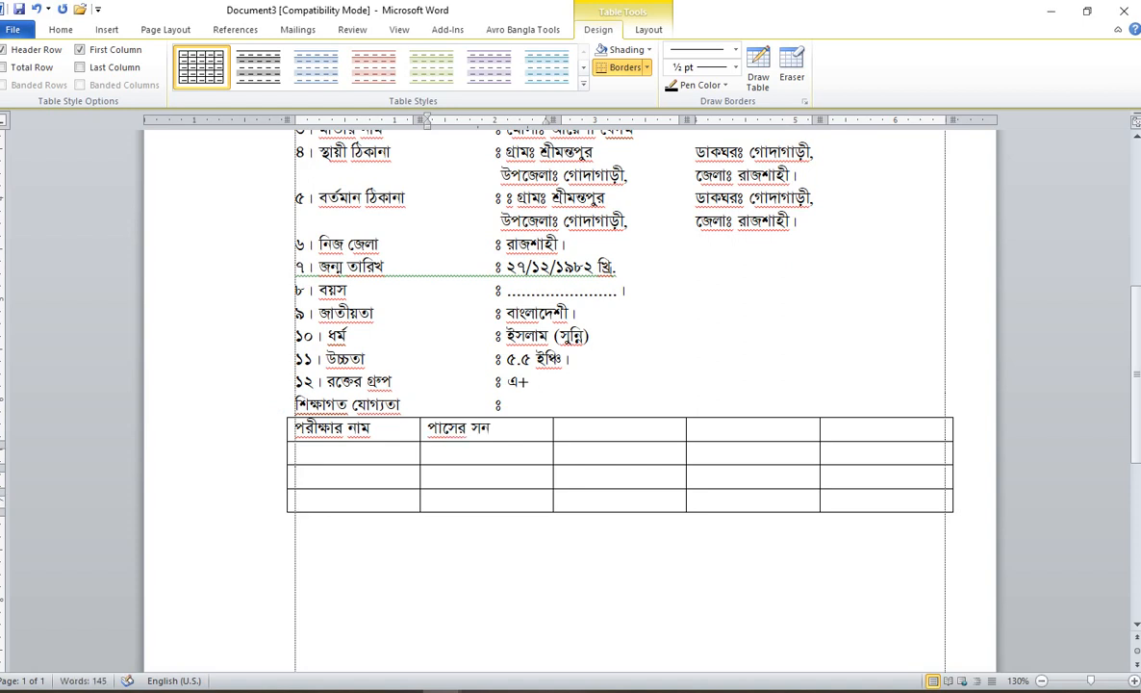
key("Tab")
type("বিভাগ")
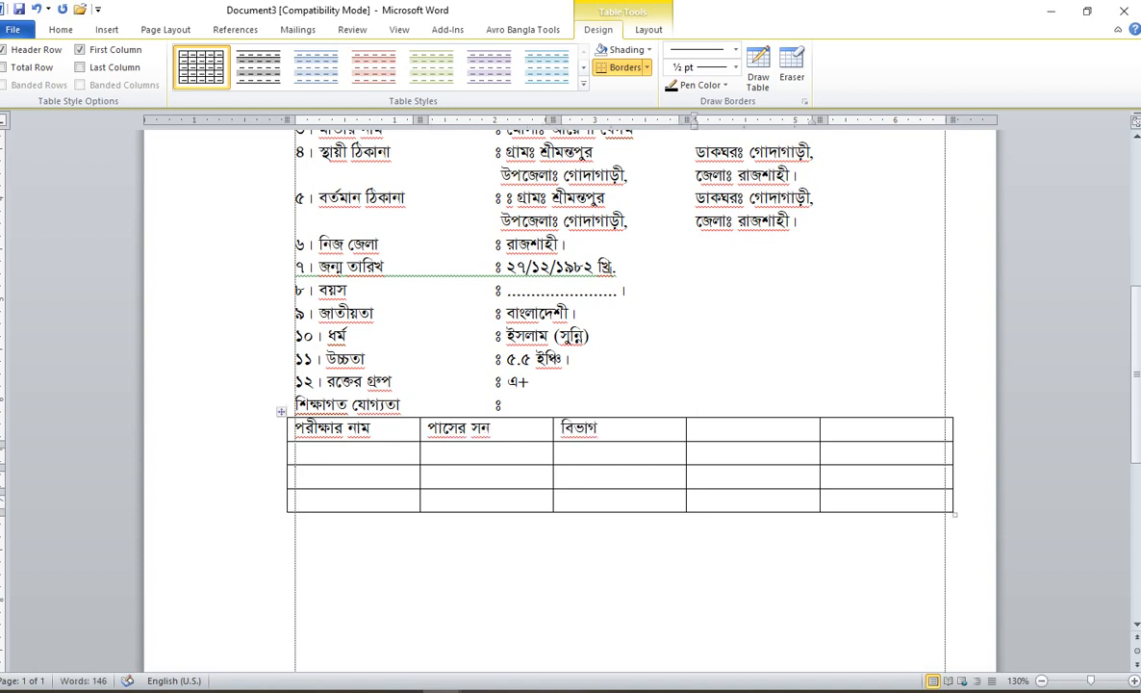
key("Tab")
type("জিপিএ")
key("Tab")
type("বো")
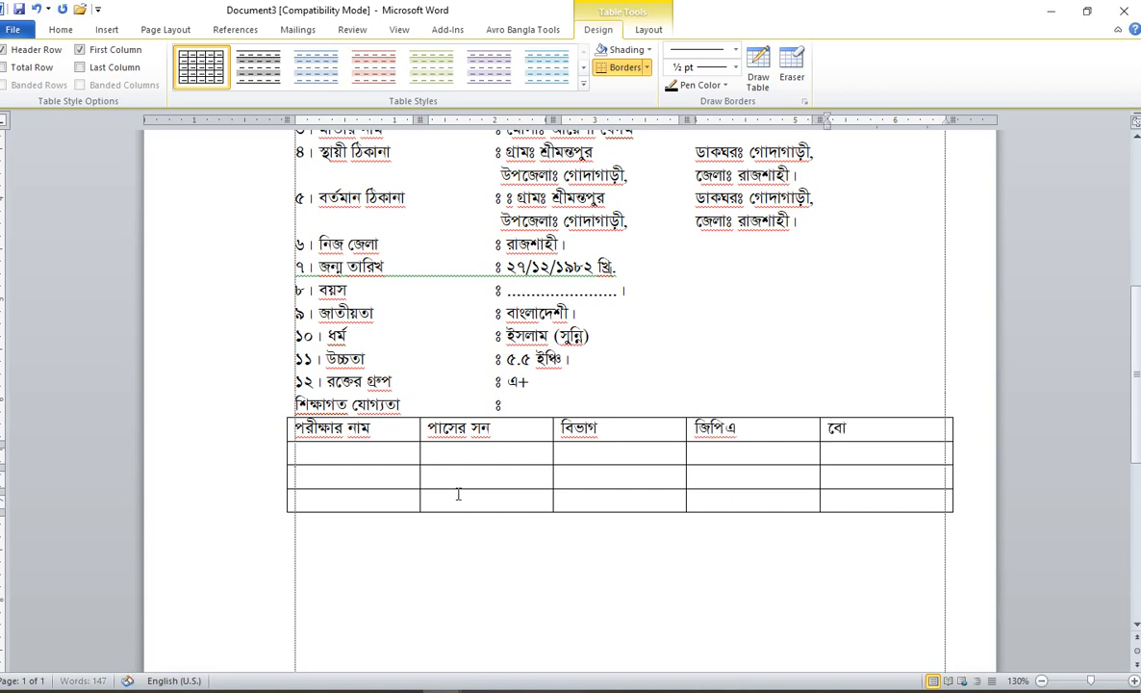
type("র্ড/ বিশ্ববিদ্যালয়")
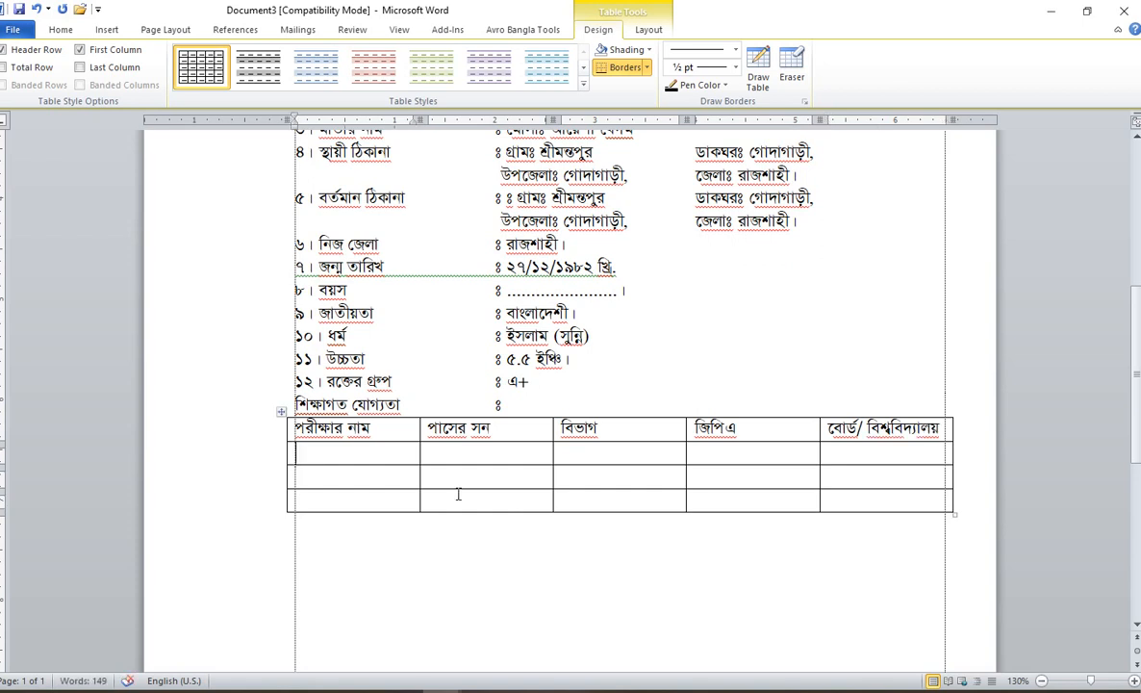
type("দাখিল")
Step: Enter আলিম and ফাজিল in the exam-name column, then add a fifth row with কামিল
key("Tab")
key("Tab")
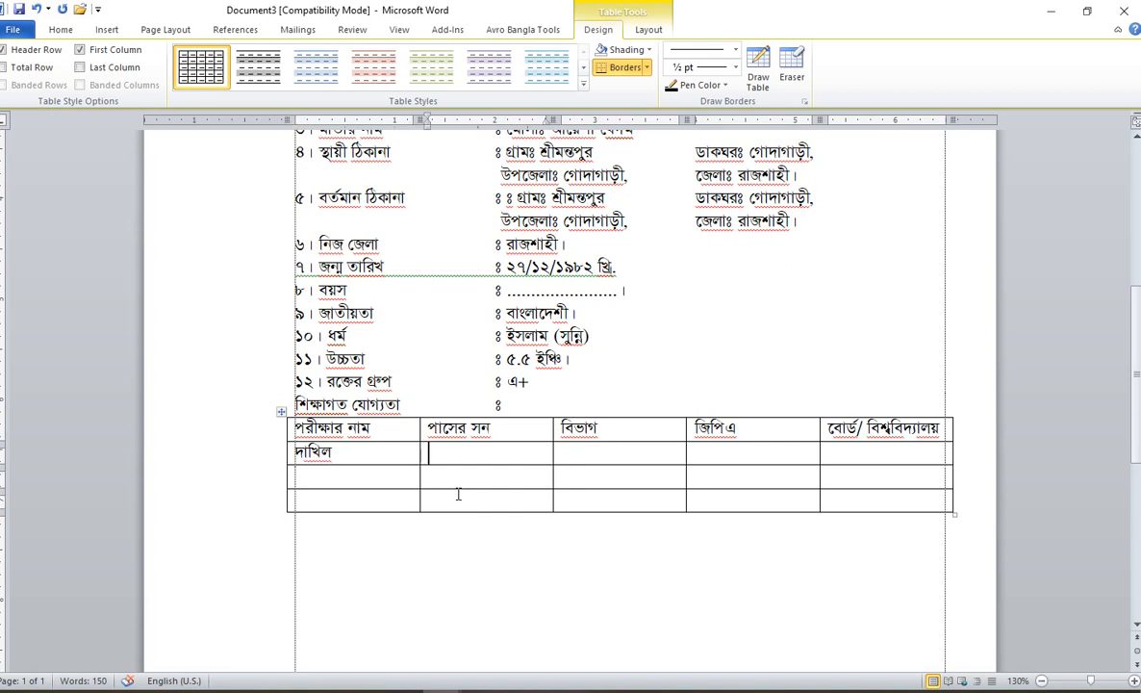
key("Down")
key("Left")
type("আিল")
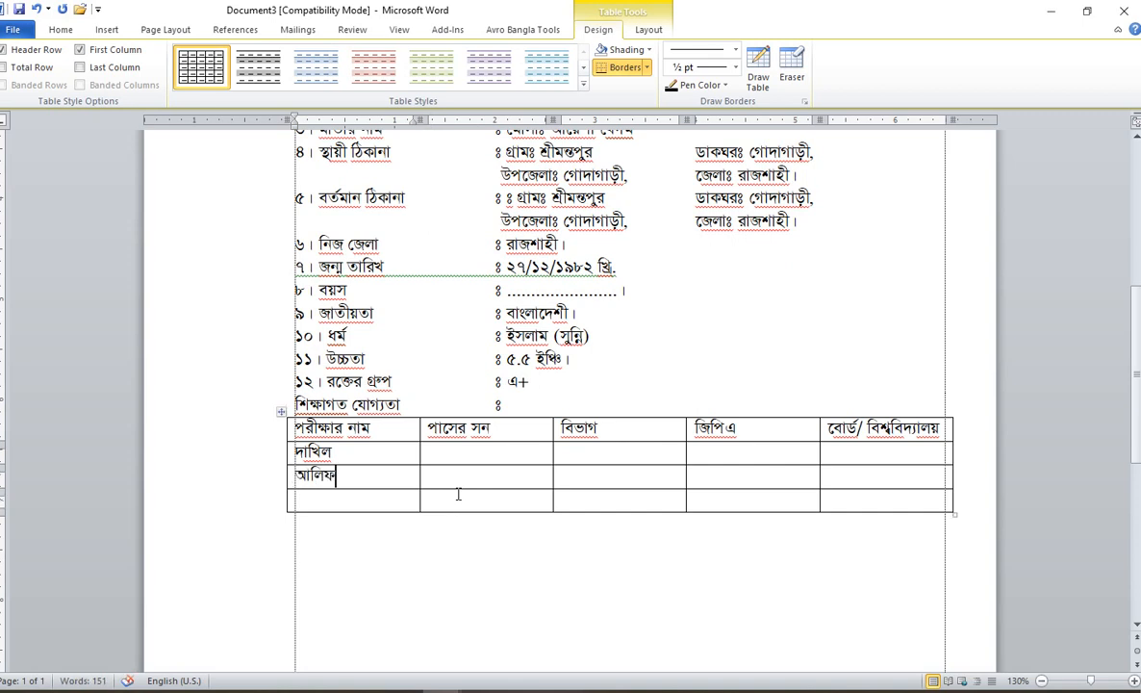
type("ম")
key("Down")
type("ফাজিল")
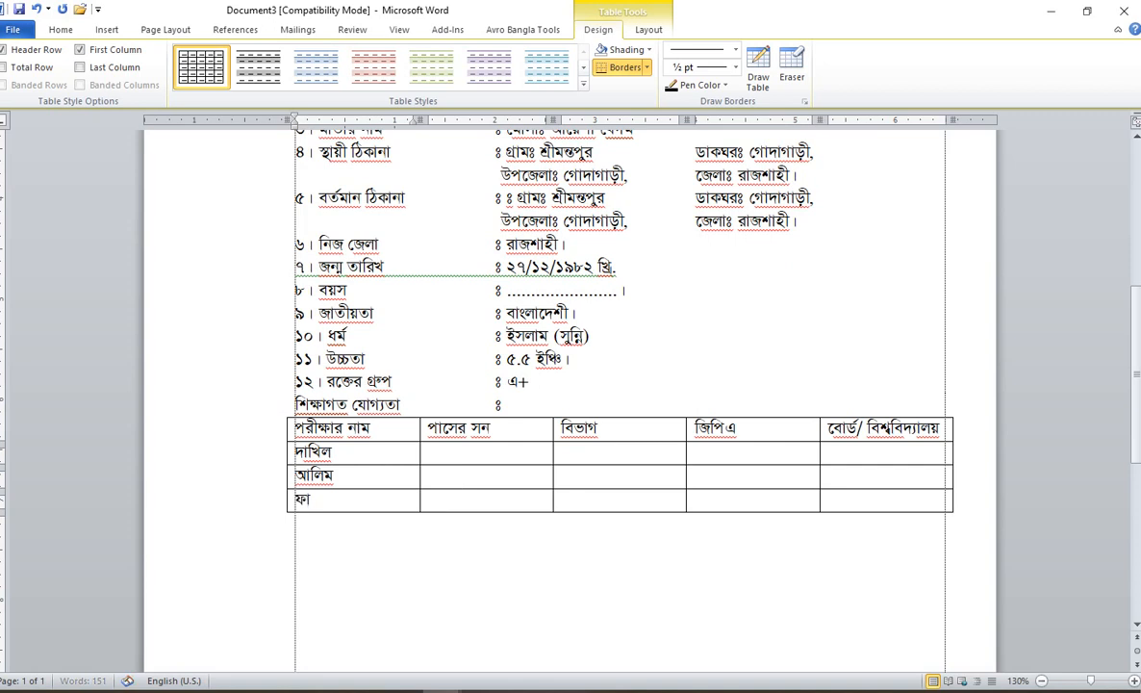
key("Tab")
key("Tab")
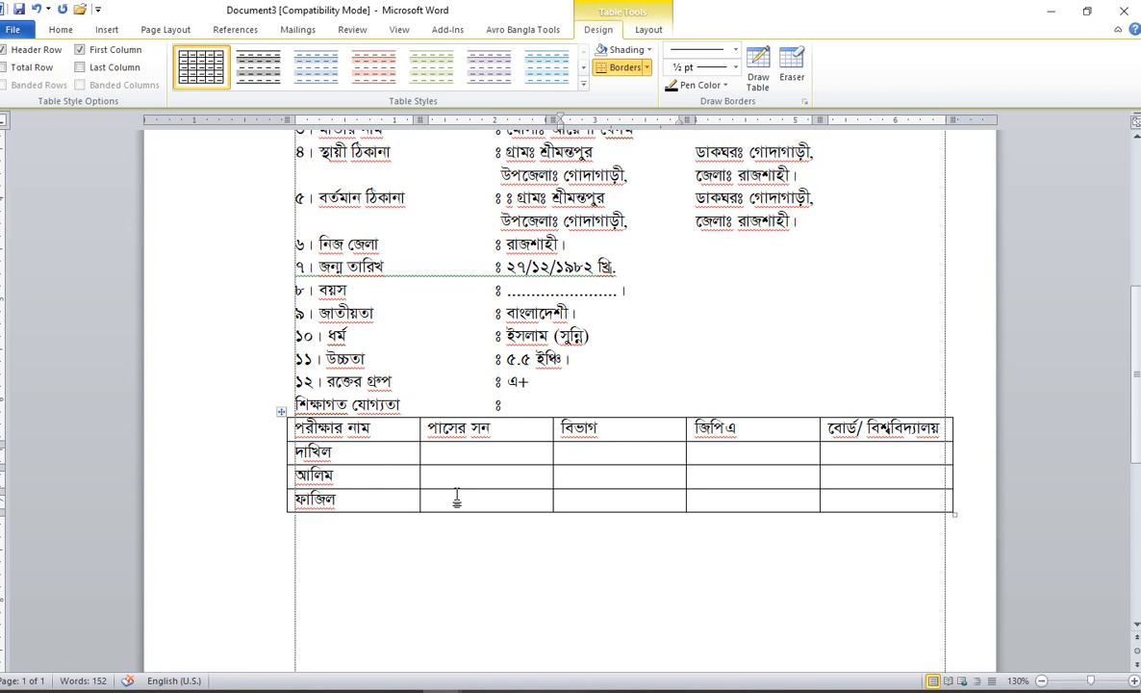
key("Tab")
key("Tab")
key("Tab")
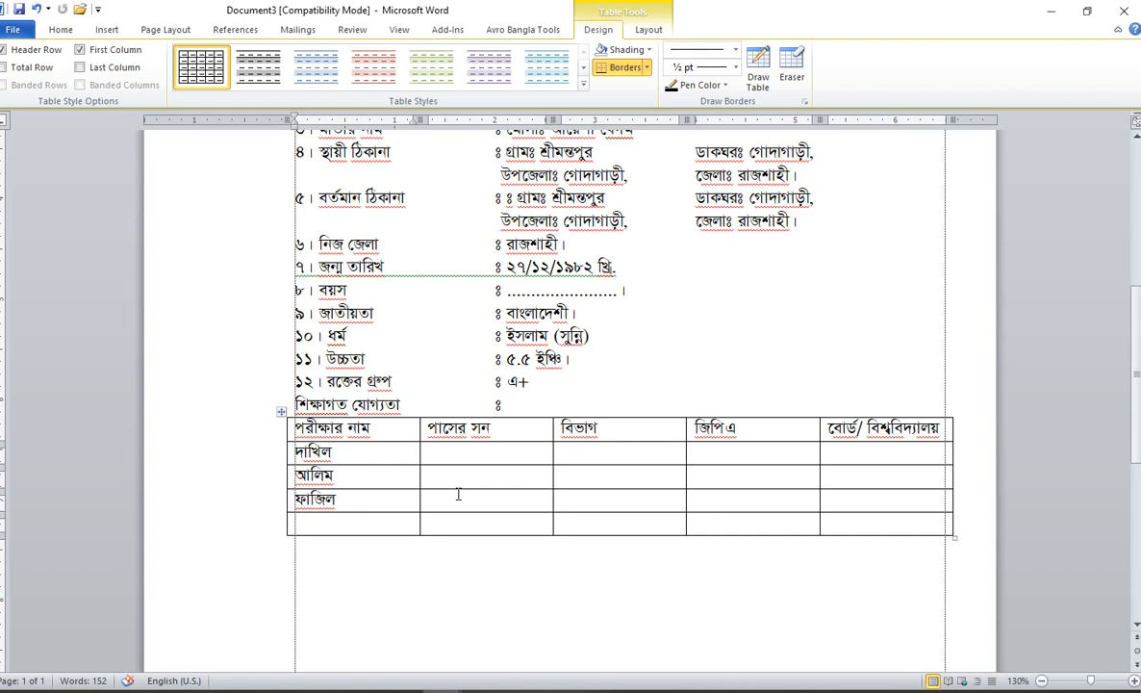
type("কামিল")
left_click(343, 550)
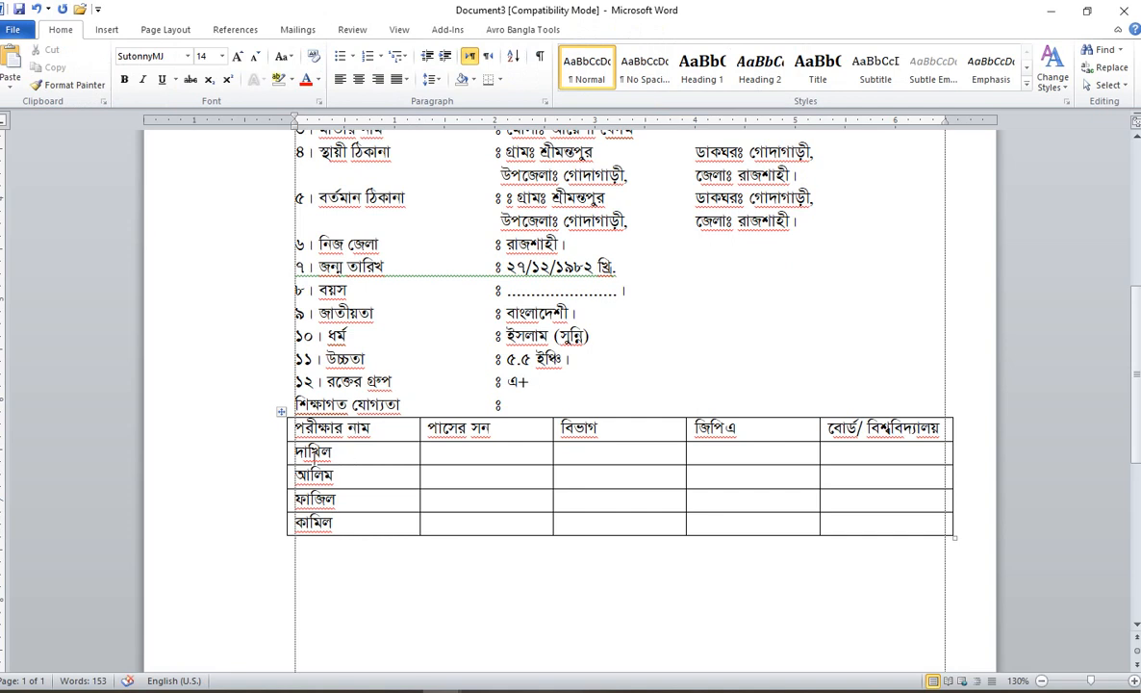
left_click(297, 449)
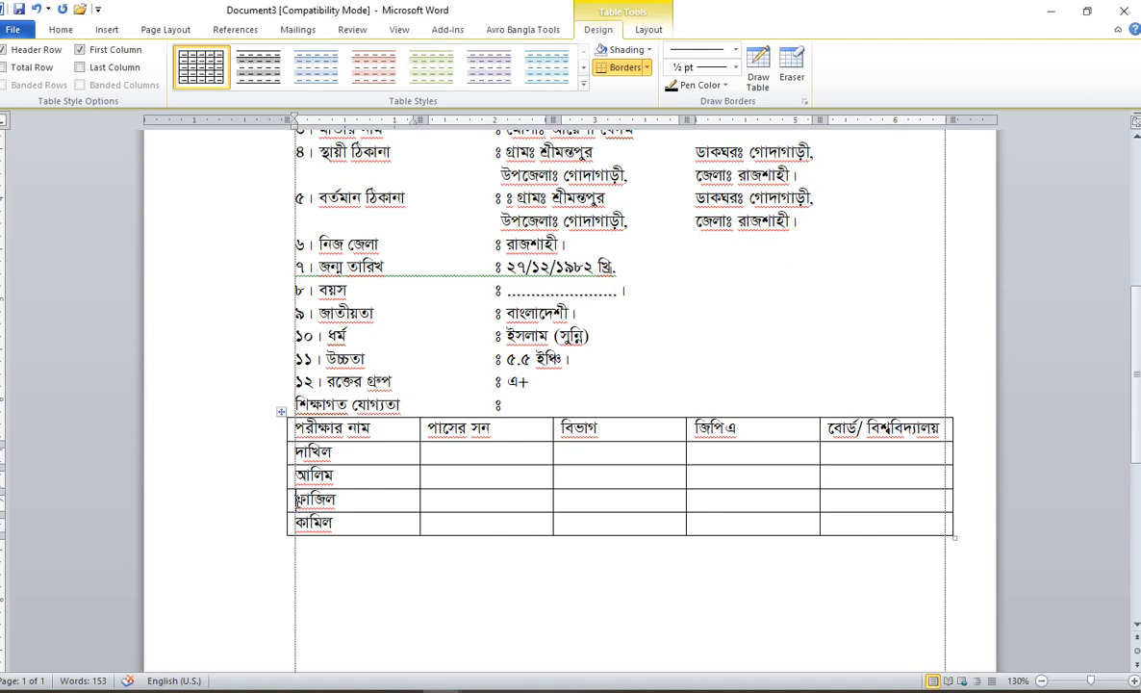
Step: Center-align the header labels from পরীক্ষার নাম through বোর্ড/ বিশ্ববিদ্যালয় in the education table
left_click(293, 523)
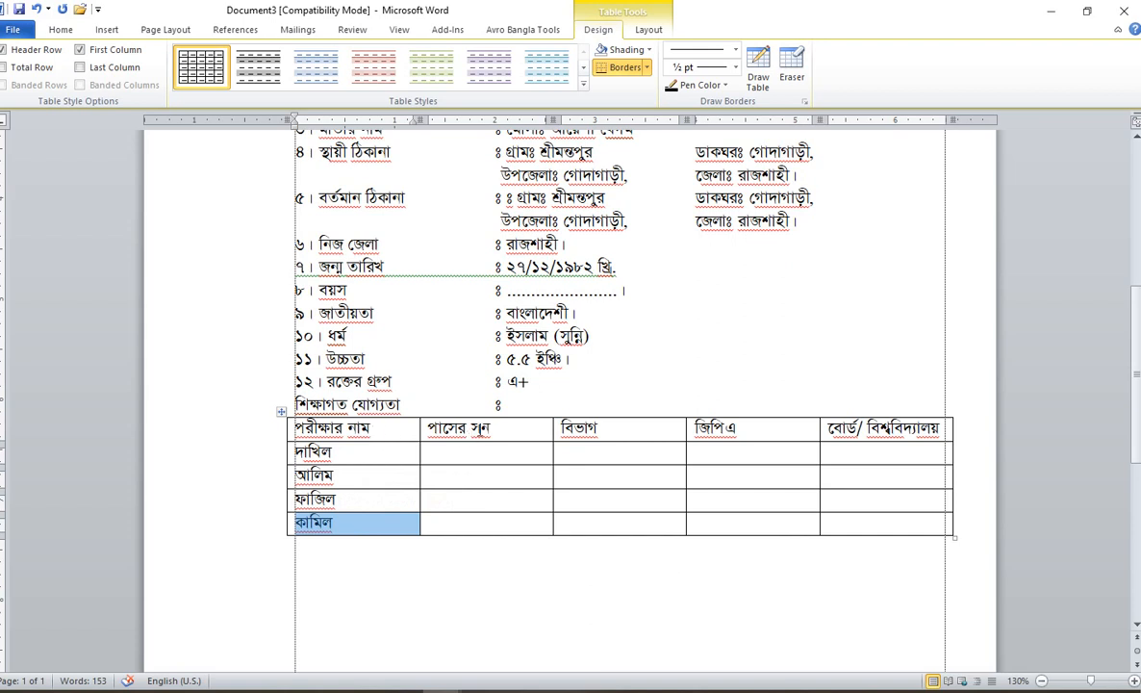
left_click(608, 435)
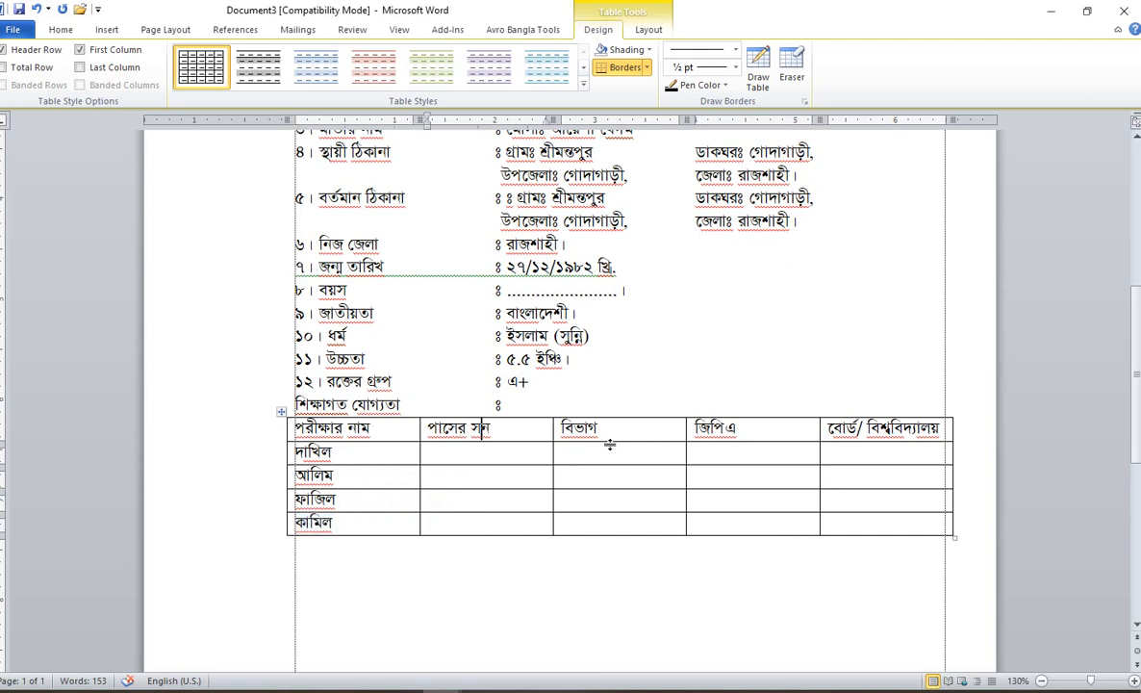
left_click(736, 431)
left_click(873, 433)
left_click_drag(363, 428, 929, 425)
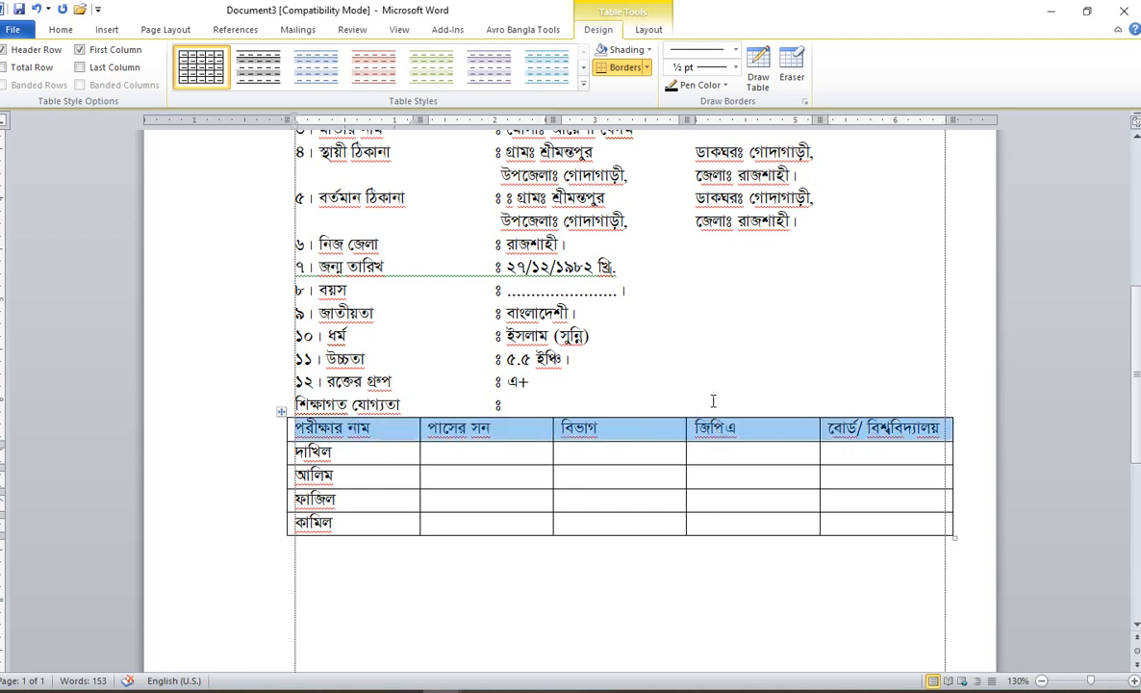
left_click(59, 29)
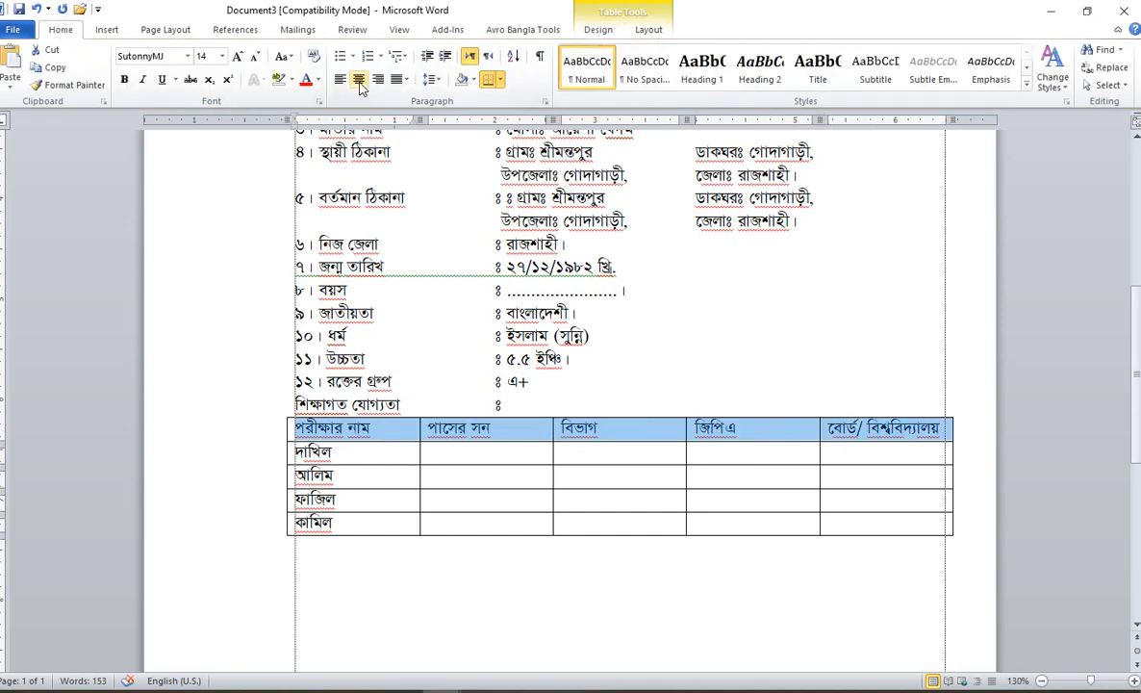
left_click(359, 80)
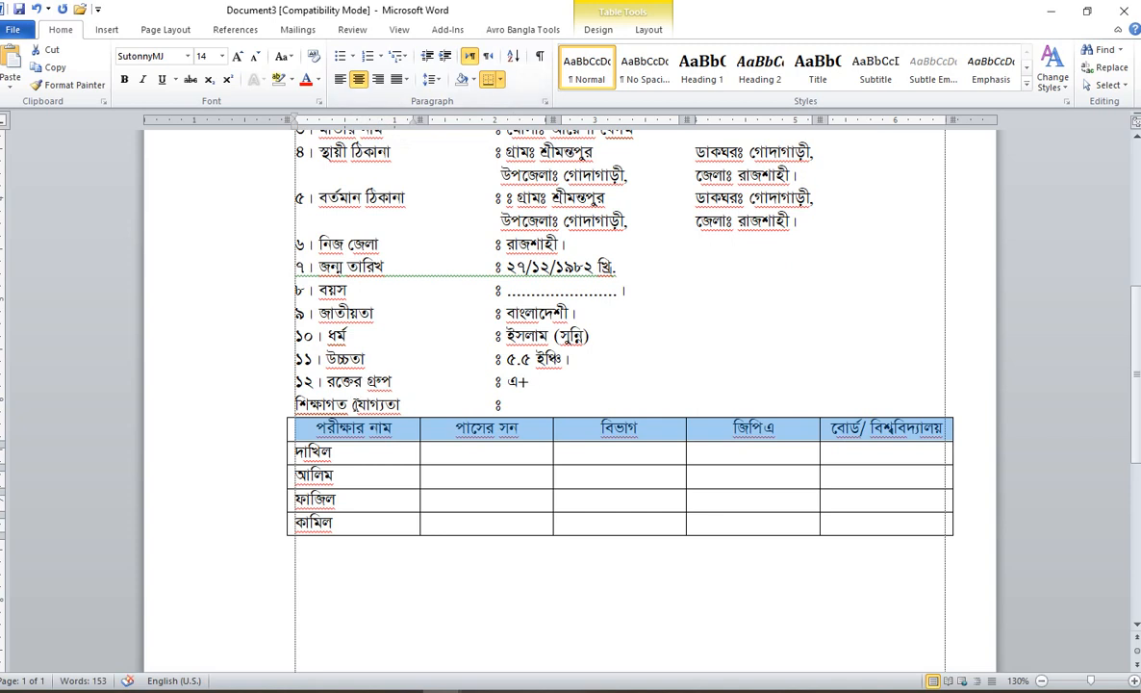
left_click(318, 549)
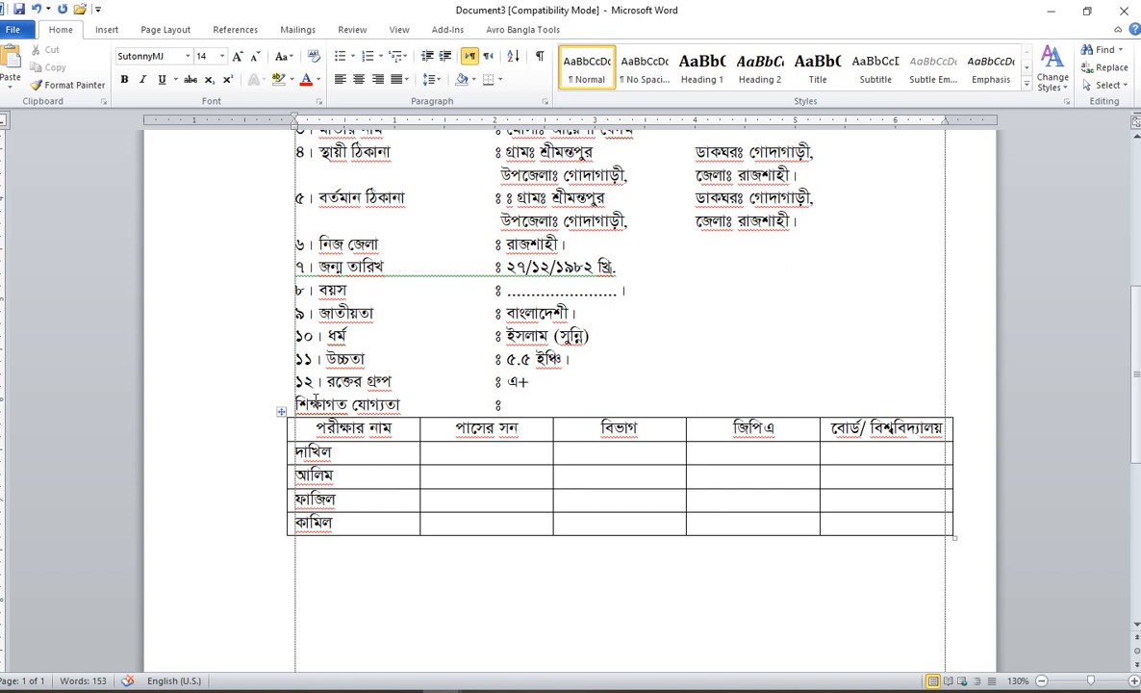
Step: Number the qualification line ১৩। and start item ১৪। অভিজ্ঞতা below the table
type("১৩")
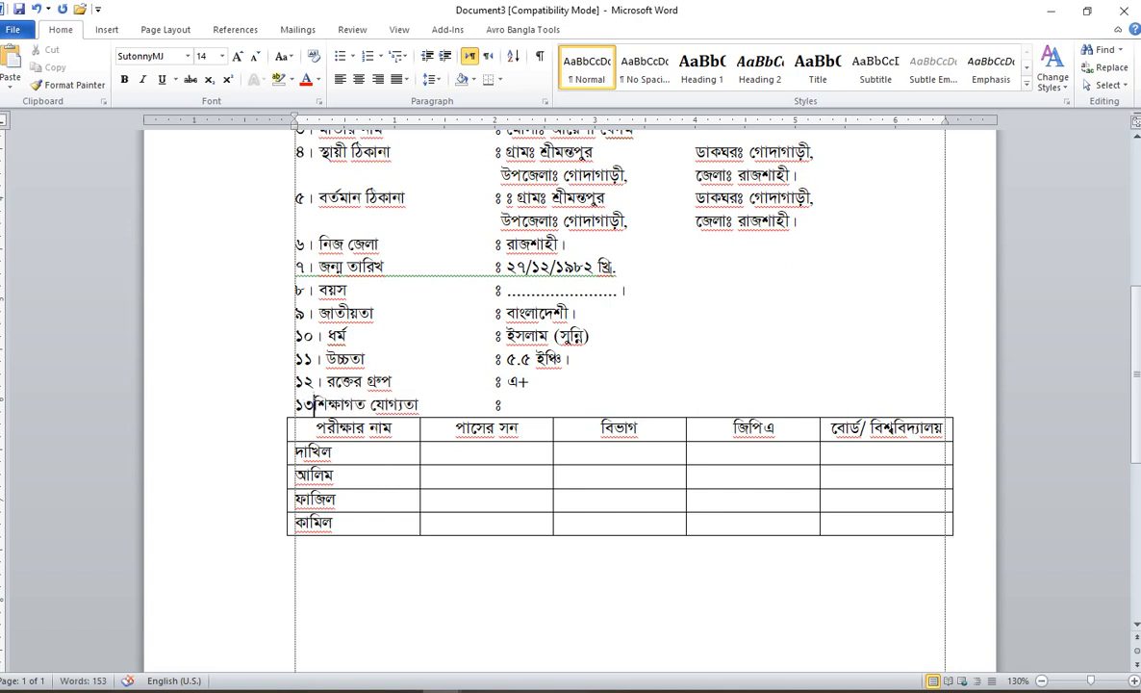
type("।")
left_click(334, 498)
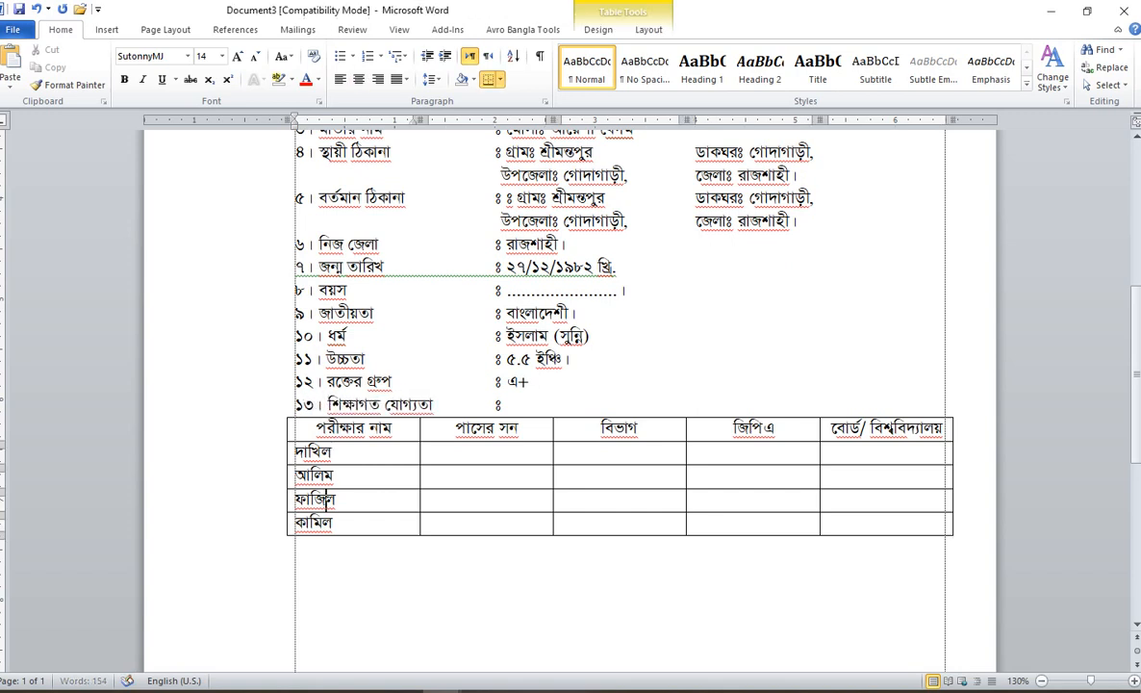
key("Down")
key("Down")
type("১৪")
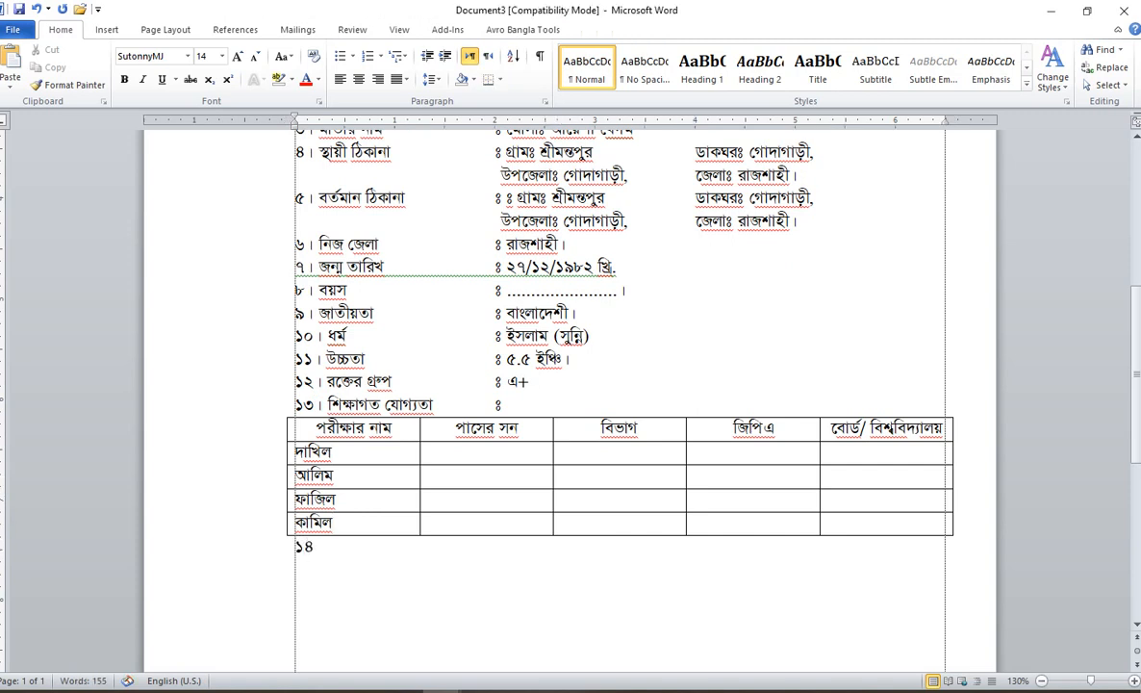
type("। অভিজ্ঞতা")
key("Tab")
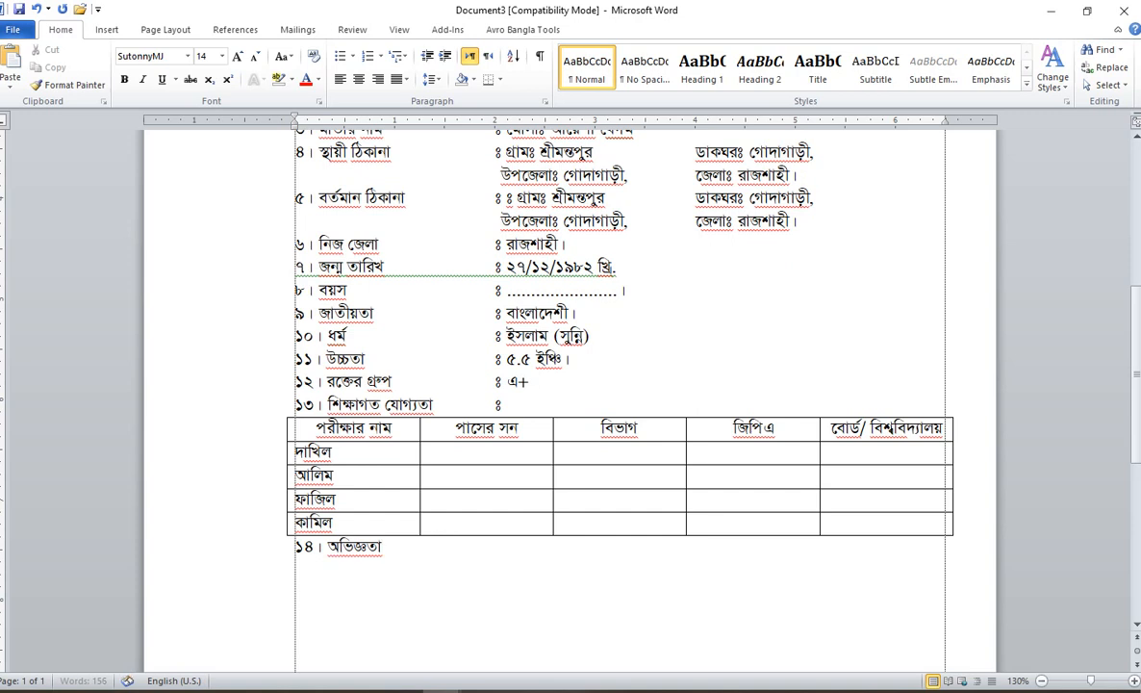
Step: Describe the 360-hour basic computer office application course, January–June 2022, at এস.কে কম্পিউটার ট্রেনিং সেন্টার
type("ঃ জাতীয়ত")
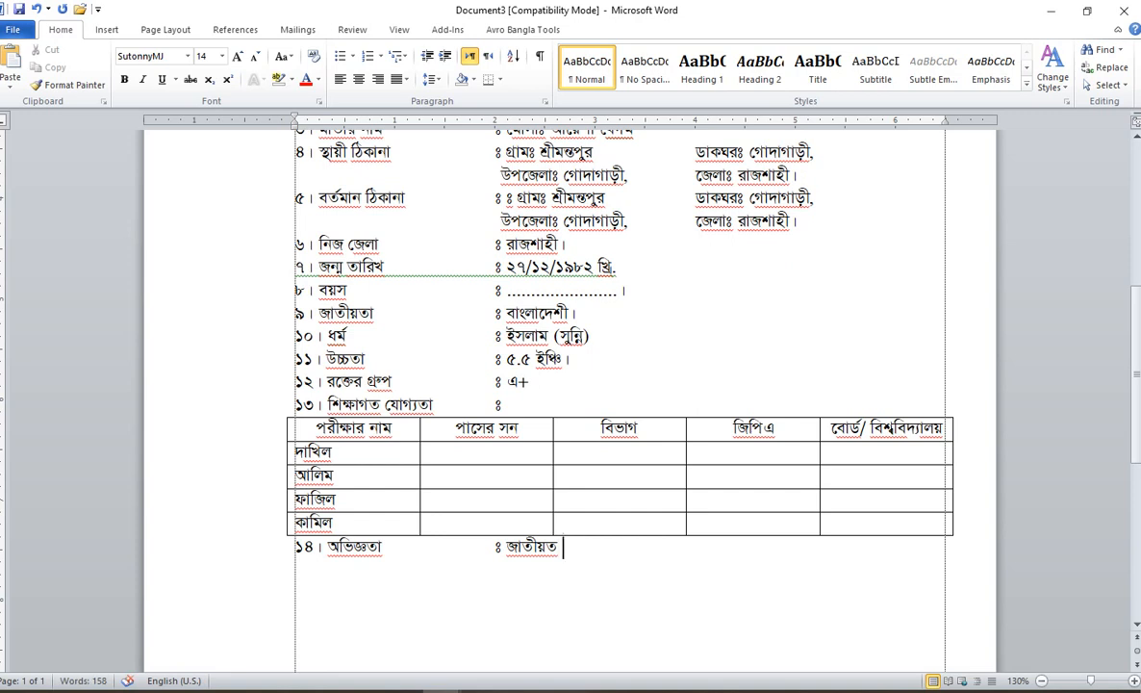
key("BackSpace")
type("দক্ষ")
key("BackSpace")
type("ক্ষমামা")
key("BackSpace")
key("BackSpace")
type("ন বেসিক")
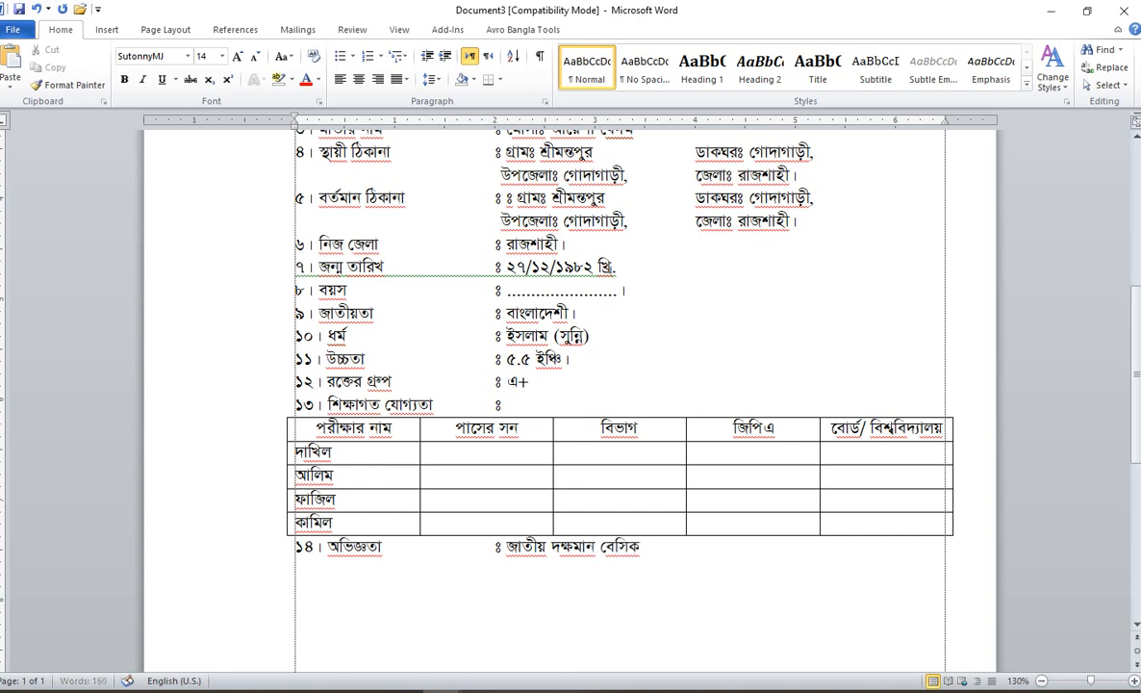
type(" (৩৬০) ঘন্টা,")
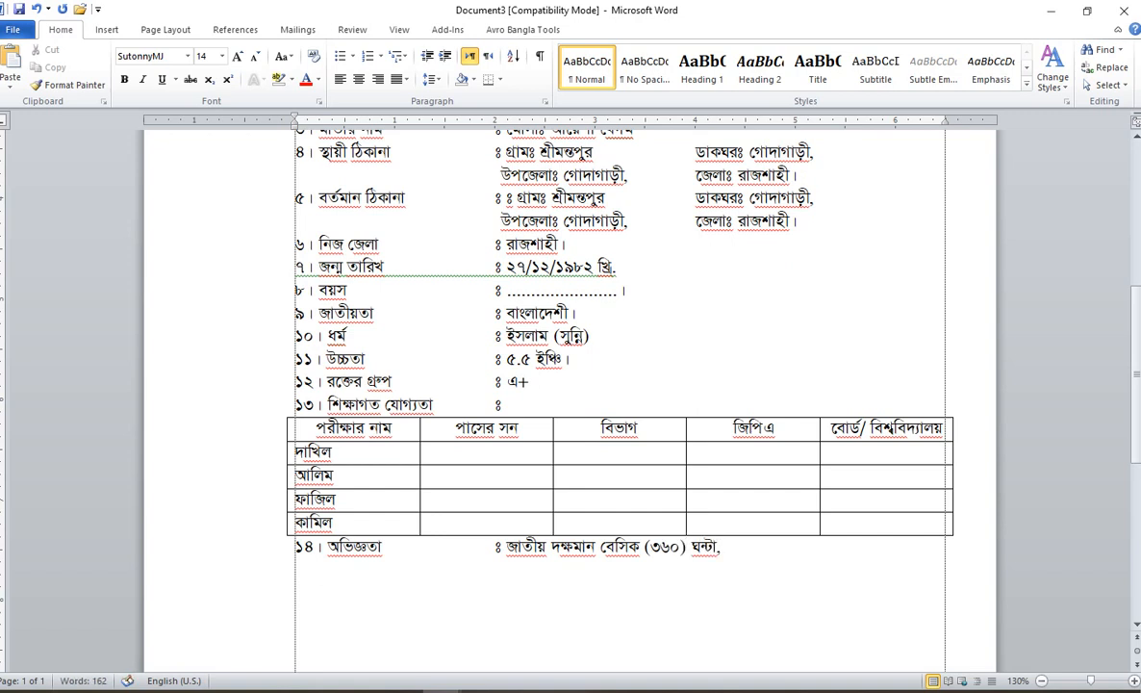
type(" জানুয়ারি-জুন")
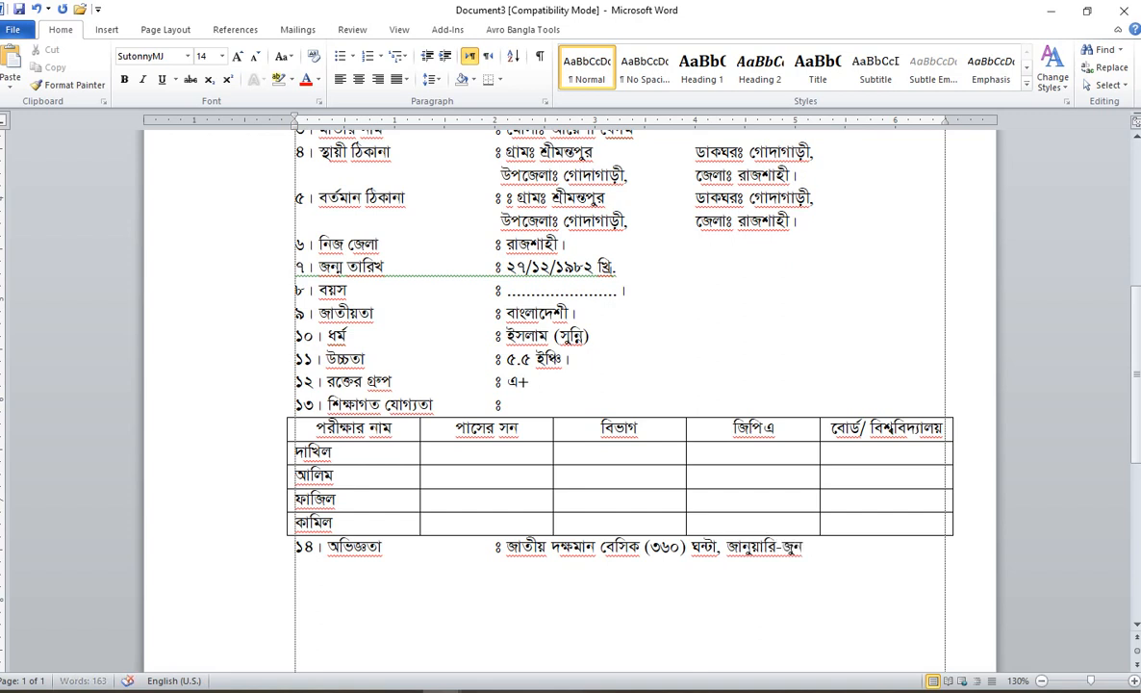
type(" ২০২২ খ্রি.")
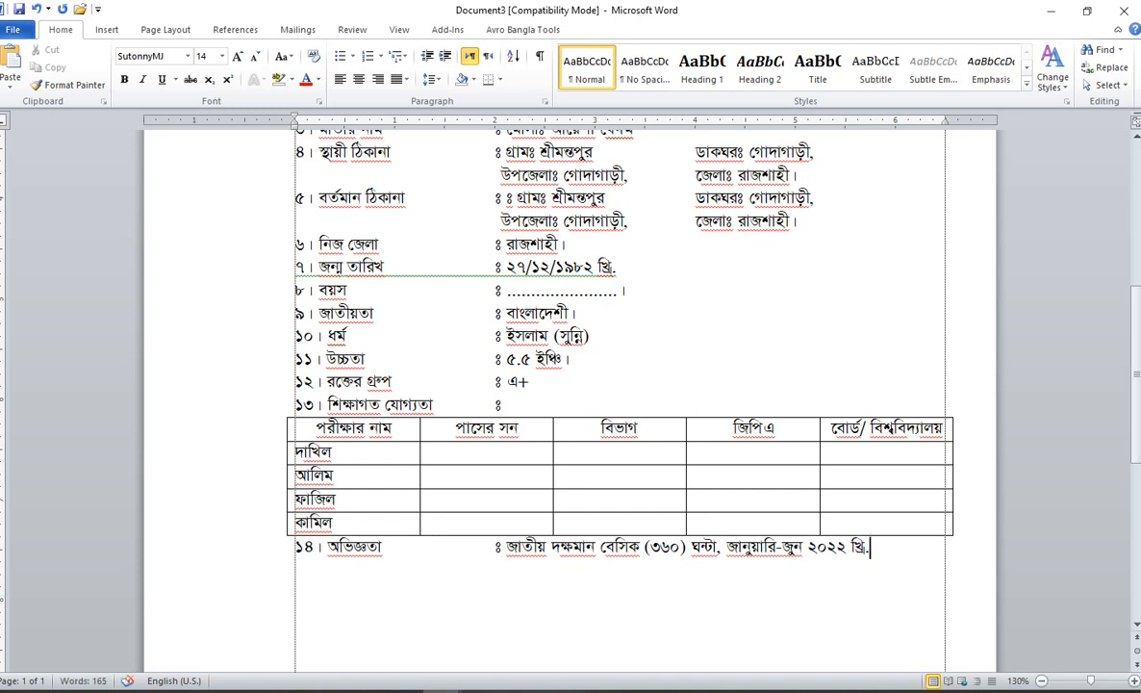
type(" কম্পিউ")
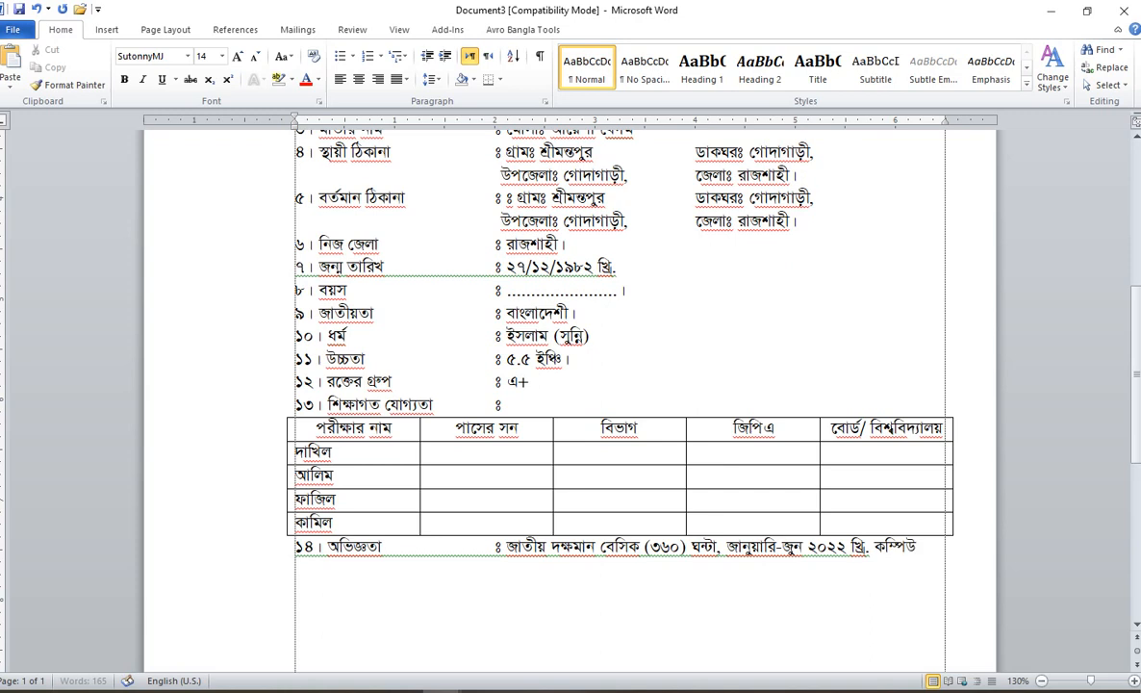
type("টার অফি")
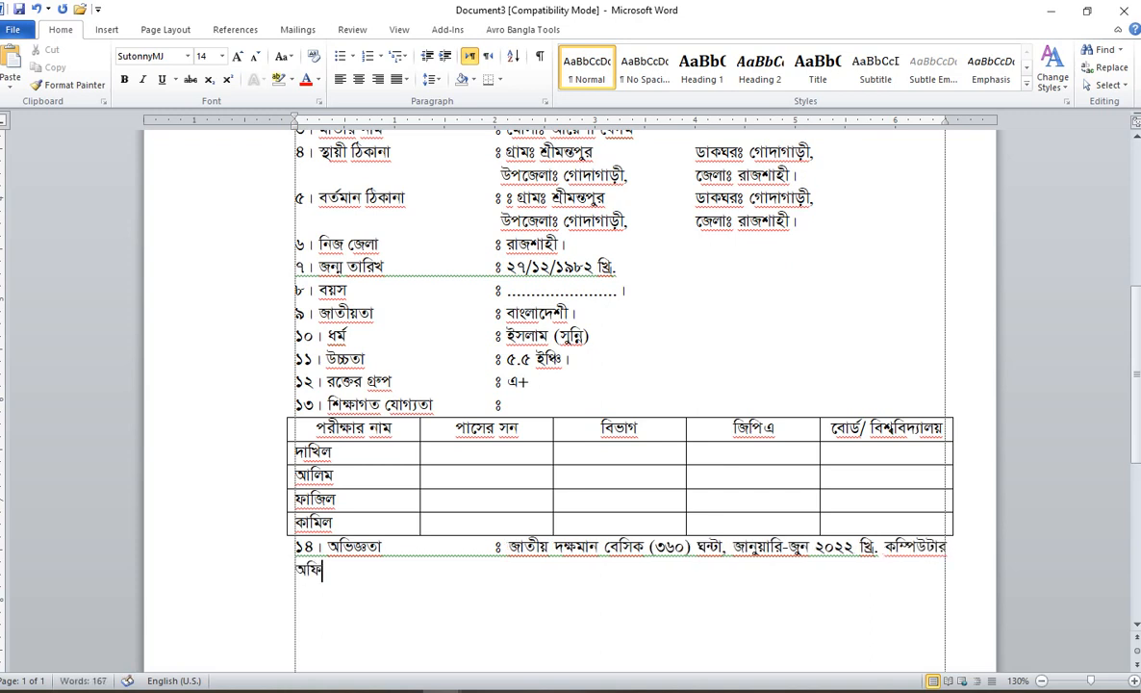
type("স এ্যাপলিকেশন")
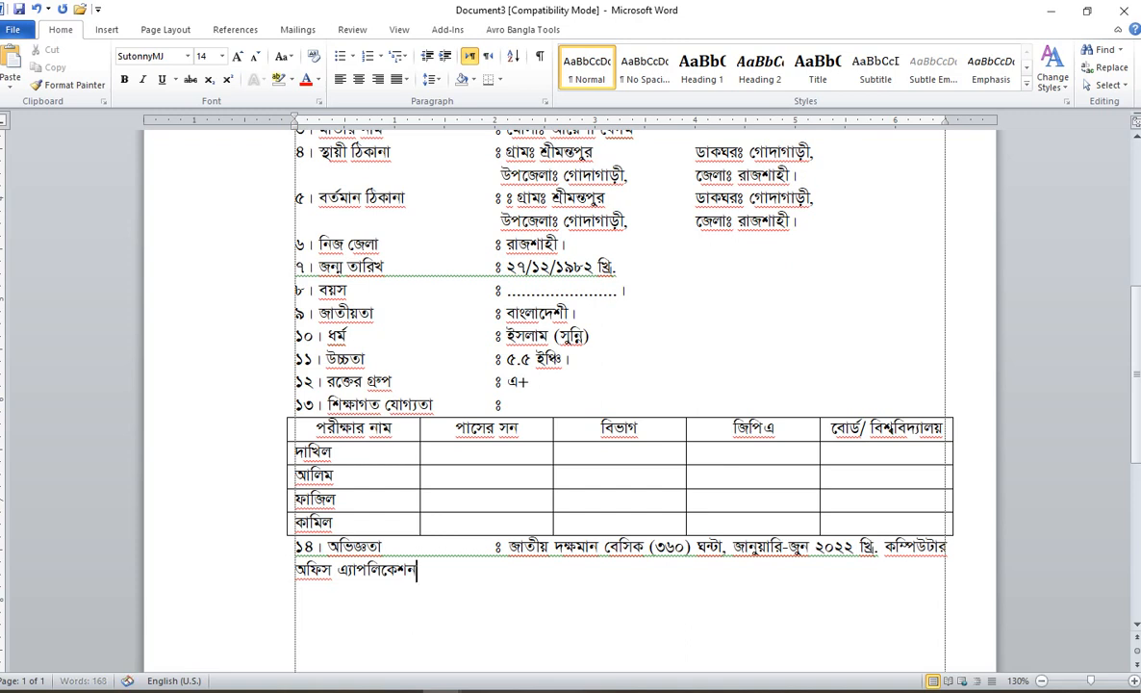
type("-৭")
type("৬")
type(",")
type(" কোস")
type("র্ সম্ব")
key("BackSpace")
key("BackSpace")
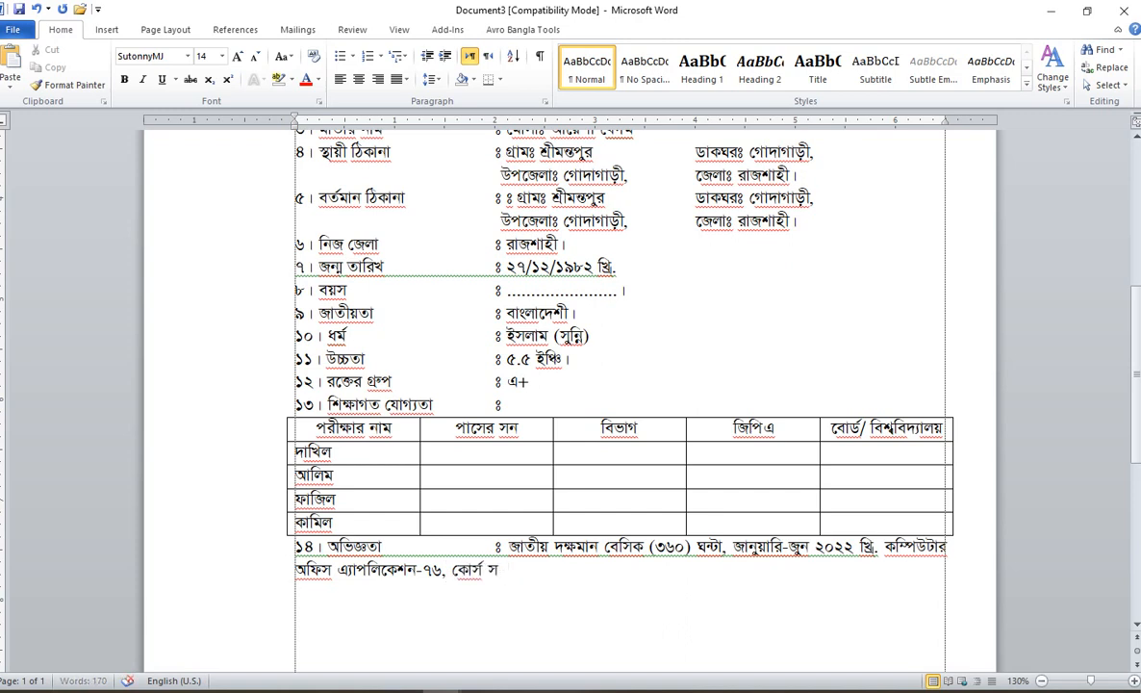
type("ম্পন্ন")
type("।")
type(" প্রতিষ্ঠানঃ")
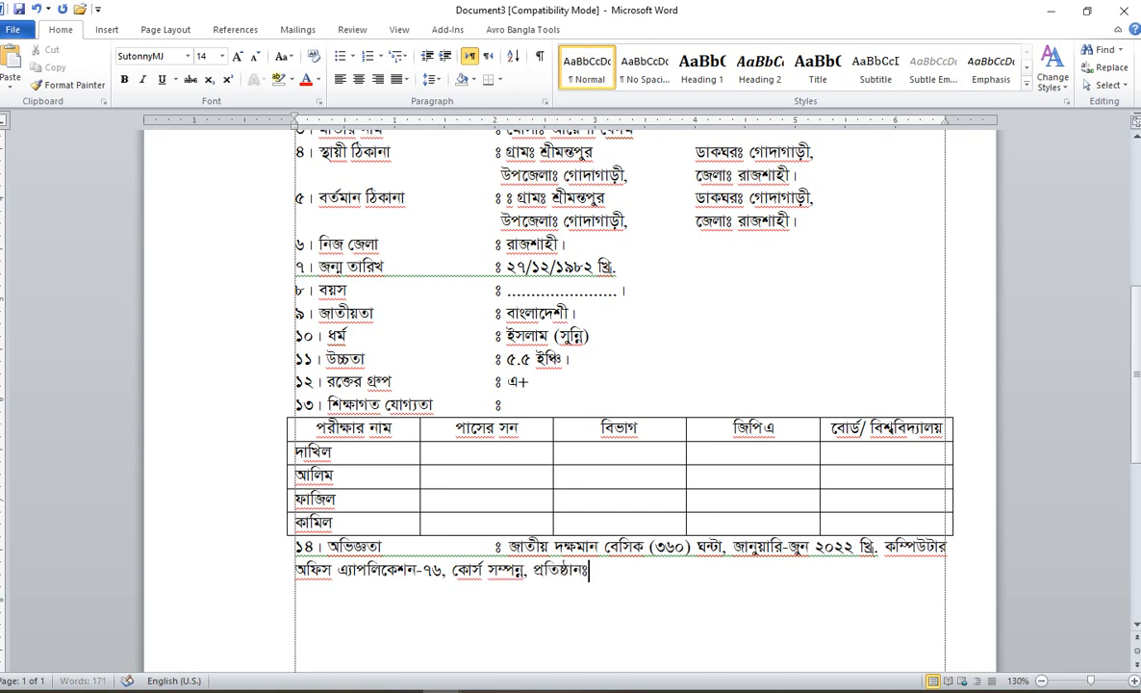
type(" এস.কে কম্পিউটার")
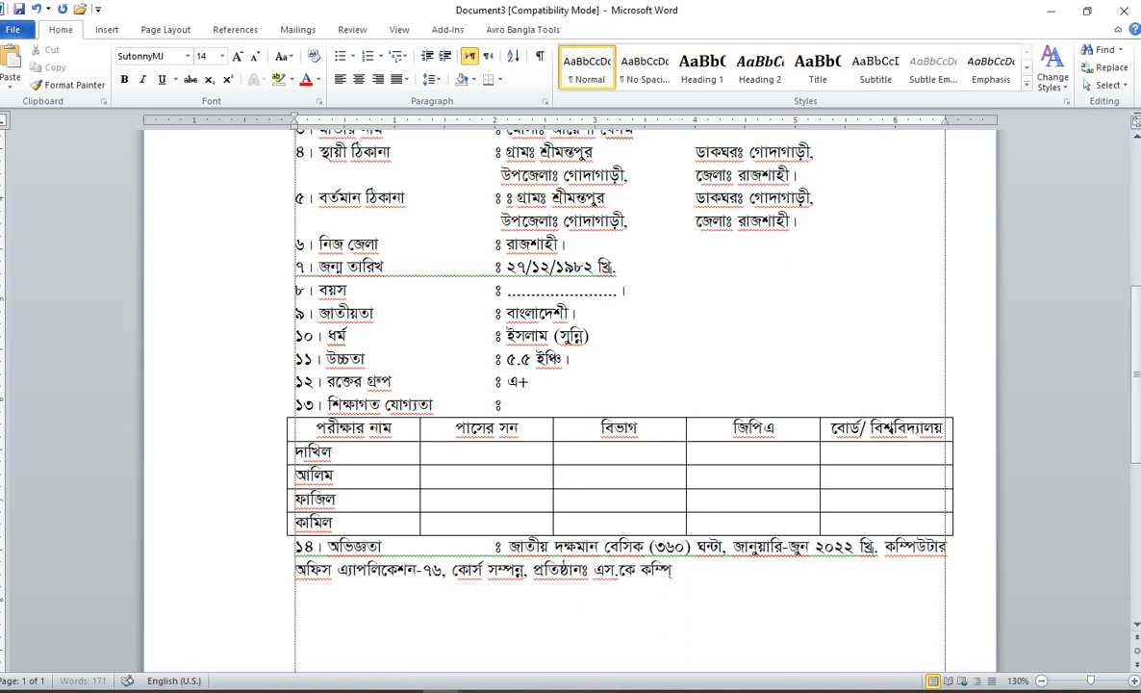
type(" ট্রেনিং ে")
type("সন্টার")
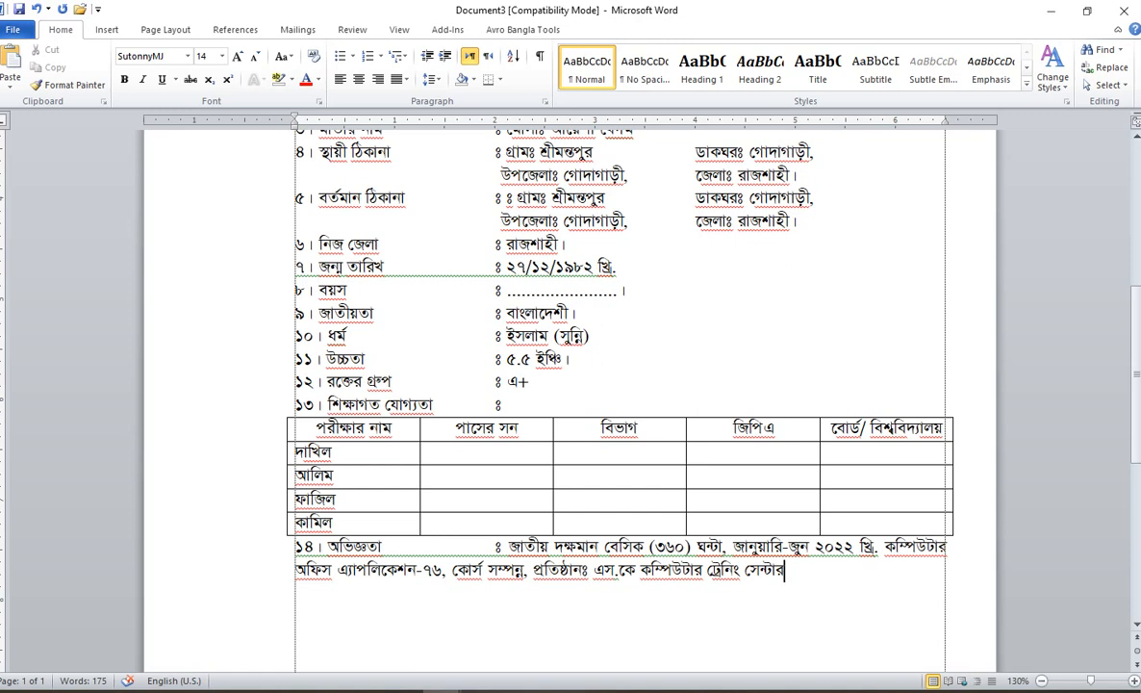
Step: Finish item ১৪ with ', গোদাগাড়ী, রাজশাহী। বোর্ডঃ বাংলাদেশ কারিগরি শিক্ষা বোর্ড, ঢাকা'
type(", গোদাগাড়ী, রাজ")
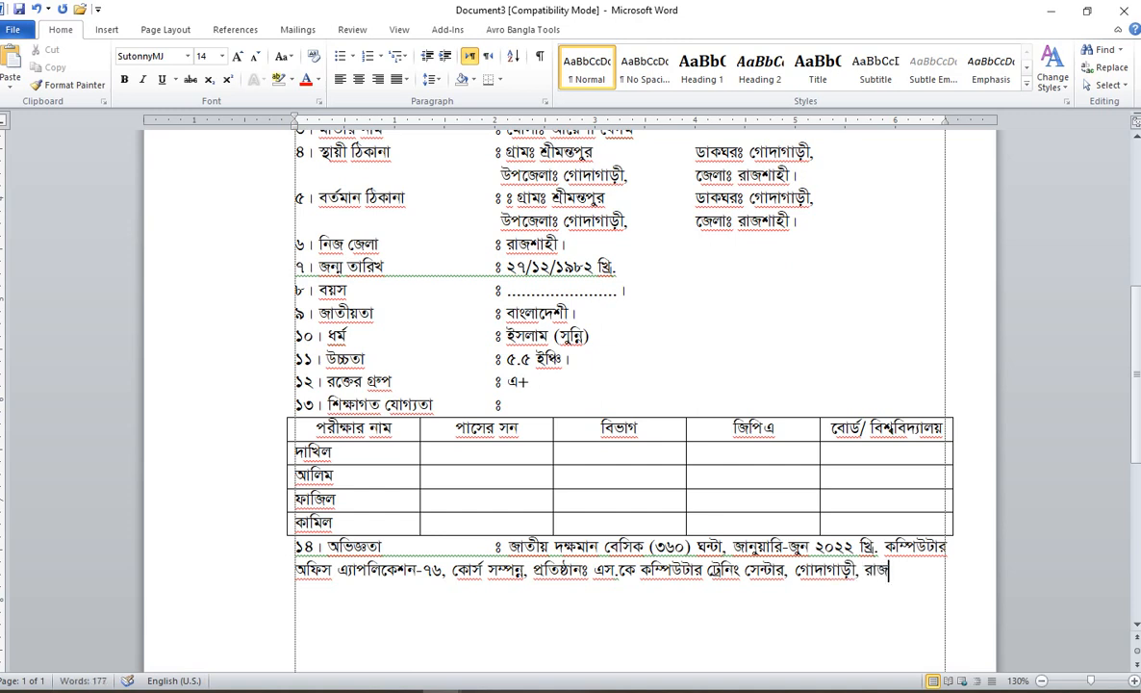
type("শাহী।")
type(" বো")
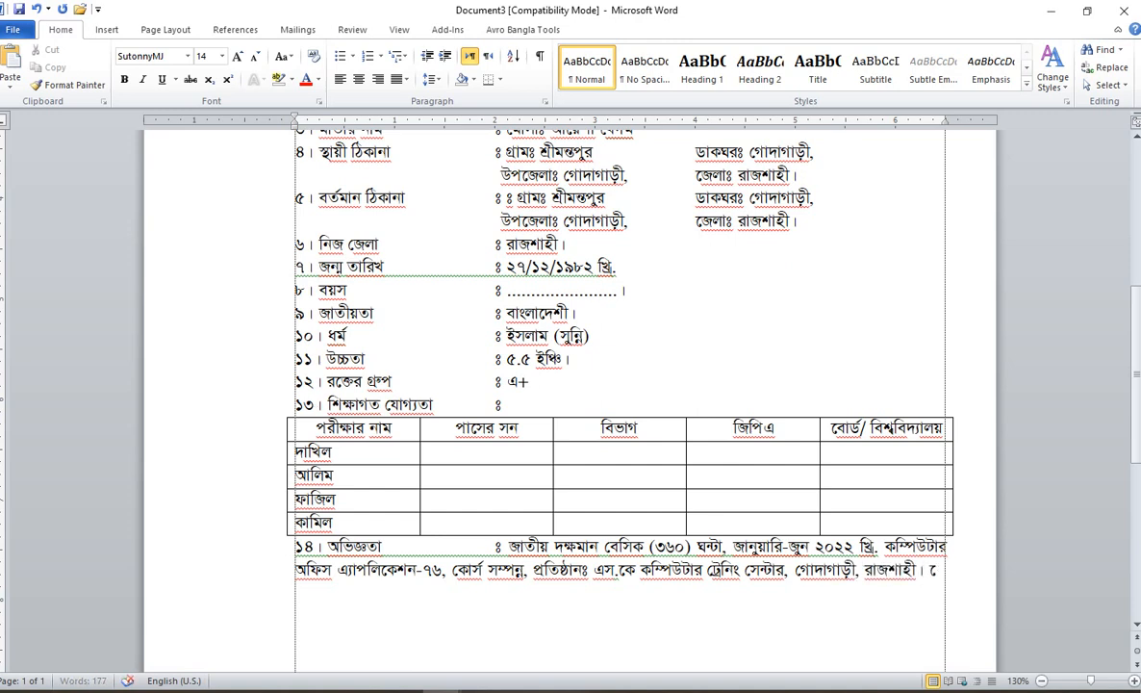
type("র্ডঃ ")
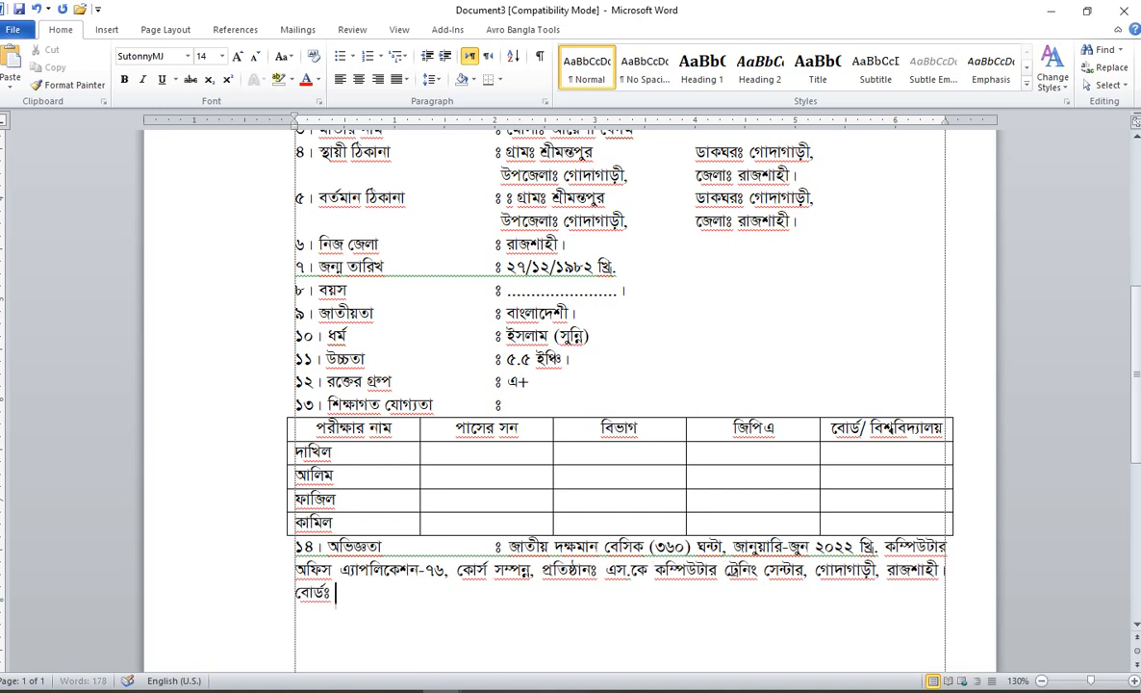
type("বাংলাদেশ কা")
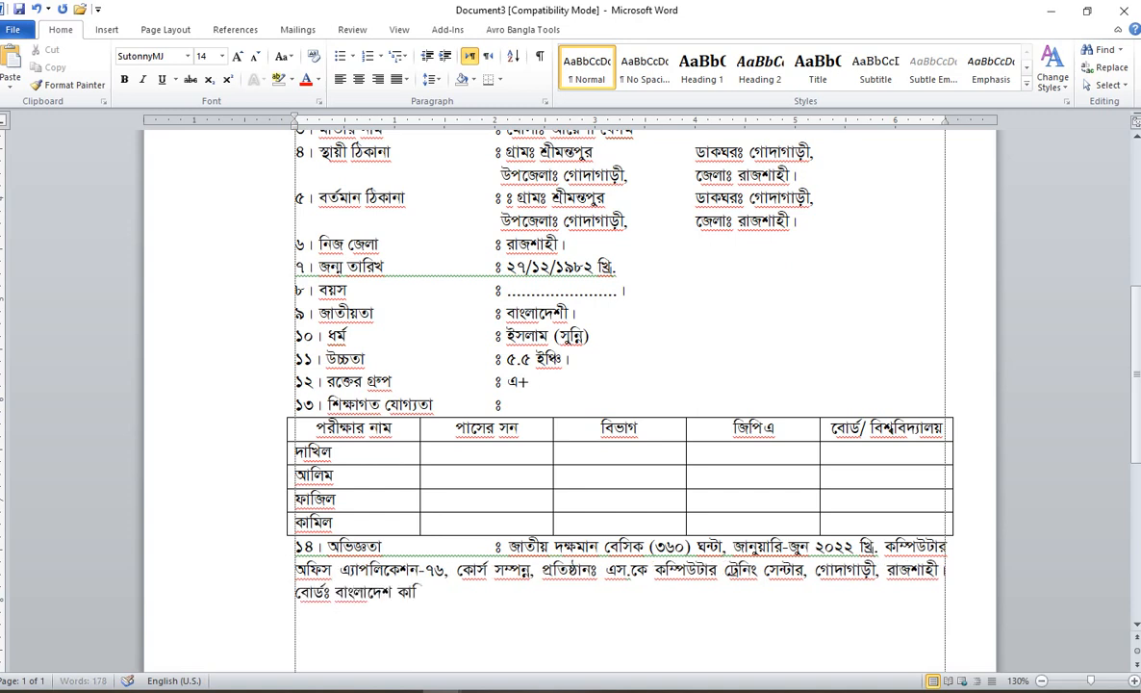
type("রিগরি শিক্")
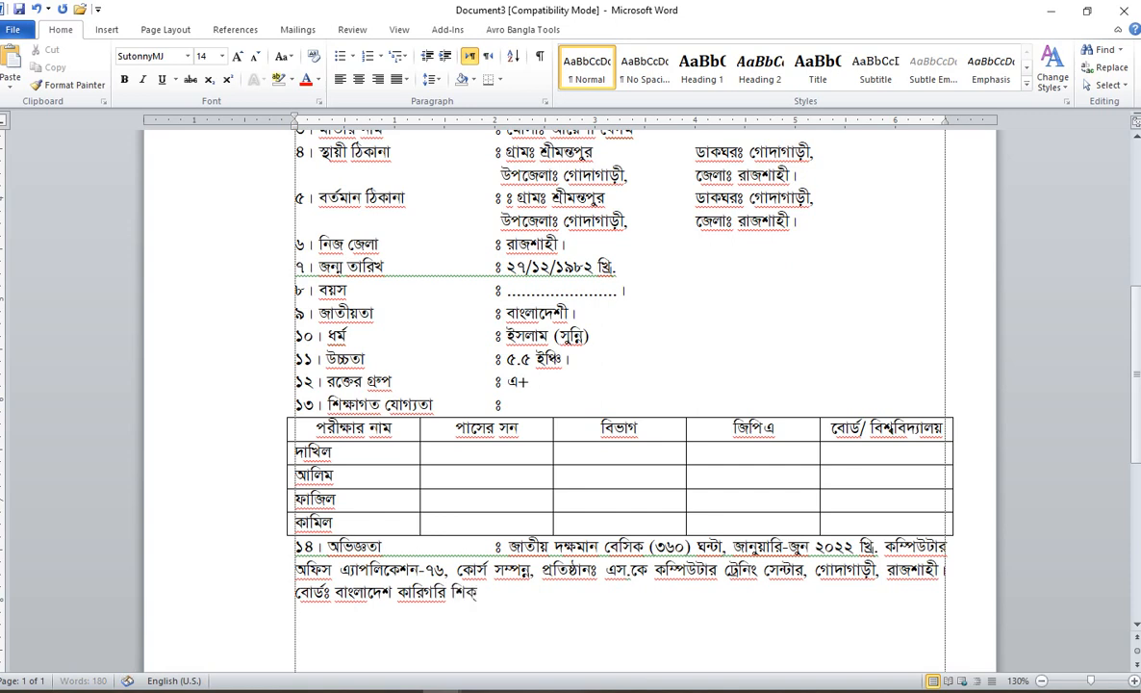
type("ষা বোর্ড, ঢাকা।")
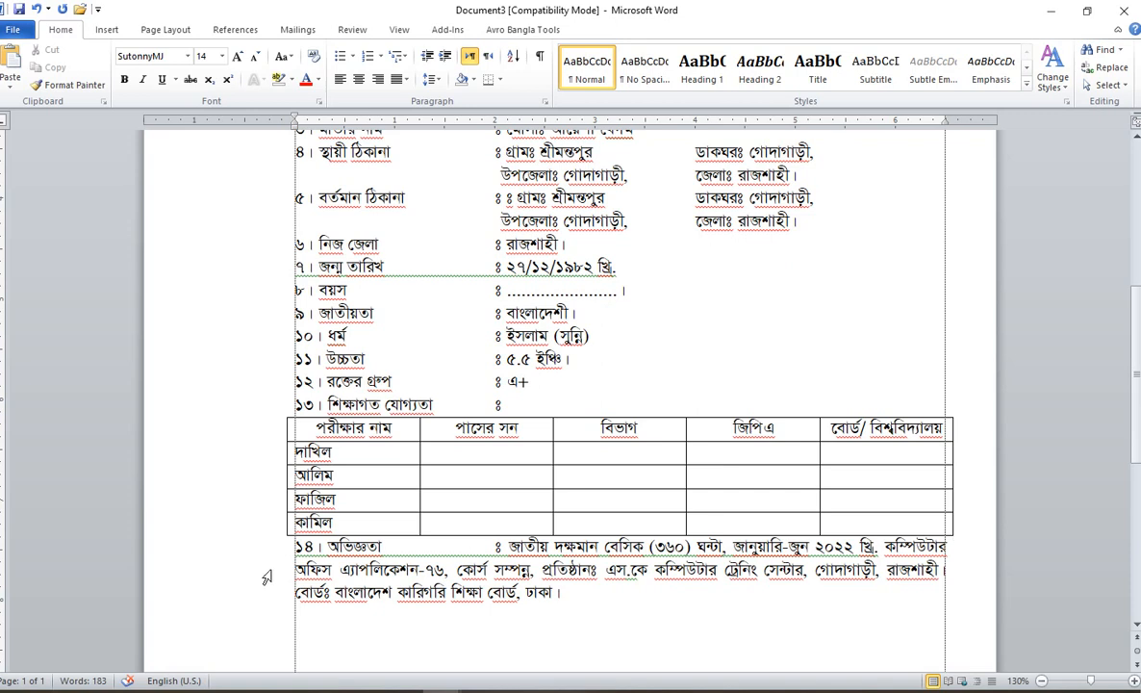
Step: Select the wrapped experience lines and indent them twice with Ctrl+M
left_click_drag(267, 576, 269, 599)
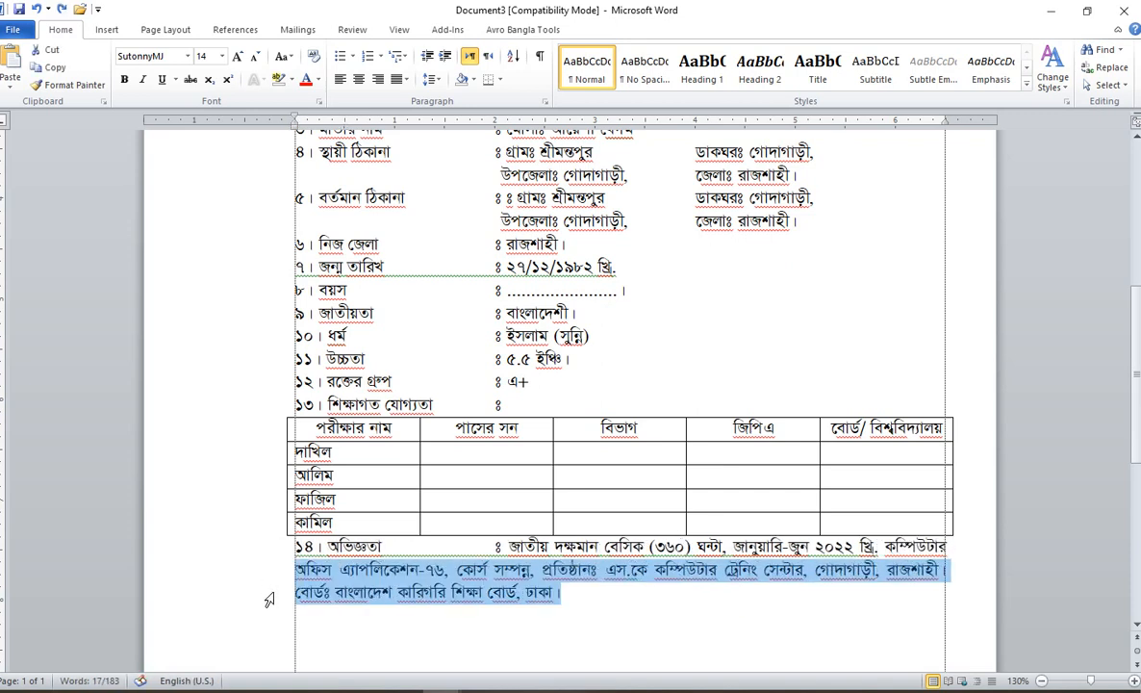
left_click(308, 578)
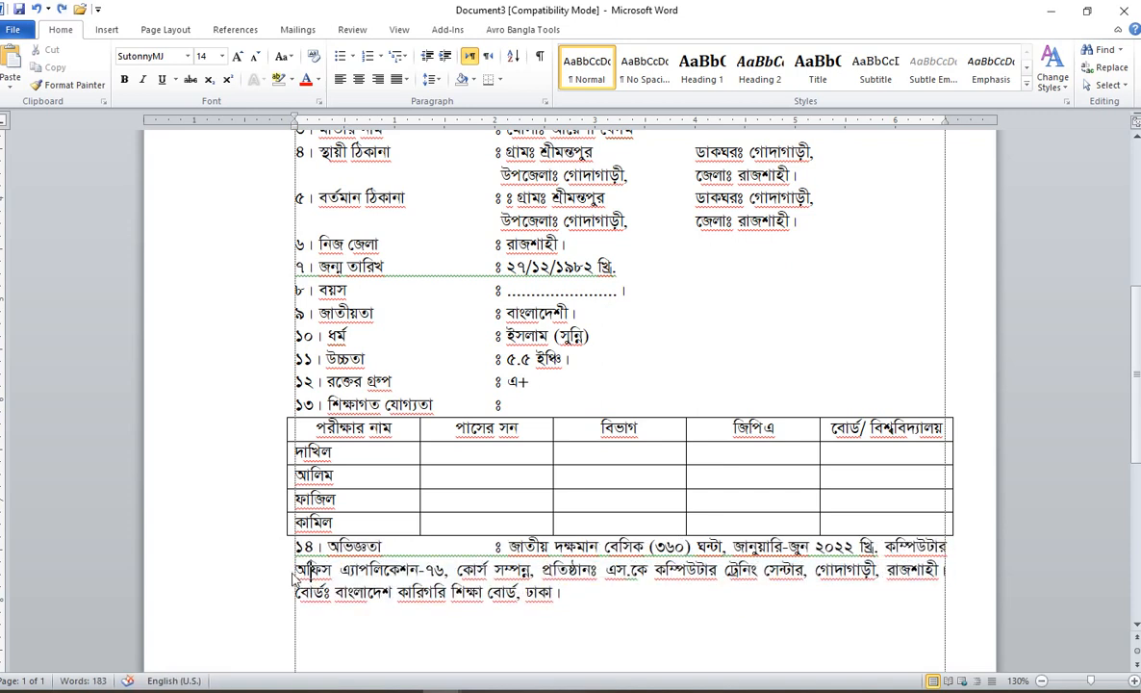
left_click(278, 577)
key("shift+Down")
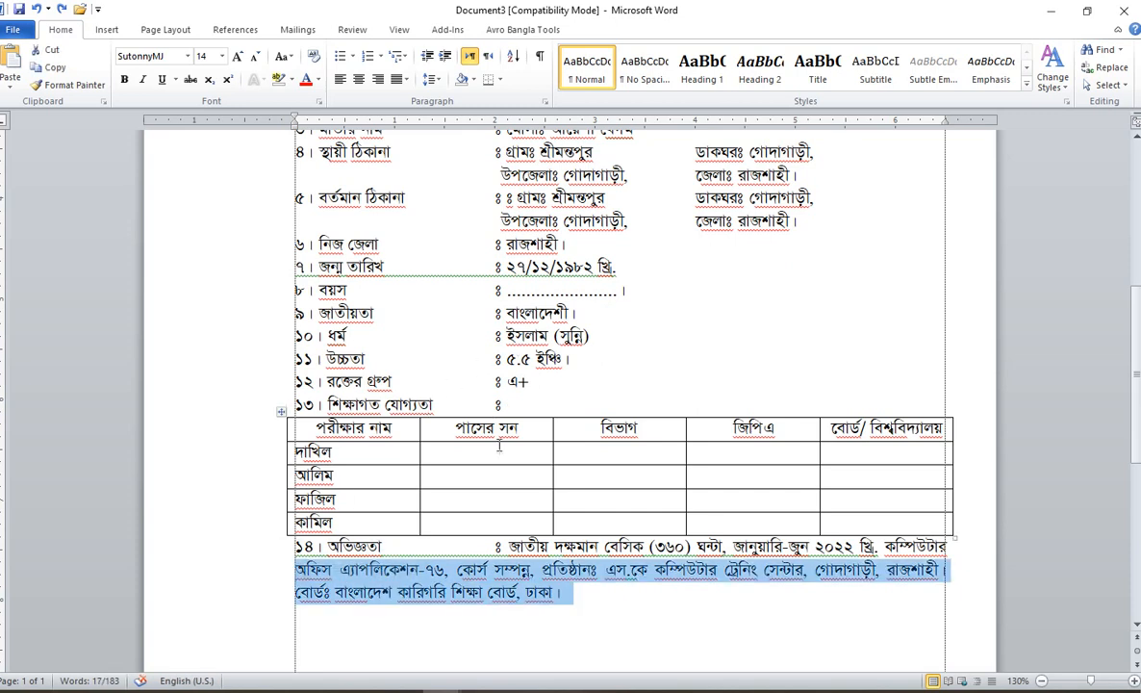
left_click(465, 593)
left_click_drag(259, 571, 256, 597)
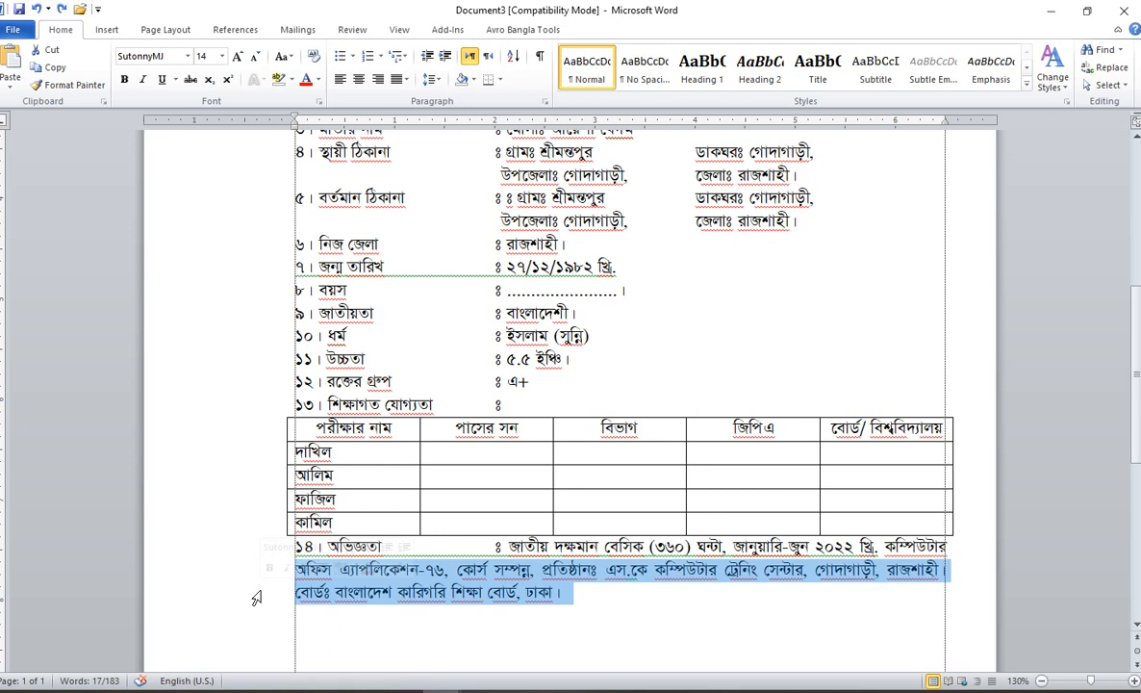
key("ctrl+m")
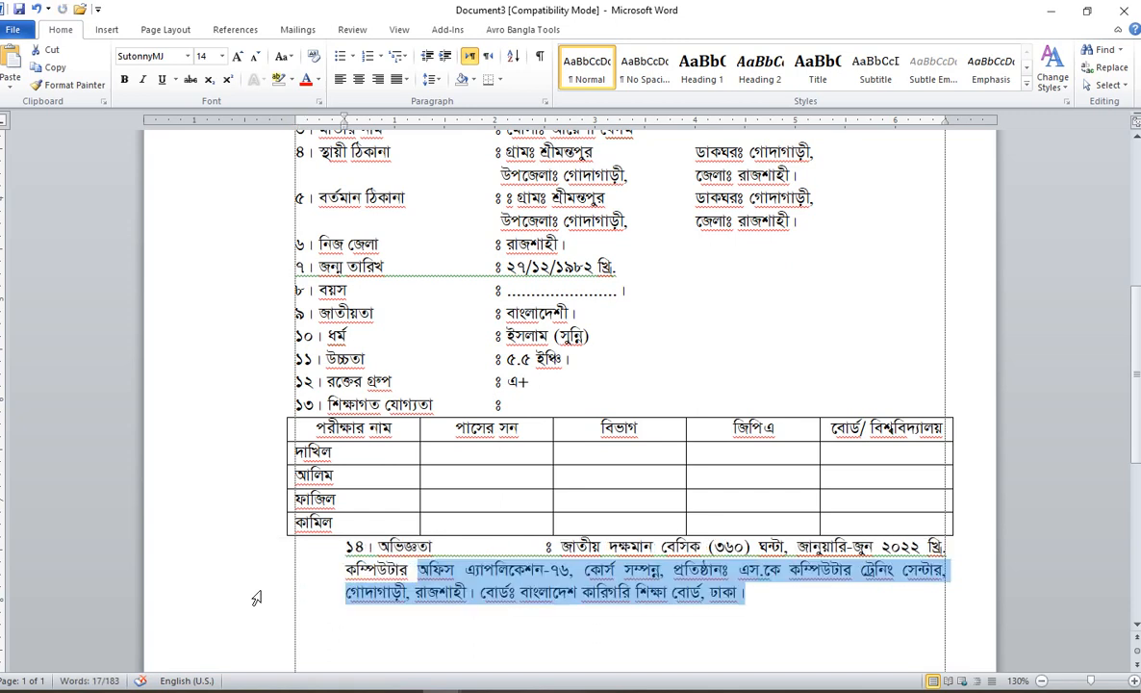
key("ctrl+m")
key("ctrl+m")
key("ctrl+m")
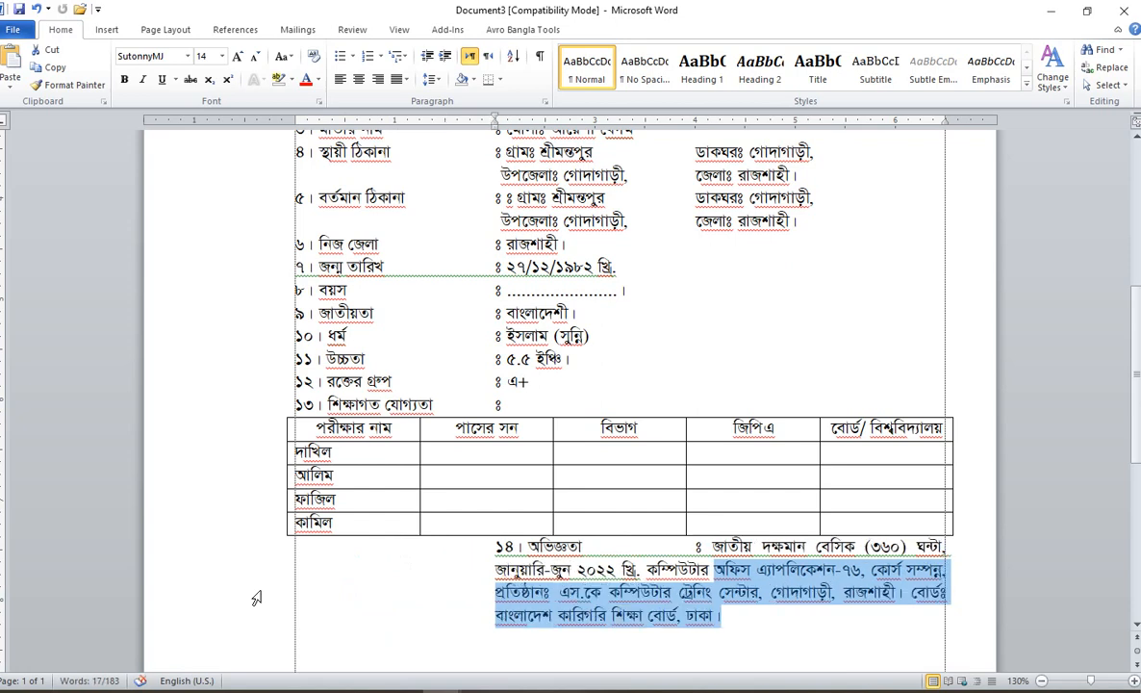
Step: Hang the wrapped lines under the colon, first line at the margin, removing the extra tab
left_click(445, 545)
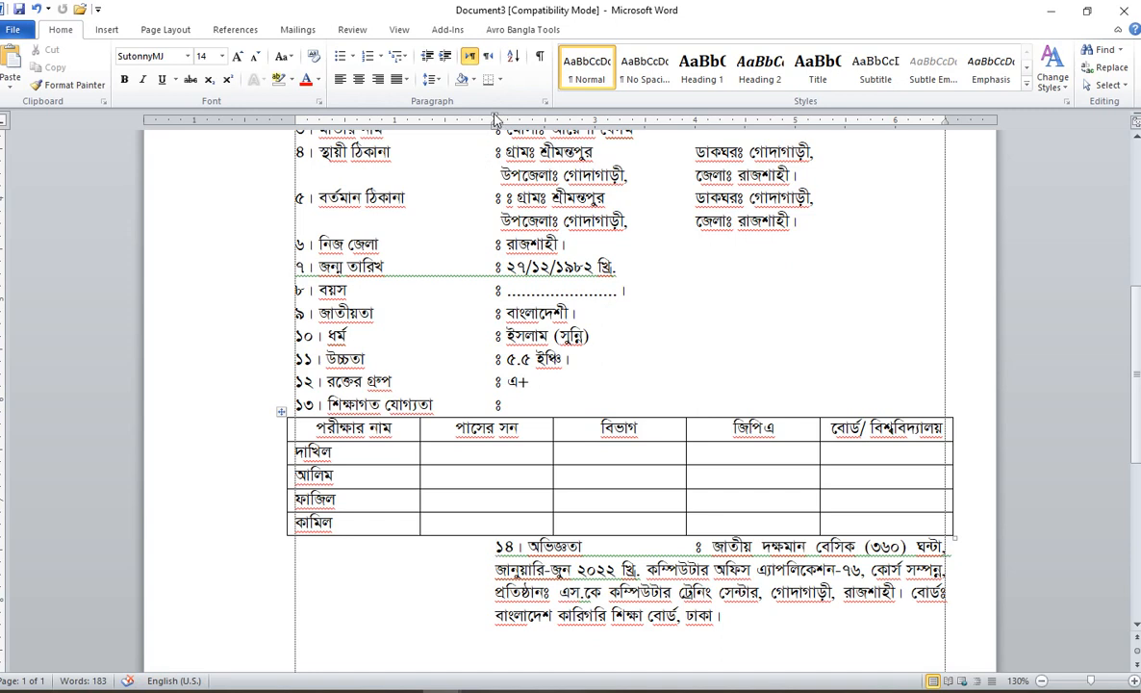
left_click_drag(495, 122, 273, 115)
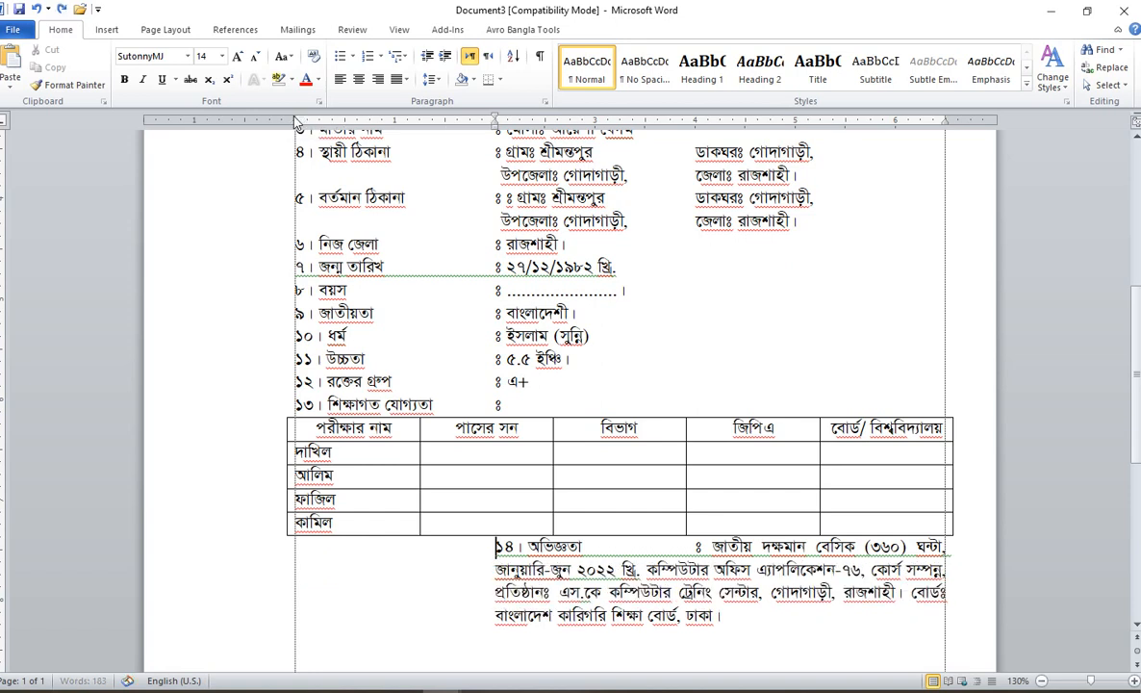
left_click_drag(295, 123, 496, 124)
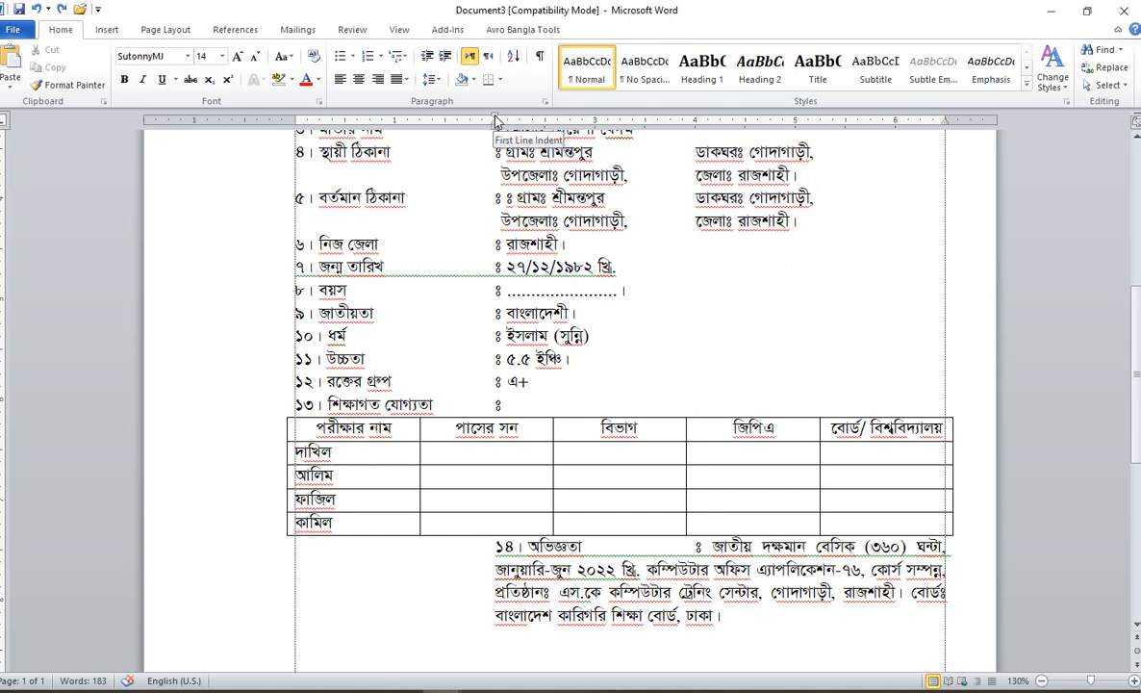
left_click_drag(495, 122, 296, 121)
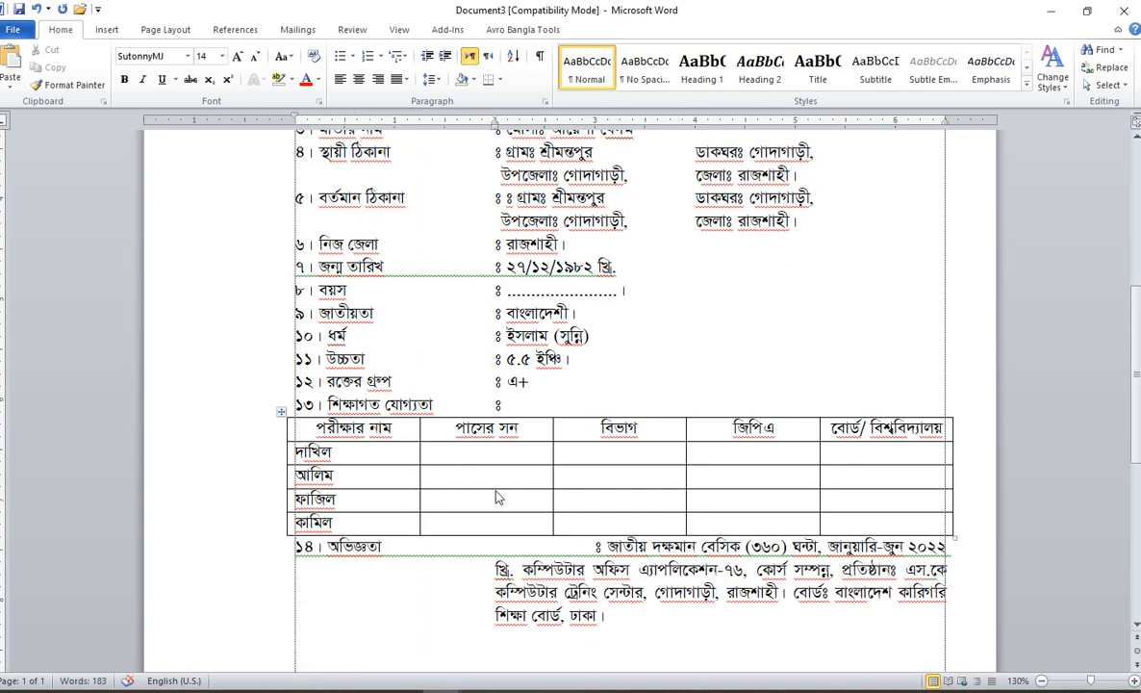
left_click(594, 548)
key("BackSpace")
key("BackSpace")
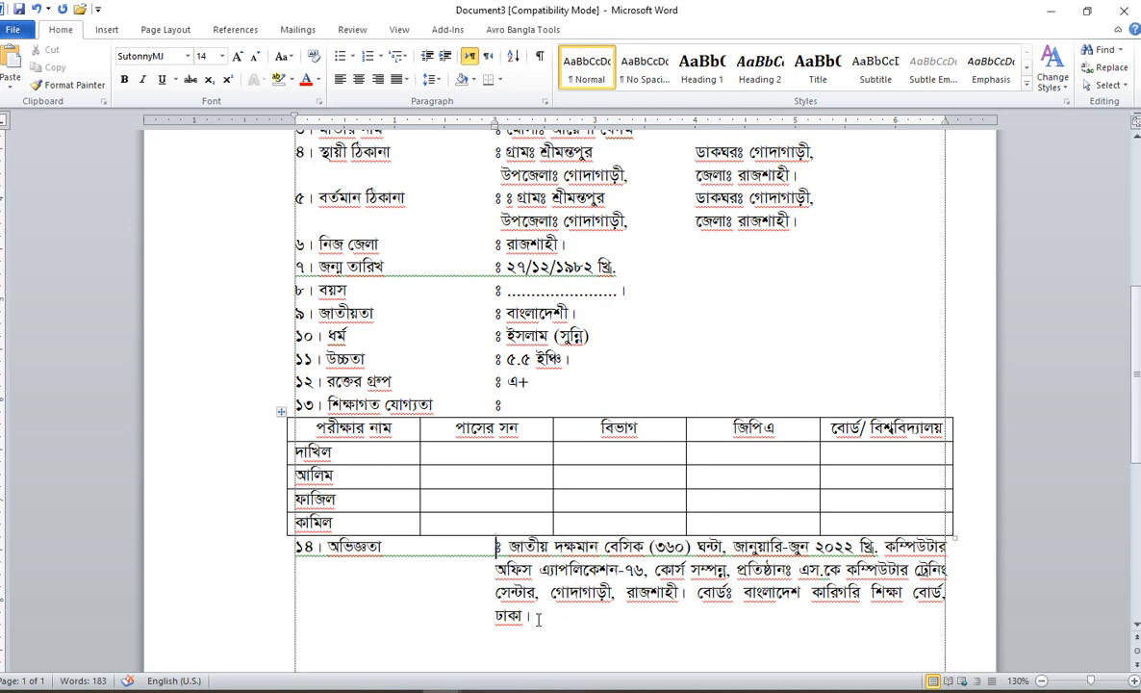
scroll(556, 516, "down", 1)
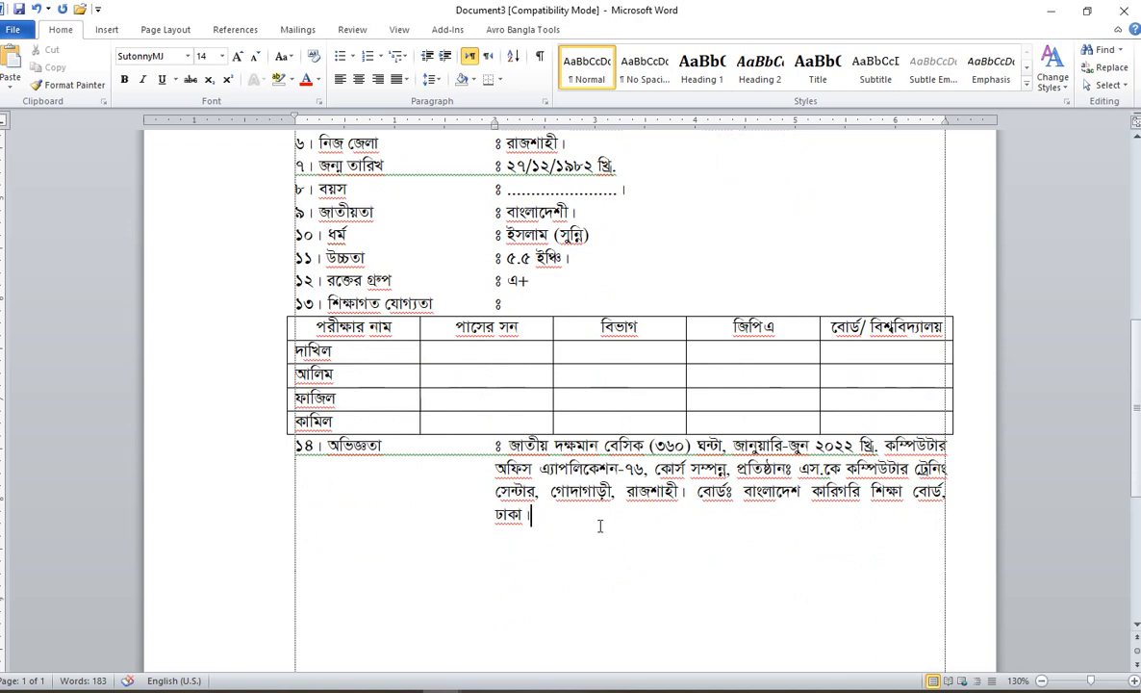
Step: Add a centred নিবেদক line below the experience entry
key("Return")
key("Return")
type("স্বাক্ষর")
key("ctrl+e")
left_click(602, 562)
double_click(620, 560)
type("নি")
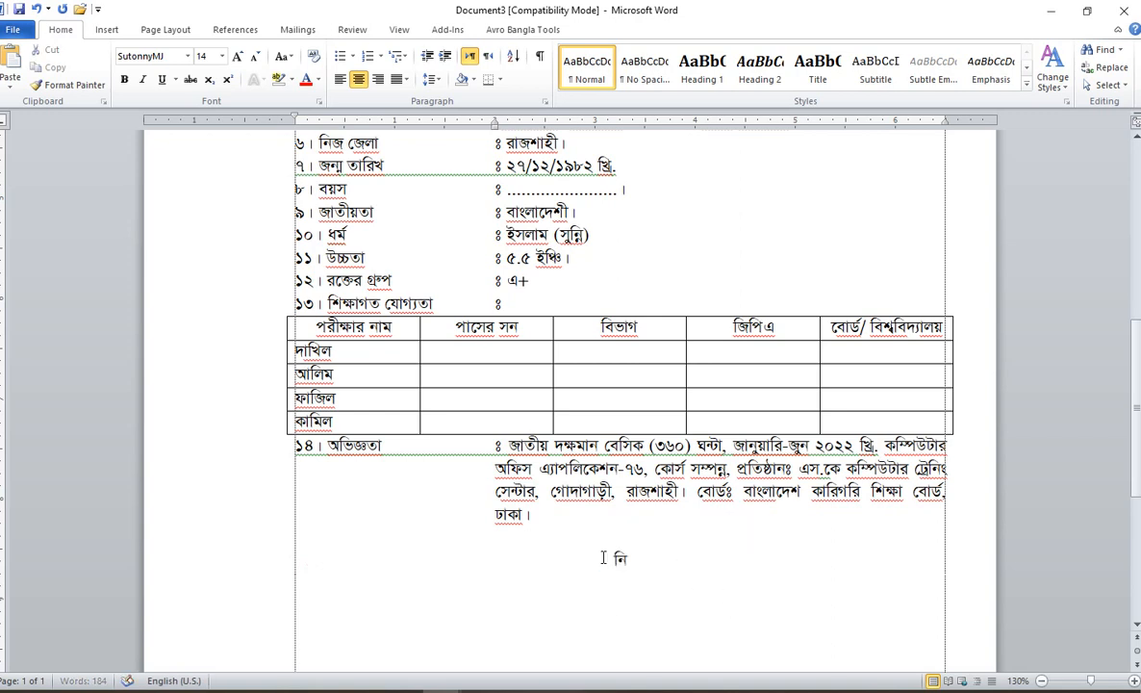
type("েদ")
type("ক")
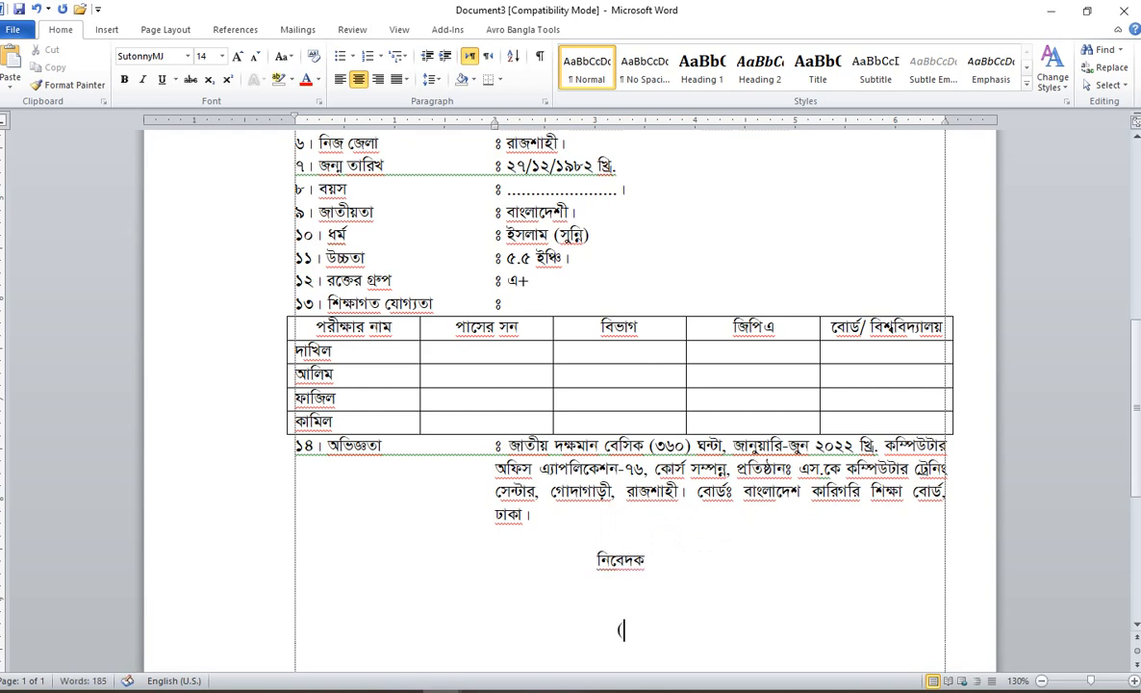
Step: Put the applicant's name, copied from item 1, in brackets beneath নিবেদক
scroll(621, 624, "up", 4)
left_click_drag(599, 234, 507, 235)
key("ctrl+c")
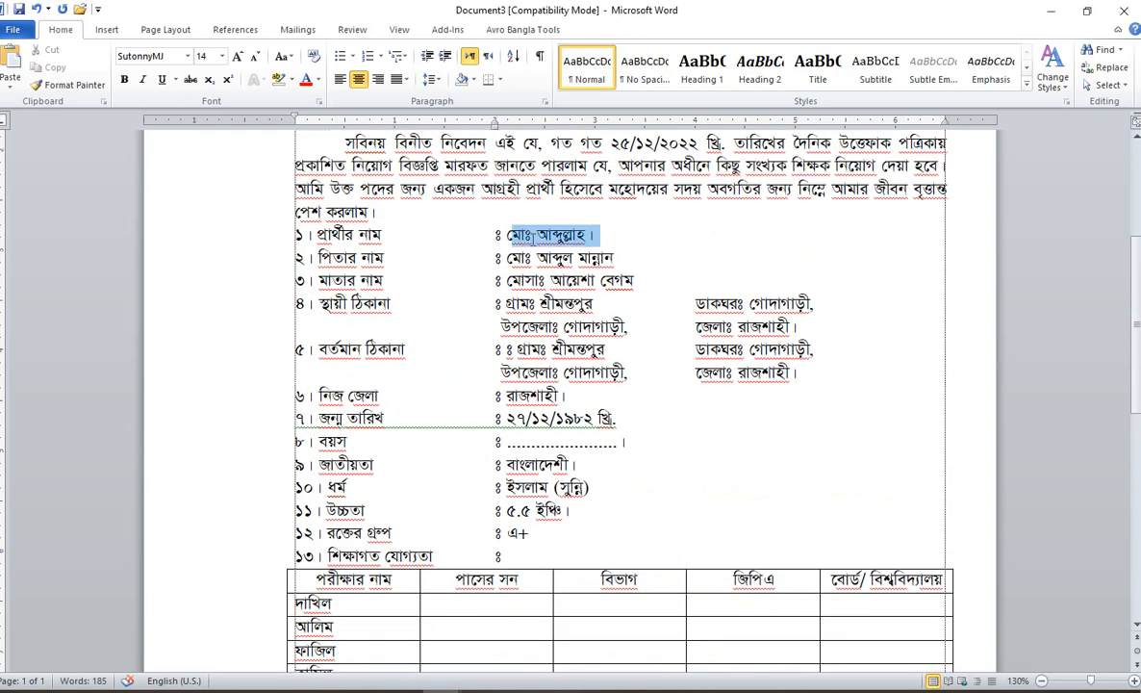
scroll(620, 510, "down", 4)
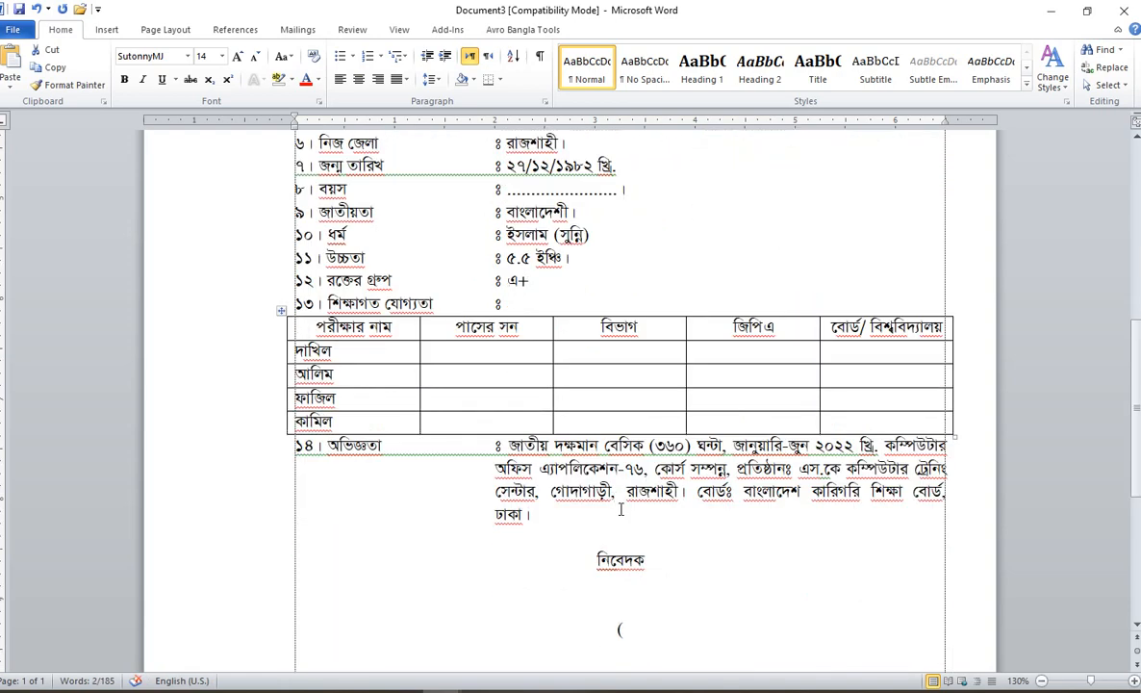
scroll(690, 605, "down", 2)
left_click(646, 530)
key("ctrl+v")
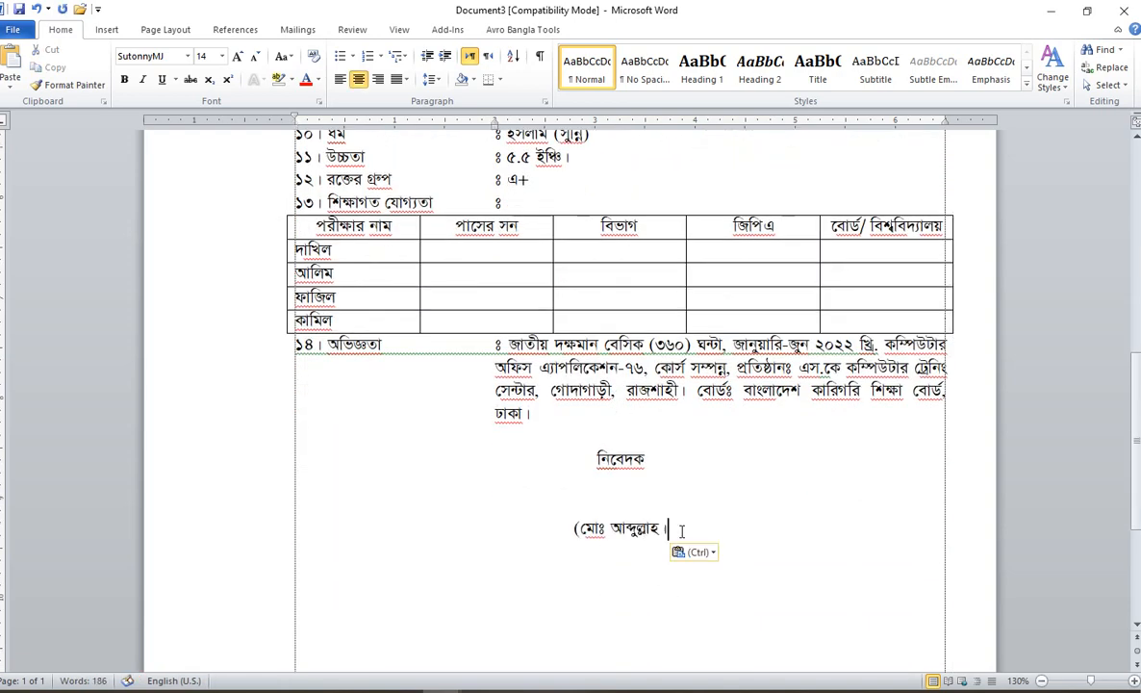
key("BackSpace")
type(")")
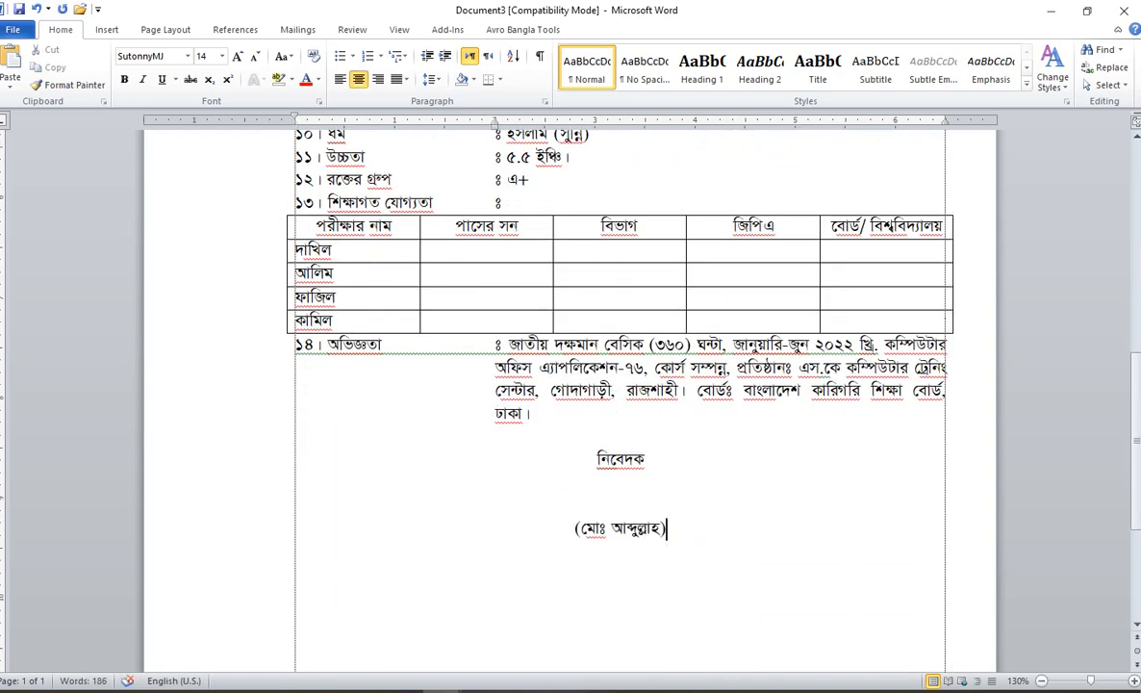
Step: Shift both signature lines two tab stops to the right
left_click_drag(591, 461, 685, 525)
key("Tab")
key("Tab")
key("Tab")
key("Tab")
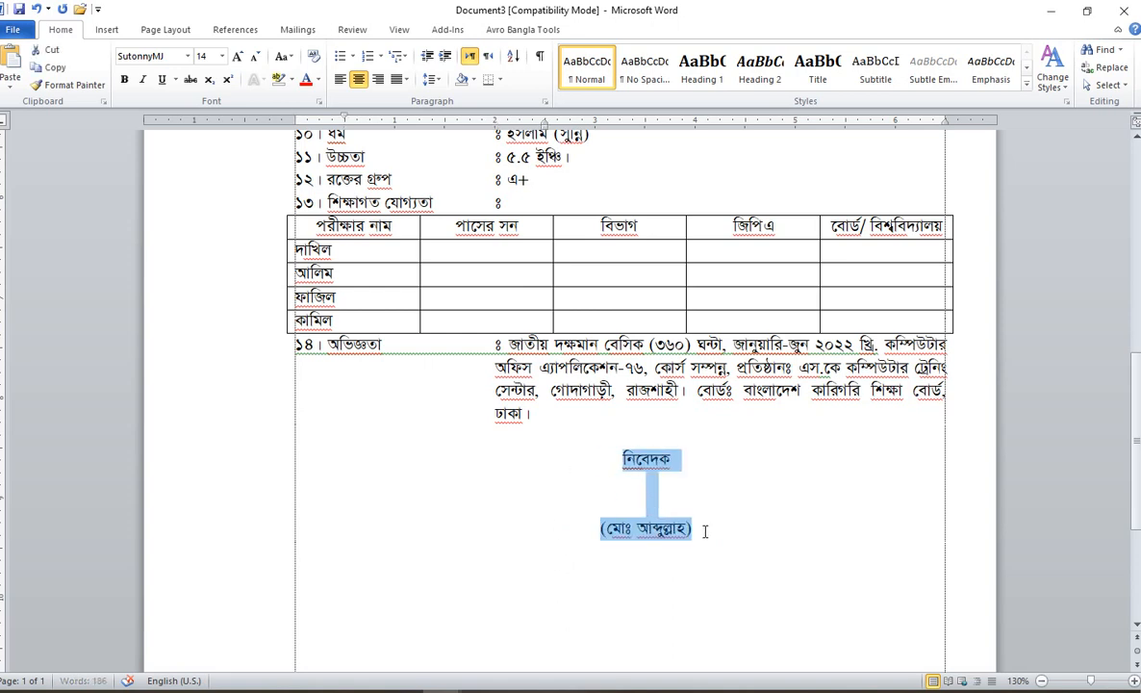
left_click(584, 552)
left_click_drag(592, 459, 591, 543)
key("Tab")
key("Tab")
key("Tab")
key("Tab")
key("Tab")
key("Tab")
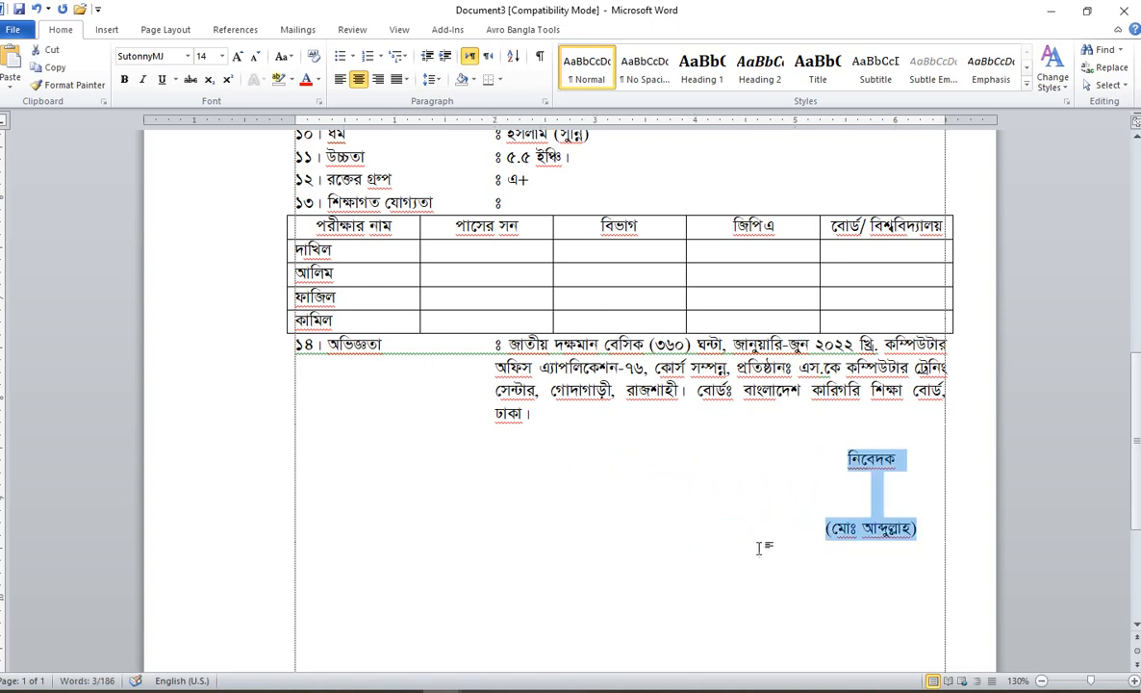
left_click(595, 494)
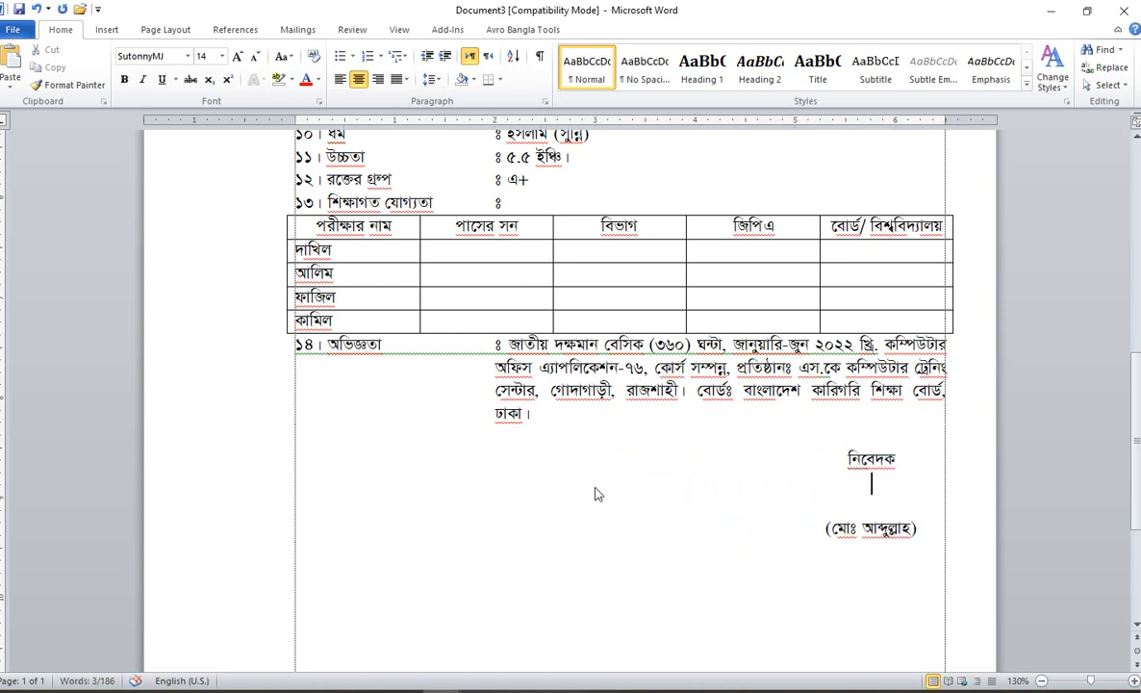
Step: Draw a text box below the experience entry
left_click(107, 31)
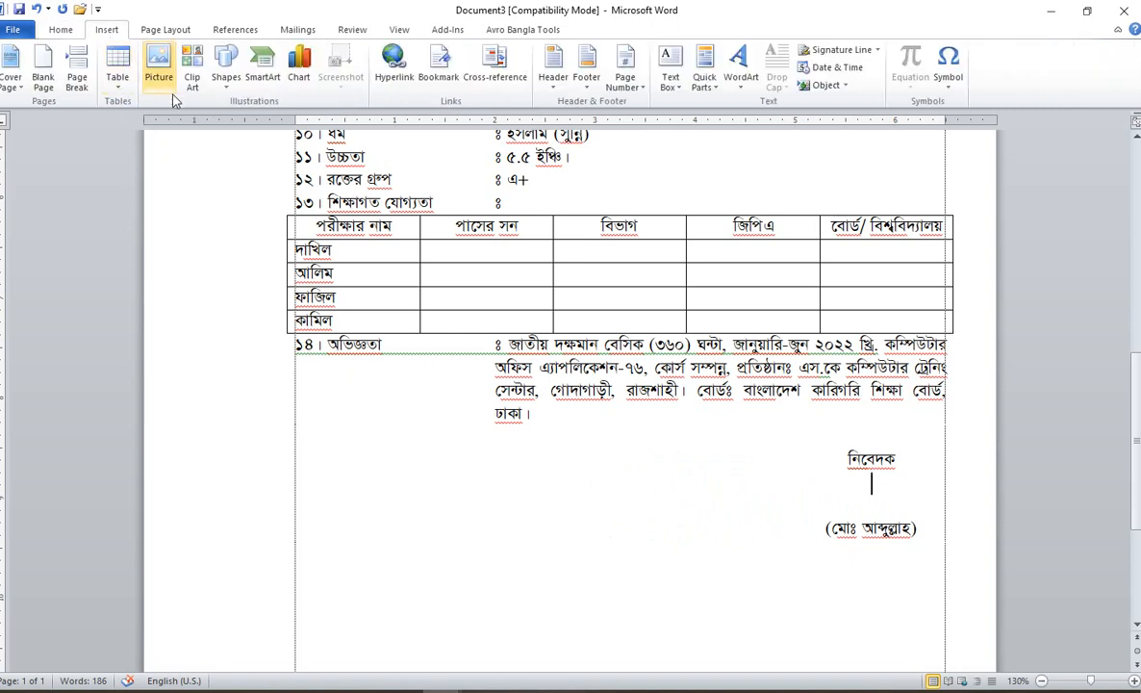
left_click(226, 65)
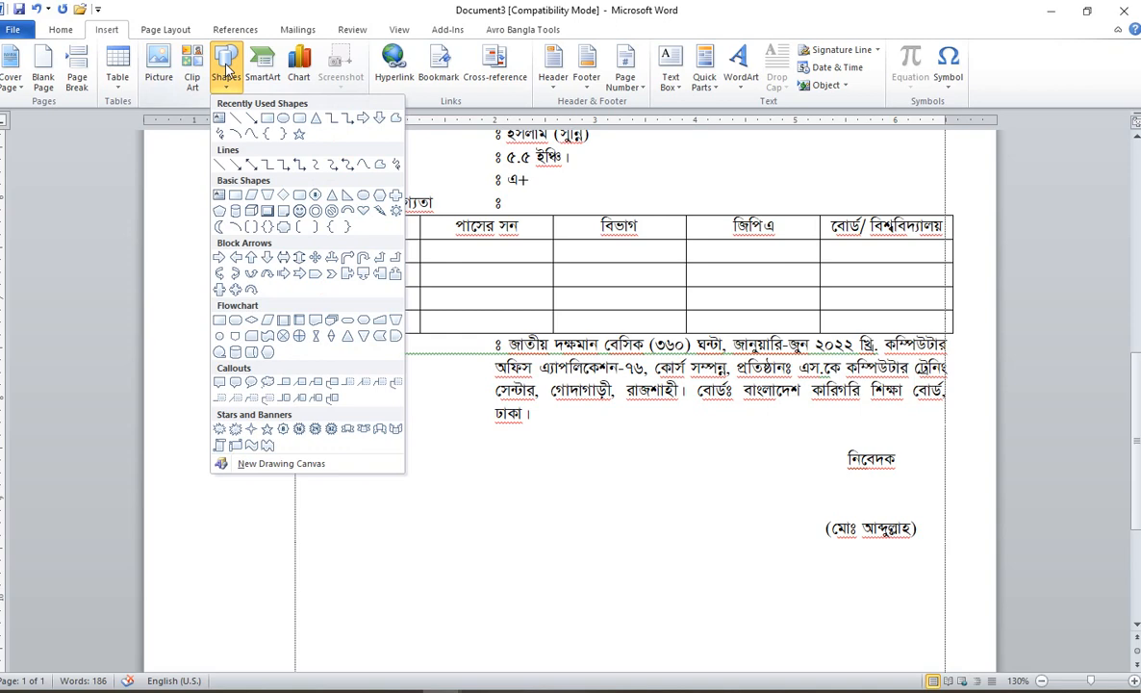
left_click(218, 194)
scroll(376, 462, "down", 2)
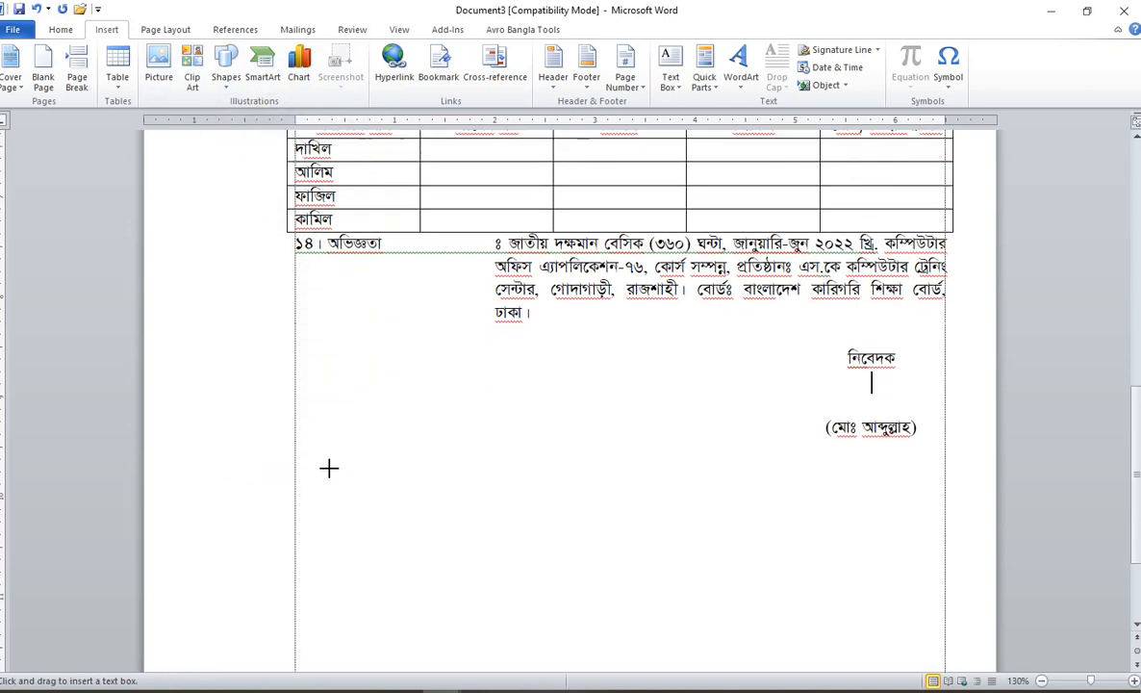
left_click_drag(298, 353, 653, 644)
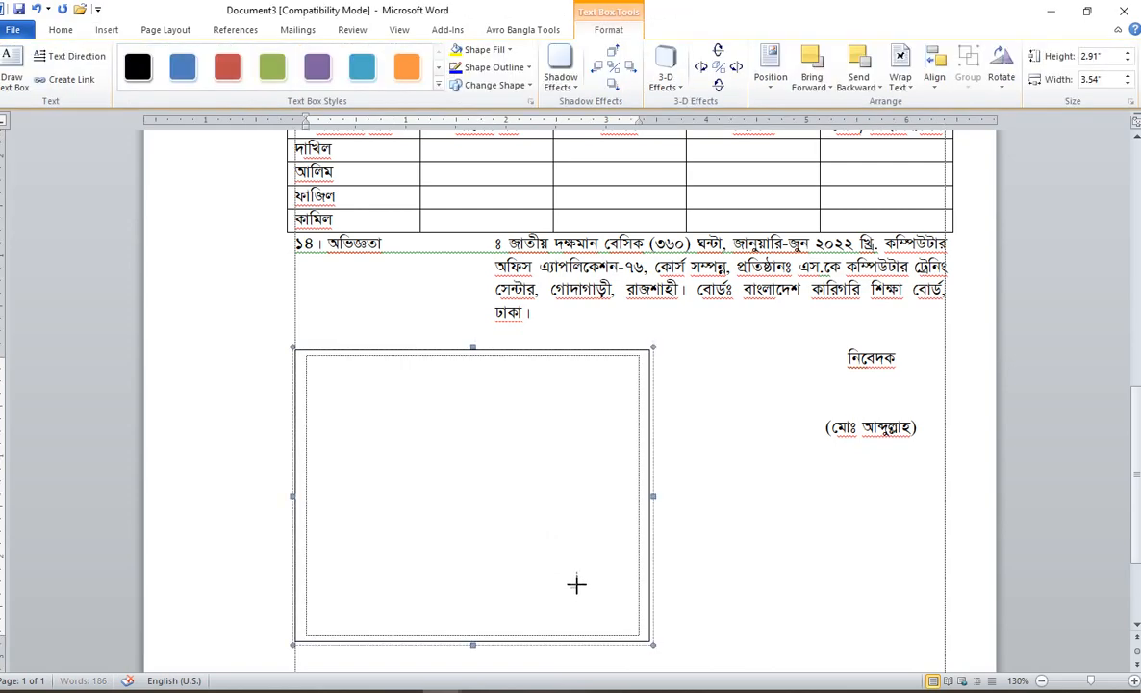
Step: Set the text box font to SutonnyMJ, size 14
left_click(58, 30)
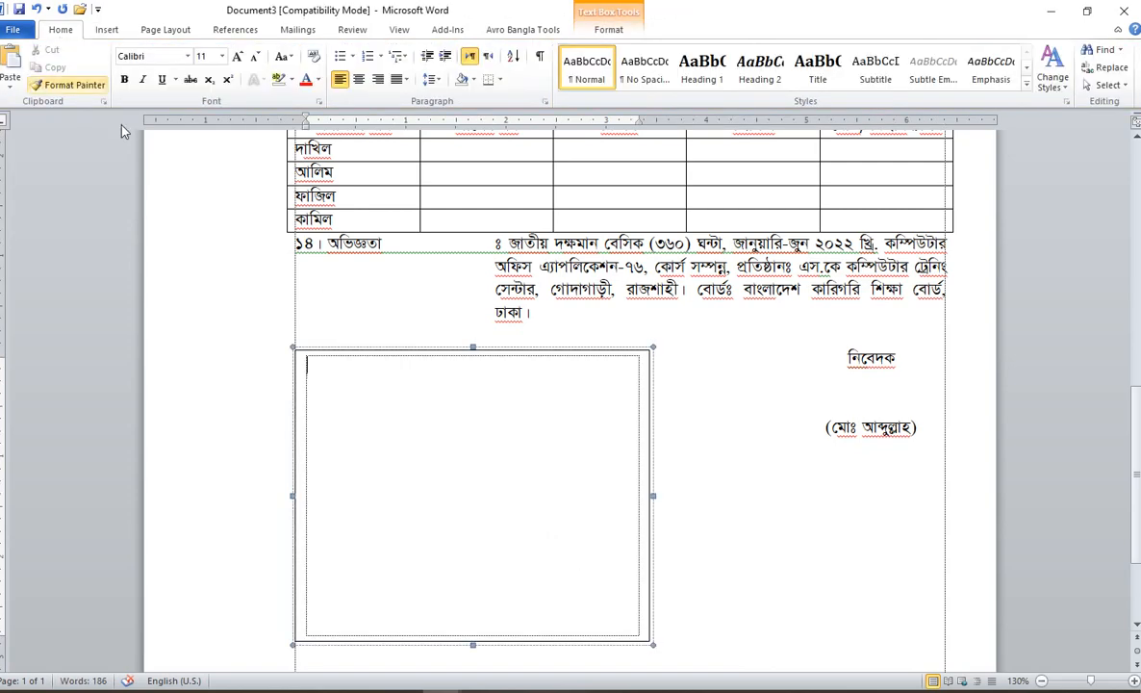
left_click(188, 56)
left_click(171, 186)
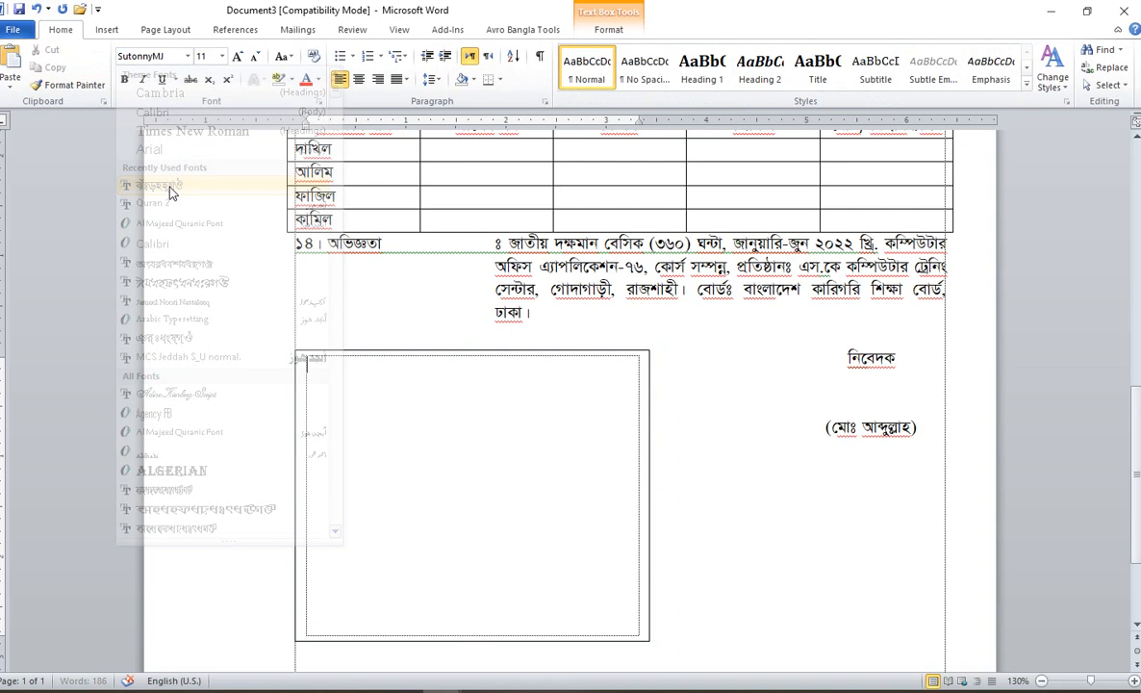
left_click(222, 57)
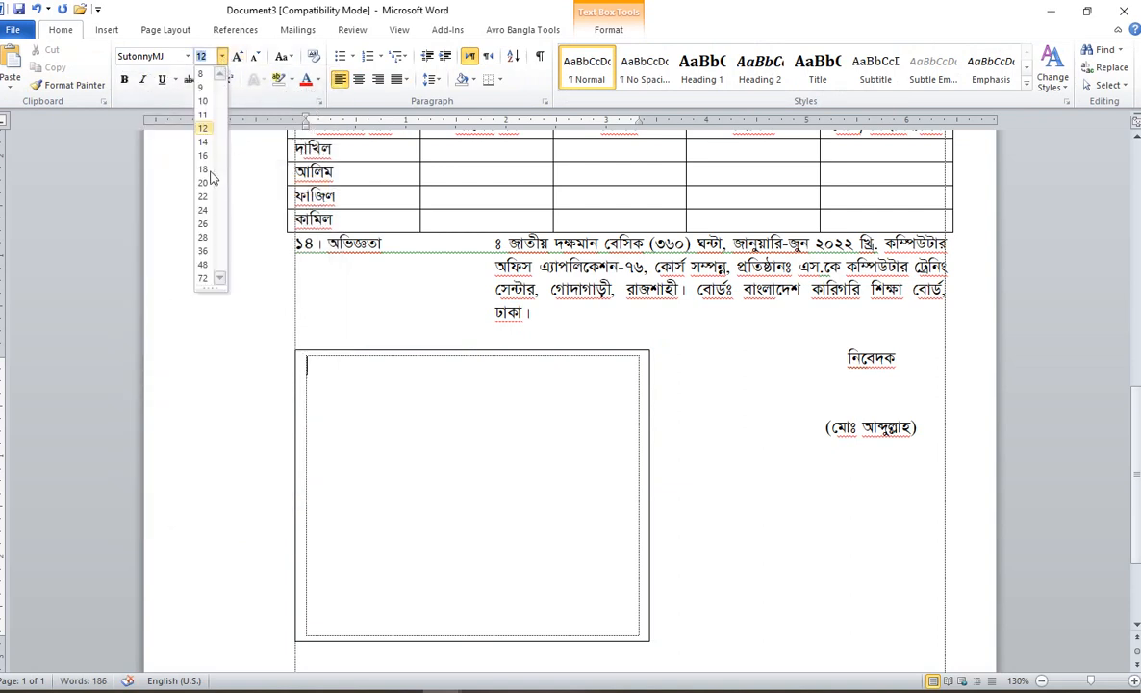
left_click(202, 141)
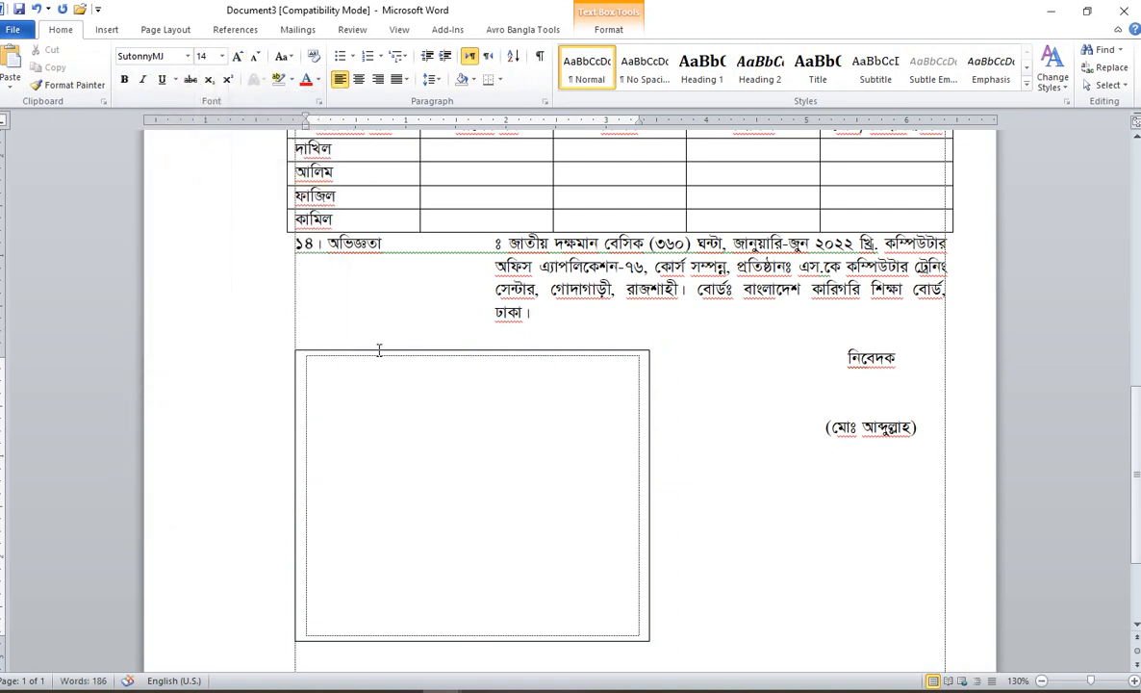
Step: Remove the text box's border with No Outline
left_click(379, 350)
left_click(608, 31)
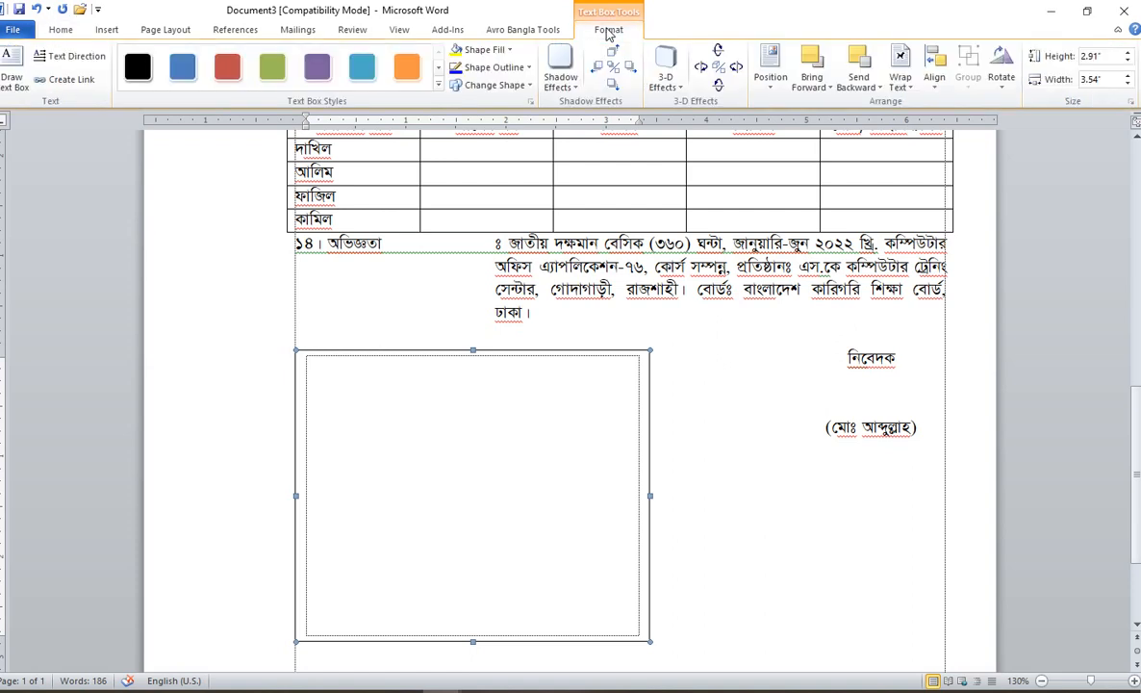
left_click(494, 69)
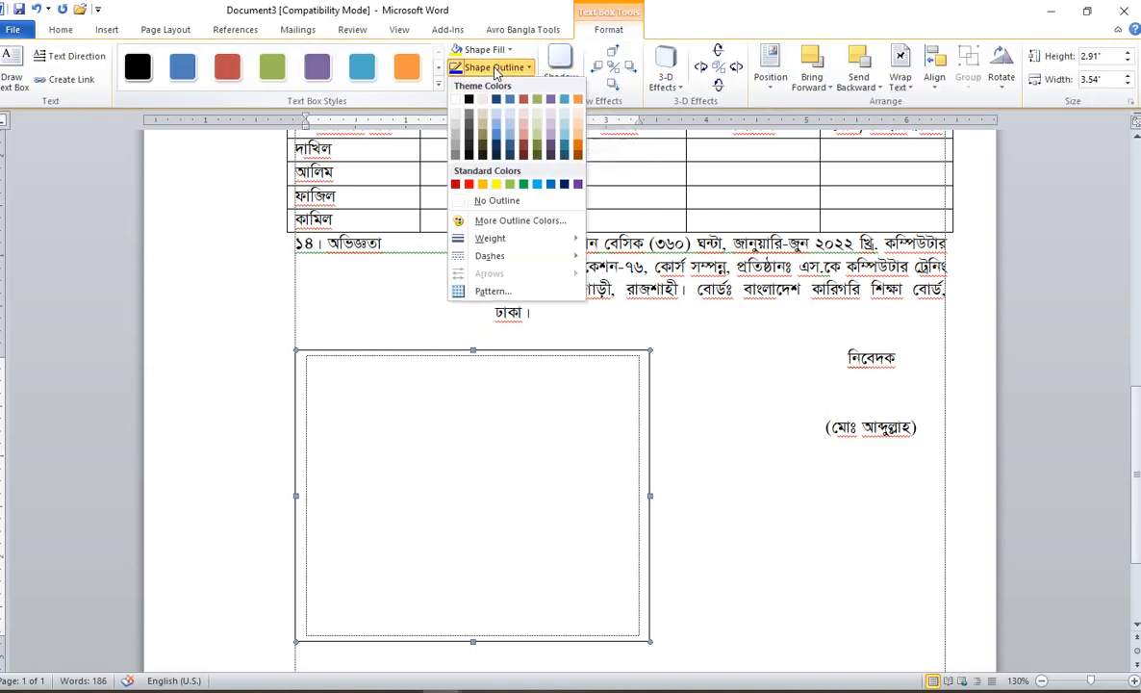
left_click(482, 203)
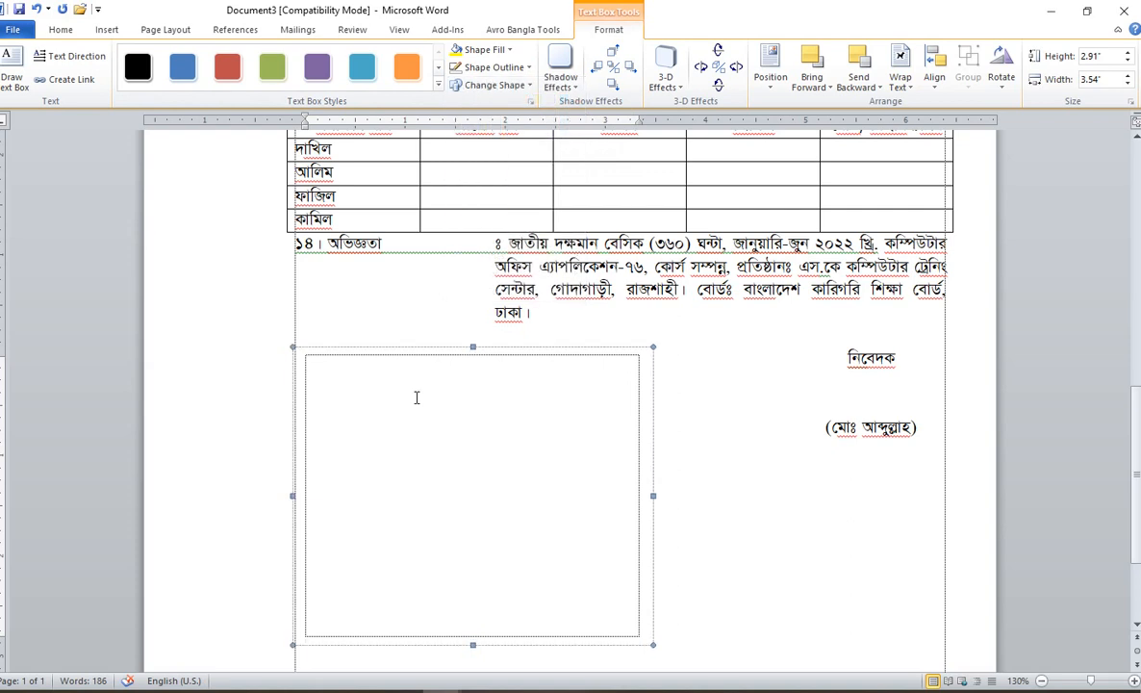
Step: Type 'তারিখঃ ............', the সংযুক্তিঃ heading and item (ক) on certificate photocopies
type("তারিখঃ .........")
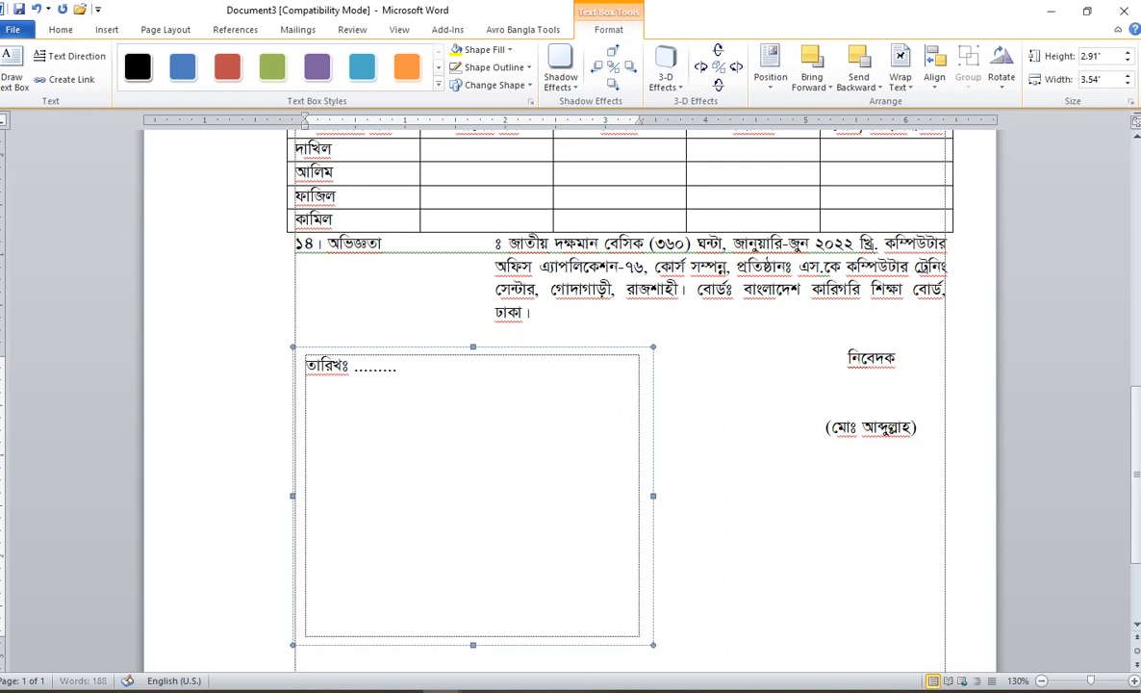
type("...")
key("Return")
key("Return")
type("স")
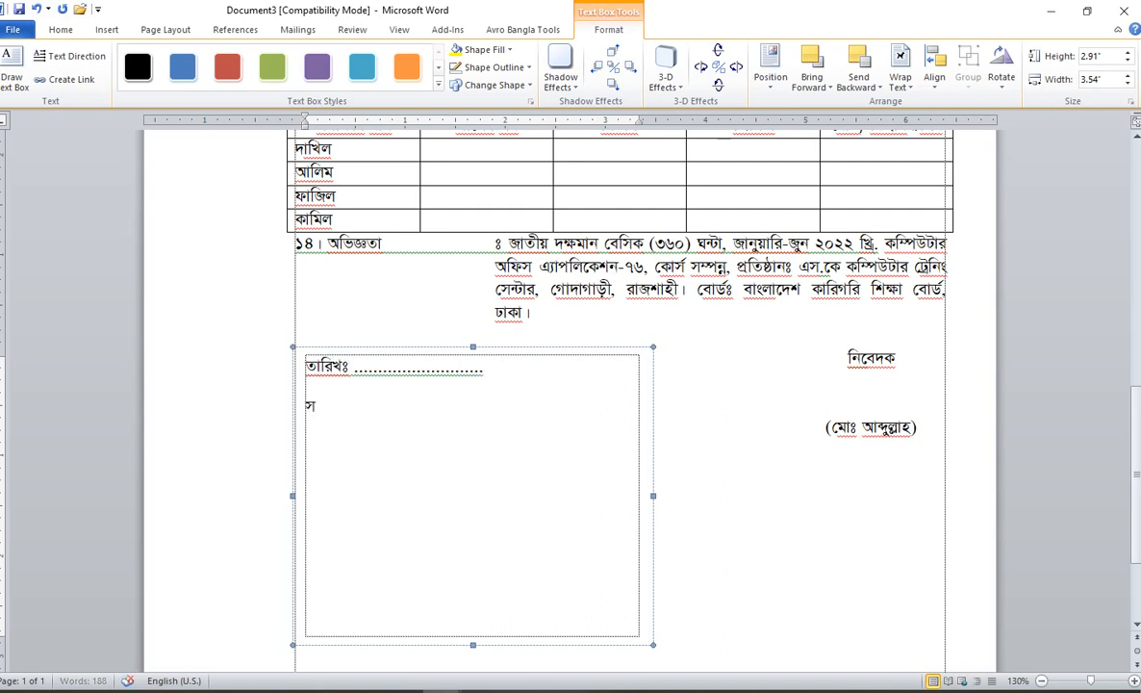
type("ংযুক্তিঃ")
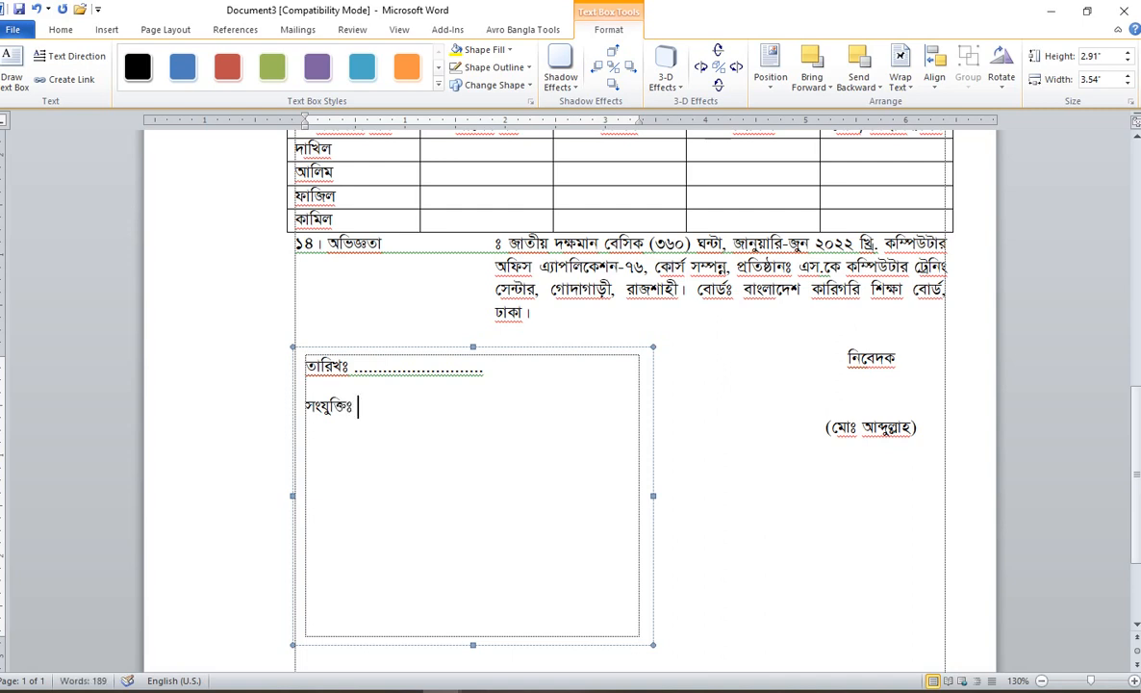
key("Return")
key("Return")
type("(ক) সকল প্রক")
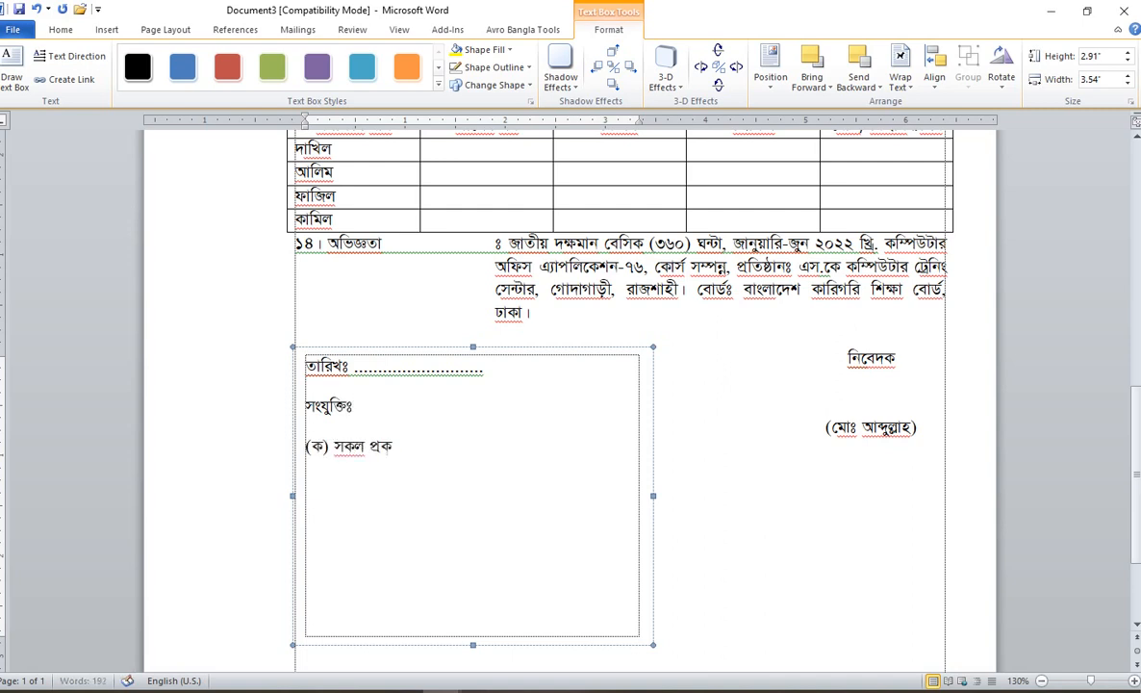
type("ার শিক্ষাগত")
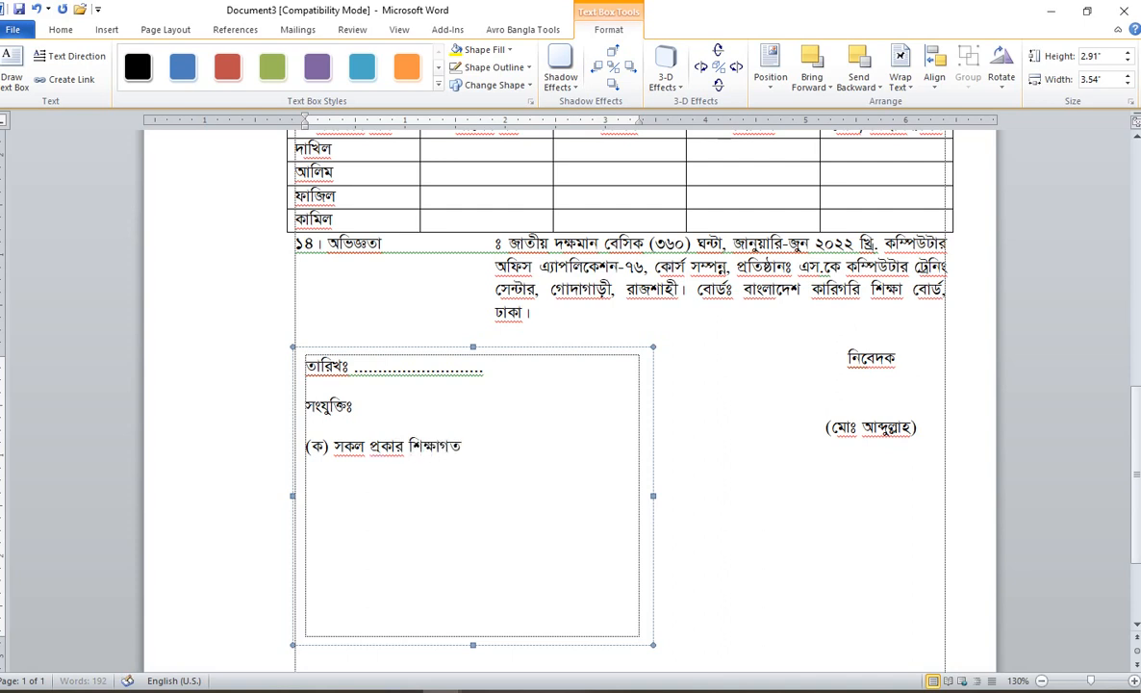
type(" যোগ্যতার সন")
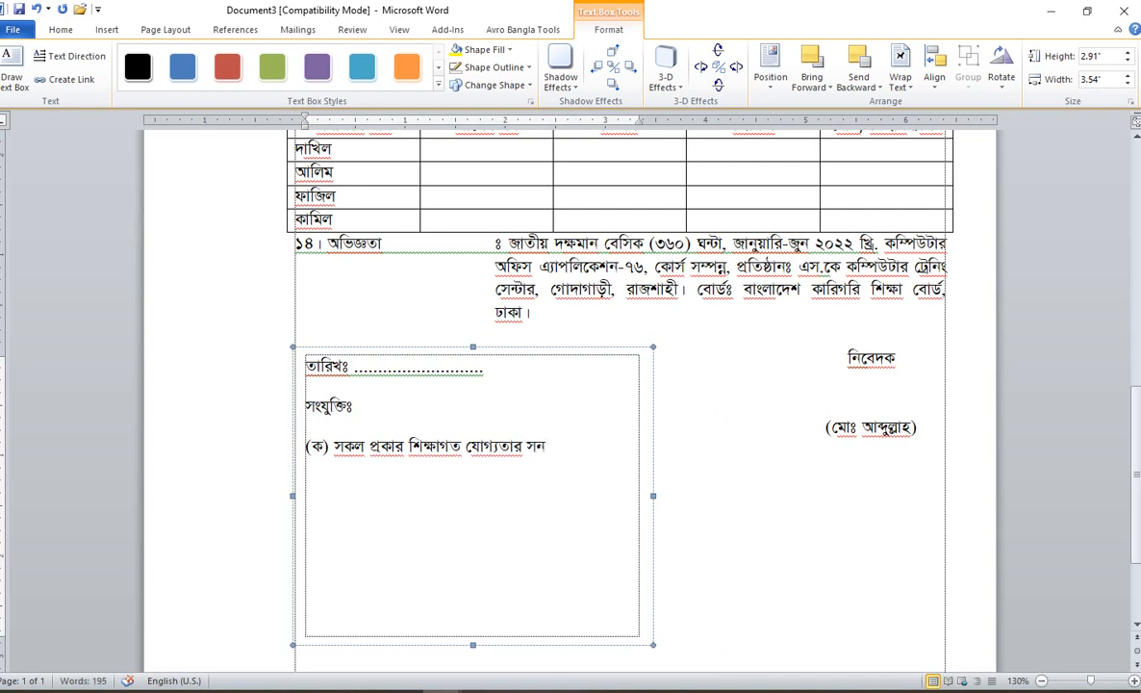
type("দপত্রের ফ")
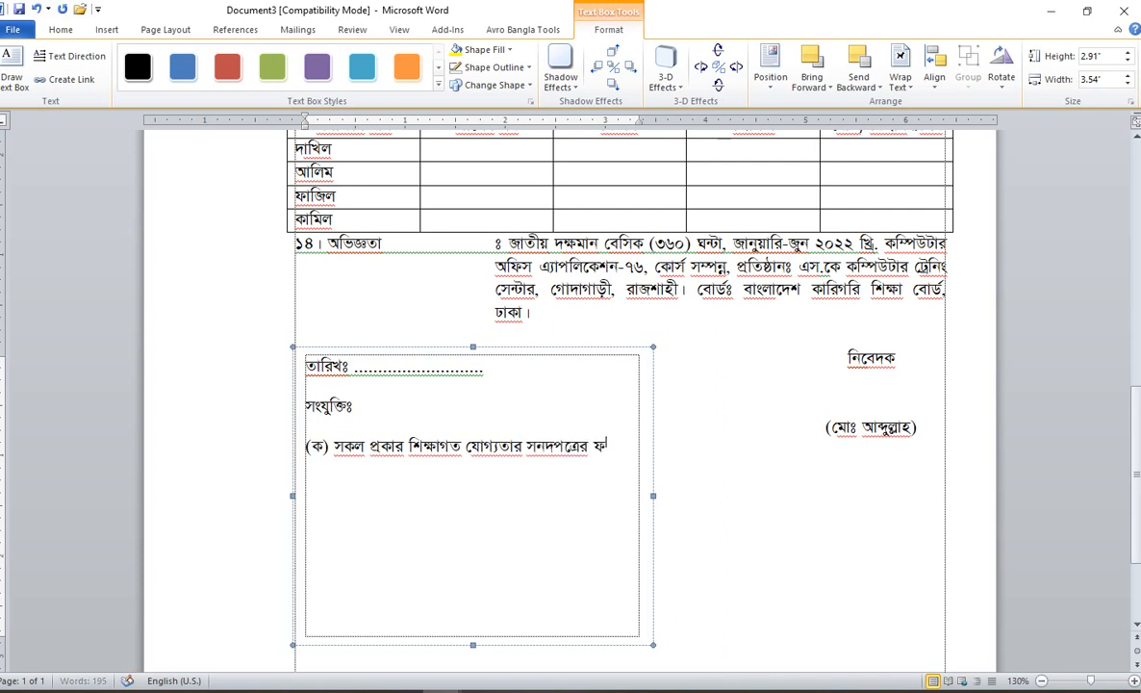
type("টেকপি।")
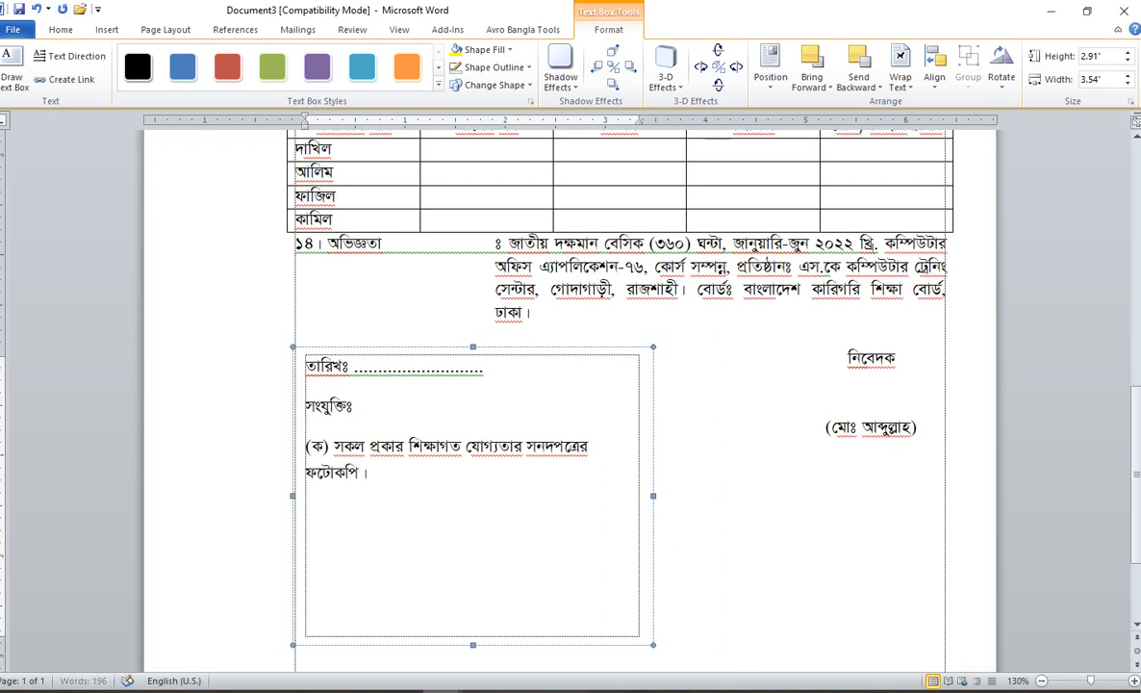
type("২। প্র")
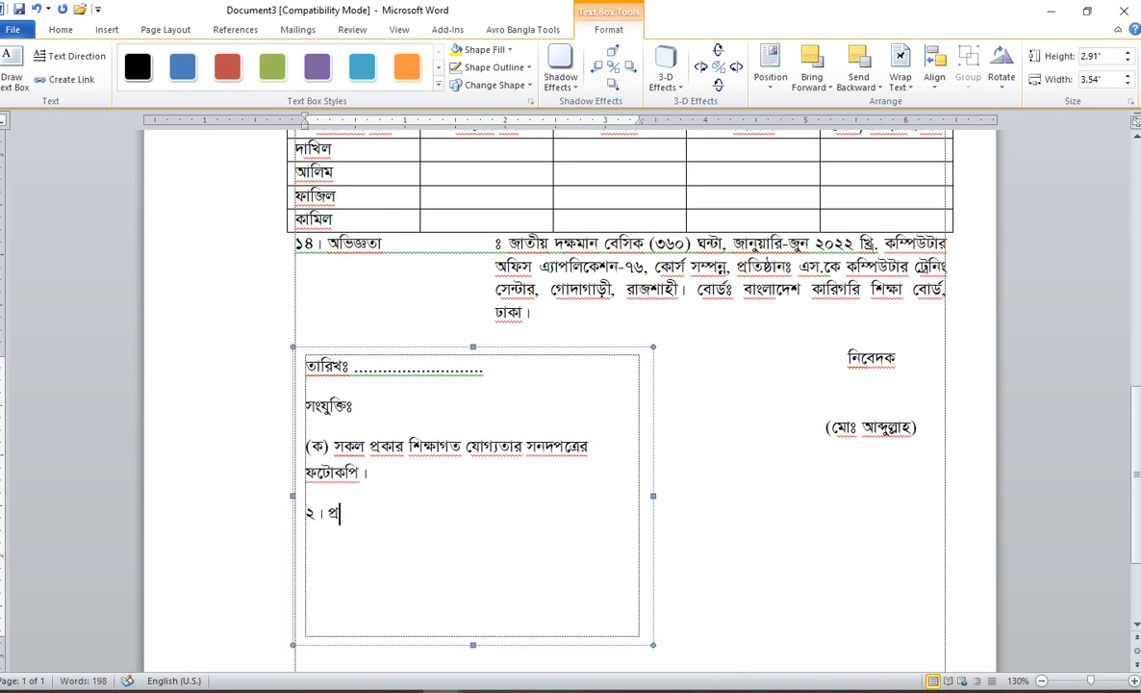
key("BackSpace")
key("BackSpace")
key("BackSpace")
Step: Add item (খ) নাগরিক সনদপত্র and item (গ) three recent passport-size photos
type("(খ) নাগরি")
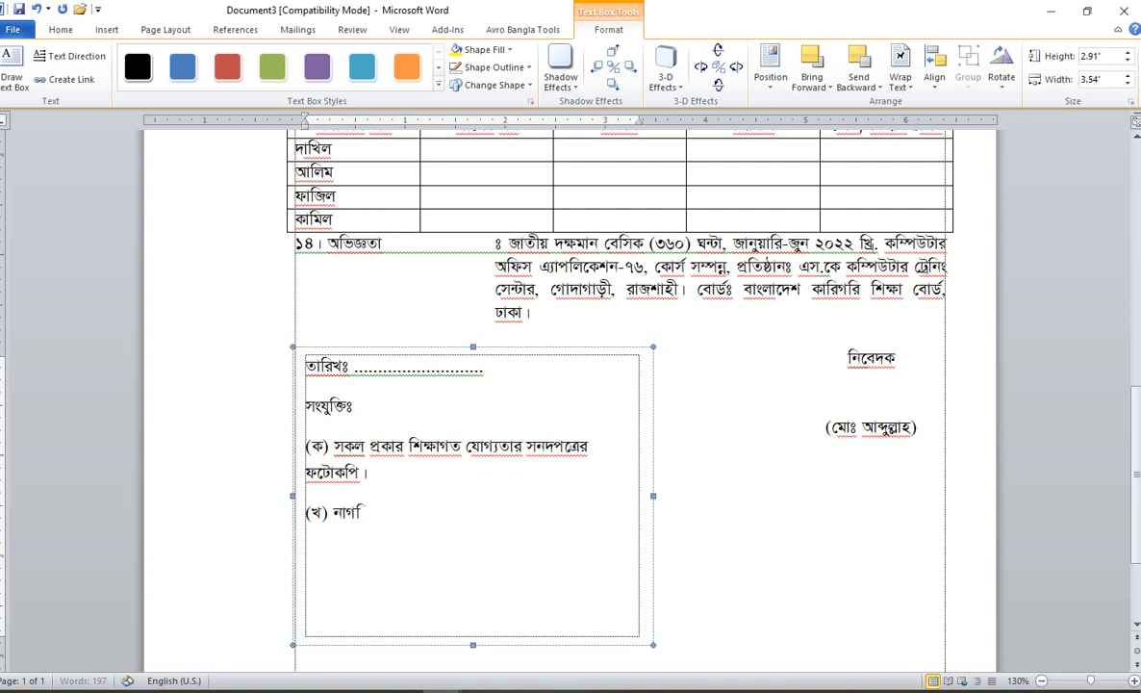
type("ক সদ")
key("BackSpace")
type("নদপত্রের")
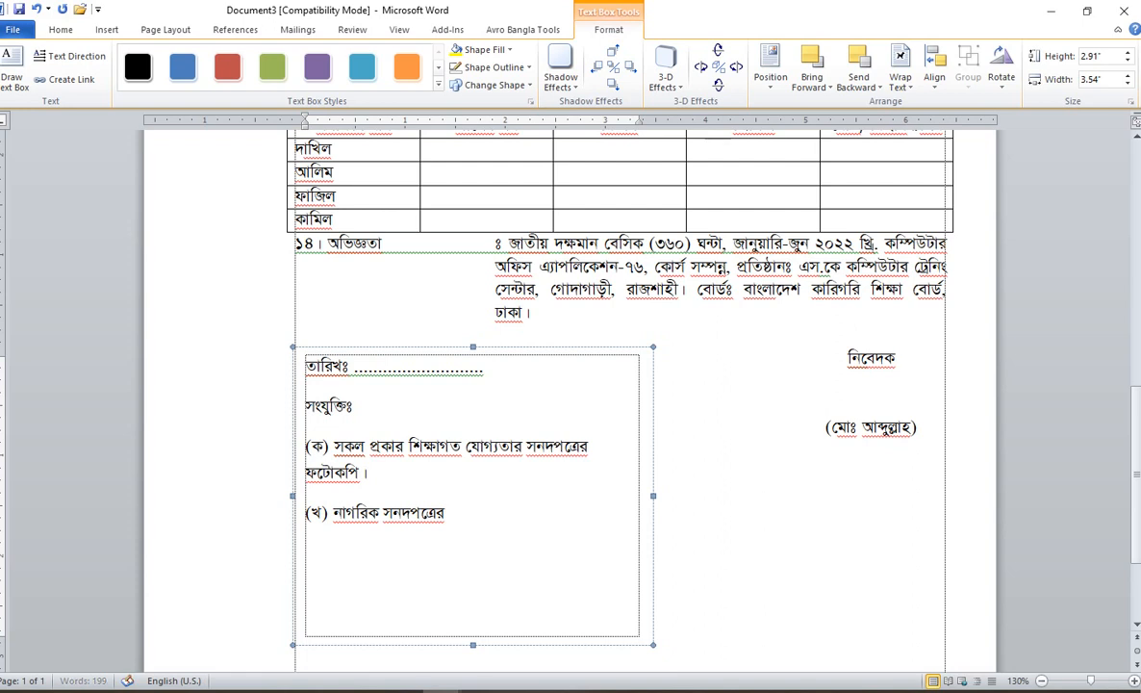
key("BackSpace")
key("BackSpace")
key("BackSpace")
key("BackSpace")
key("BackSpace")
key("BackSpace")
key("BackSpace")
type("পত")
key("Return")
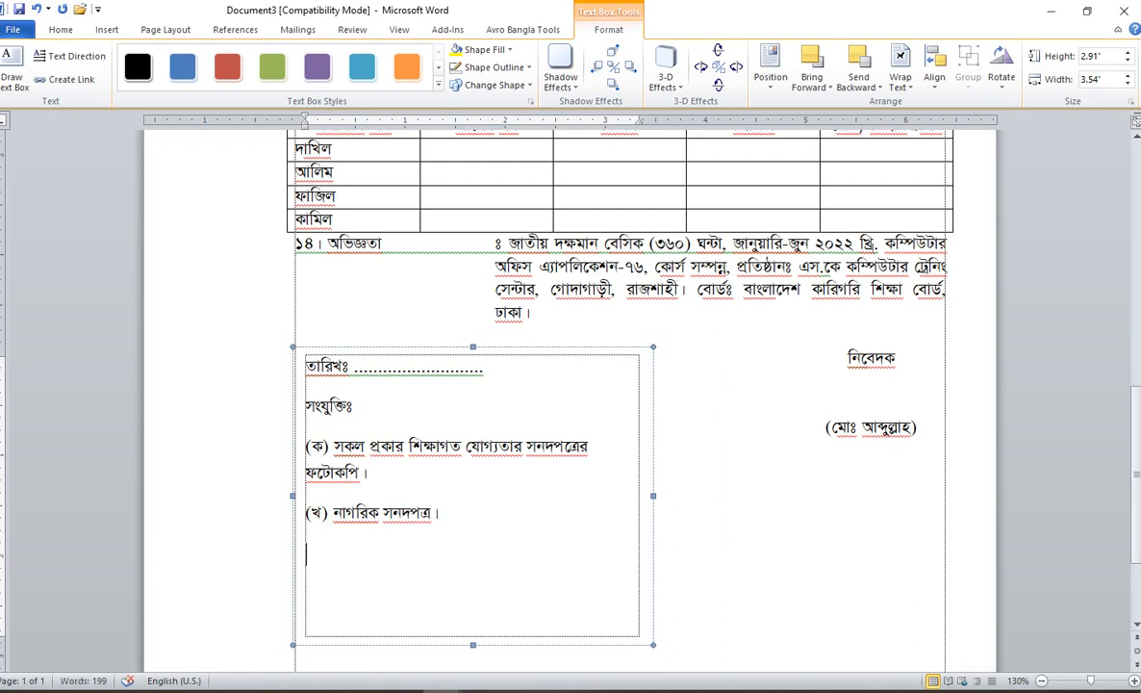
type("(গ) জ")
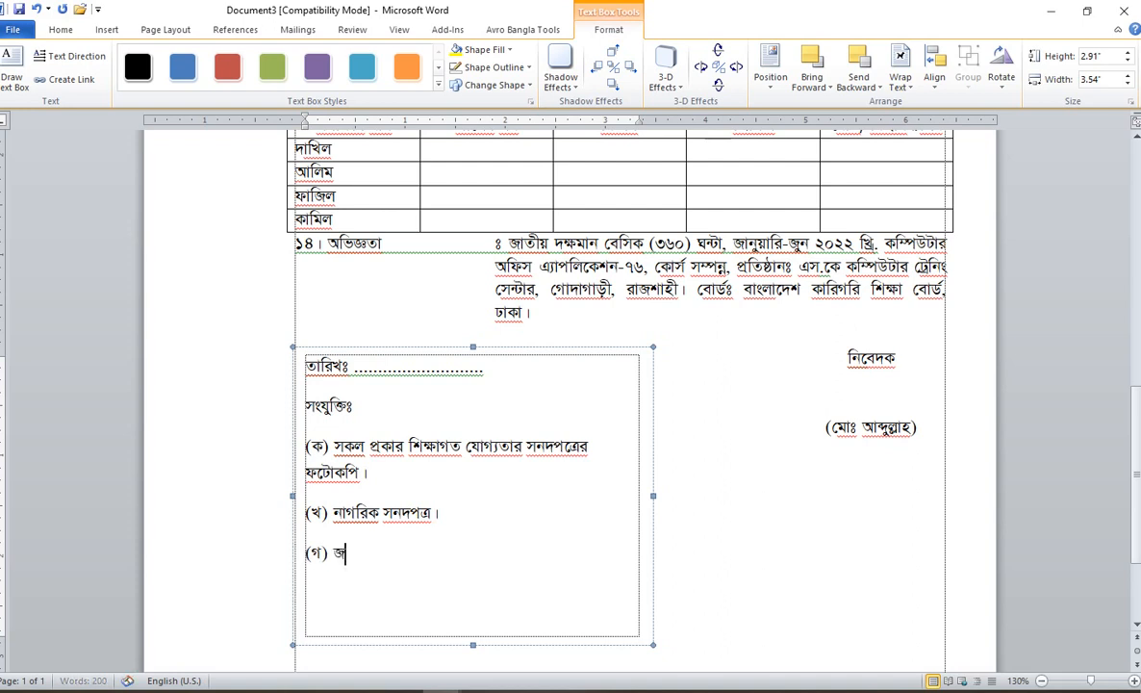
key("BackSpace")
type("সদ্য তে")
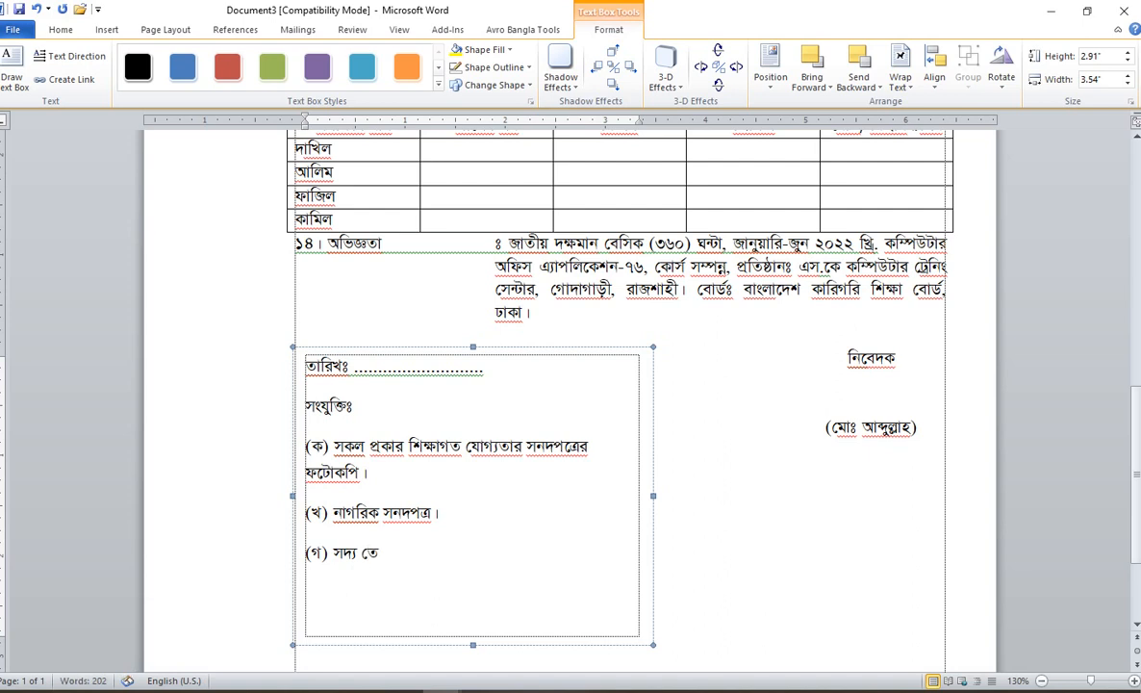
type("ালা পাসপোর্ট সাইজ")
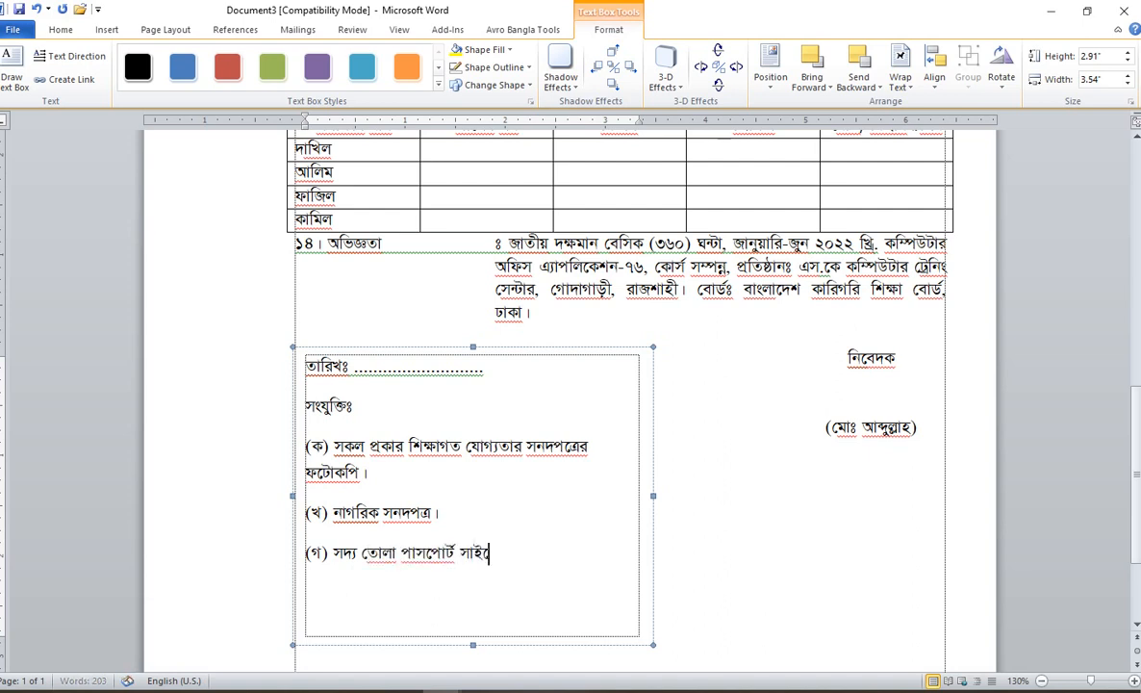
type("ের ")
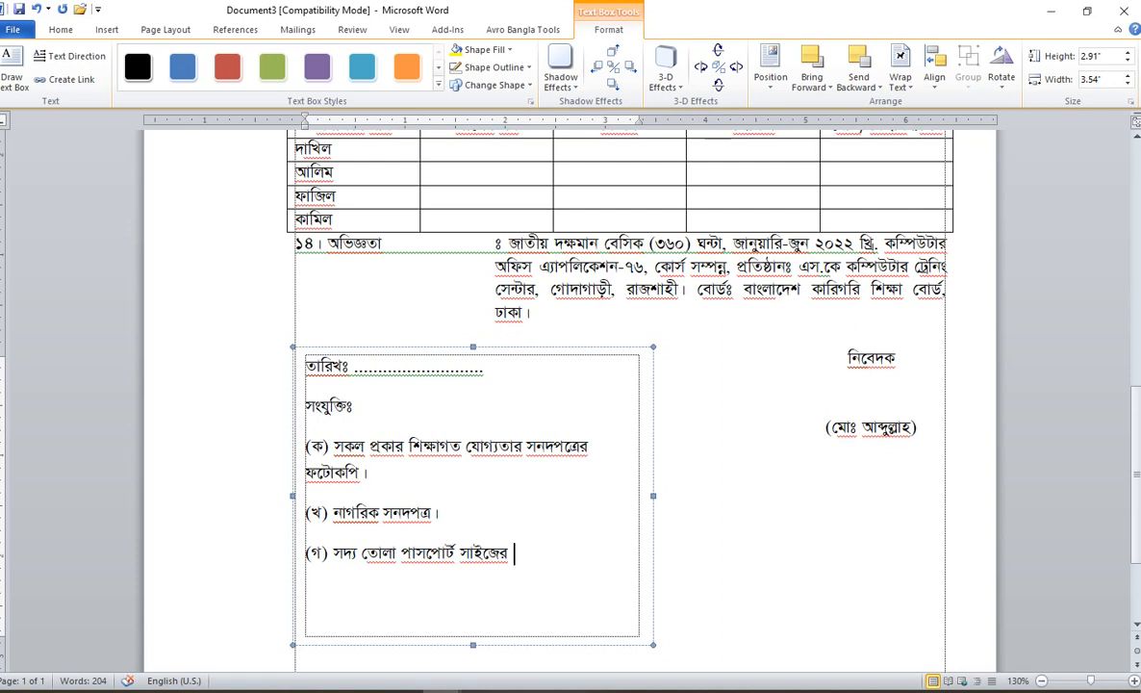
type("৩ কপি ছবি")
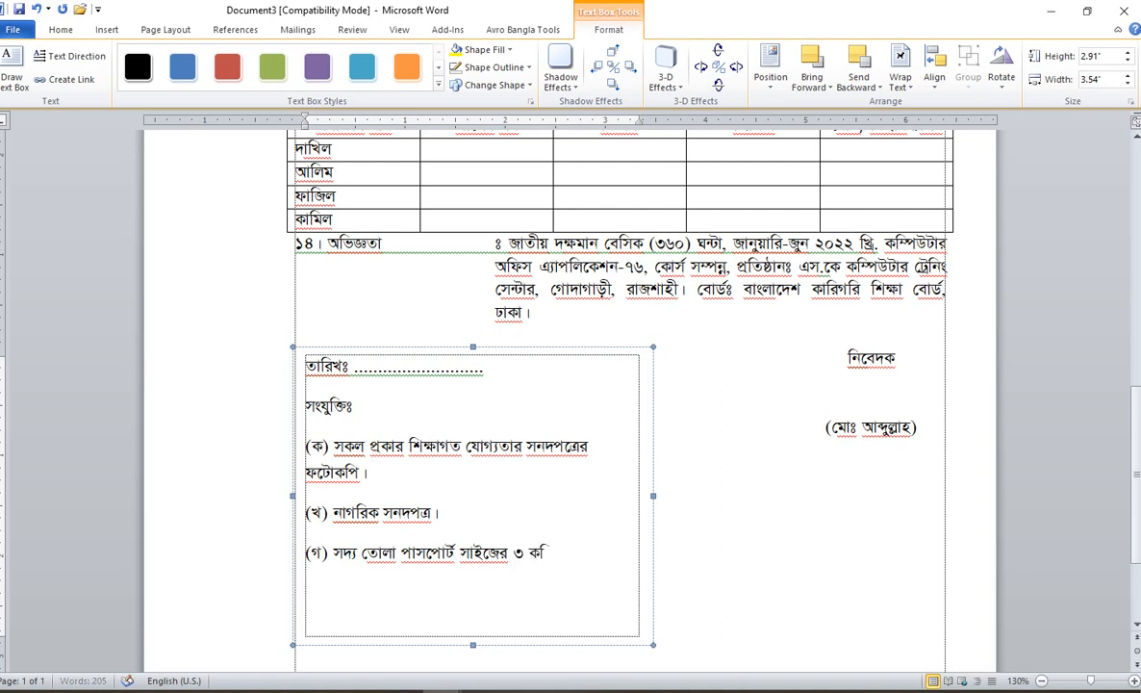
type(" ।")
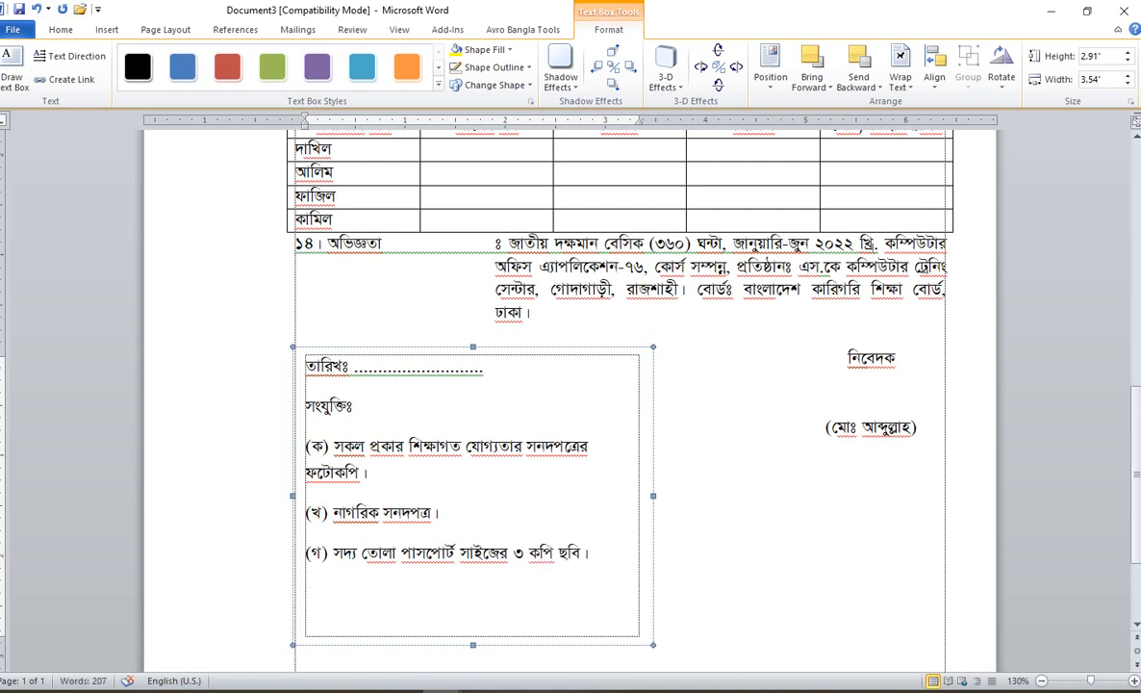
key("Return")
Step: Add item (ঘ) জাতীয় পরিচয়পত্রের ফটোকপি। and select all the box text
type("(ঘ) ")
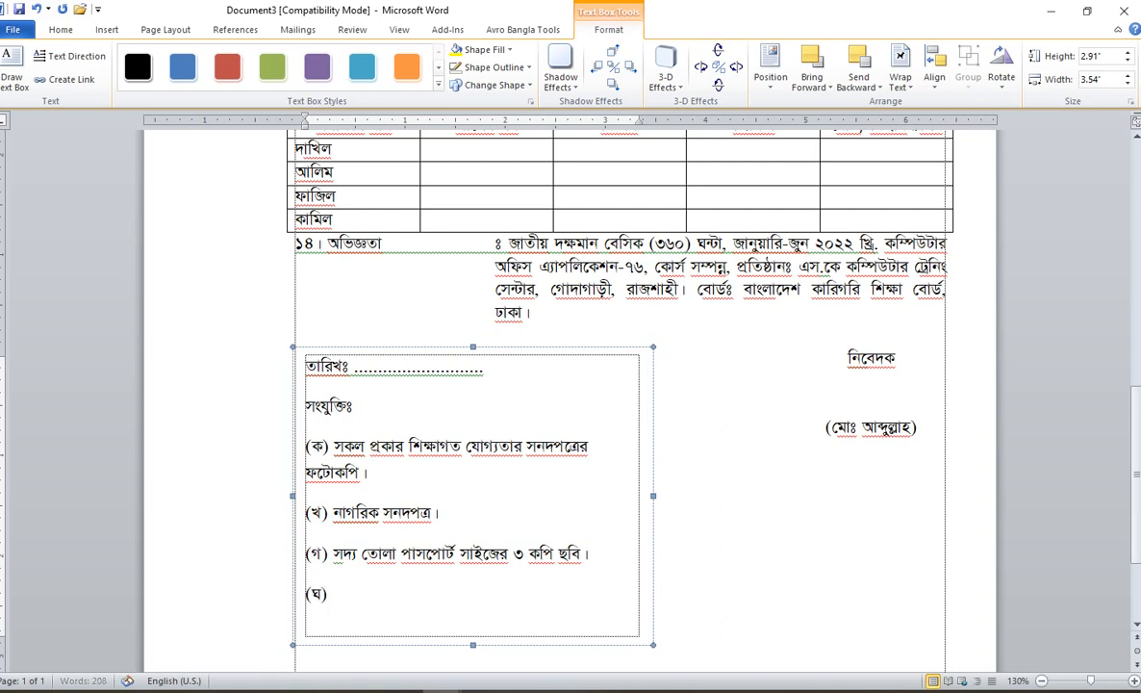
type("জ")
key("BackSpace")
key("BackSpace")
key("BackSpace")
key("BackSpace")
key("BackSpace")
key("BackSpace")
key("BackSpace")
type("জাতীয় পরিচয়পত্র")
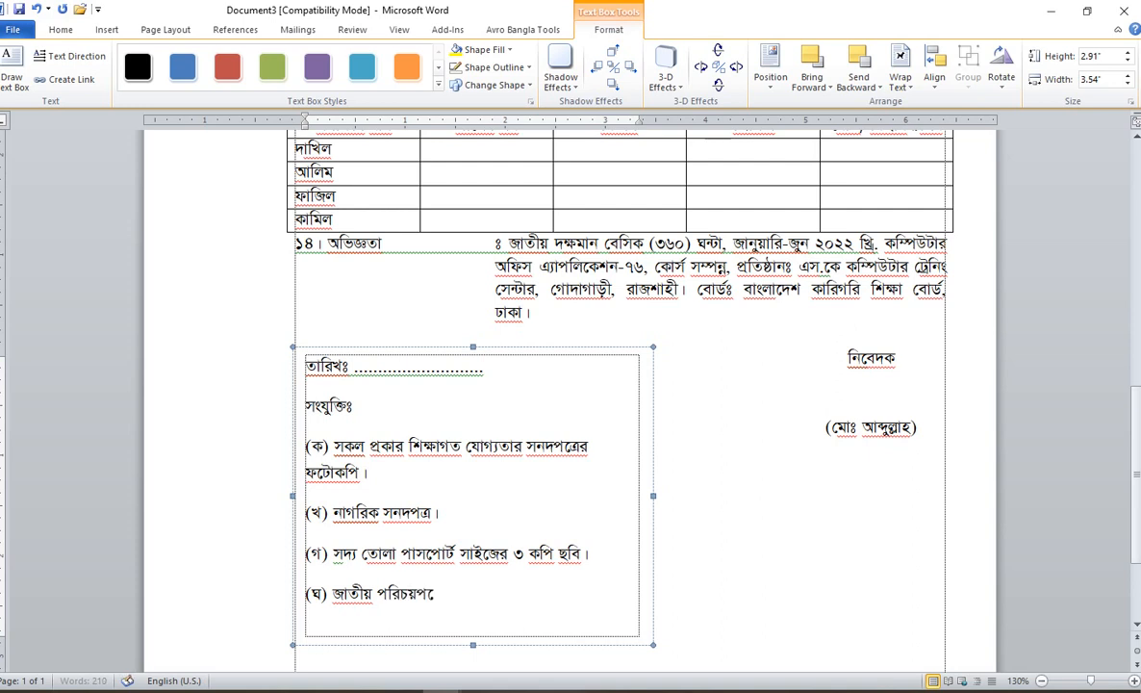
type("ের ")
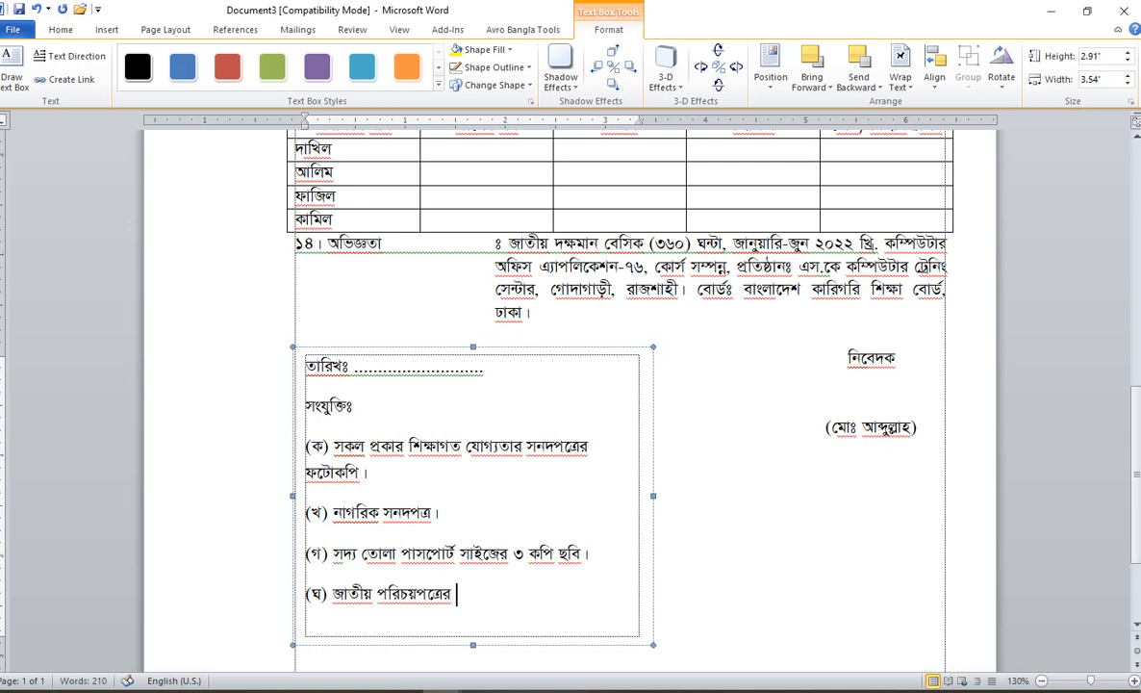
type("ফটোকপি।")
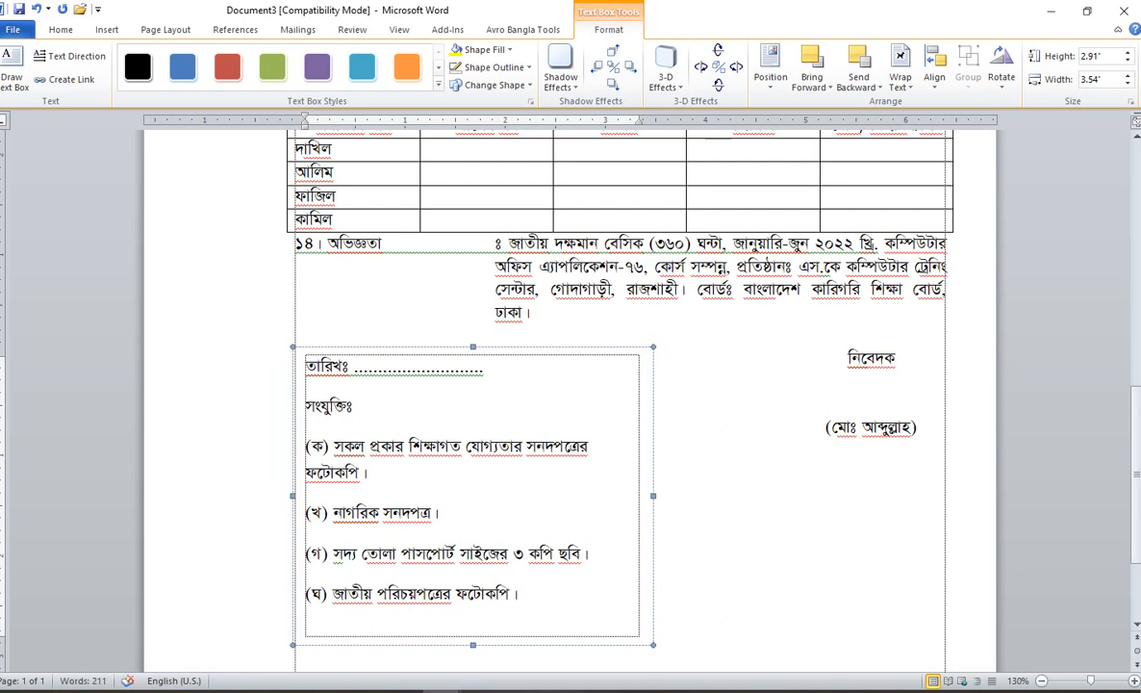
key("ctrl+a")
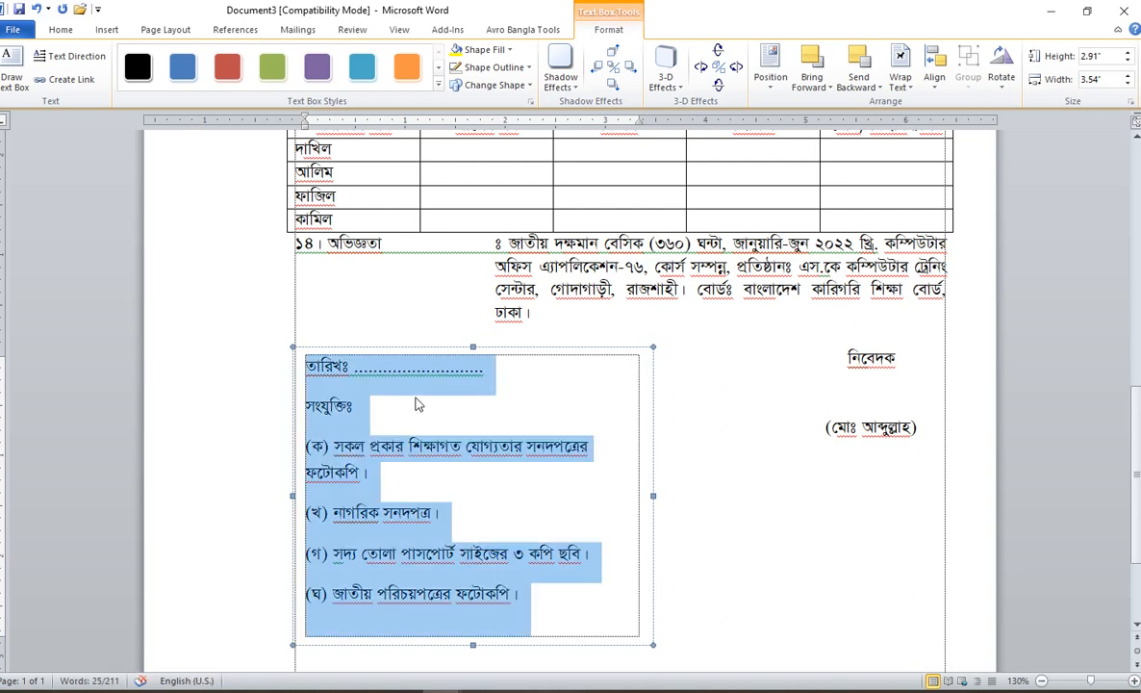
Step: Set the box text to single line spacing with 0 spacing after paragraphs
left_click(60, 30)
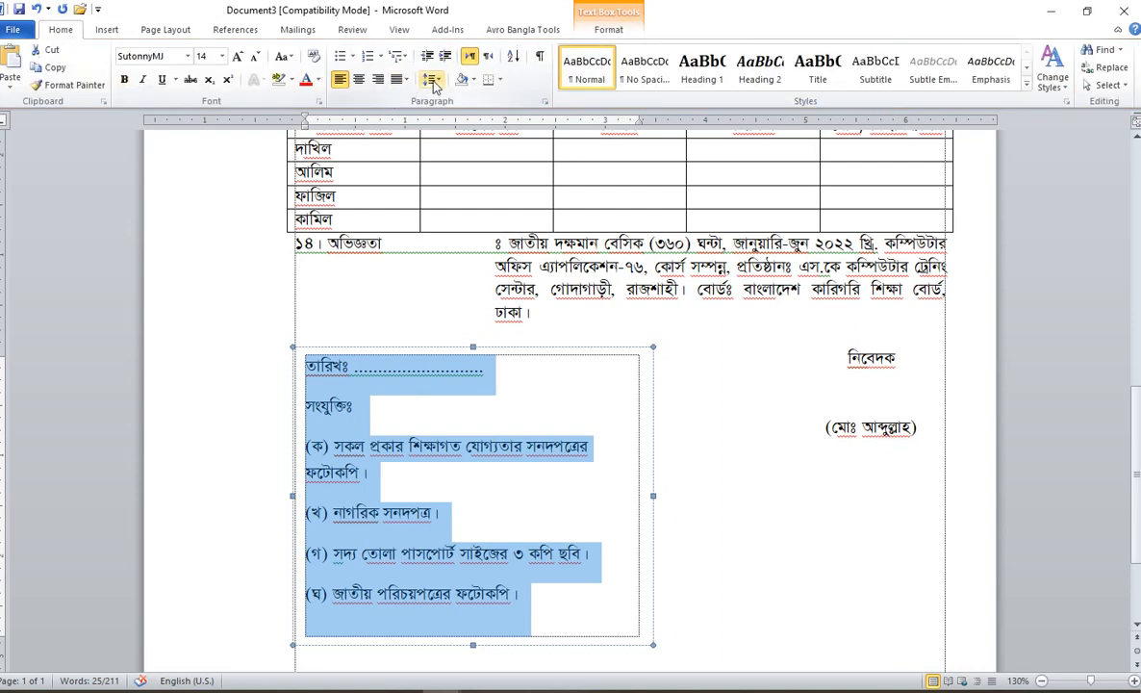
left_click(431, 79)
left_click(494, 215)
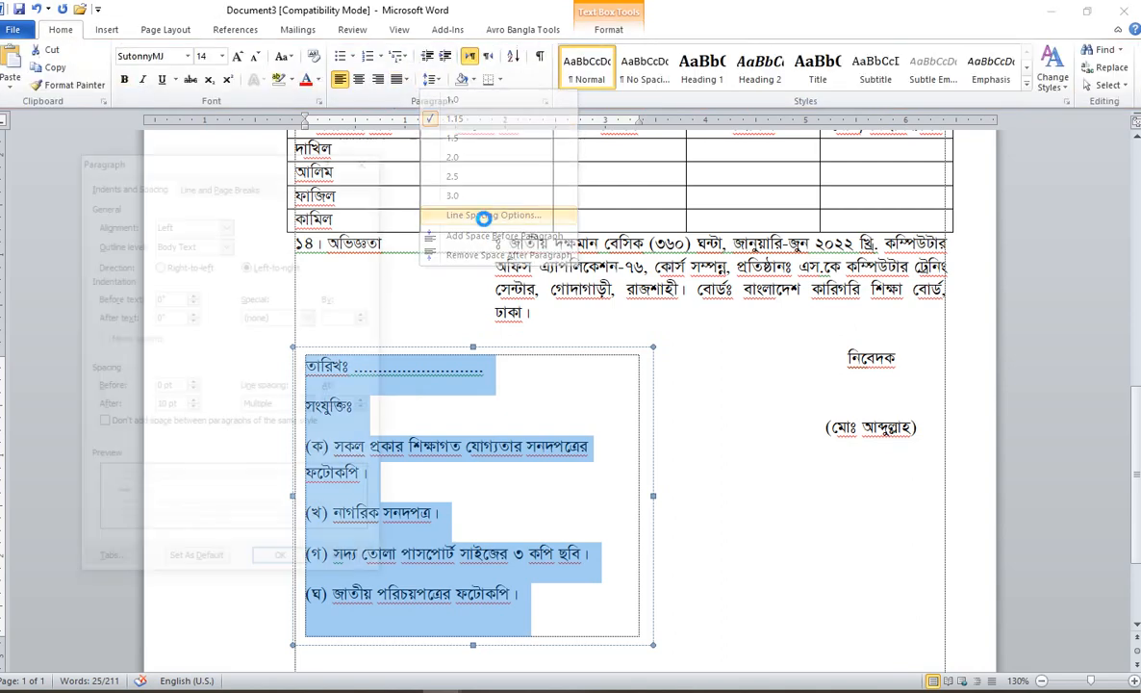
left_click_drag(177, 404, 106, 405)
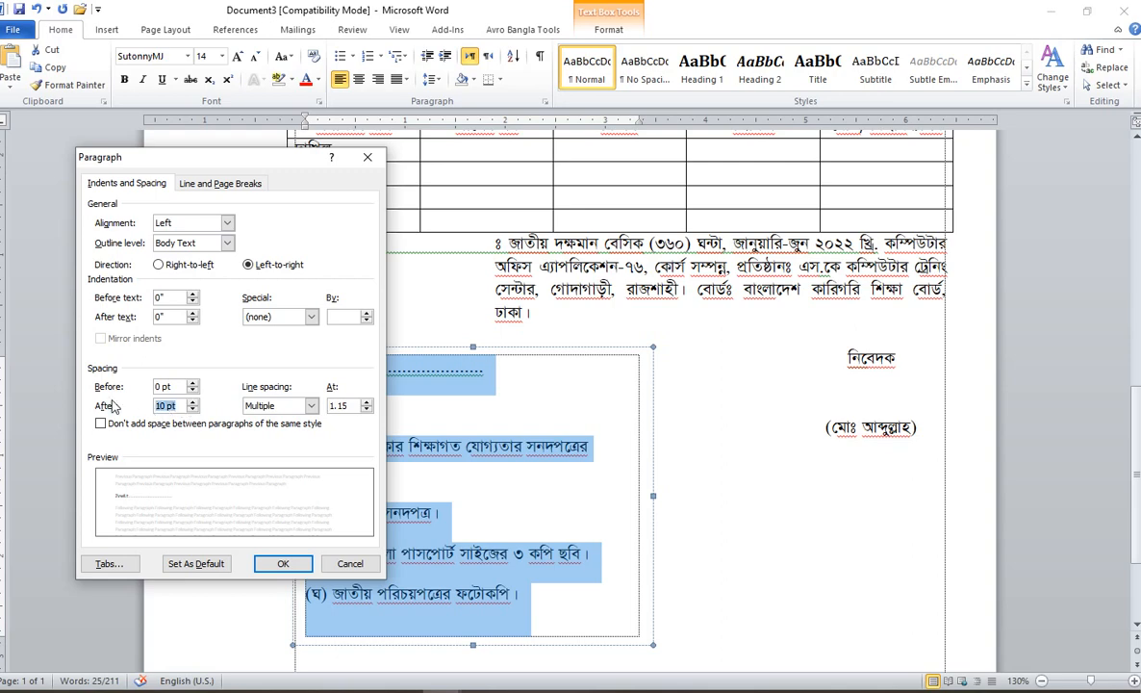
type("0")
left_click(288, 405)
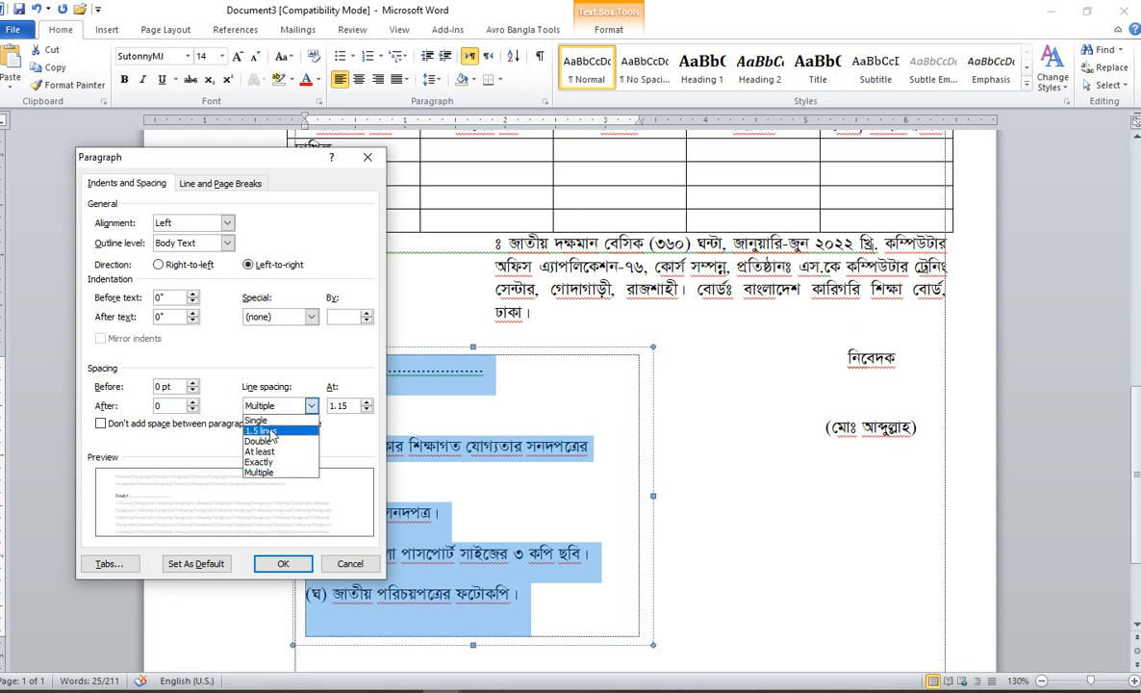
left_click(260, 416)
left_click(285, 563)
Step: Add a blank line after the date line and make সংযুক্তিঃ bold
left_click(443, 479)
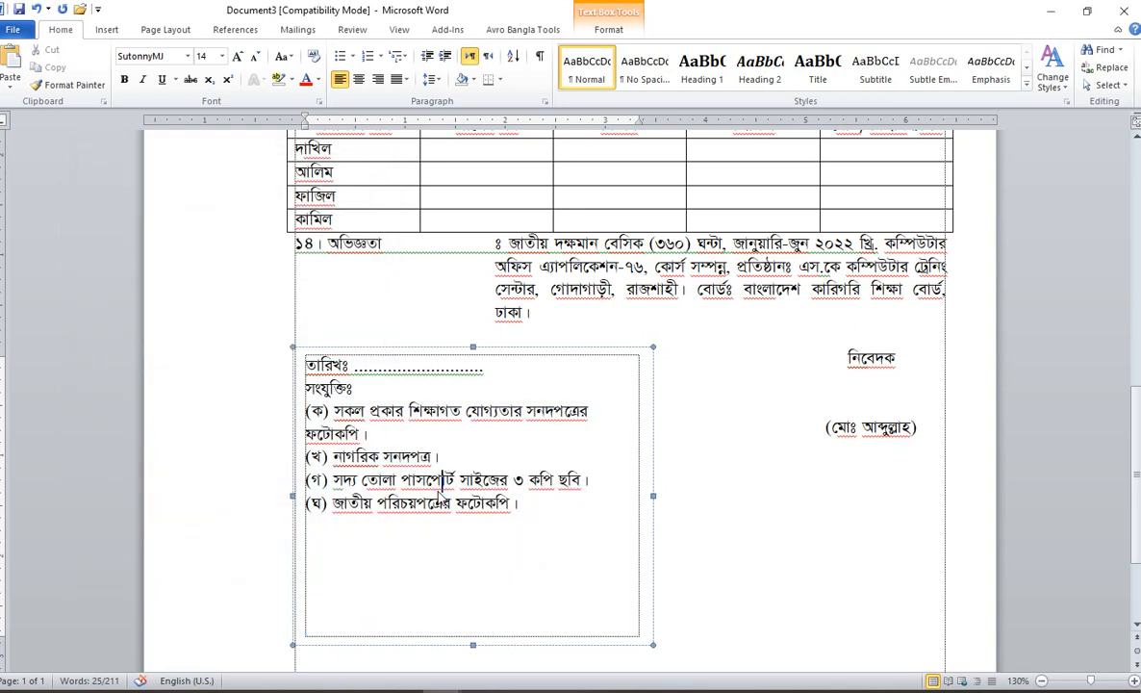
left_click(538, 372)
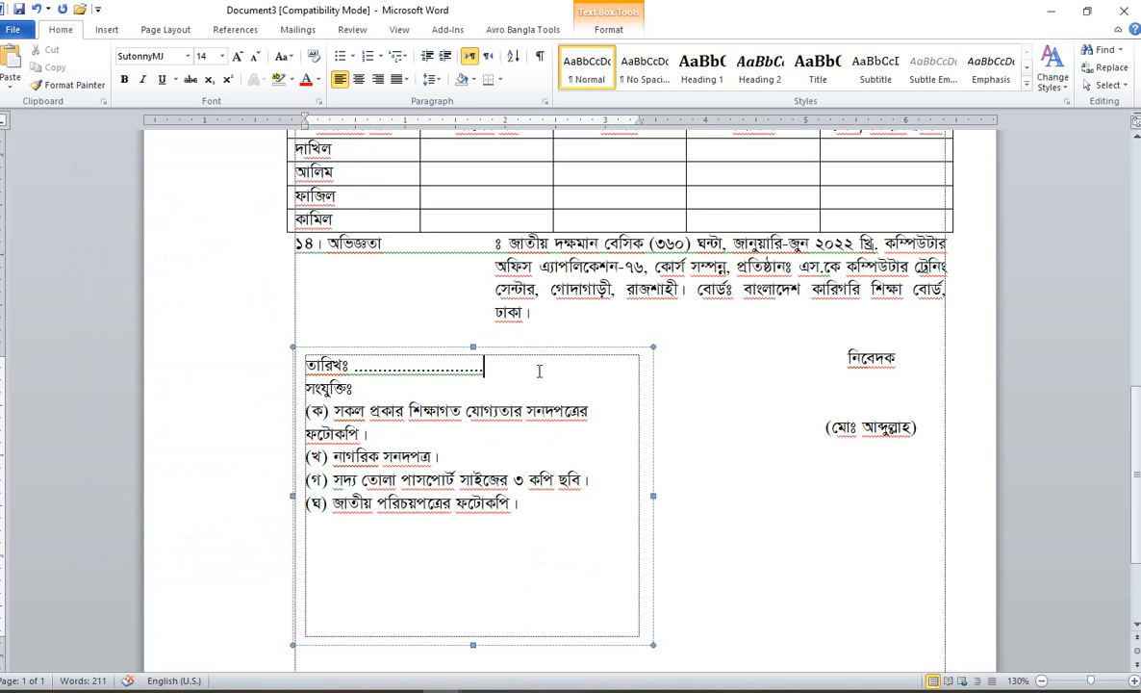
key("Return")
left_click(299, 412)
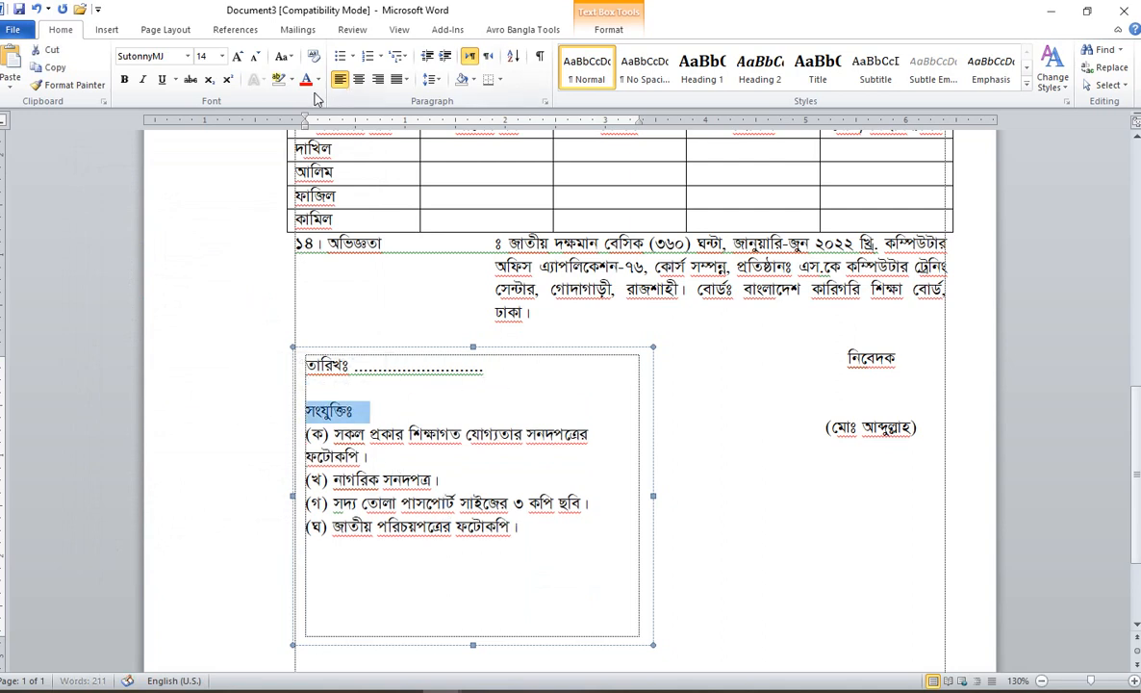
left_click(126, 81)
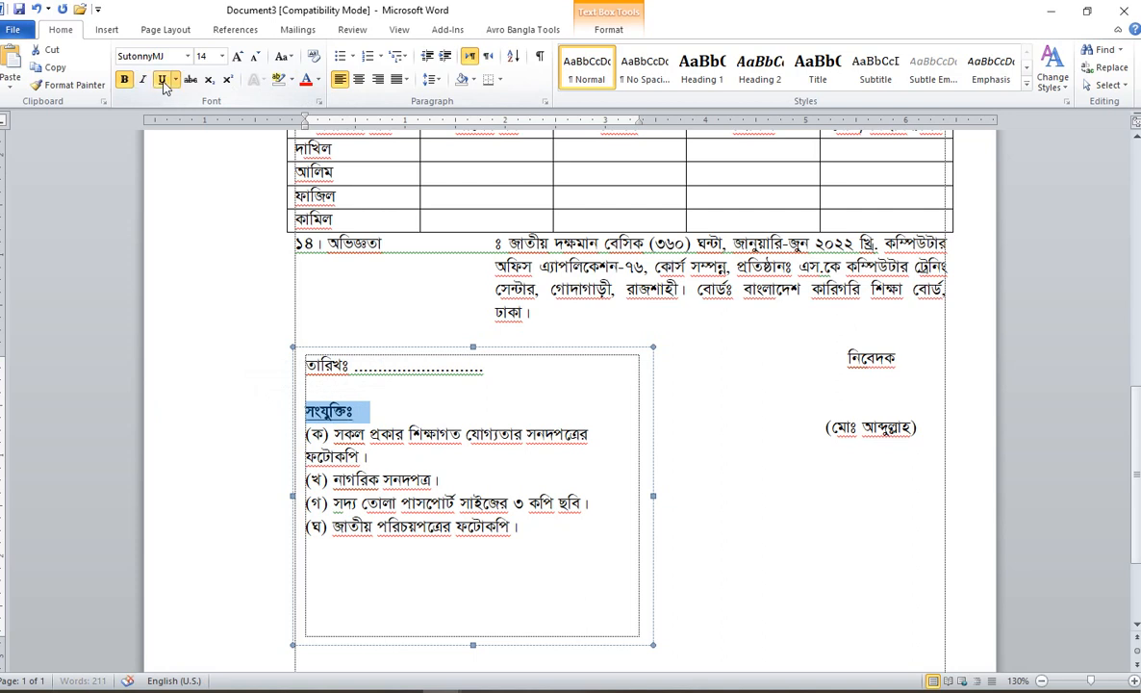
left_click(546, 520)
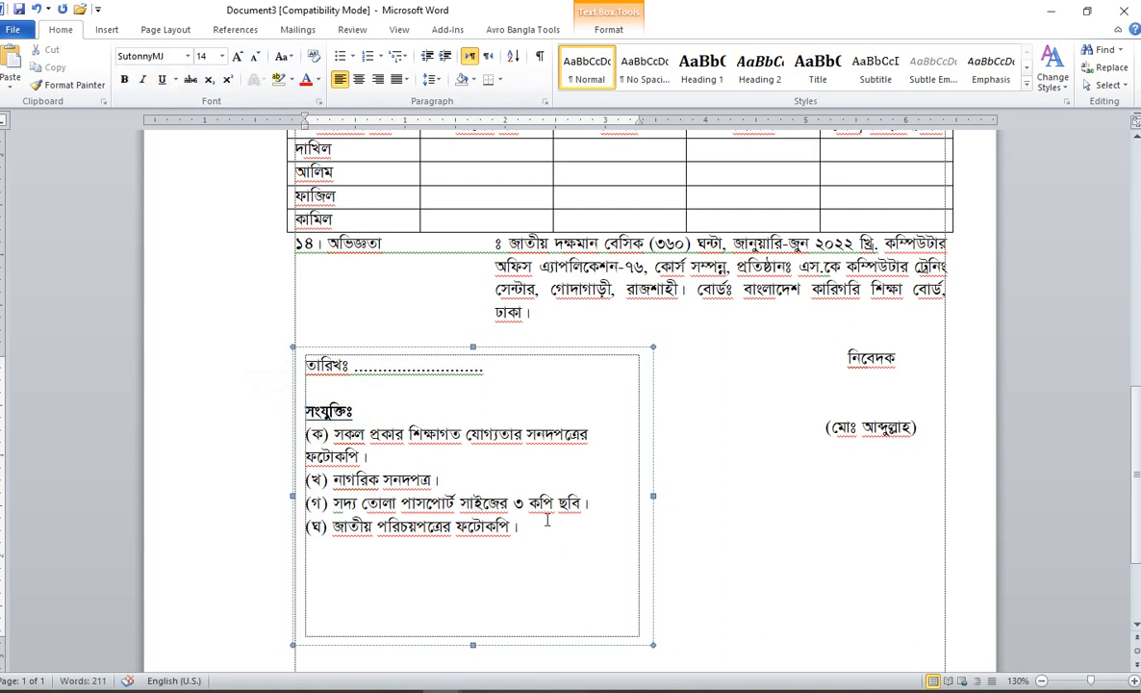
Step: Add (ঙ) birth registration certificate, (চ) 50-taka treasury challan original, (ছ) 4-taka stamped return envelope
key("Return")
type("(ঙ")
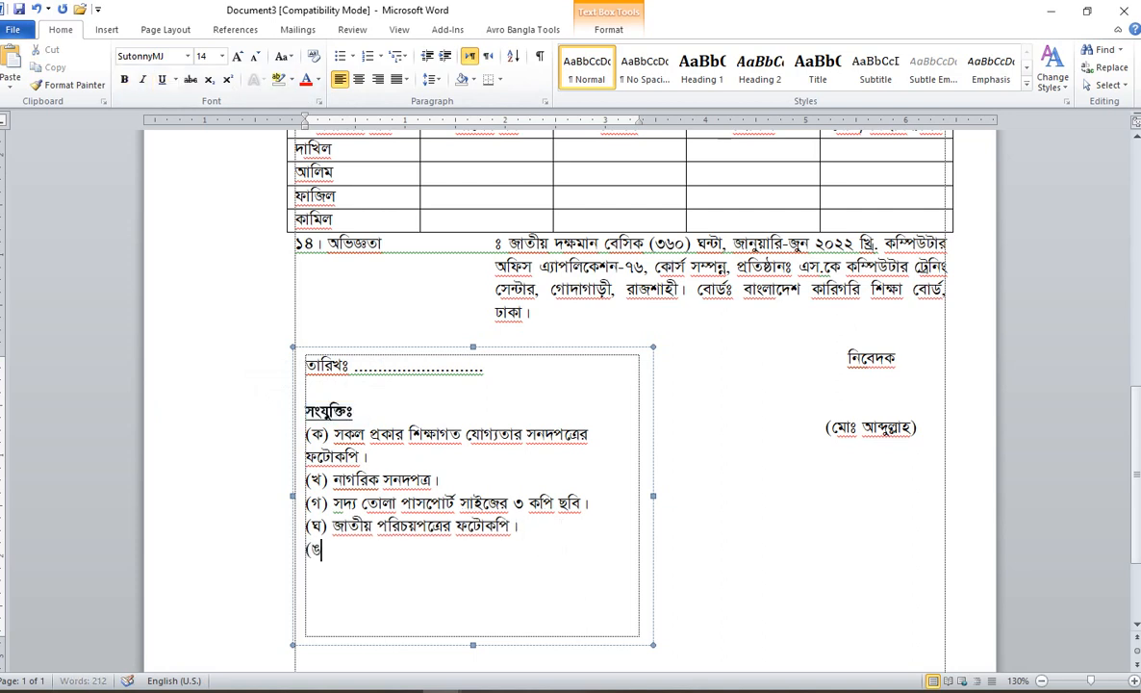
type(") জন্ম নিব")
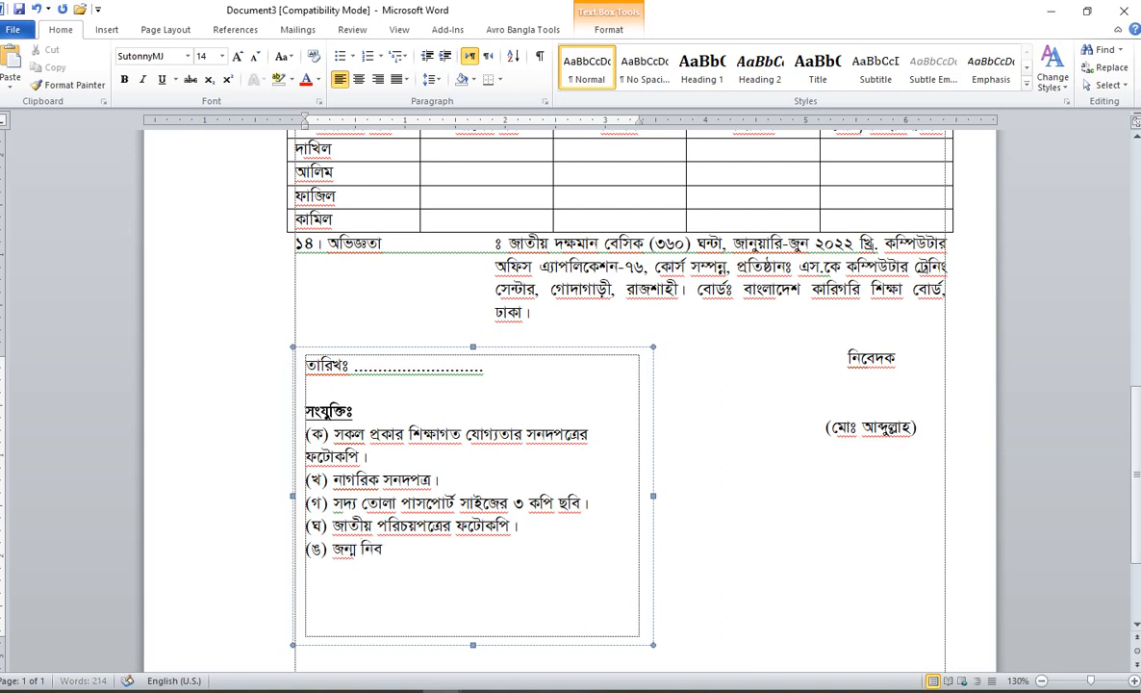
type("ন্ধন সনদপত্র।")
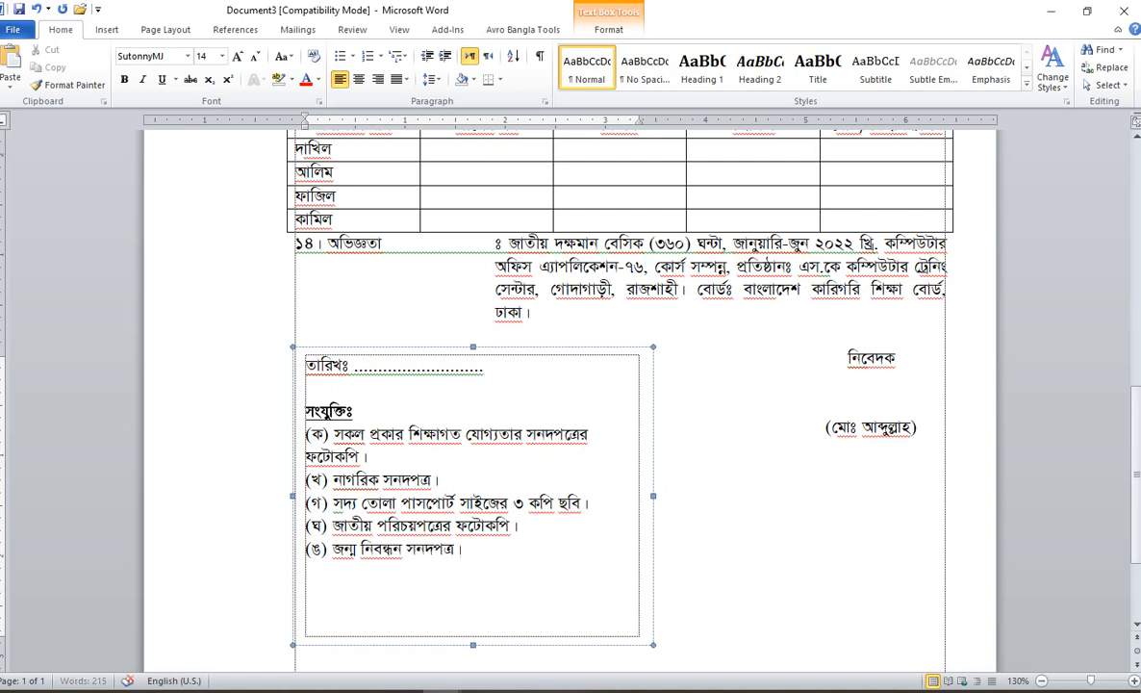
key("Return")
type("(চ)")
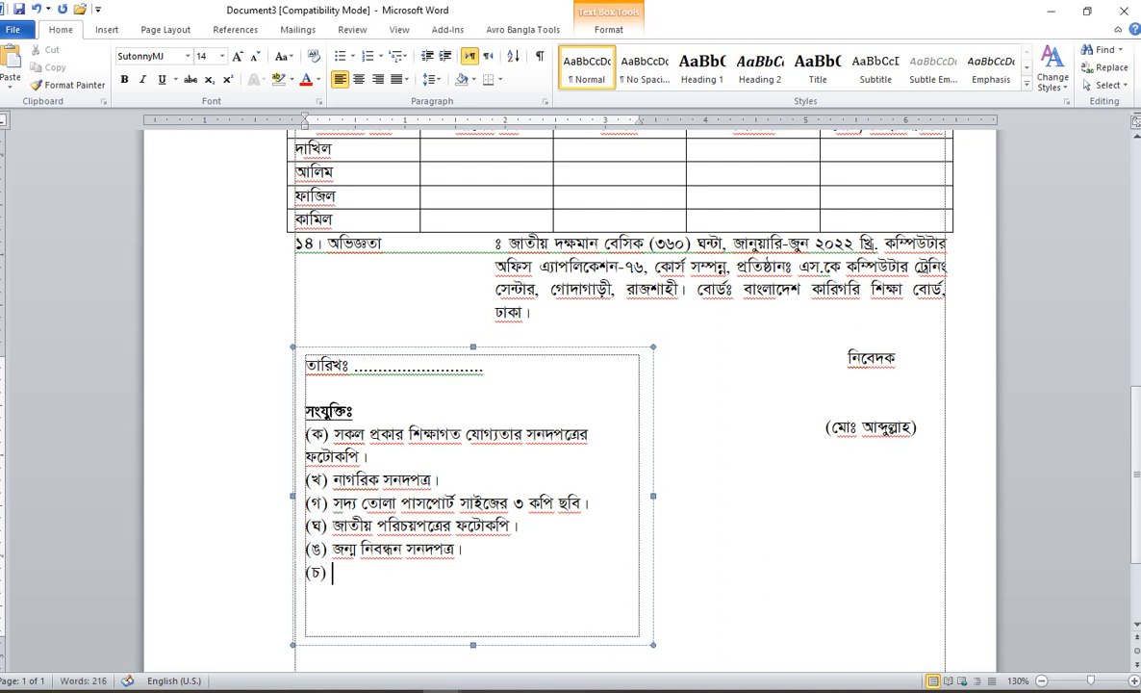
type(" ৫০ টাকা ট্রেজারী")
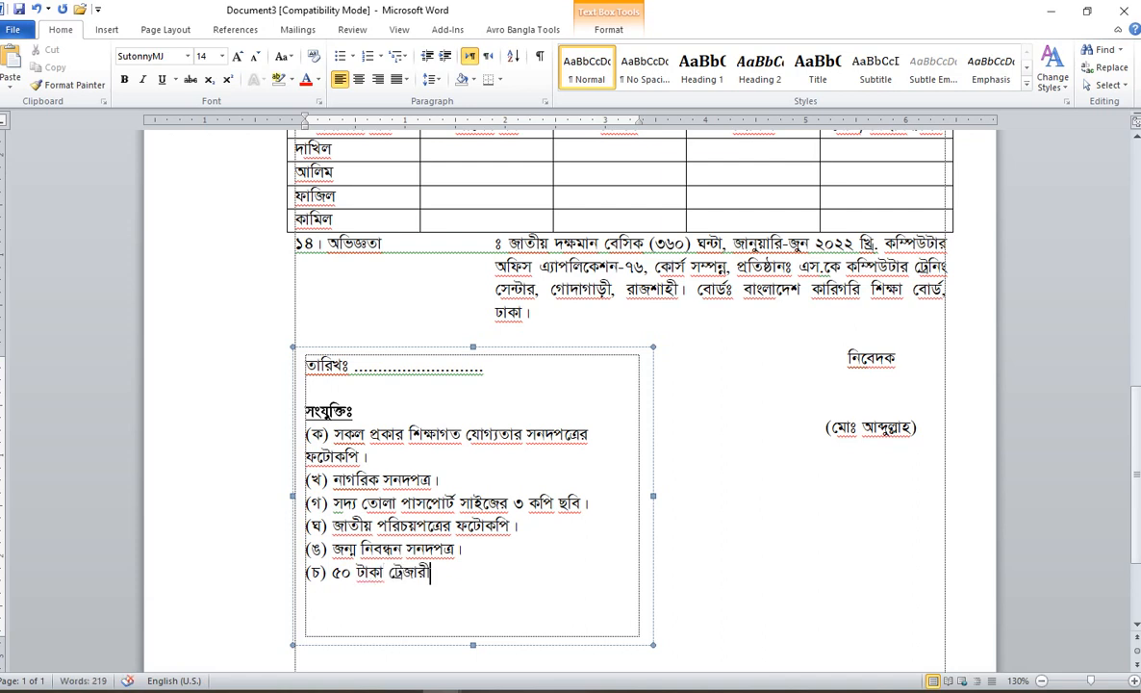
type(" চালানের")
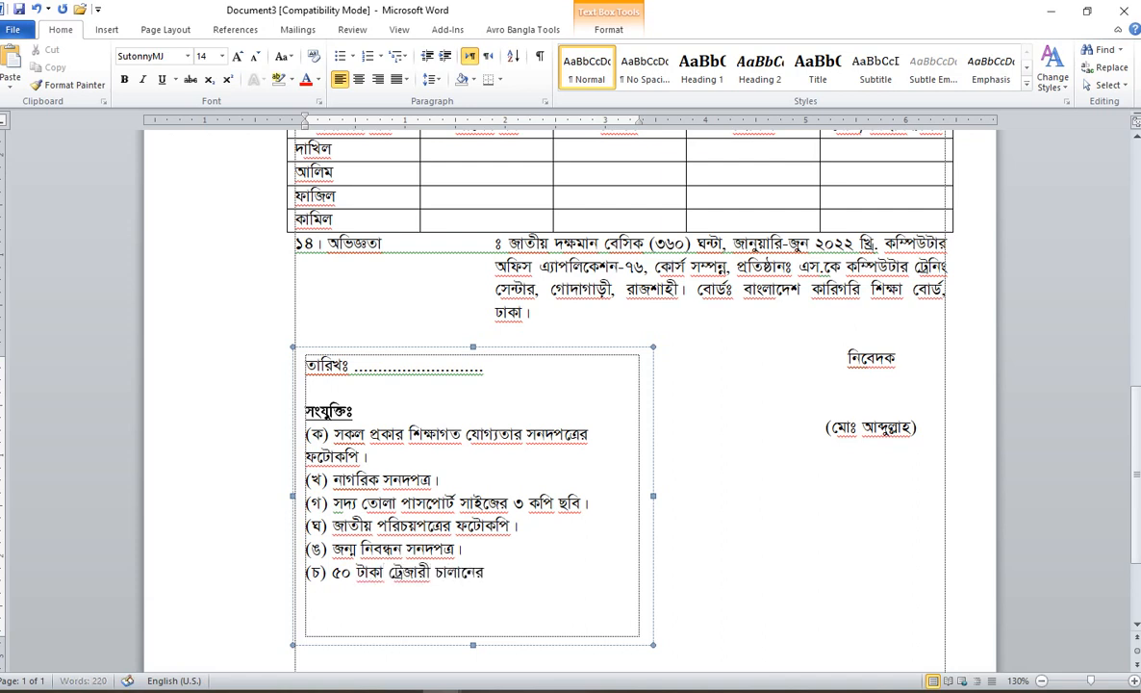
type(" মূল কপি")
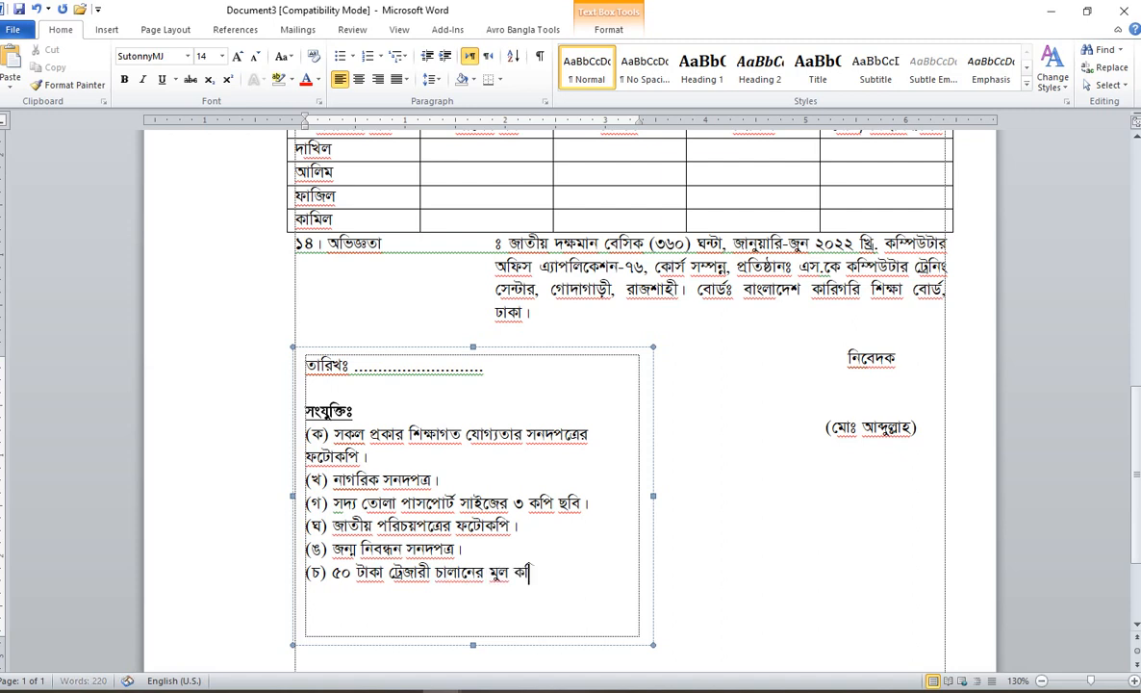
type("।")
key("Return")
type("(ছ)")
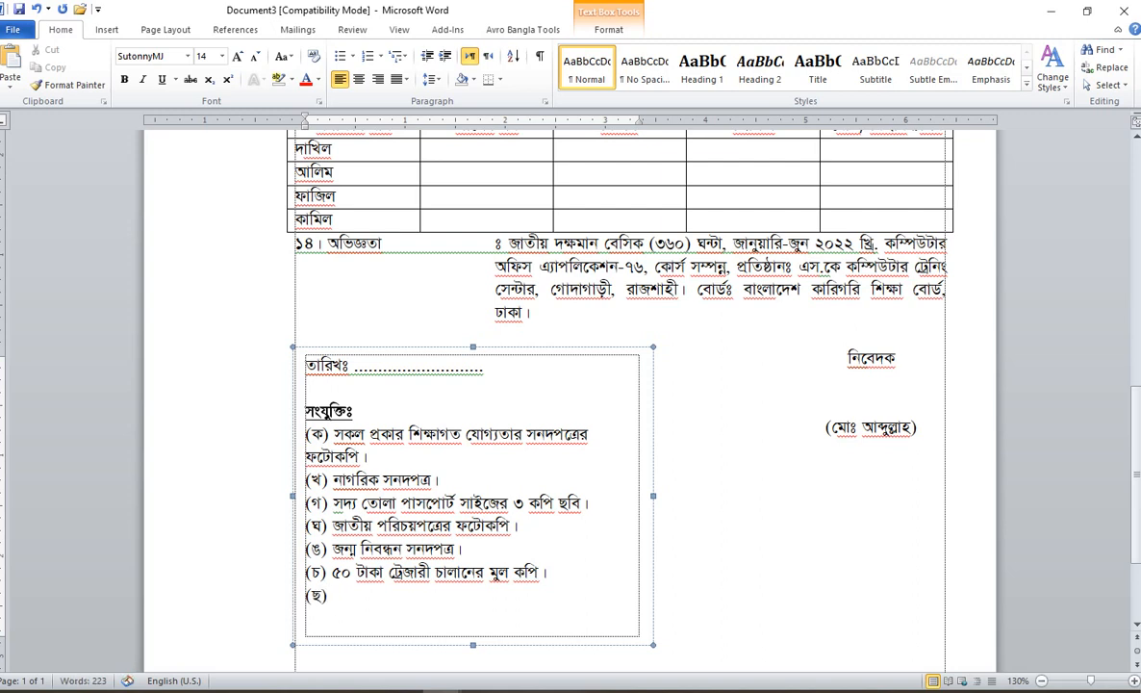
type(" ৪ টাকার ডা")
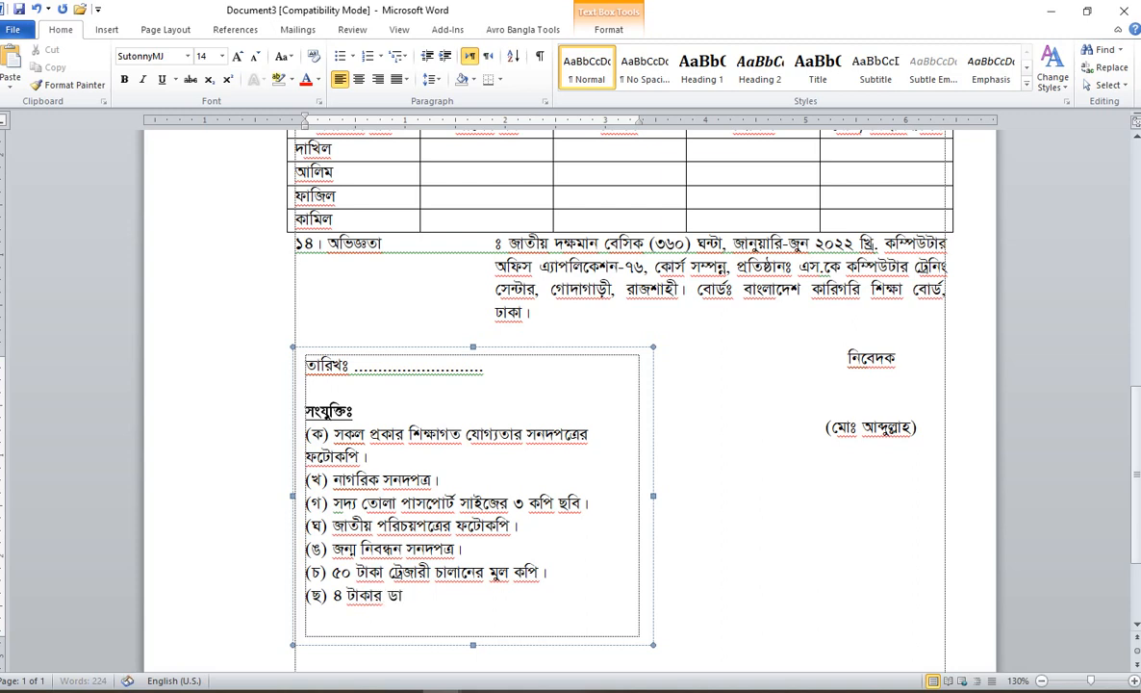
type("ক টিকি")
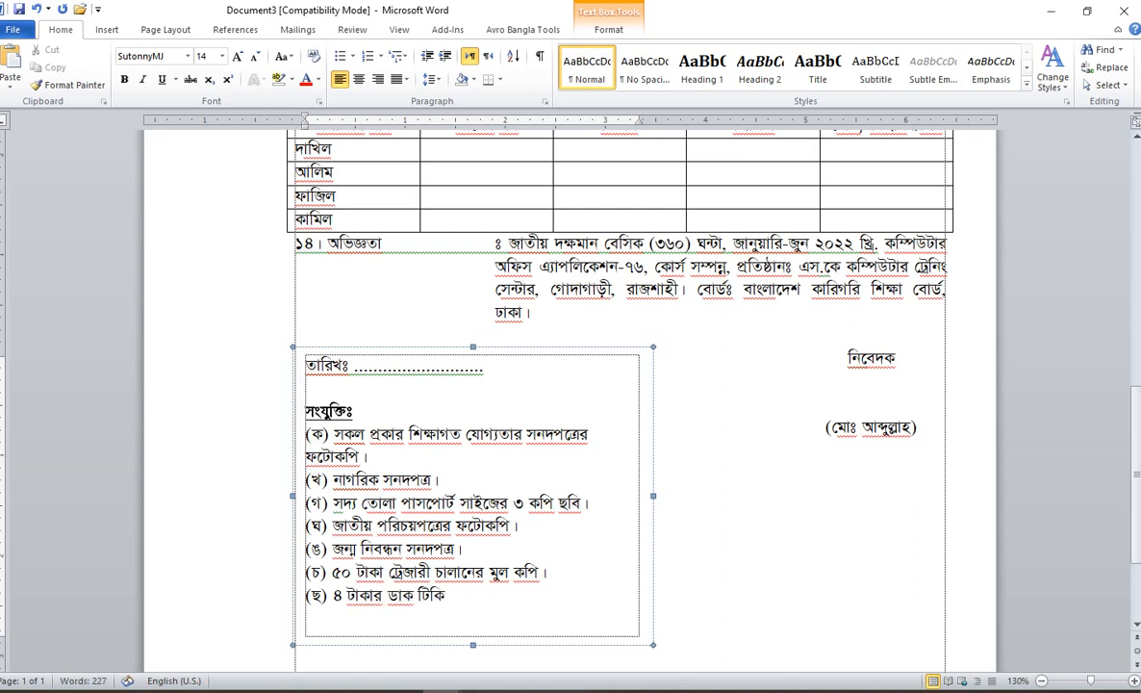
type("টযুক্ত ফে")
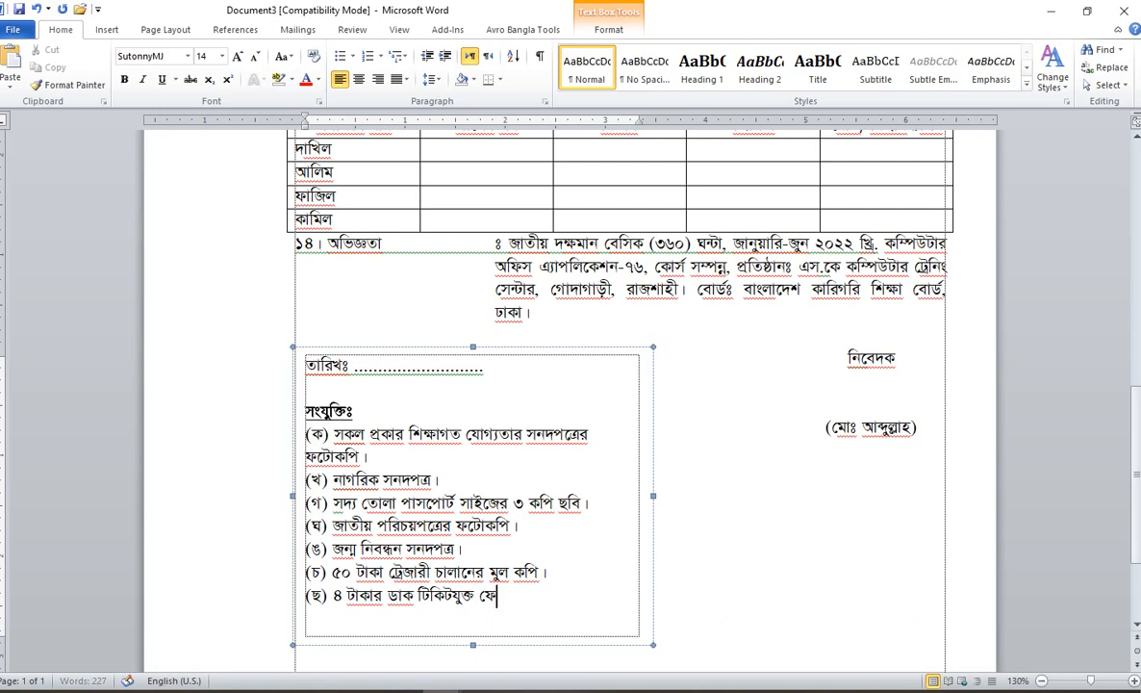
type("রত খাম।")
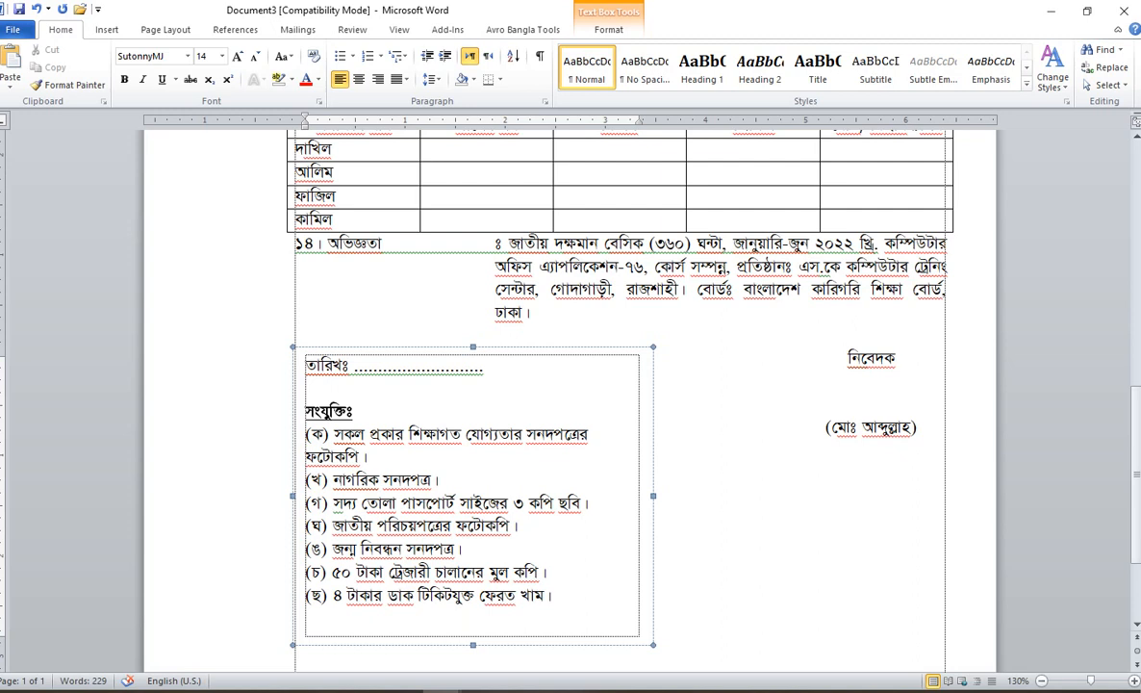
left_click(721, 504)
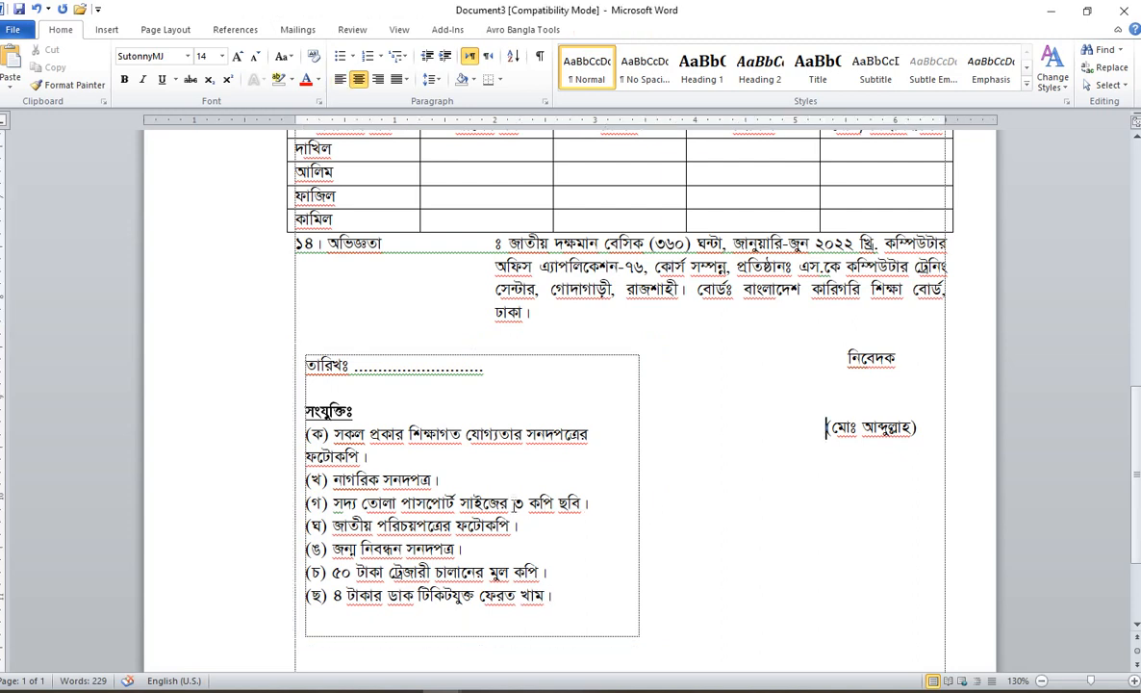
left_click(612, 465)
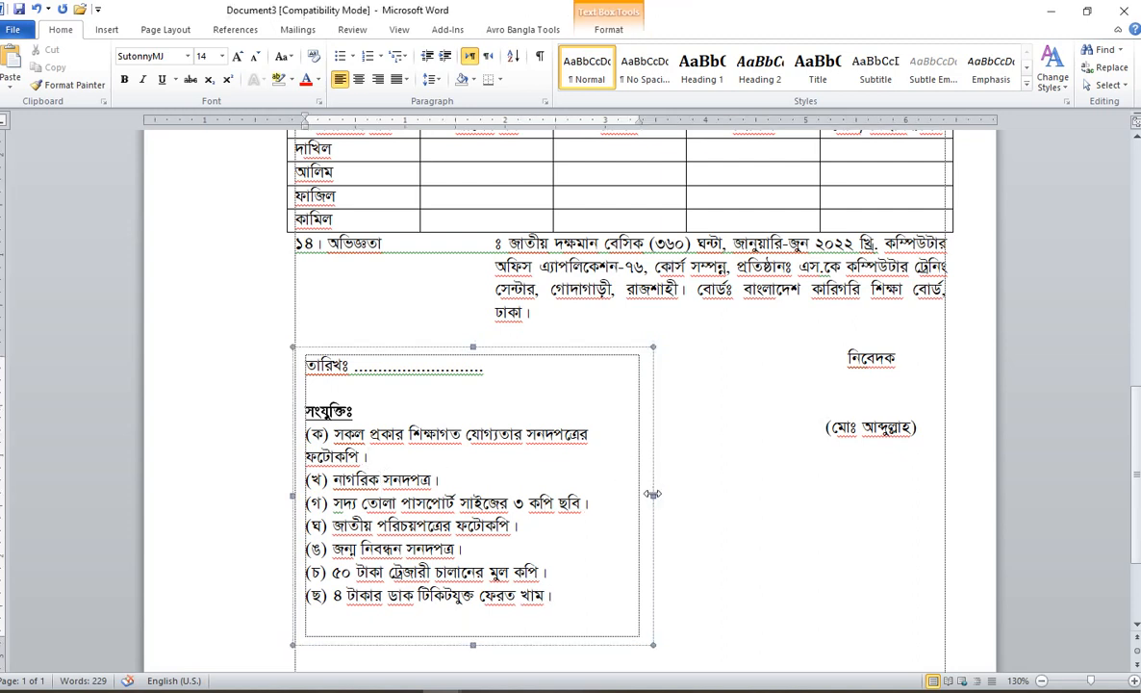
left_click_drag(698, 498, 698, 496)
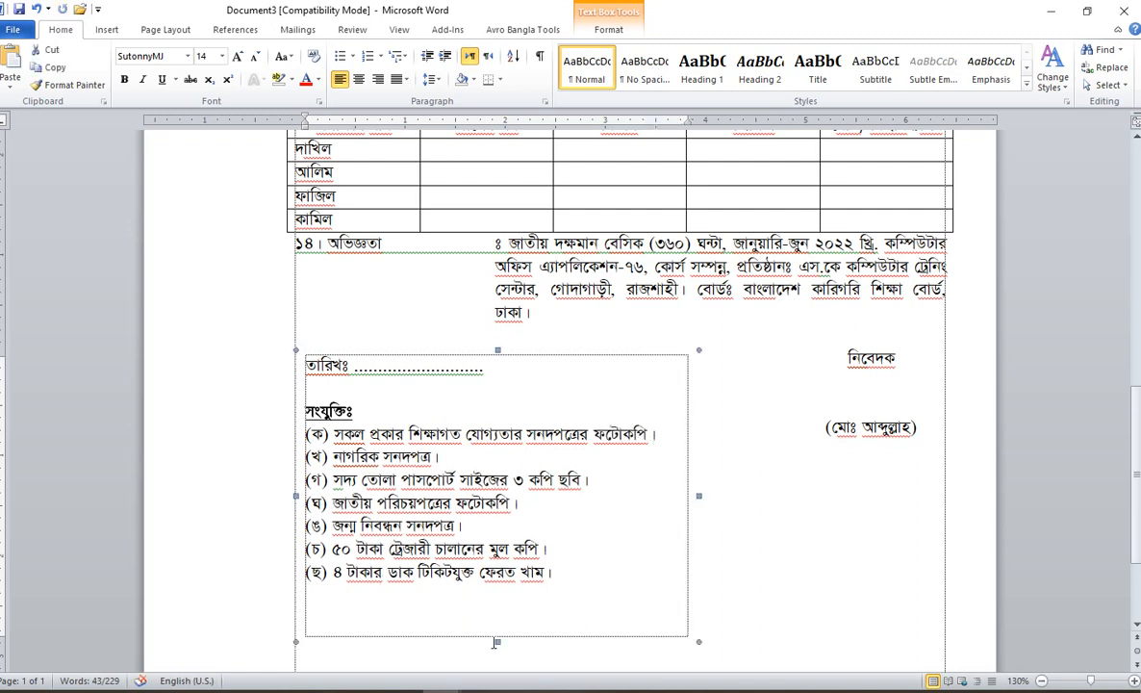
left_click_drag(490, 600, 492, 594)
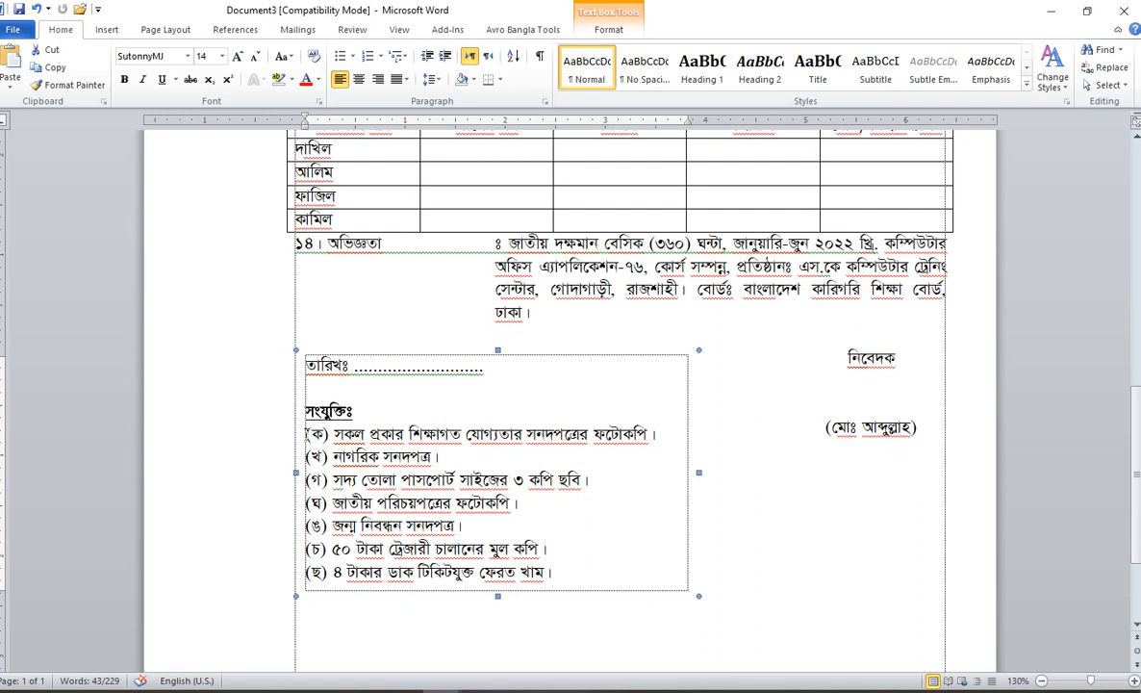
left_click_drag(306, 433, 562, 569)
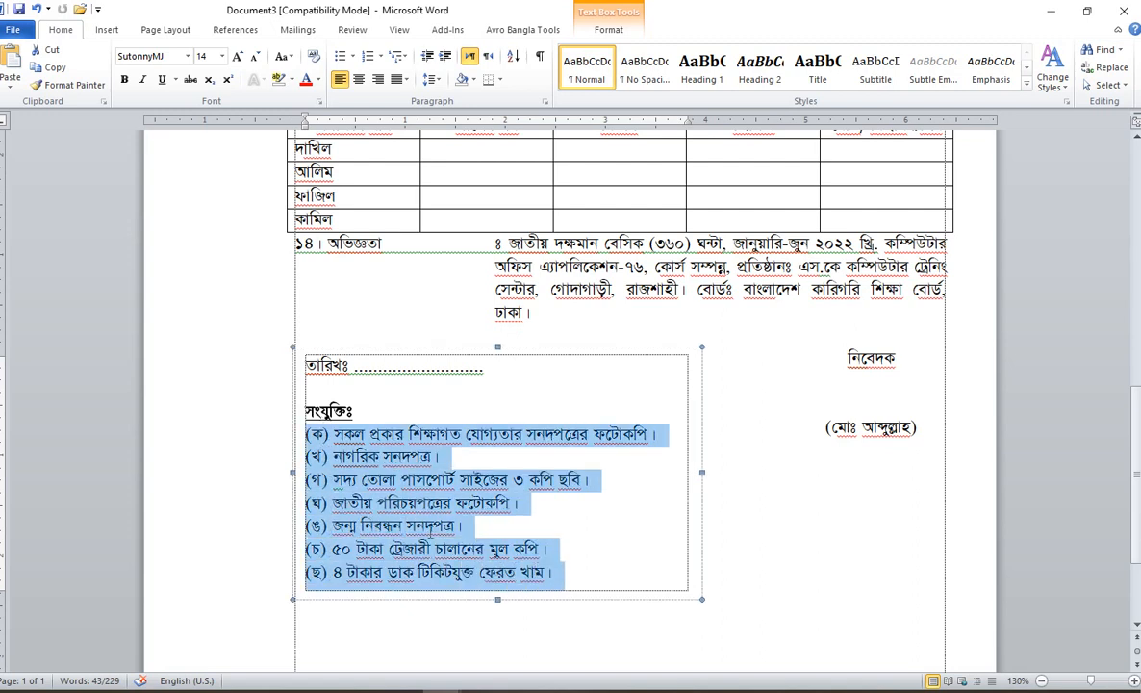
left_click(425, 527)
left_click_drag(309, 433, 553, 573)
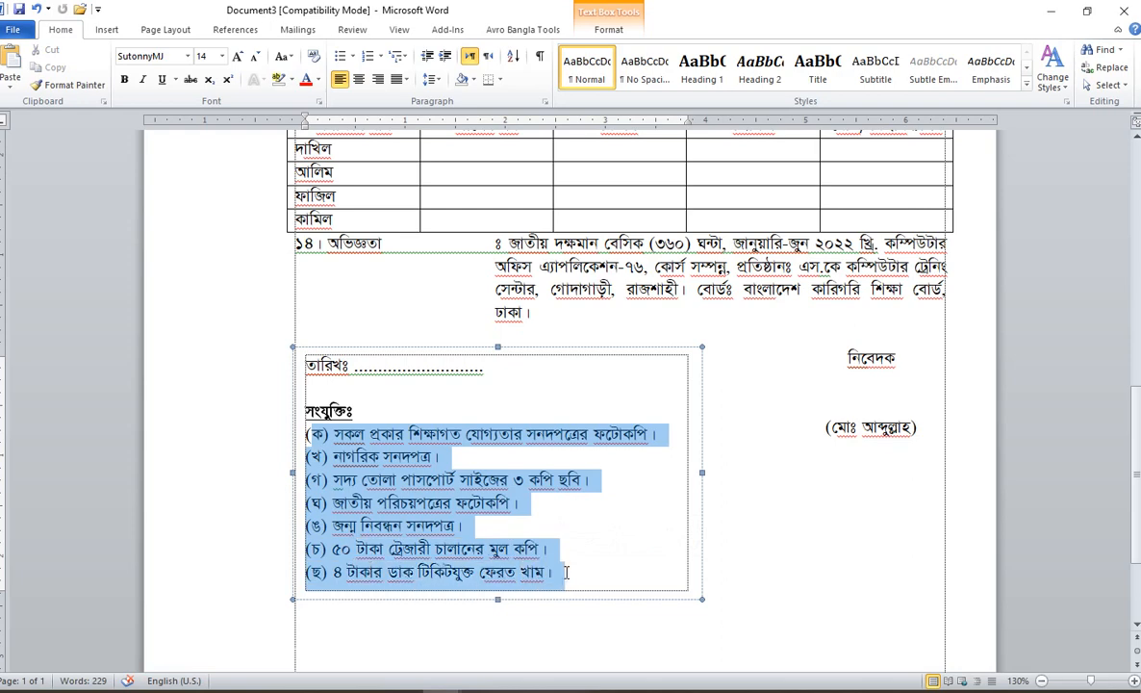
left_click(392, 507)
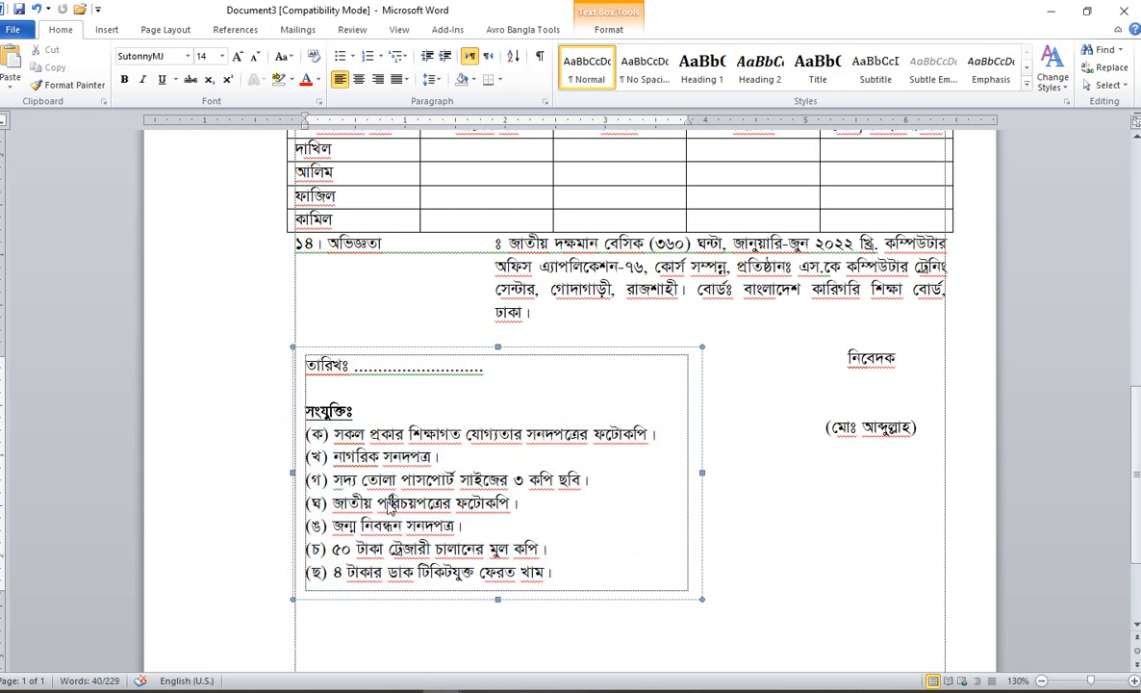
left_click(549, 333)
Step: Re-justify the opening paragraph and delete the danda after the applicant's name in item 1
scroll(512, 333, "up", 10)
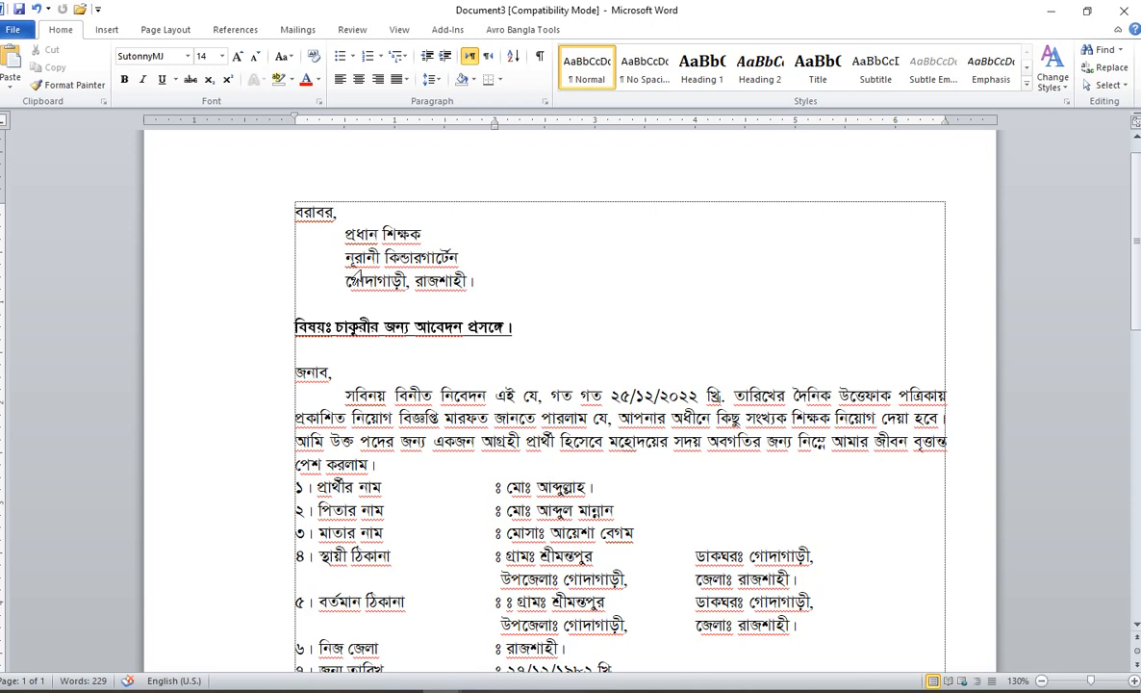
left_click_drag(267, 243, 265, 280)
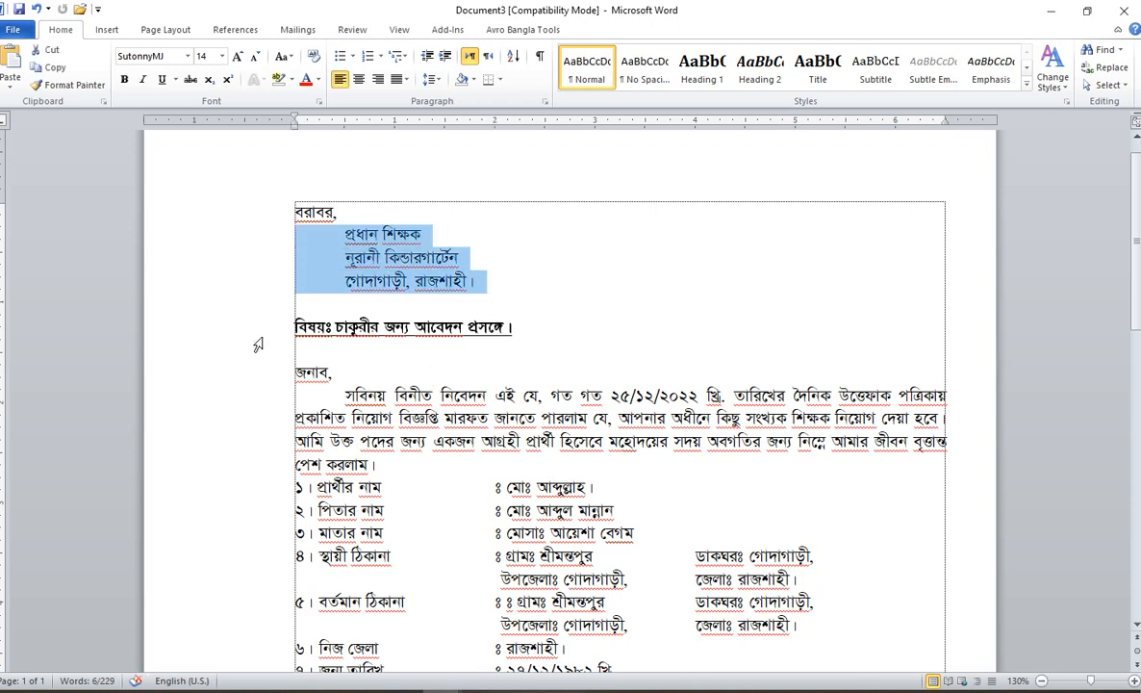
scroll(549, 407, "down", 2)
left_click_drag(587, 290, 577, 242)
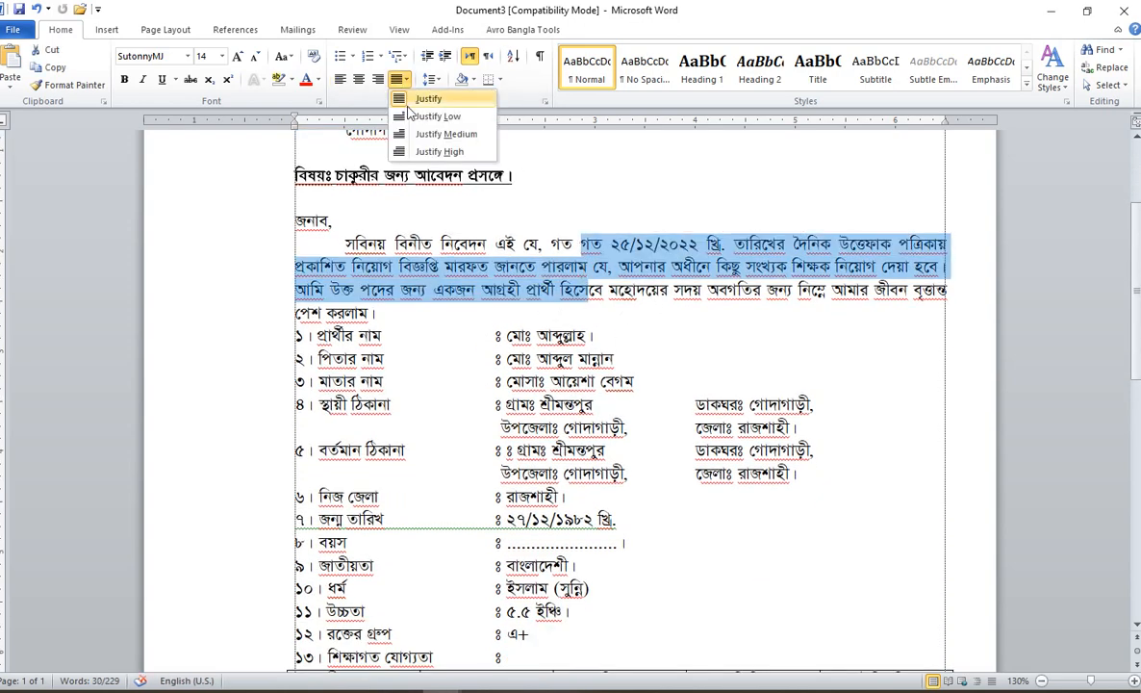
left_click(342, 81)
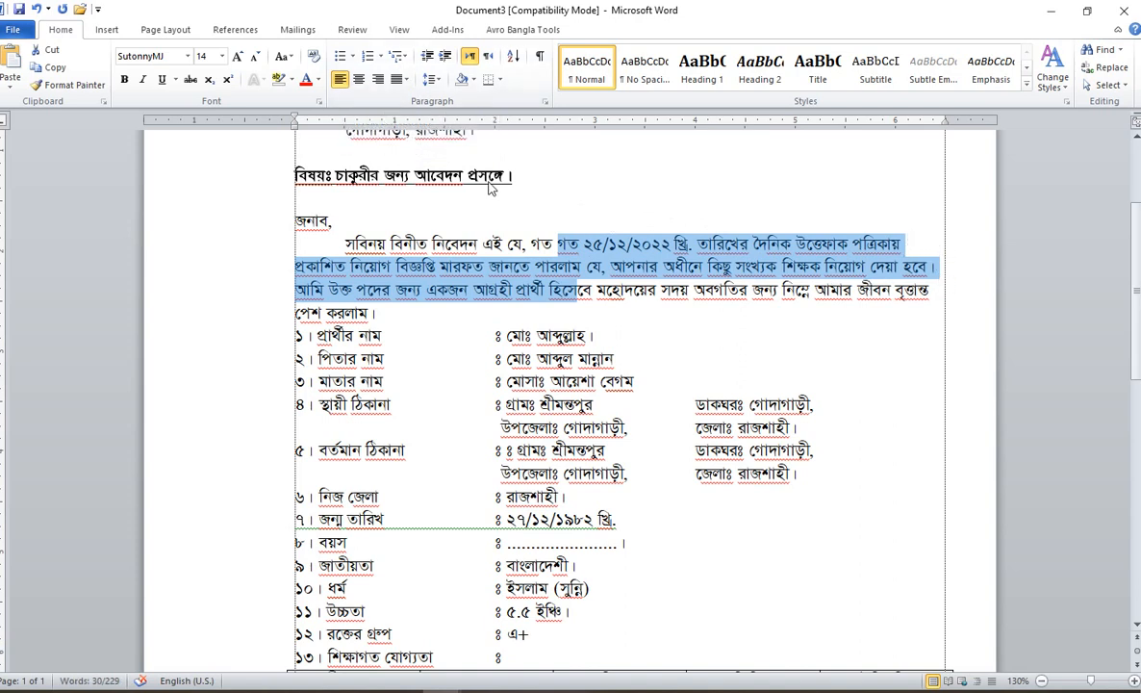
left_click(367, 79)
left_click(385, 108)
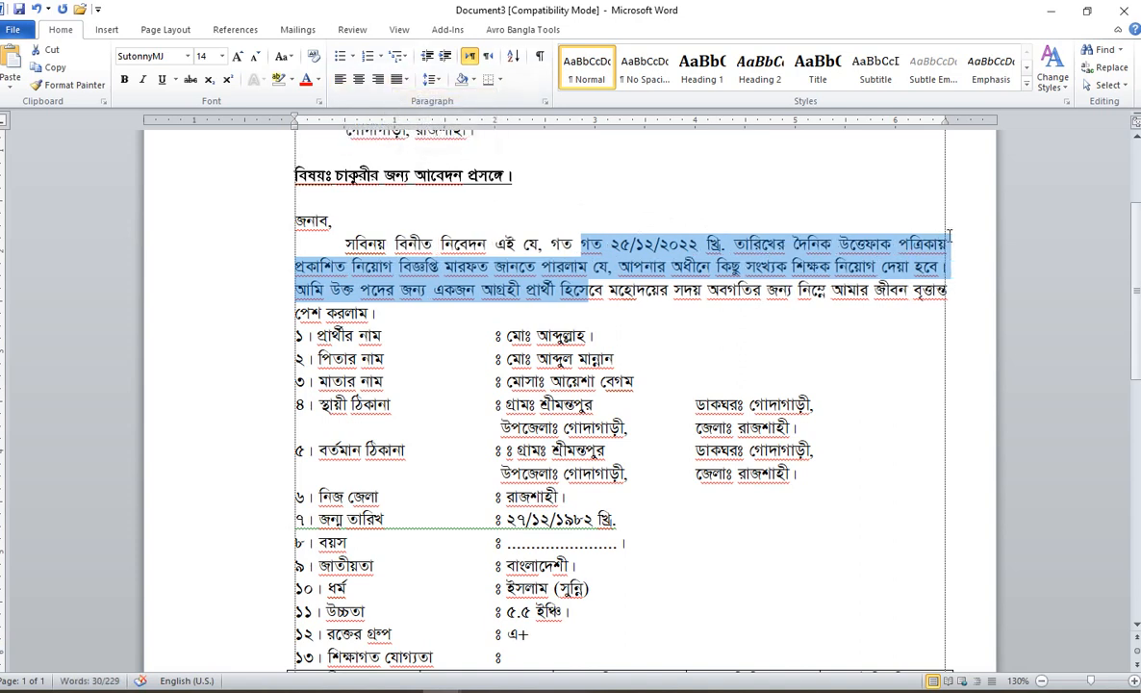
left_click(658, 252)
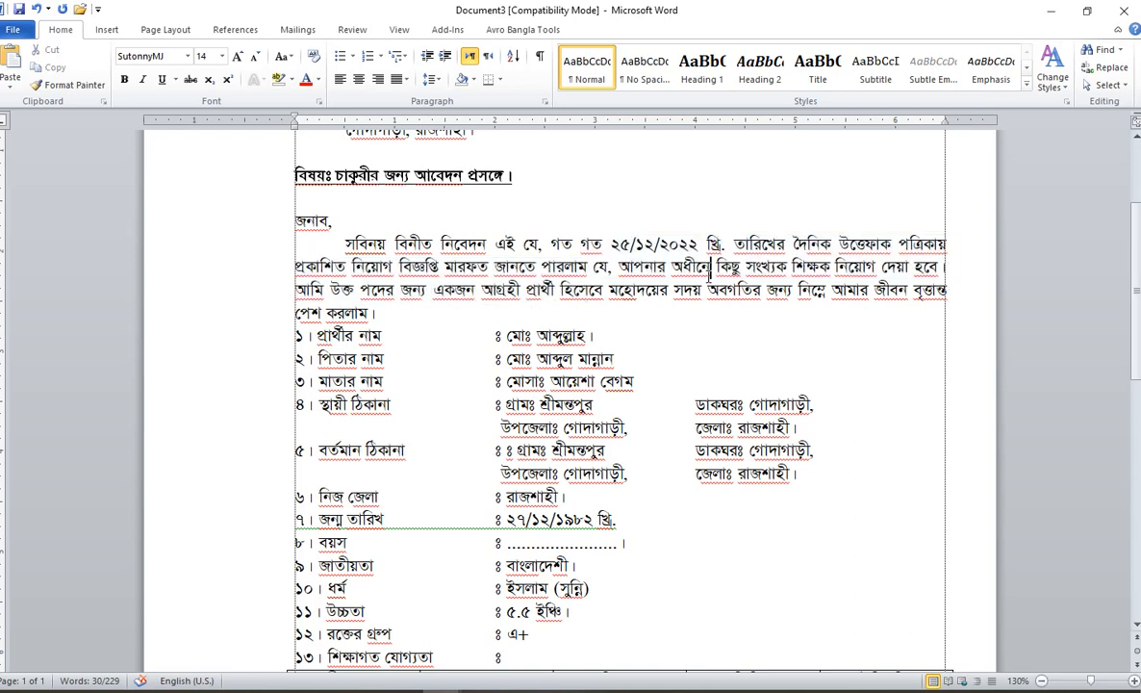
left_click(637, 335)
key("BackSpace")
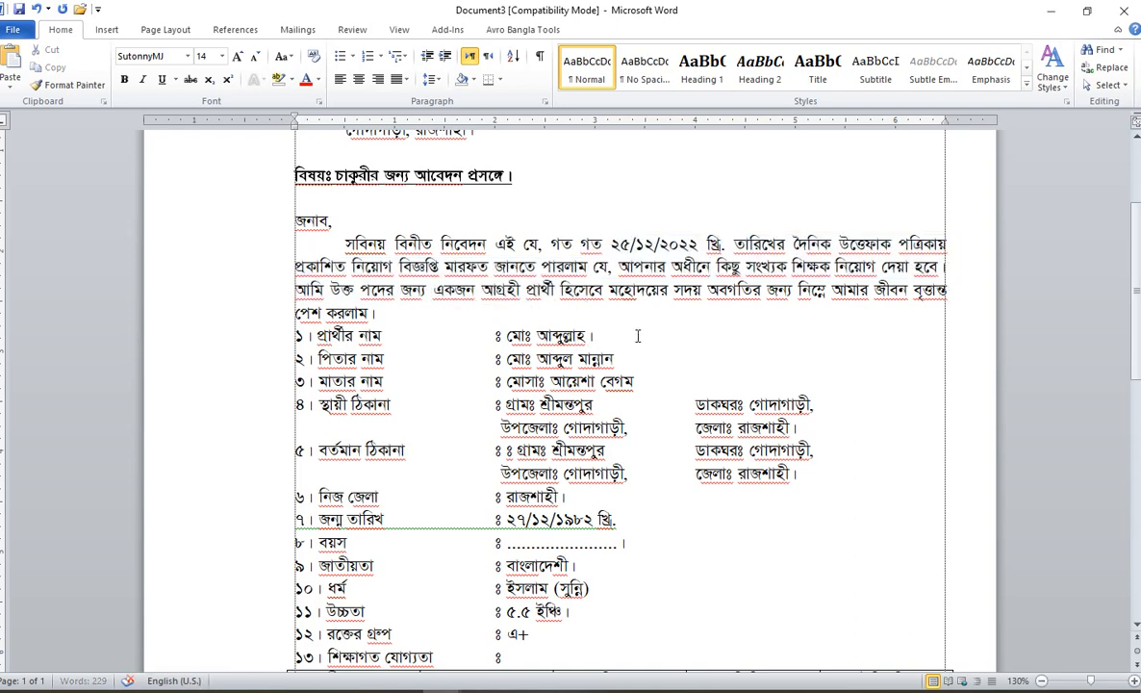
scroll(608, 445, "down", 1)
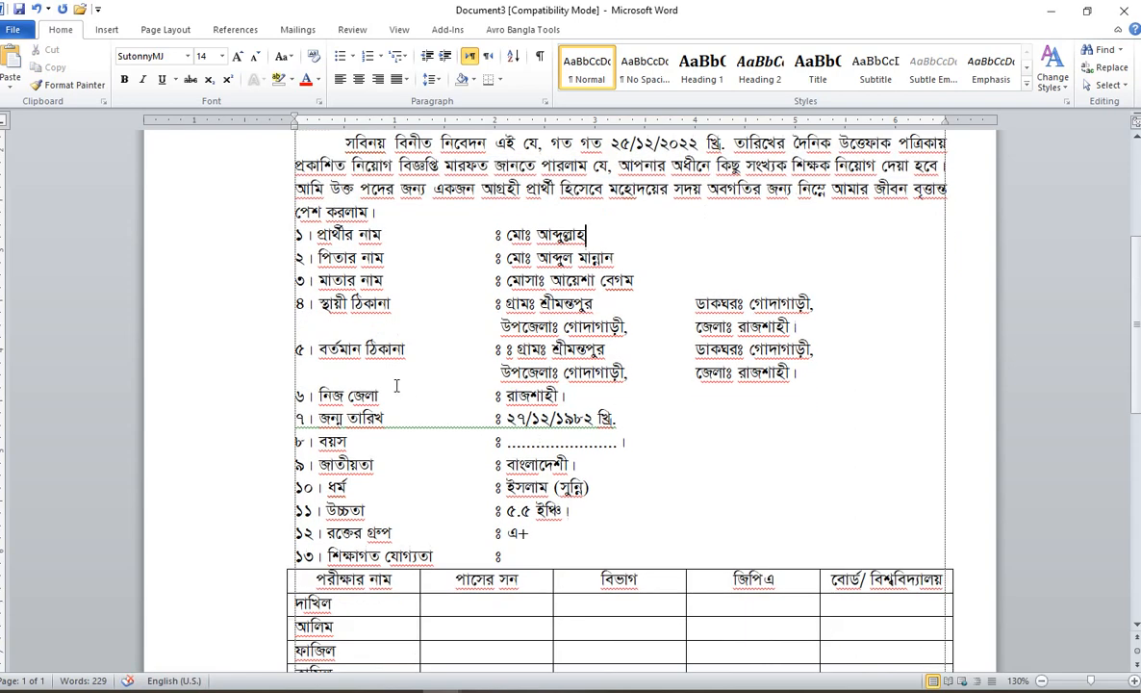
scroll(396, 385, "down", 3)
scroll(473, 433, "up", 1)
scroll(486, 472, "down", 1)
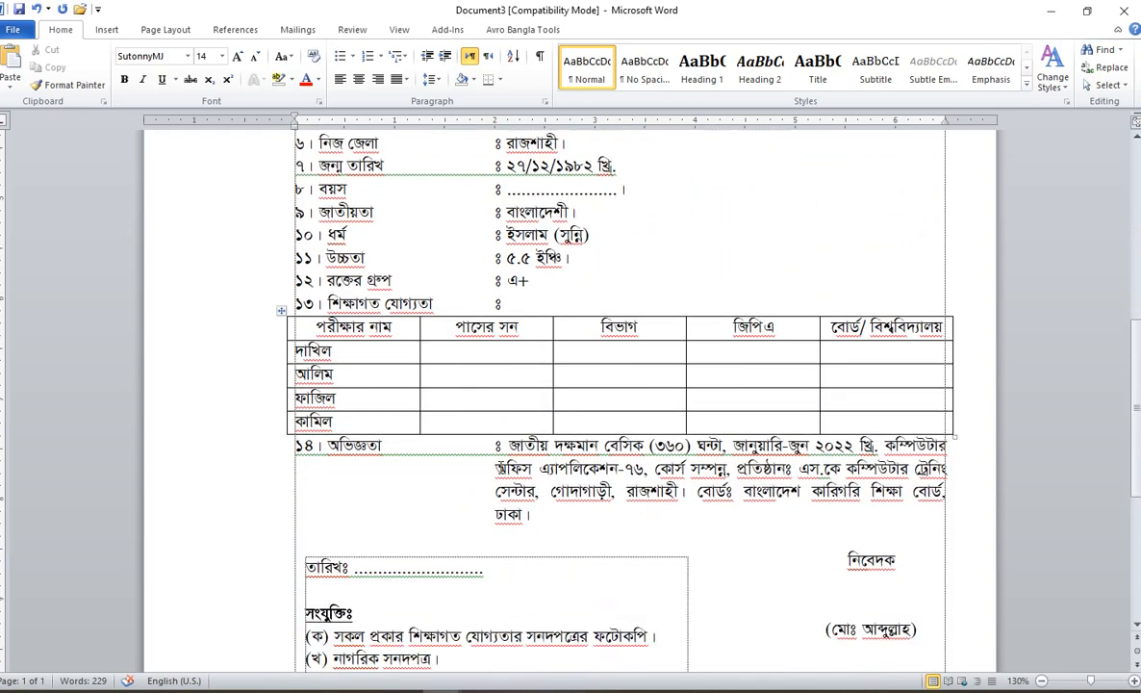
scroll(504, 468, "down", 3)
scroll(526, 483, "down", 2)
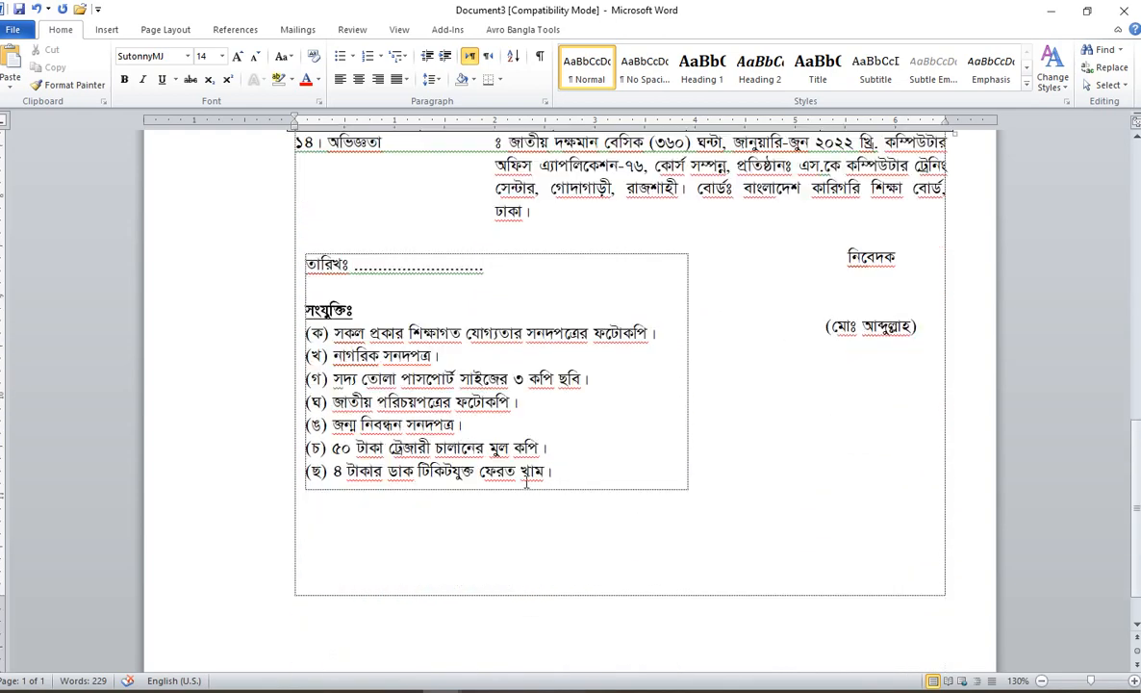
scroll(526, 484, "up", 6)
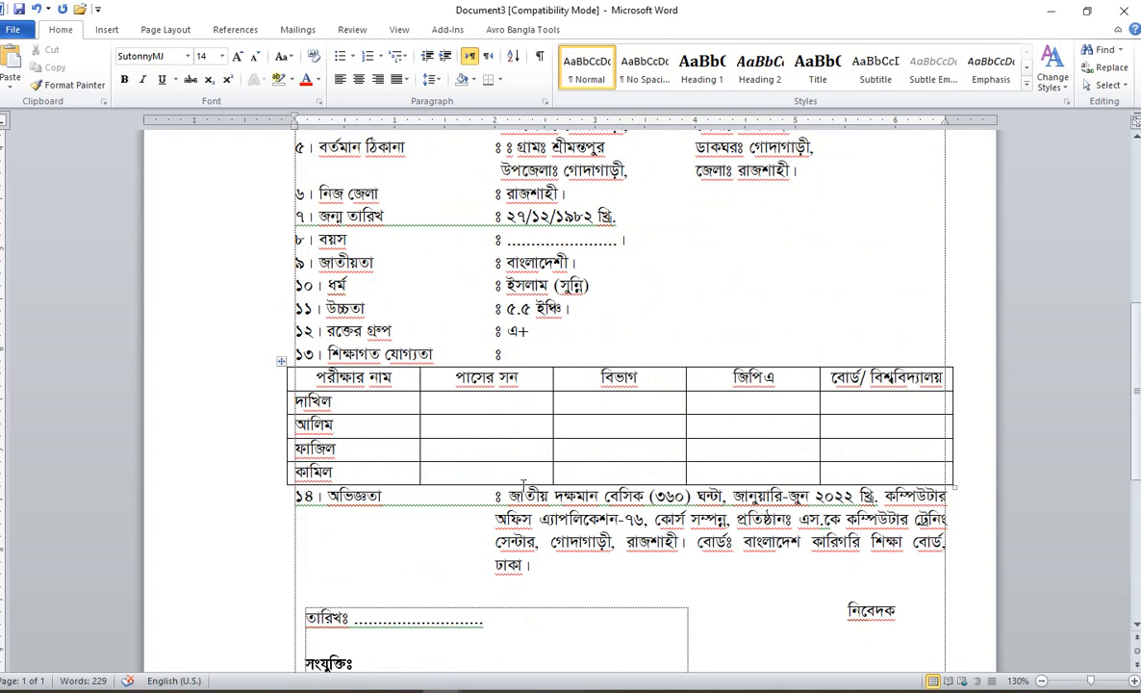
scroll(524, 484, "up", 2)
scroll(343, 505, "up", 3)
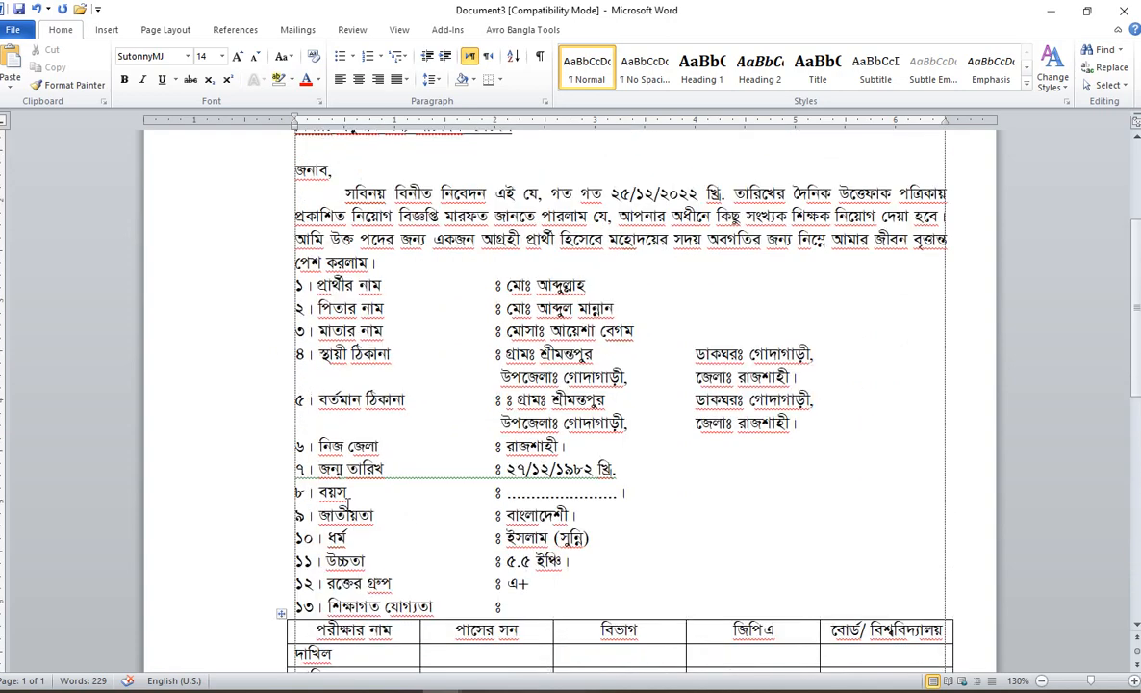
scroll(344, 505, "down", 2)
left_click_drag(245, 255, 282, 507)
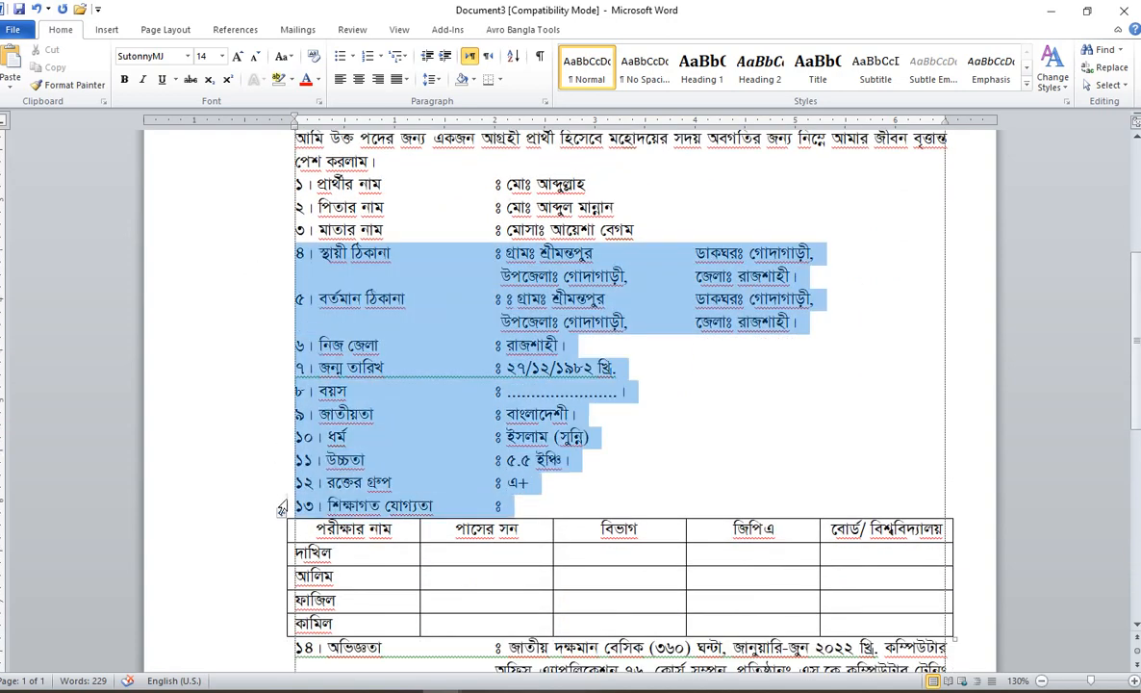
left_click(545, 391)
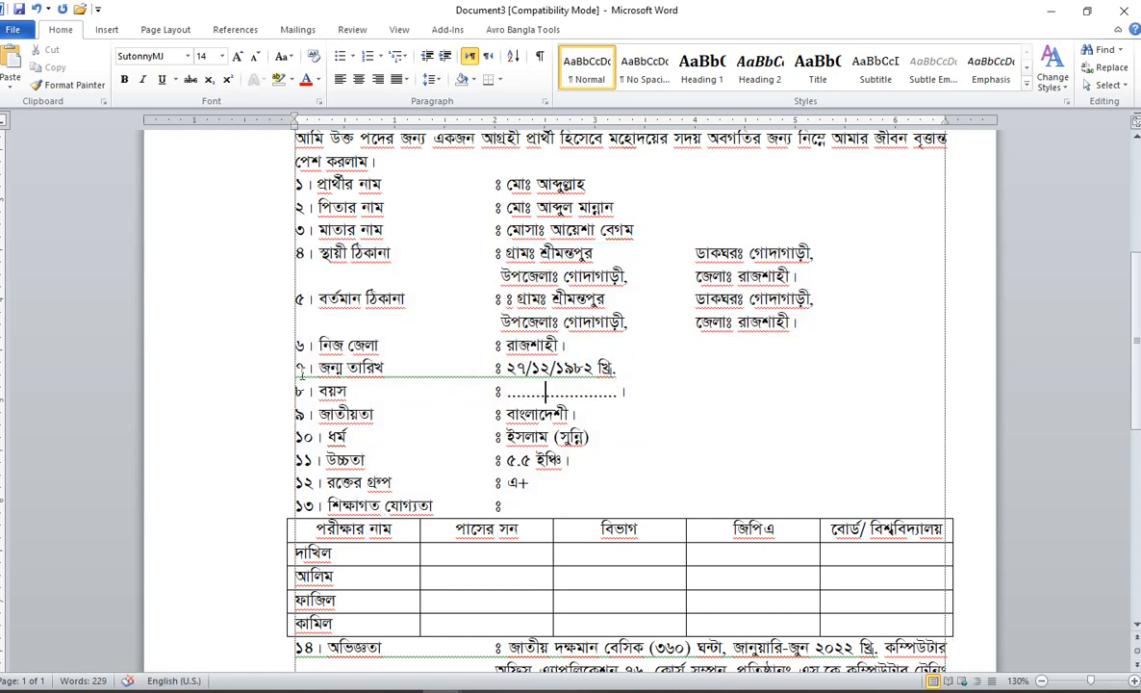
left_click(262, 419)
left_click(252, 482)
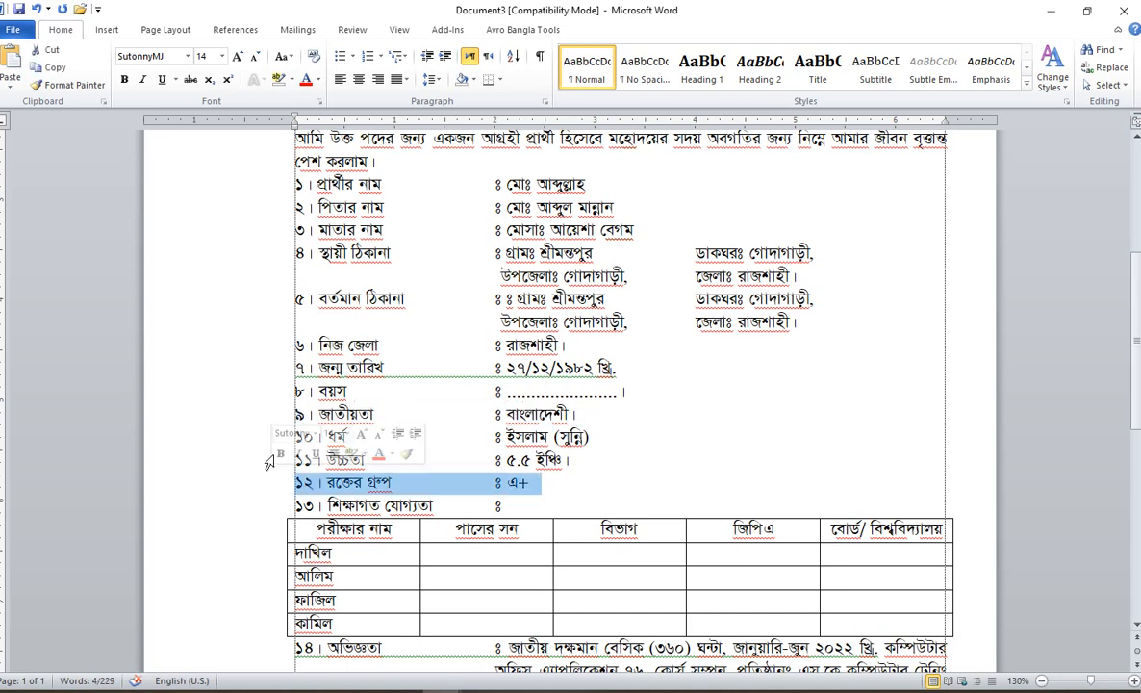
left_click(591, 482)
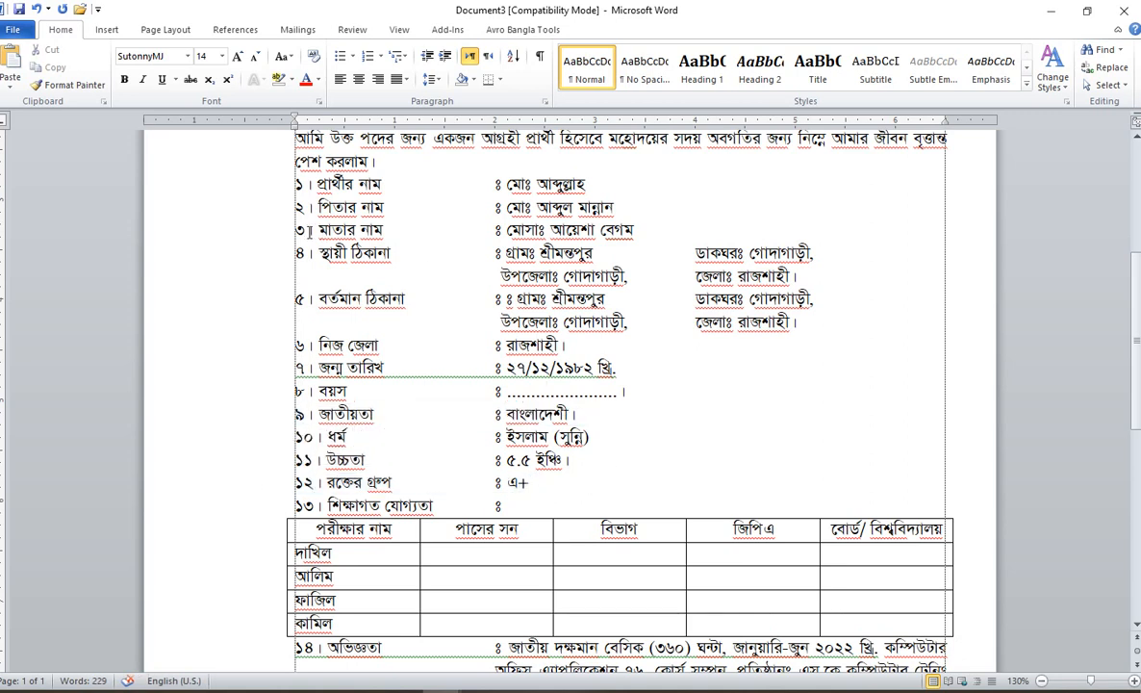
left_click_drag(287, 184, 289, 505)
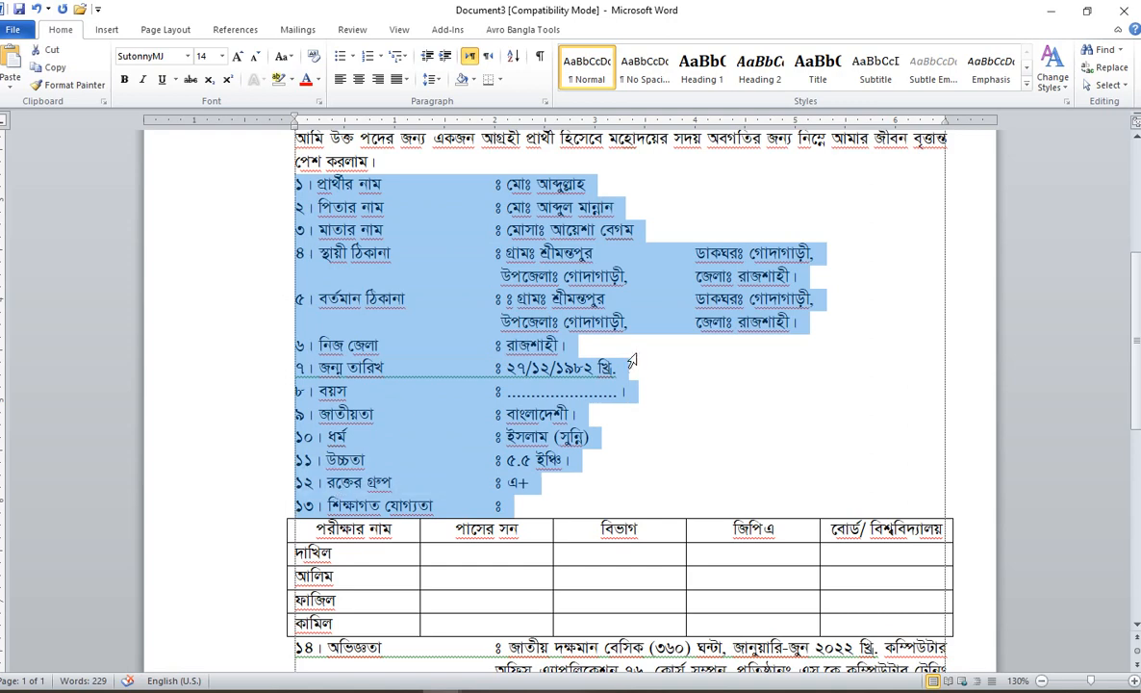
left_click(632, 360)
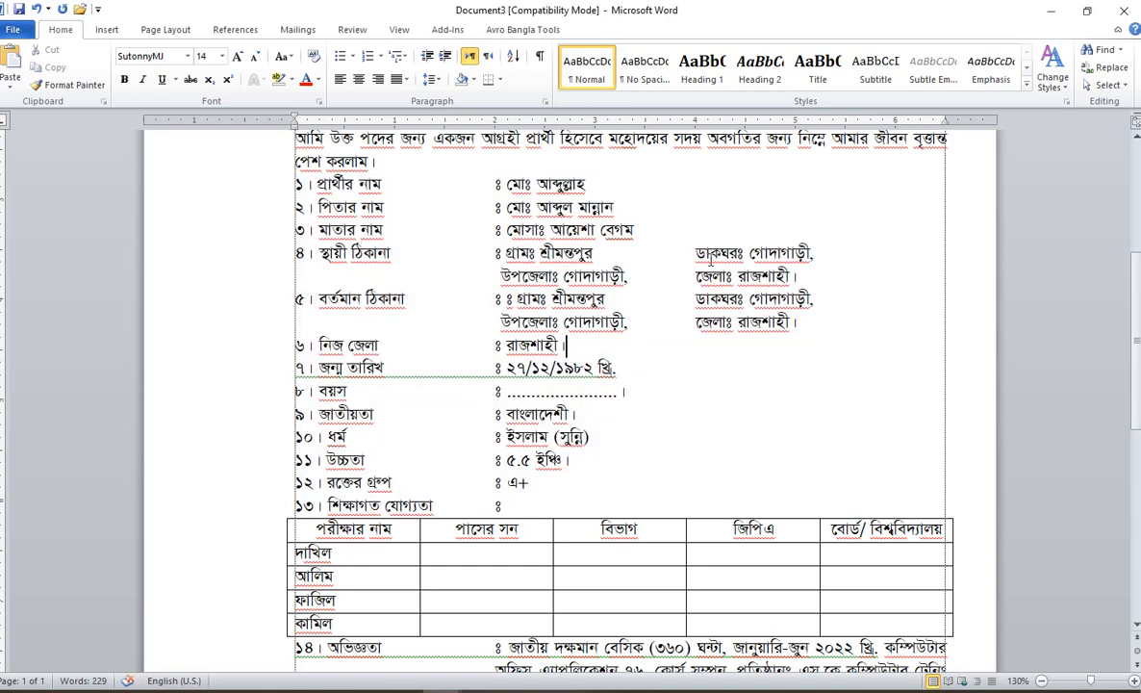
Step: Replace the comma after গোদাগাড়ী with -৬২৯০ in items 4 and 5
left_click(816, 252)
left_click_drag(815, 252, 811, 252)
type("-৬২৯০")
left_click(874, 300)
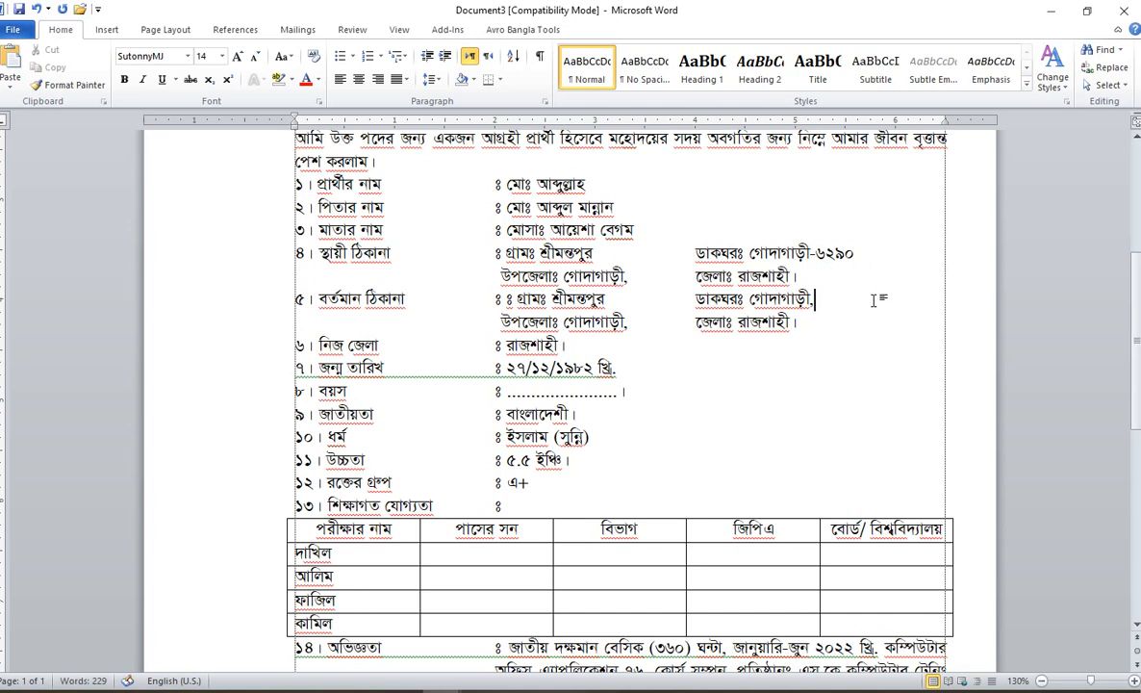
key("BackSpace")
type("-৬২৯০")
Step: Scroll through the letter to review item 14 and the boxed attachments list
scroll(1137, 162, "up", 5)
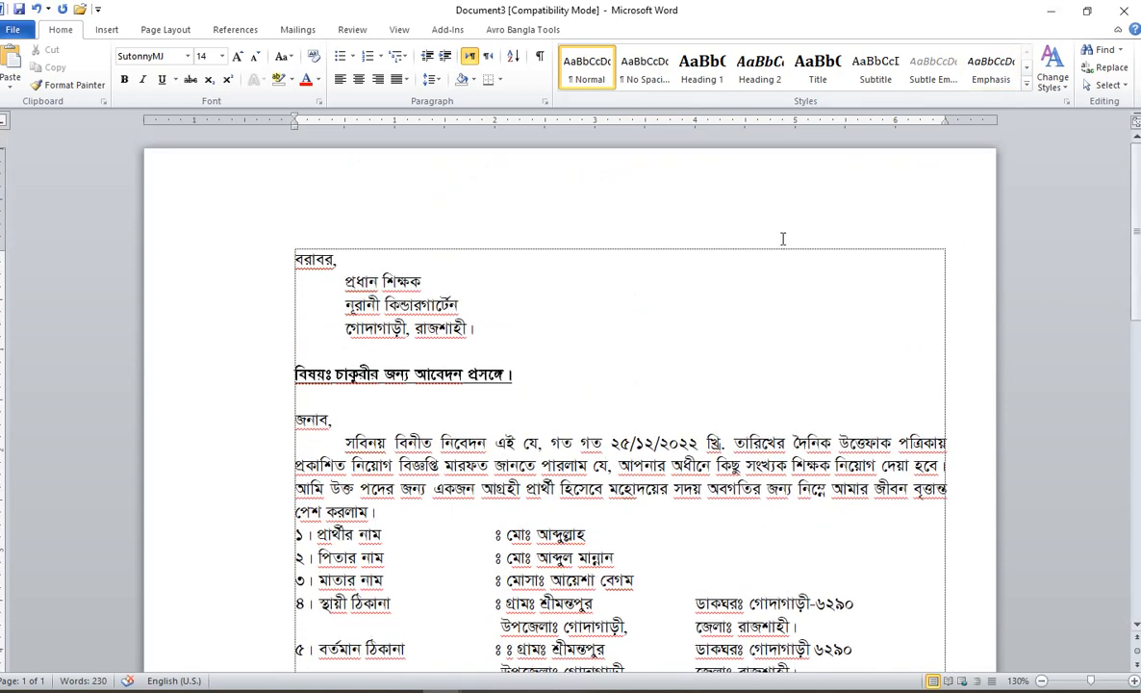
scroll(783, 238, "down", 3)
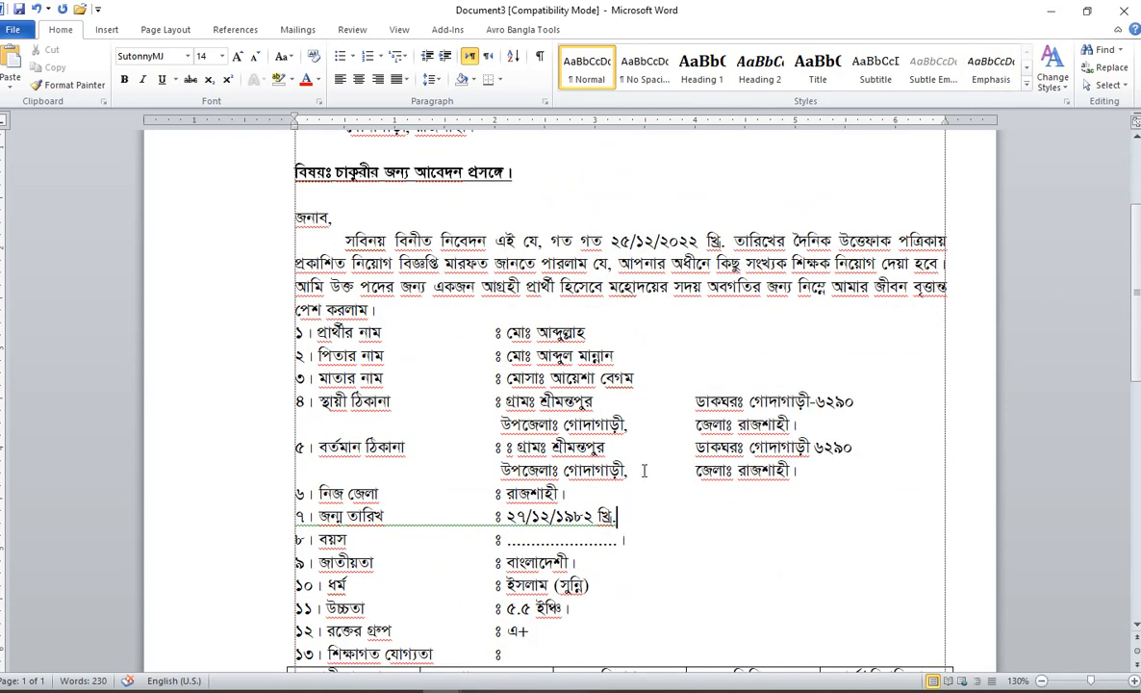
scroll(643, 470, "down", 5)
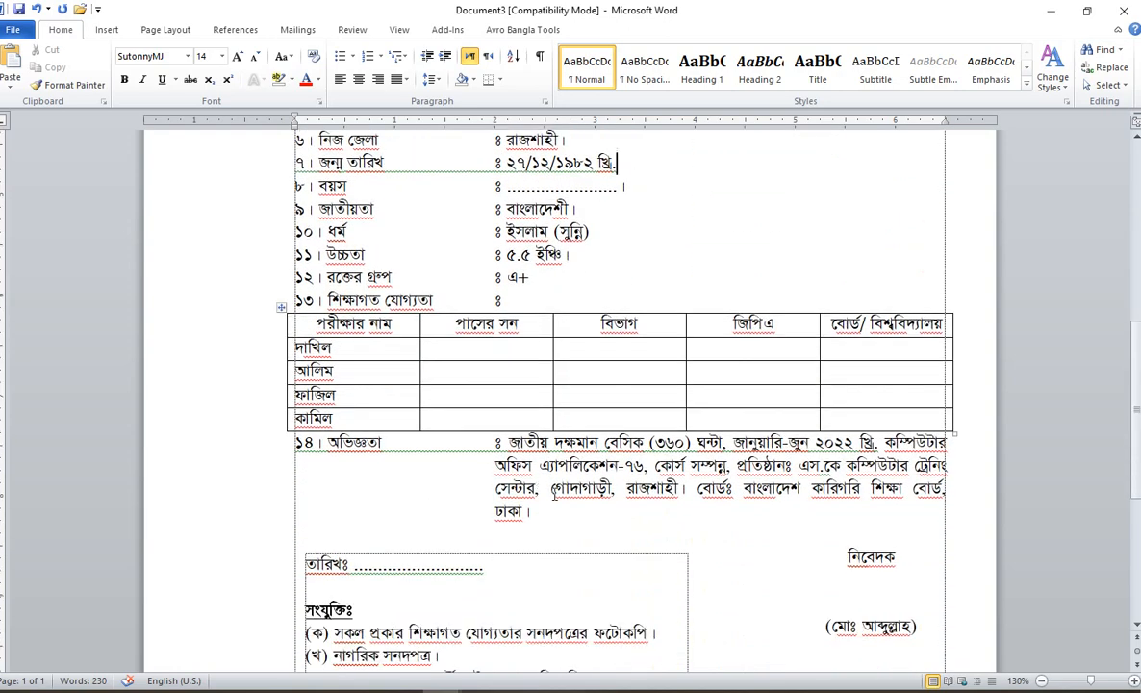
left_click(524, 488)
left_click_drag(265, 451, 280, 533)
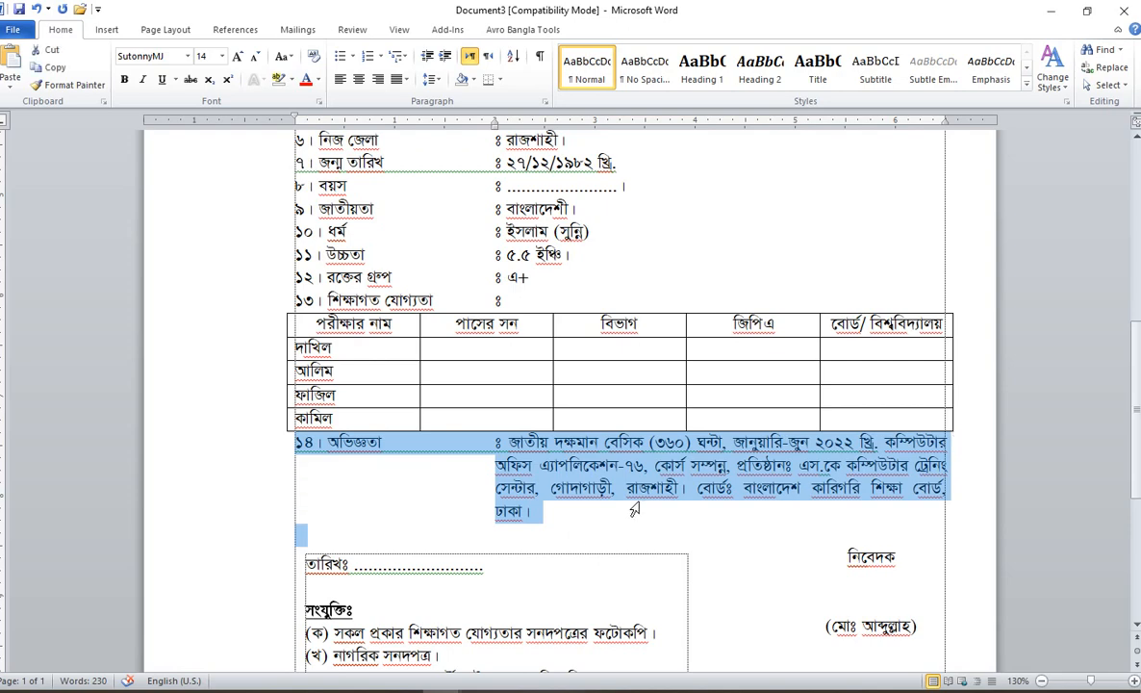
left_click(634, 510)
scroll(565, 452, "down", 3)
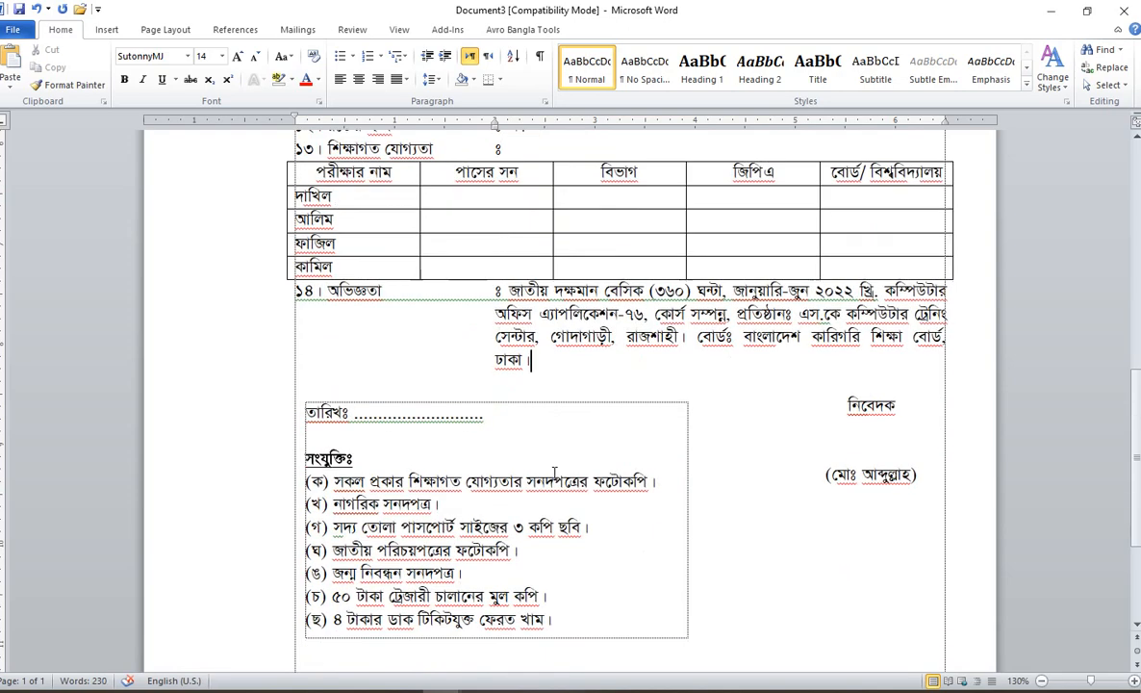